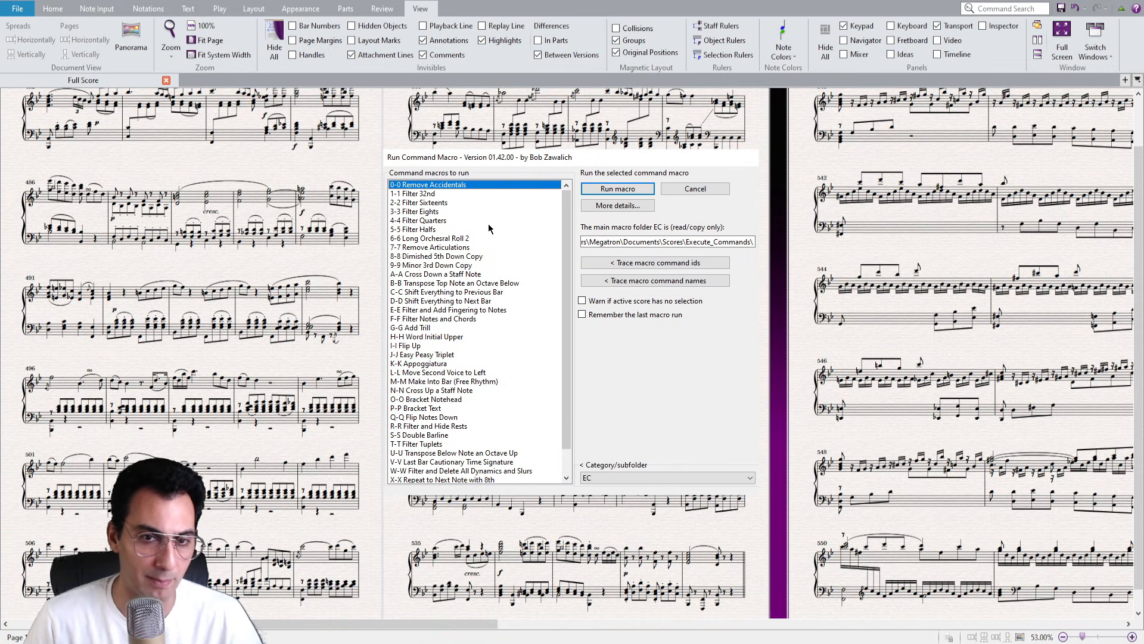
Examine the note-value filter macros in the command macro list, from 1-1 Filter 32nd through 5-5 Filter Halfs.
{"action": "left_click", "coordinate": [441, 196]}
{"action": "left_click", "coordinate": [448, 230]}
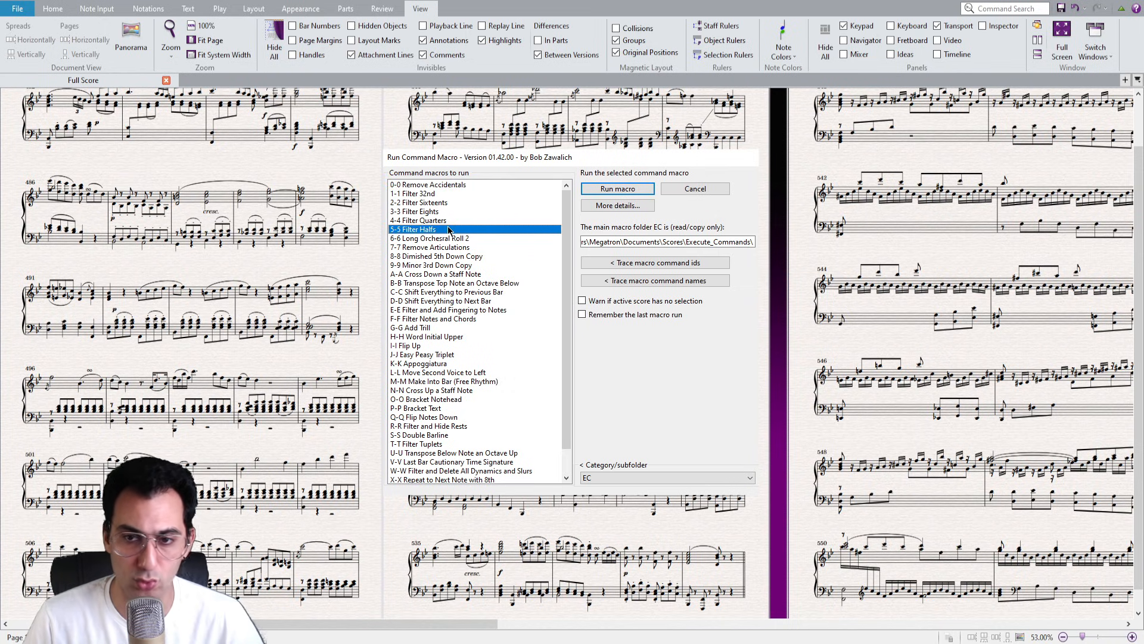
{"action": "left_click", "coordinate": [458, 194]}
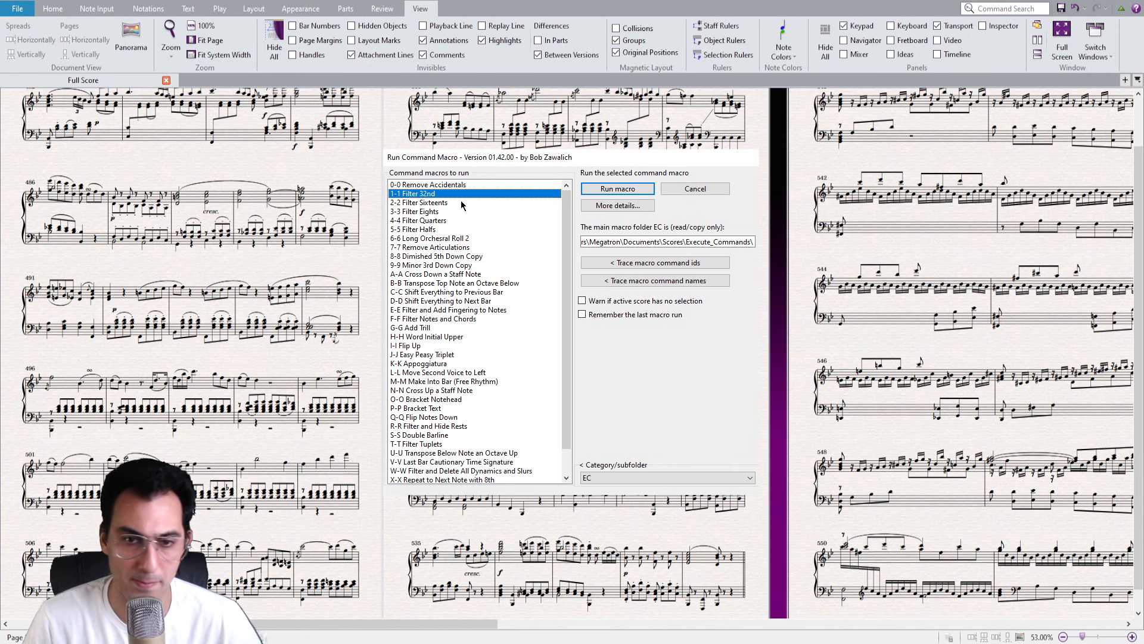
{"action": "left_click", "coordinate": [461, 203]}
{"action": "left_click", "coordinate": [458, 212]}
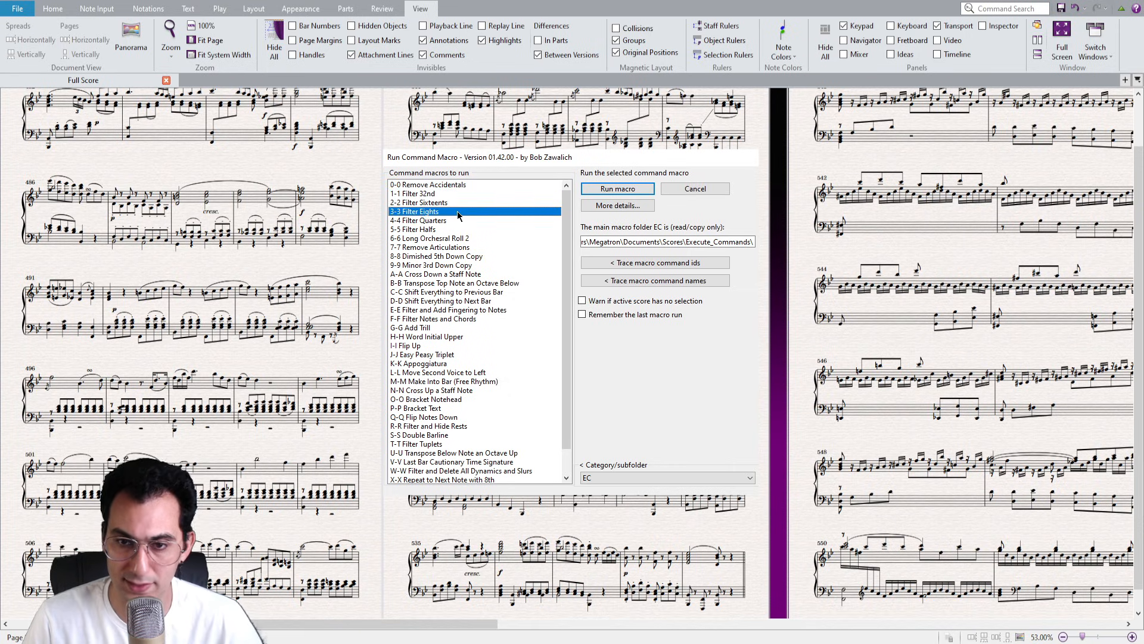
{"action": "left_click", "coordinate": [456, 221]}
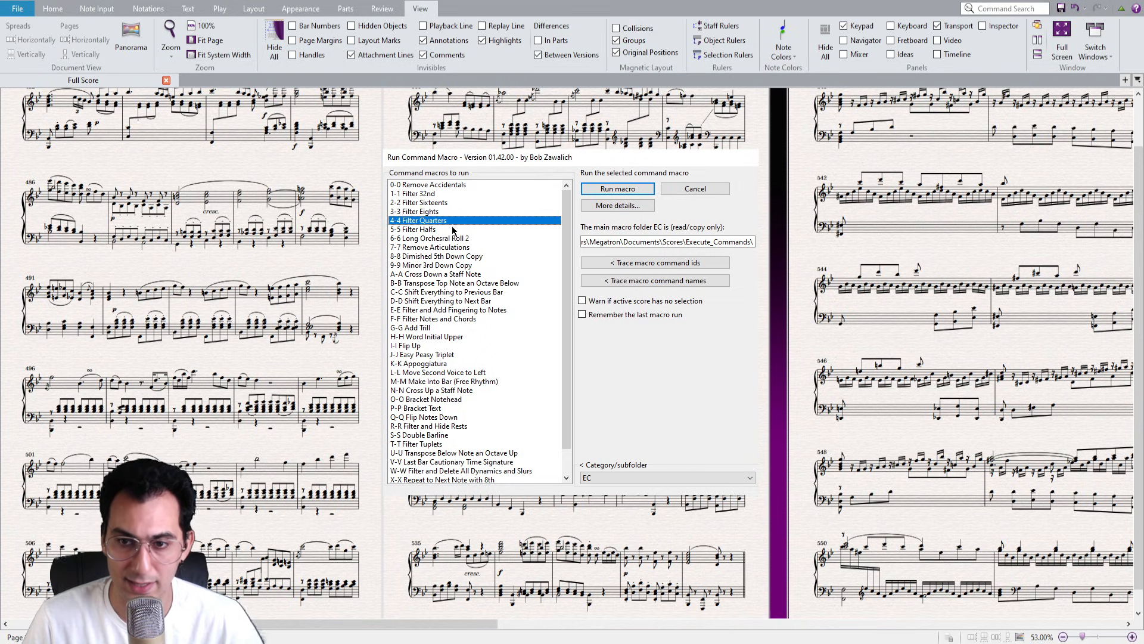
{"action": "left_click", "coordinate": [453, 230]}
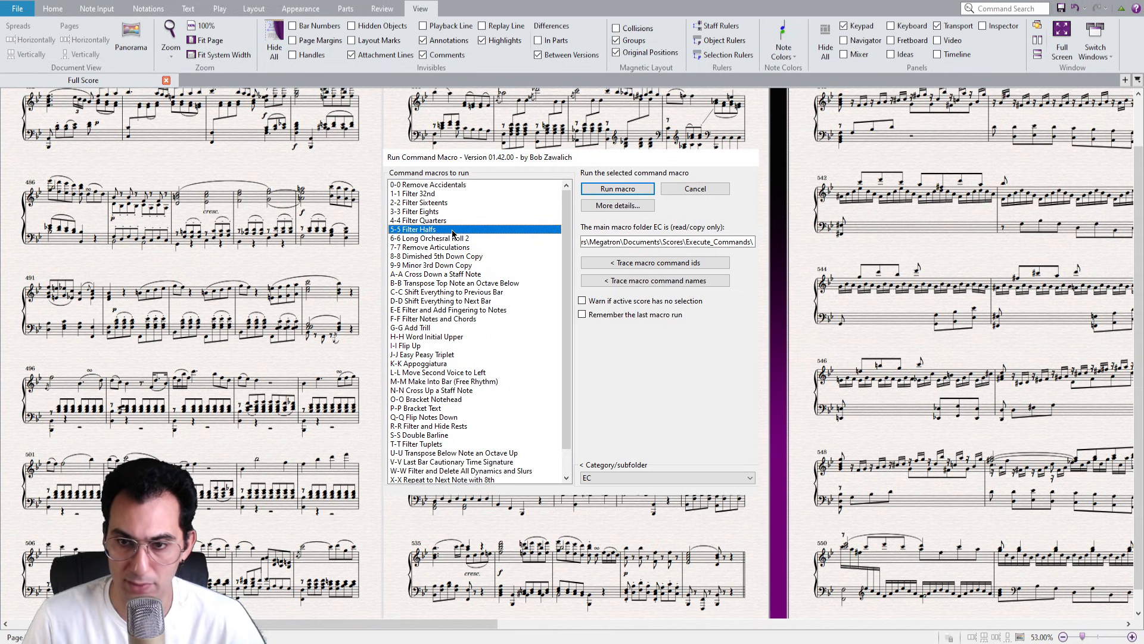
{"action": "left_click", "coordinate": [486, 186]}
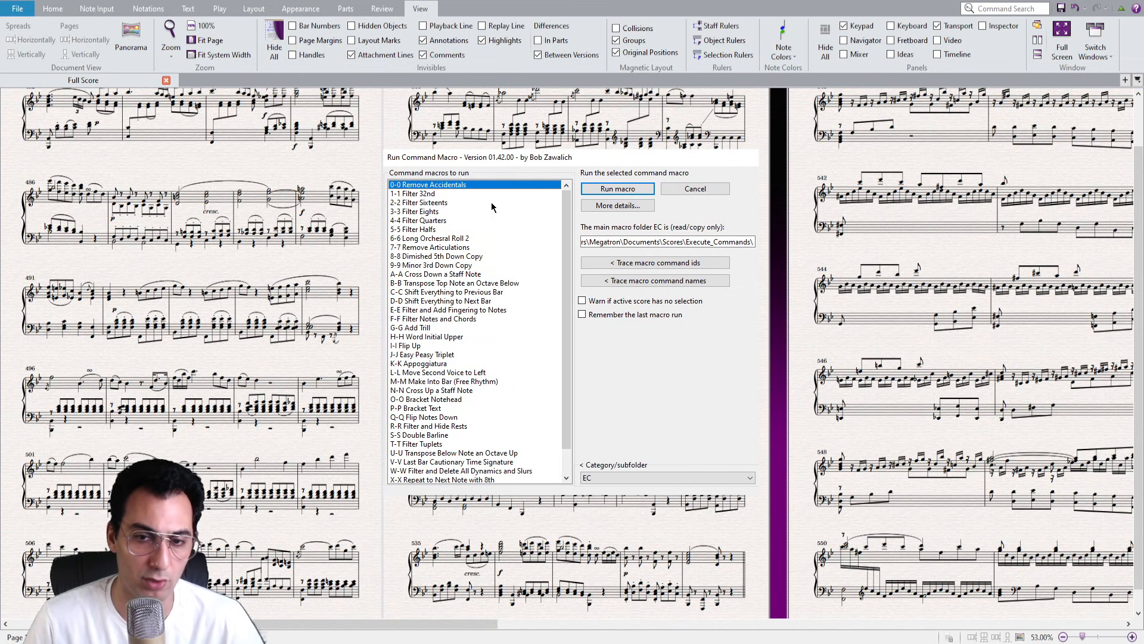
Review the lettered macros, including octave transposition, Make Into Bar, Filter Tuplets, Long Orchestral Roll and shifting everything to the next or previous bar.
{"action": "left_click", "coordinate": [465, 283]}
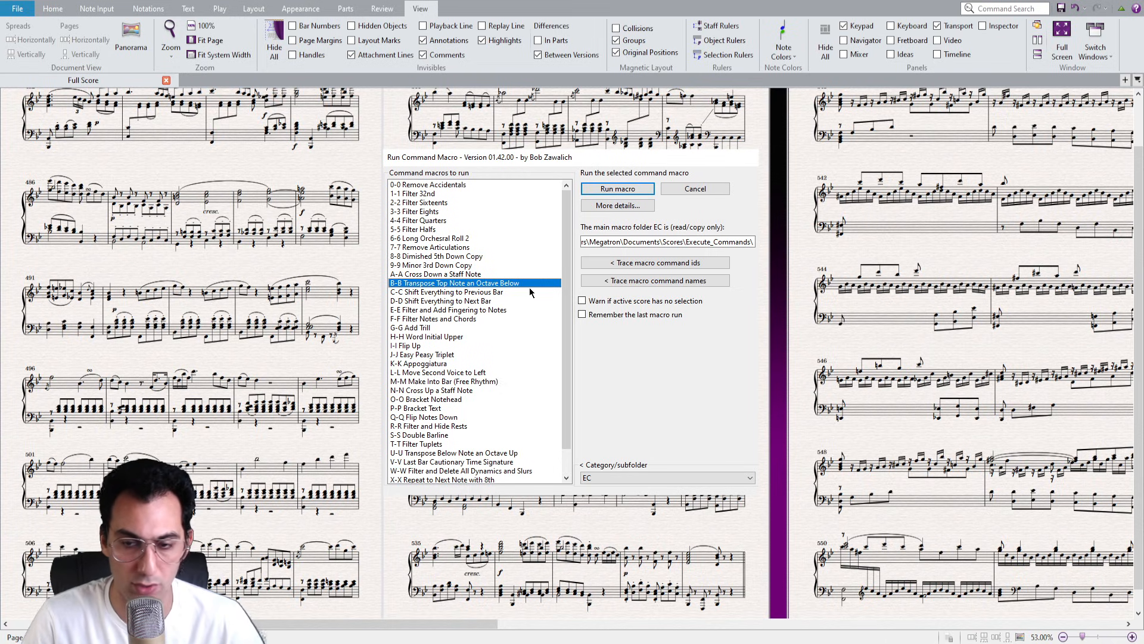
{"action": "left_click", "coordinate": [511, 454]}
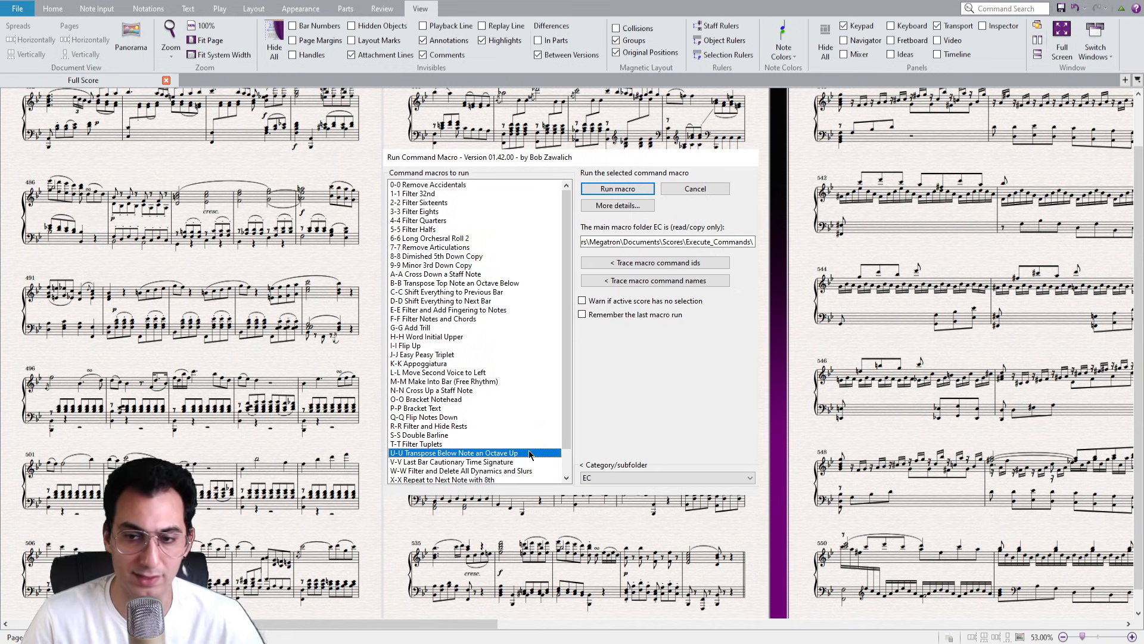
{"action": "left_click", "coordinate": [519, 381]}
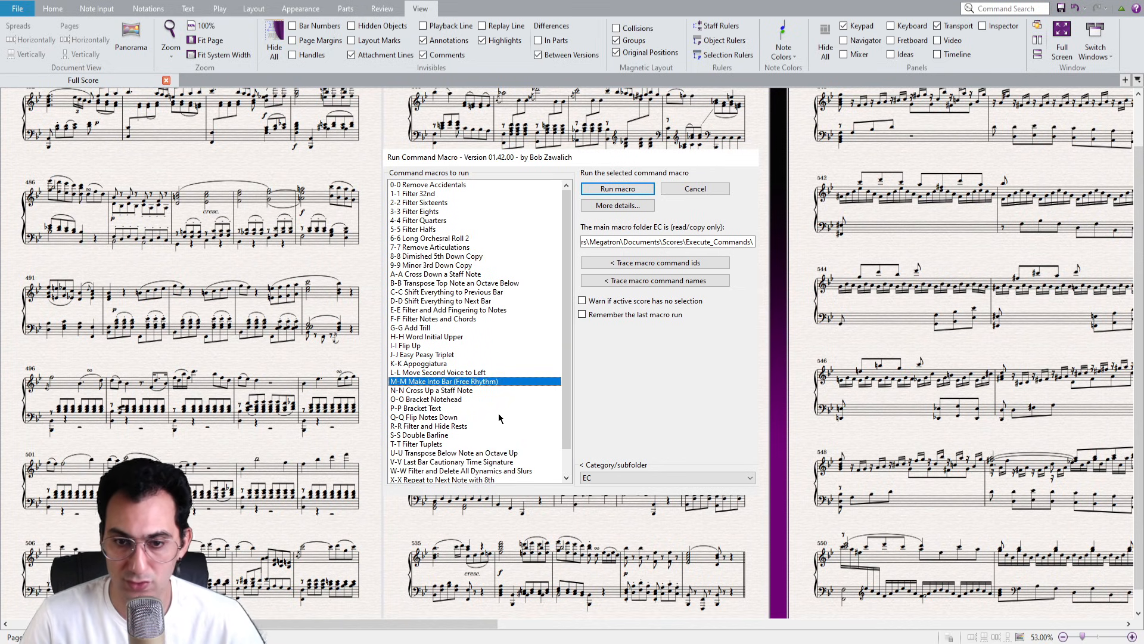
{"action": "left_click", "coordinate": [486, 444]}
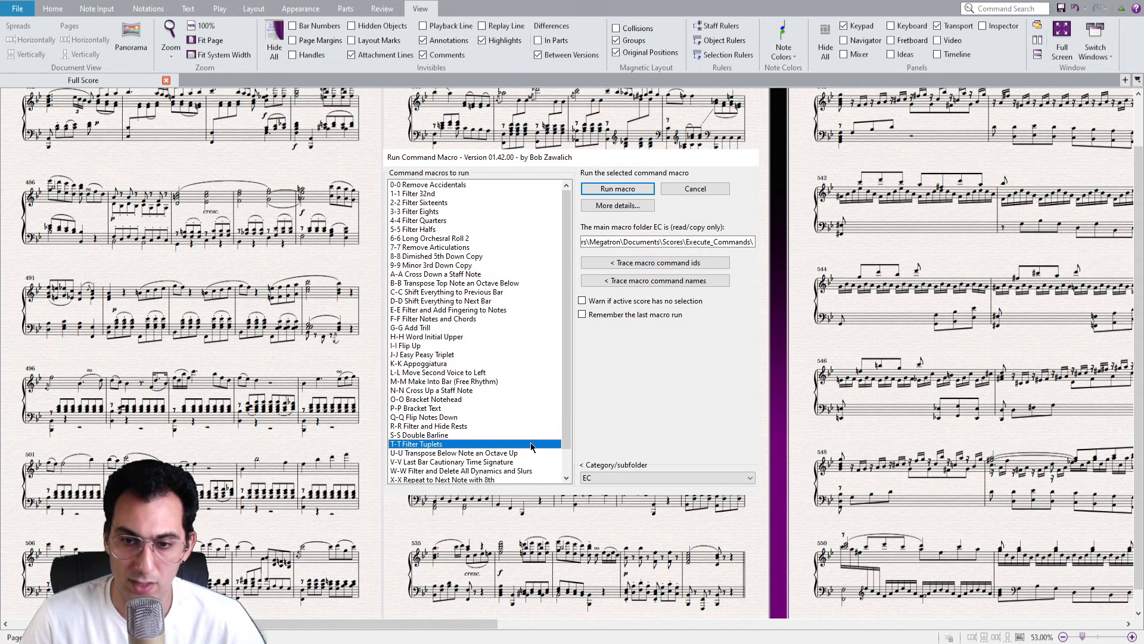
{"action": "scroll", "coordinate": [532, 447], "scroll_direction": "down", "scroll_amount": 1}
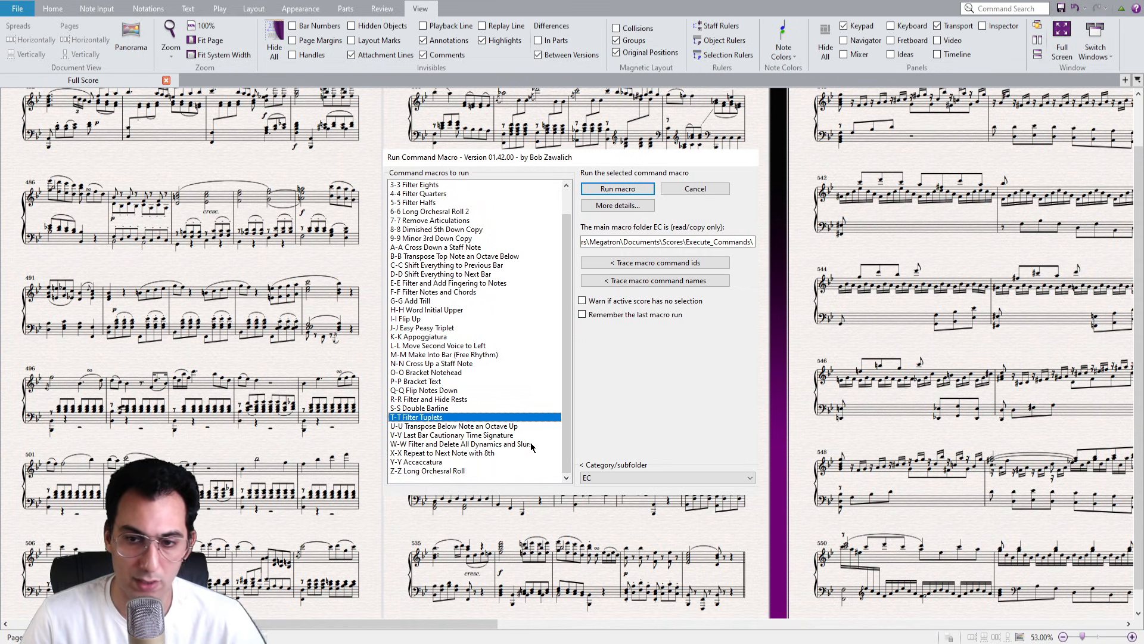
{"action": "left_click", "coordinate": [478, 470]}
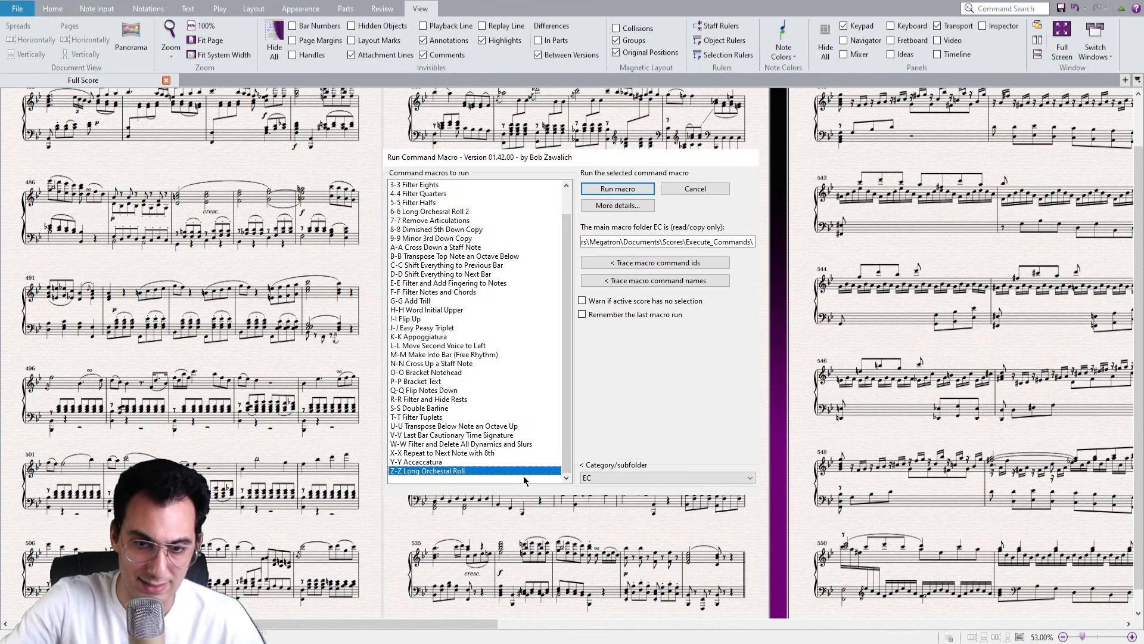
{"action": "left_click", "coordinate": [500, 276]}
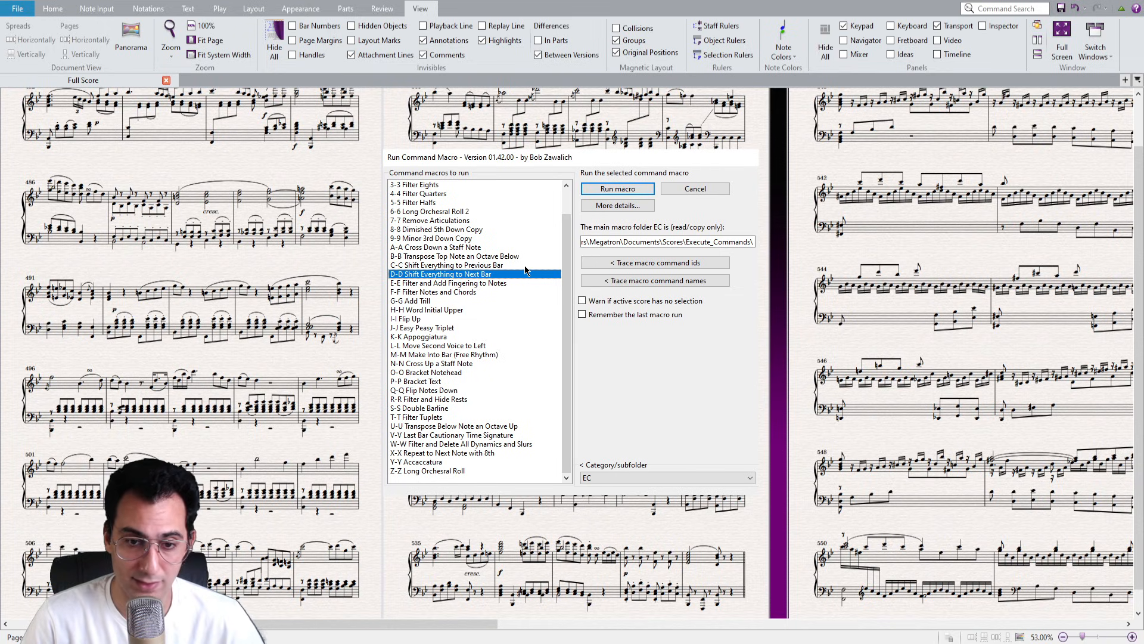
{"action": "left_click", "coordinate": [525, 266]}
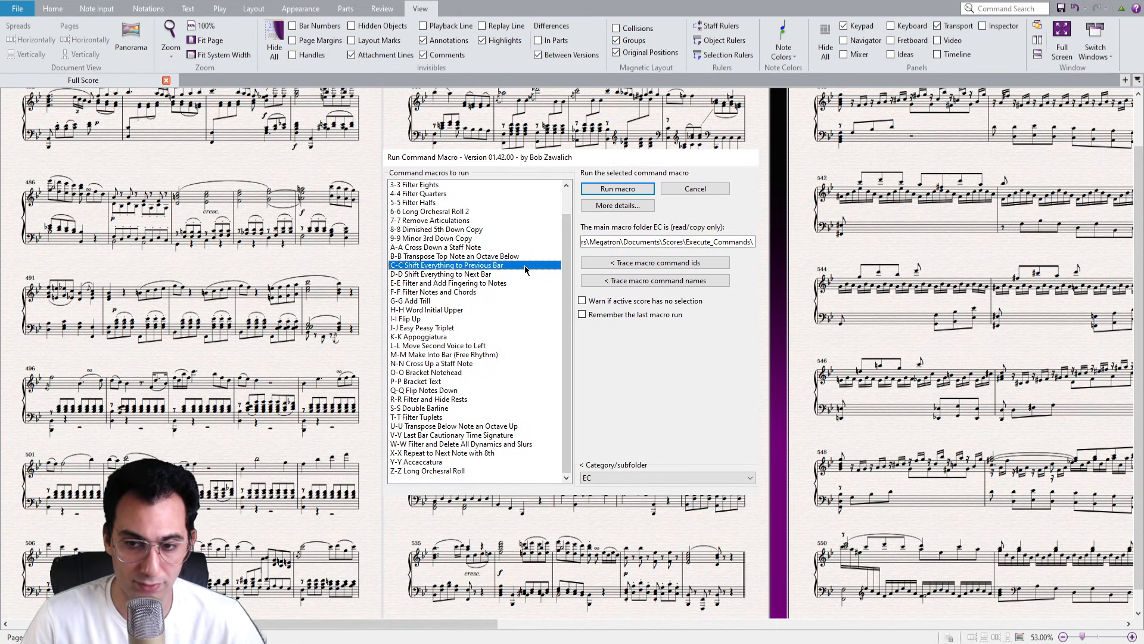
{"action": "double_click", "coordinate": [524, 265]}
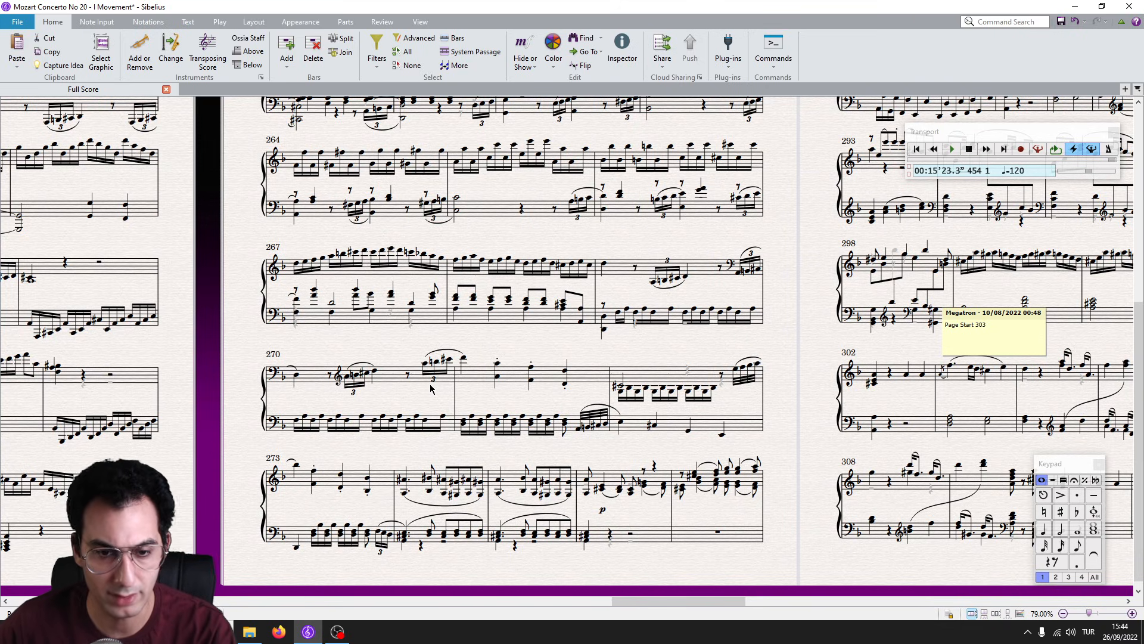
Turn off remembering the last macro run in the Run Command Macro options.
{"action": "key", "text": "ctrl+alt+e"}
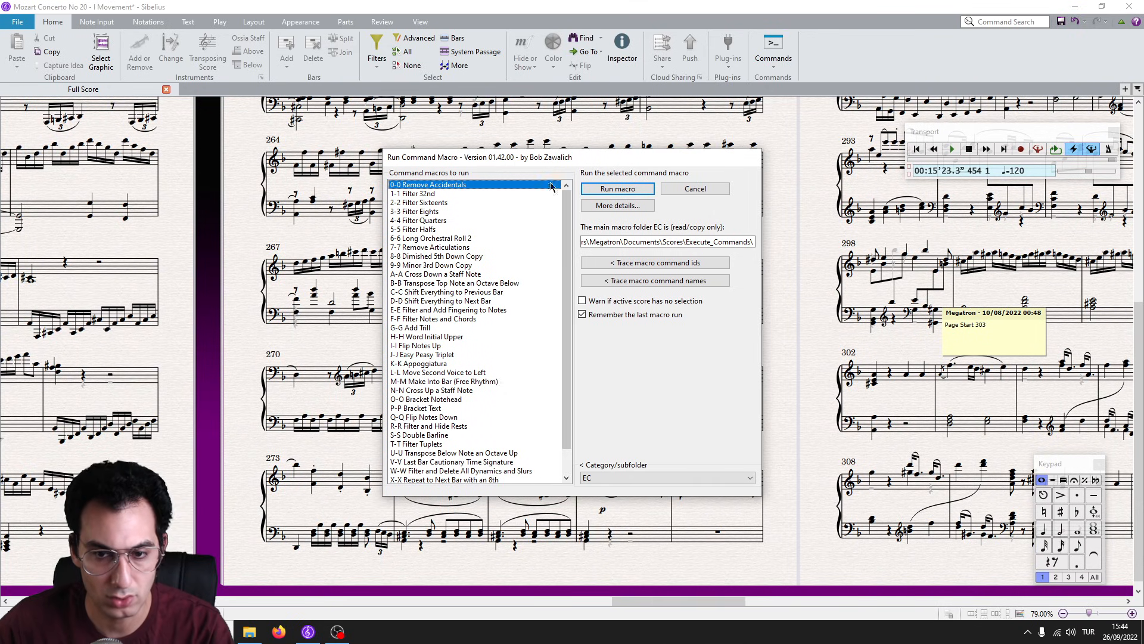
{"action": "left_click", "coordinate": [582, 315]}
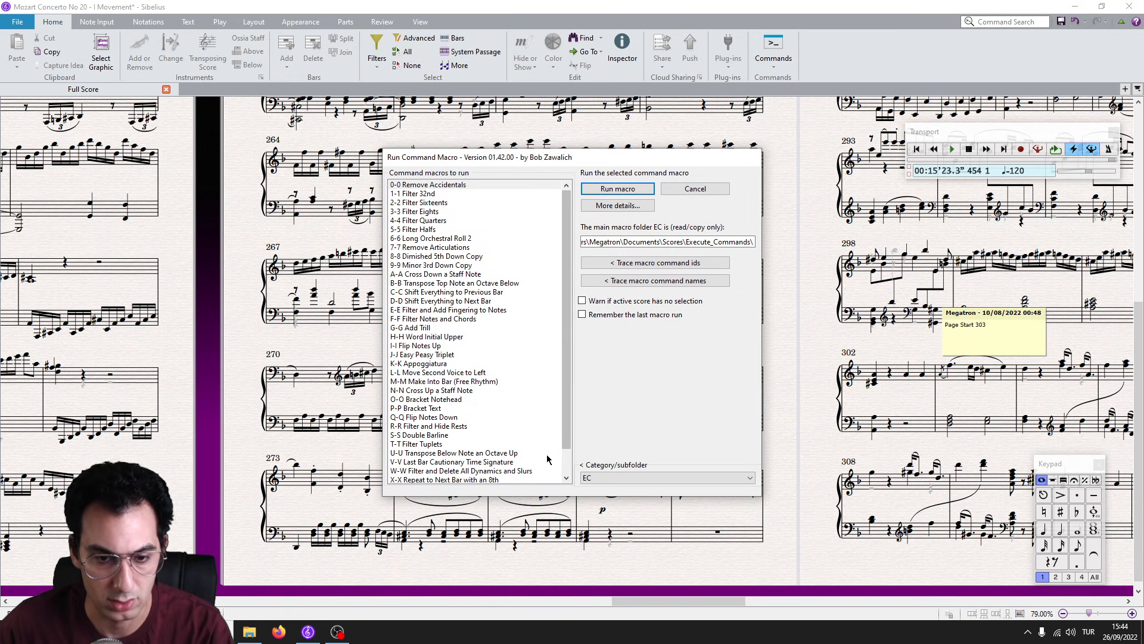
{"action": "key", "text": "Escape"}
{"action": "left_click", "coordinate": [417, 480]}
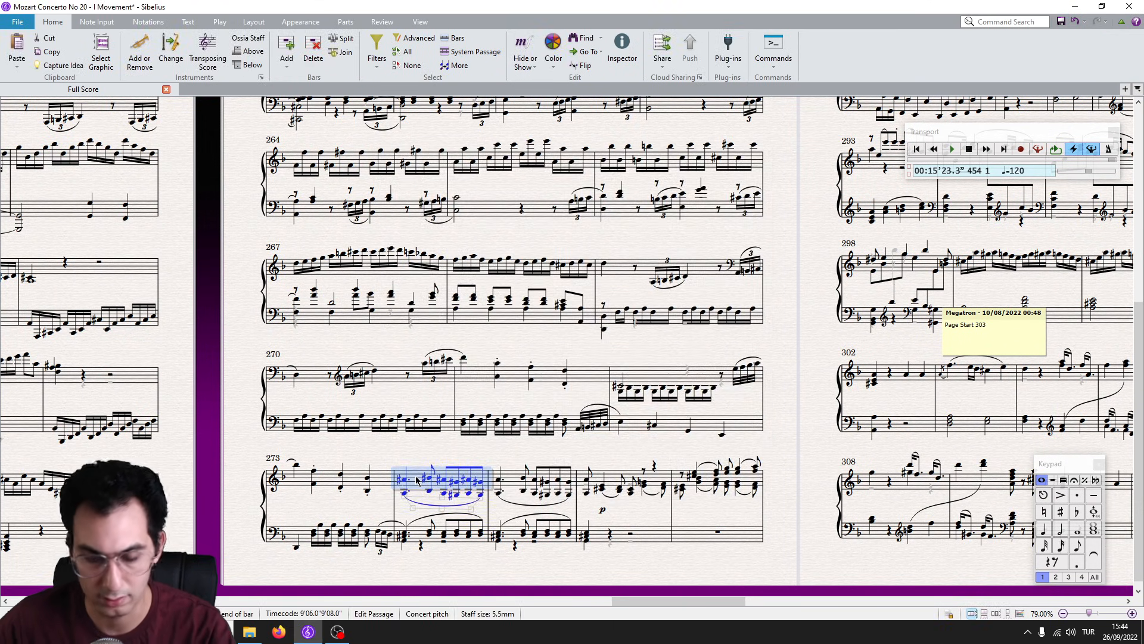
{"action": "key", "text": "ctrl+shift+e"}
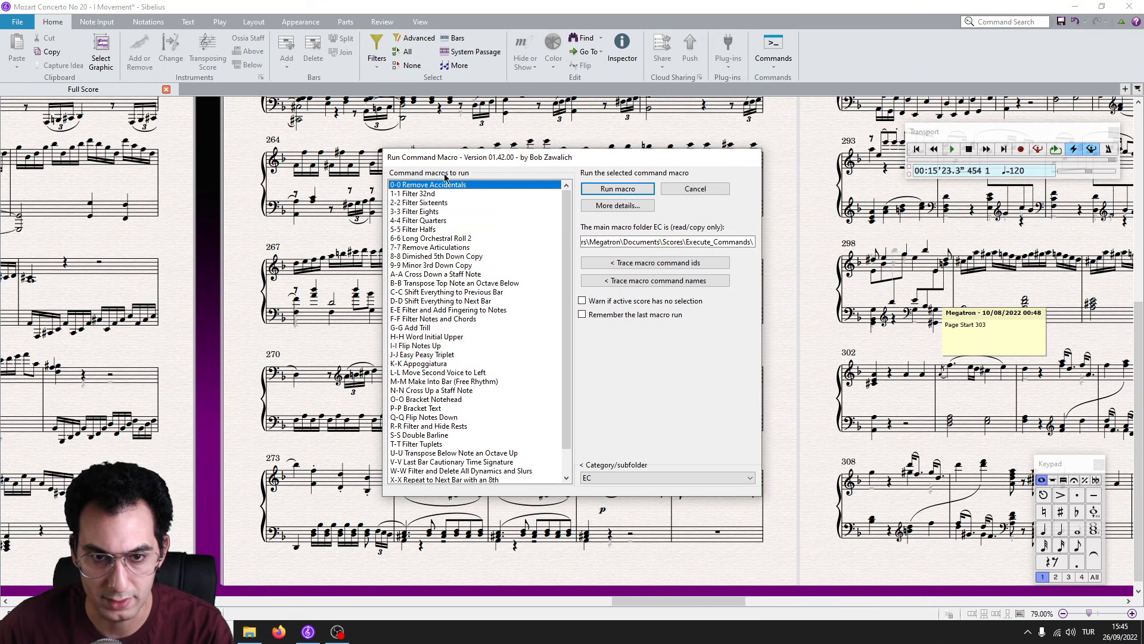
{"action": "key", "text": "Escape"}
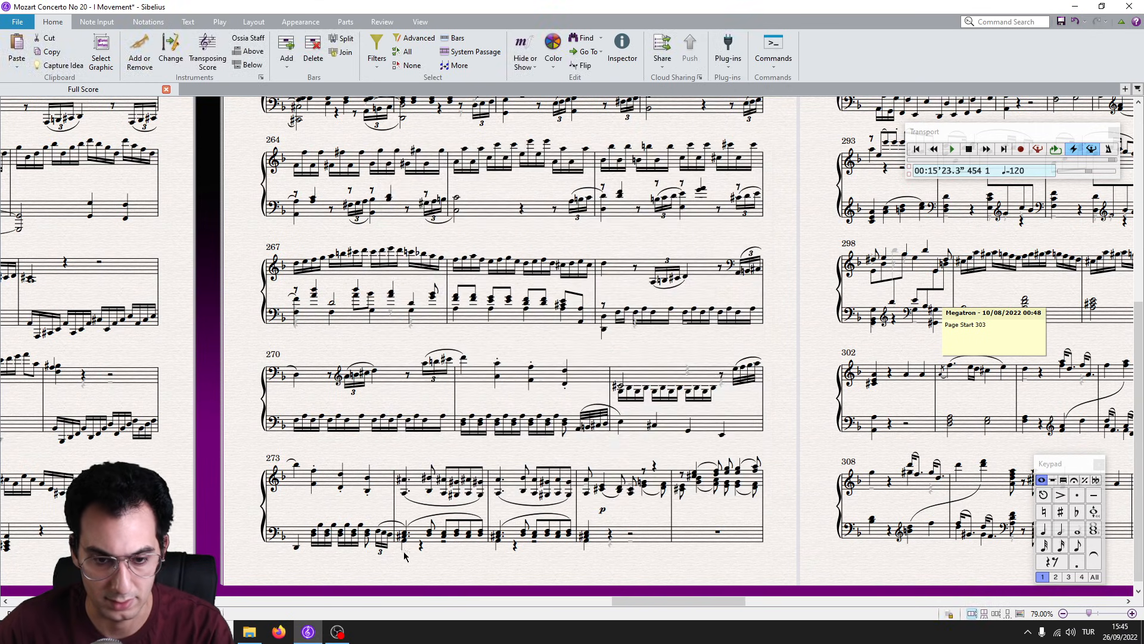
Run the X-X Repeat to Next Bar with an 8th macro on the upper staff of bar 274 and again on the following bar.
{"action": "left_click", "coordinate": [421, 483]}
{"action": "key", "text": "ctrl+shift+m"}
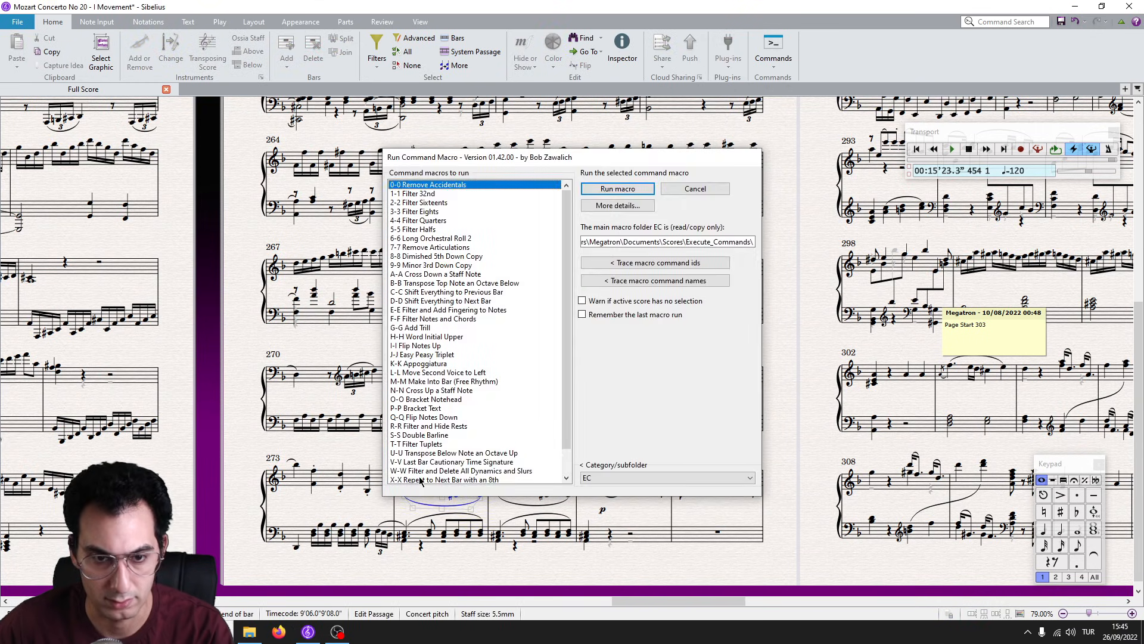
{"action": "double_click", "coordinate": [421, 480]}
{"action": "left_click", "coordinate": [505, 488]}
{"action": "key", "text": "ctrl+shift+m"}
{"action": "double_click", "coordinate": [506, 484]}
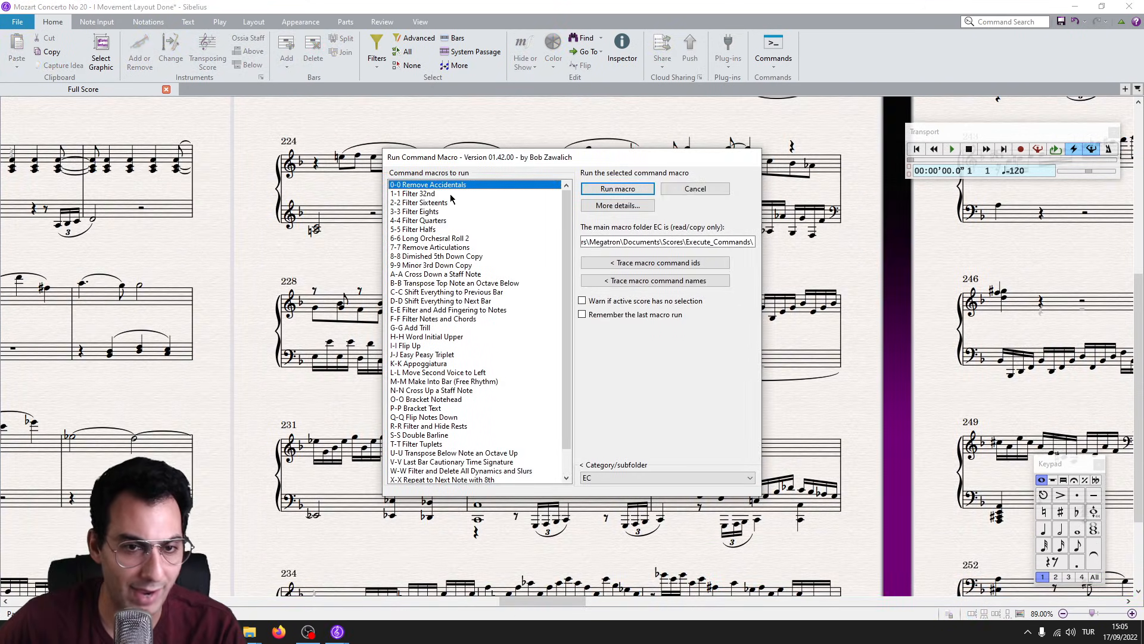
Step through the note-value filter macros at the start of the macro list and choose 2-2 Filter Sixteents.
{"action": "key", "text": "Down"}
{"action": "key", "text": "Down"}
{"action": "key", "text": "Down"}
{"action": "key", "text": "Down"}
{"action": "key", "text": "Down"}
{"action": "key", "text": "Up"}
{"action": "key", "text": "Up"}
{"action": "key", "text": "Up"}
{"action": "key", "text": "Up"}
{"action": "key", "text": "Down"}
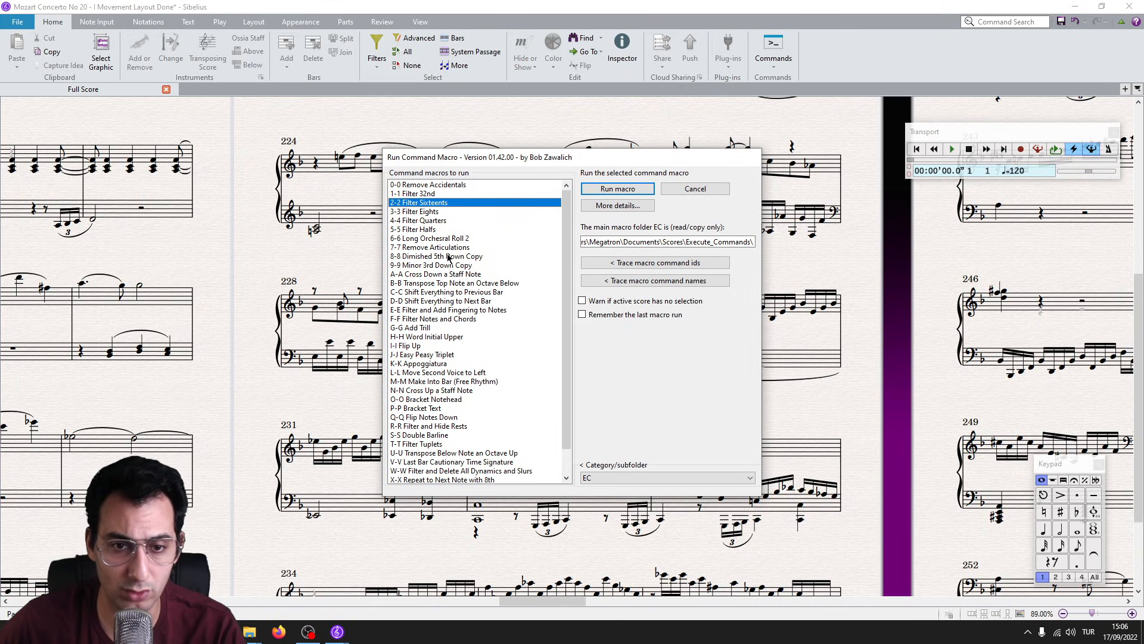
{"action": "key", "text": "Return"}
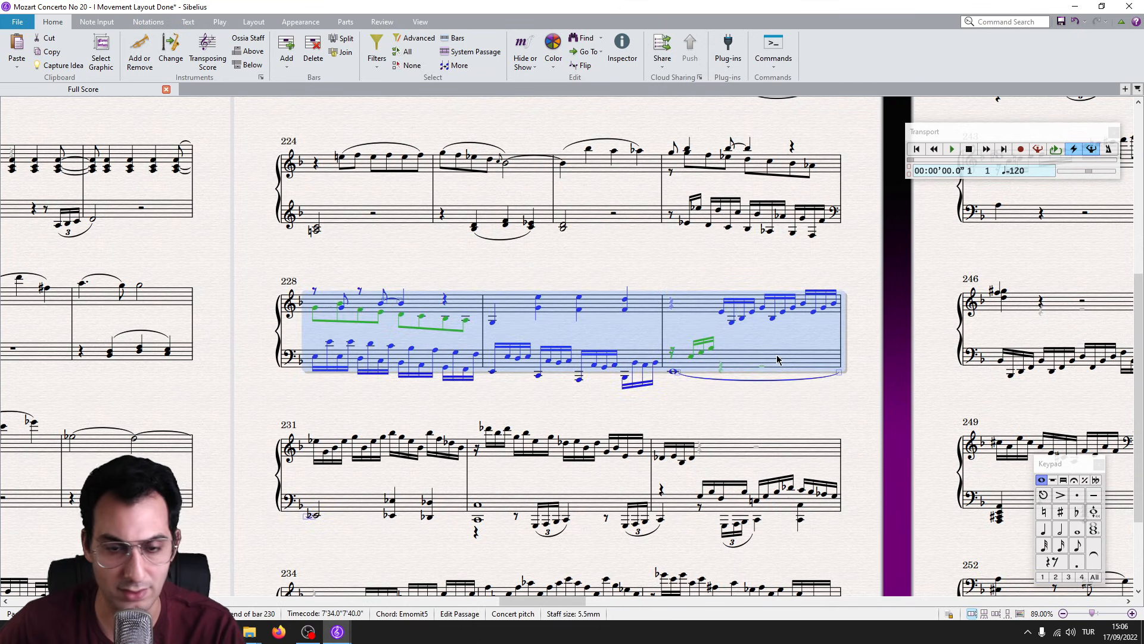
Run the 3-3 Filter Eights macro on bars 228 to 230, replace the filtered notes with rests, and undo the change.
{"action": "key", "text": "ctrl+shift+m"}
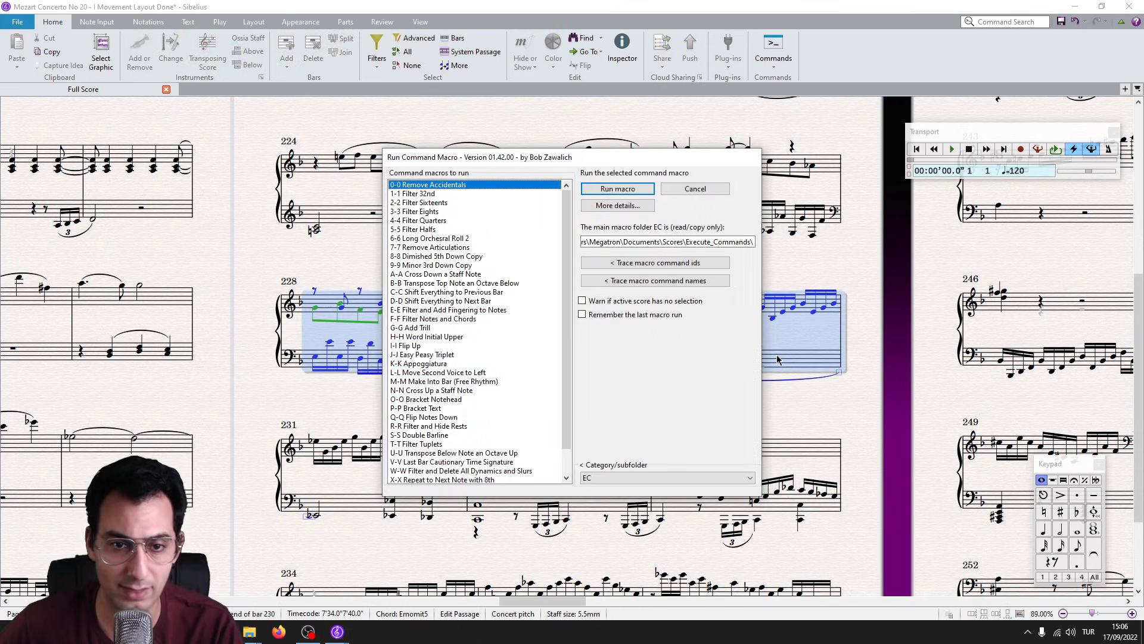
{"action": "key", "text": "3"}
{"action": "key", "text": "Return"}
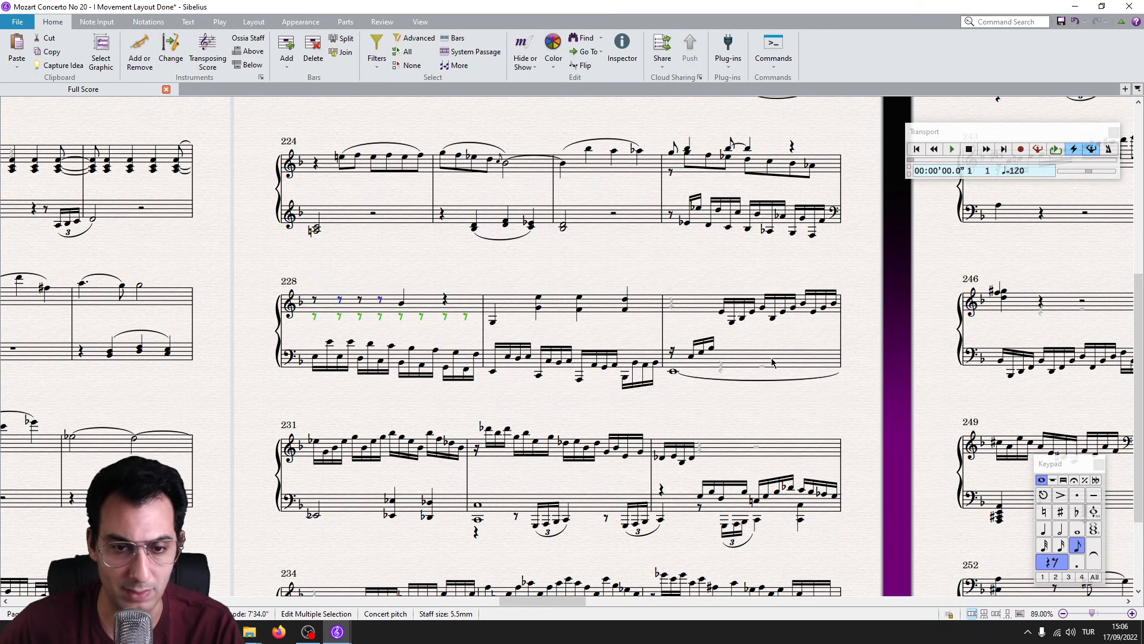
{"action": "key", "text": "ctrl+z"}
Reselect both staves of bars 228 to 230 and run the 2-2 Filter Sixteents macro on them.
{"action": "left_click", "coordinate": [771, 363], "text": "shift"}
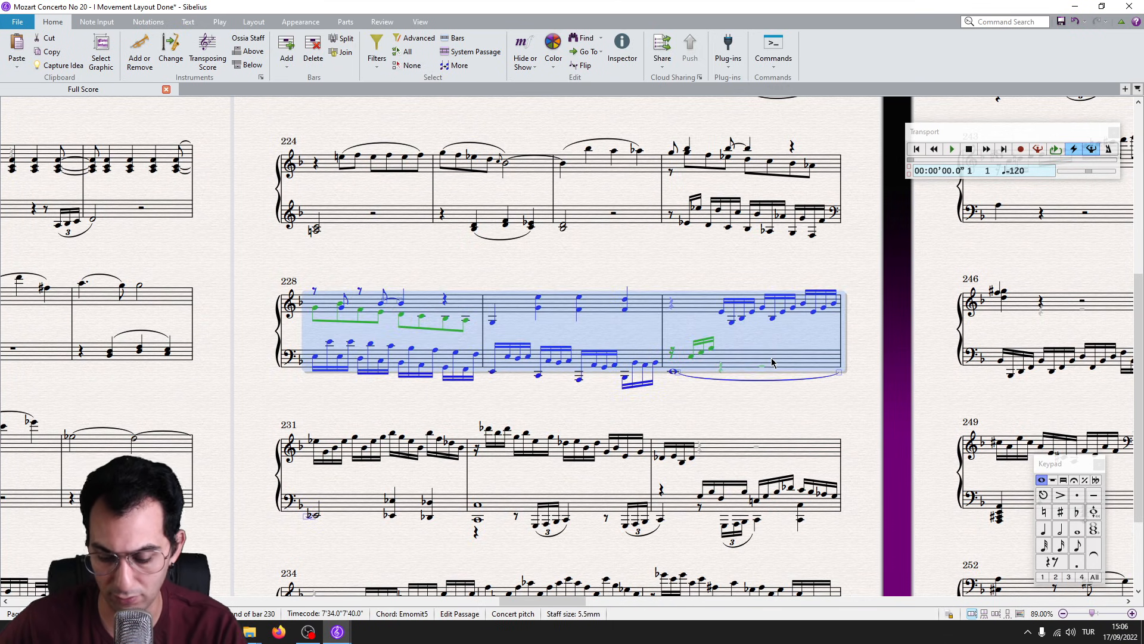
{"action": "key", "text": "ctrl+shift+r"}
{"action": "key", "text": "2"}
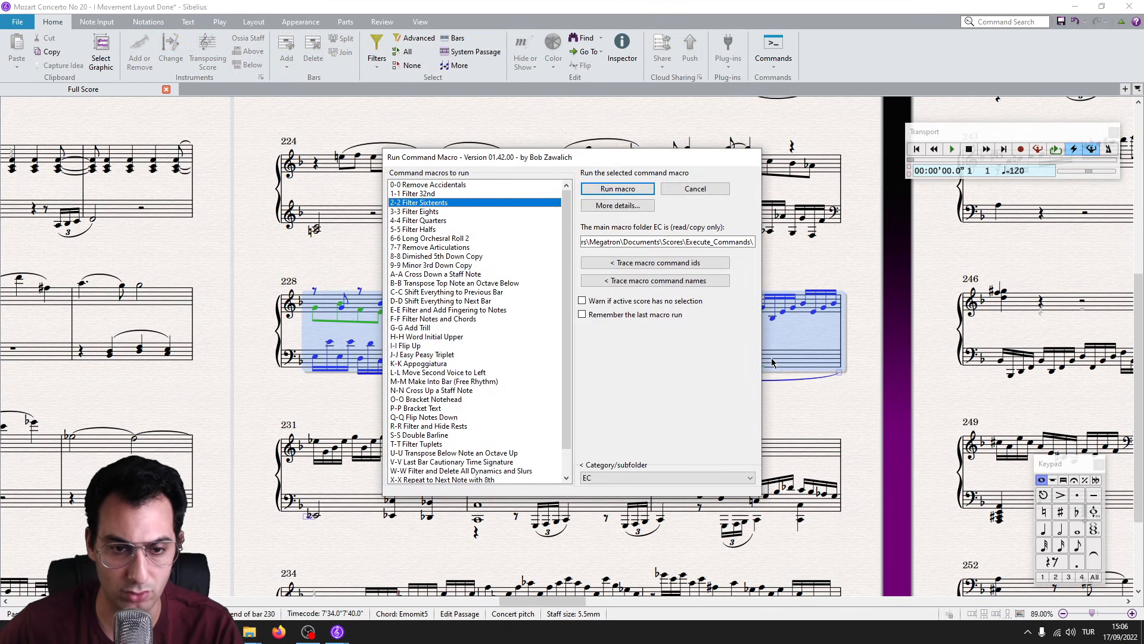
{"action": "key", "text": "Return"}
{"action": "key", "text": "KP_Multiply"}
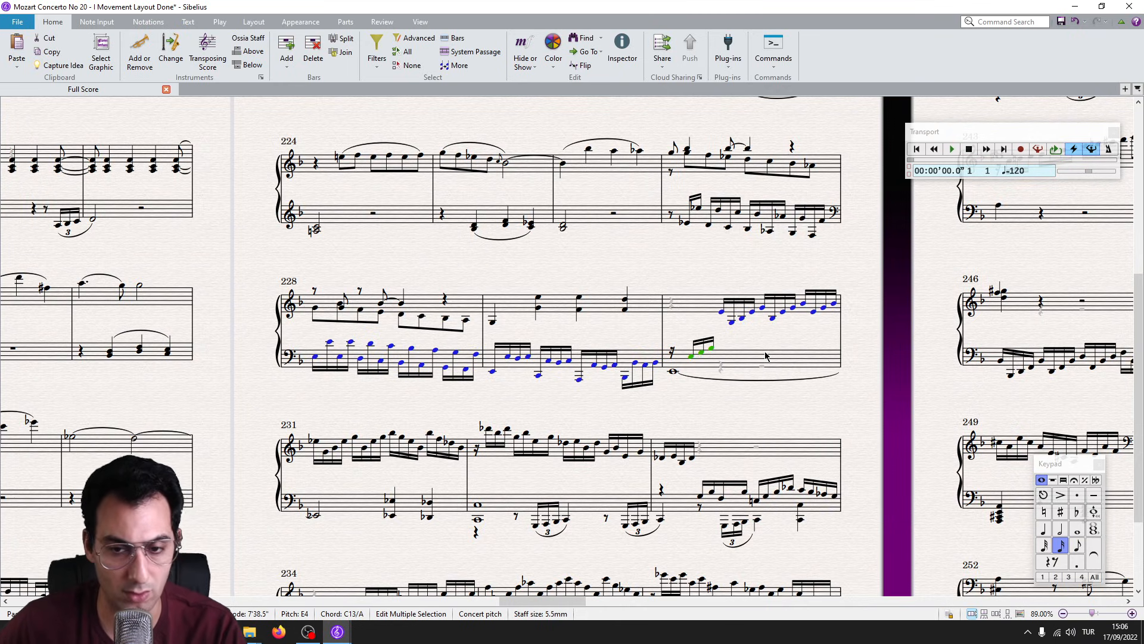
Select bars 228 to 230 again and review the 32nd, sixteenth, eighth, quarter and half note filter macros for the passage.
{"action": "left_click", "coordinate": [776, 362], "text": "shift"}
{"action": "scroll", "coordinate": [664, 423], "scroll_direction": "down", "scroll_amount": 2}
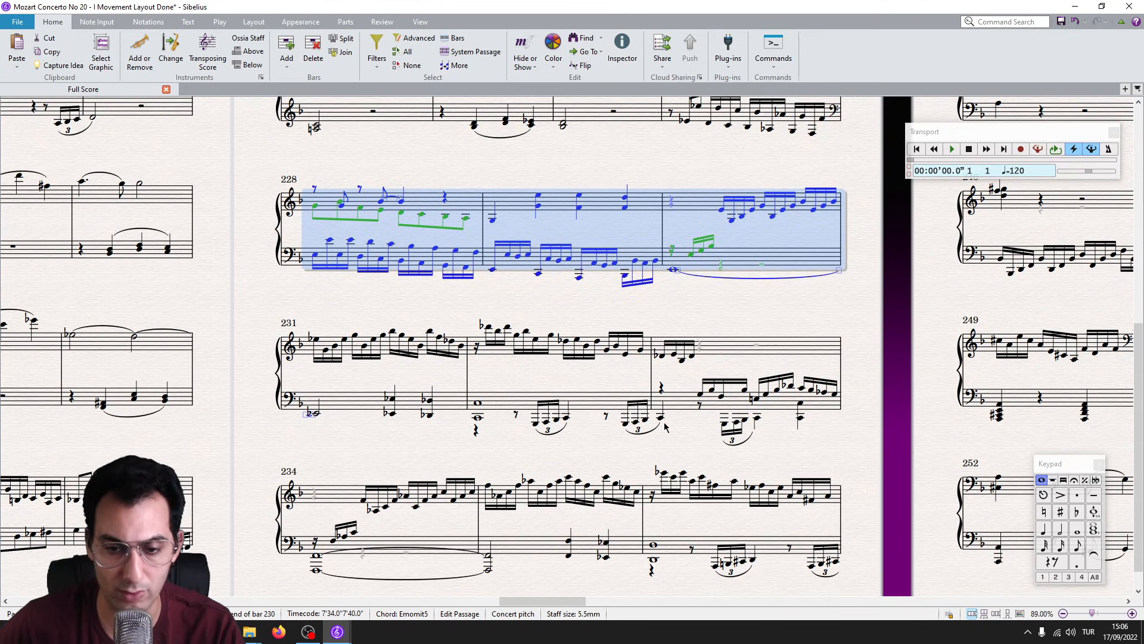
{"action": "key", "text": "ctrl+shift+m"}
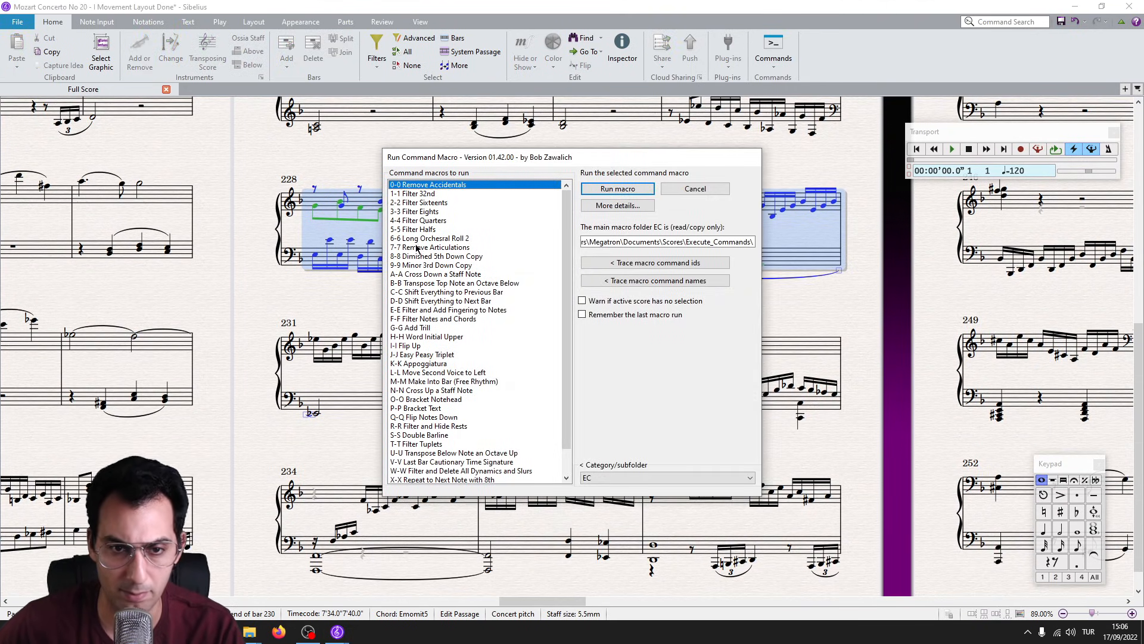
{"action": "left_click", "coordinate": [424, 193]}
{"action": "left_click", "coordinate": [430, 209]}
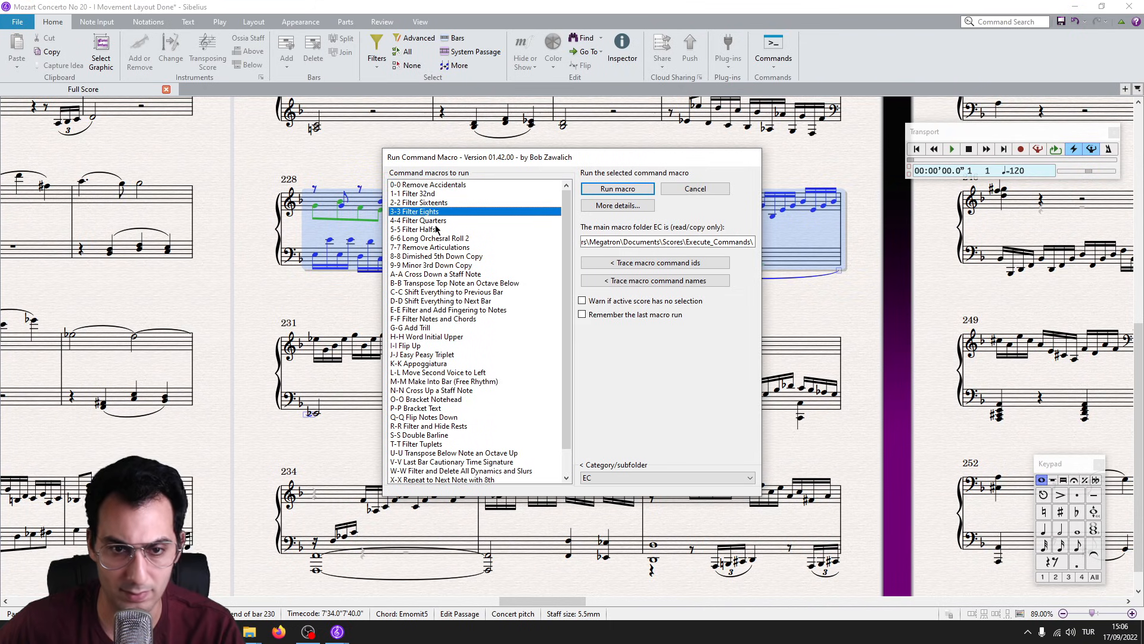
{"action": "left_click", "coordinate": [433, 227]}
{"action": "left_click", "coordinate": [429, 222]}
{"action": "left_click", "coordinate": [434, 212]}
{"action": "left_click", "coordinate": [433, 202]}
{"action": "left_click", "coordinate": [435, 195]}
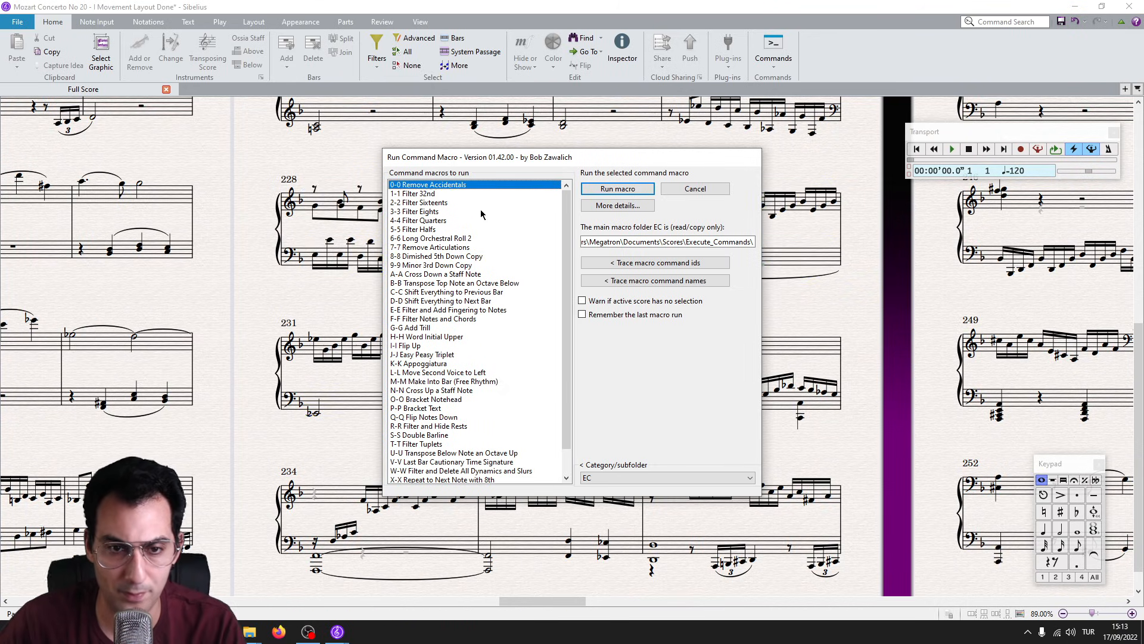
Review the 6-6 Long Orchestral Roll 2 and Z-Z Long Orchestral Roll entries in the macro list without running them.
{"action": "left_click", "coordinate": [461, 239]}
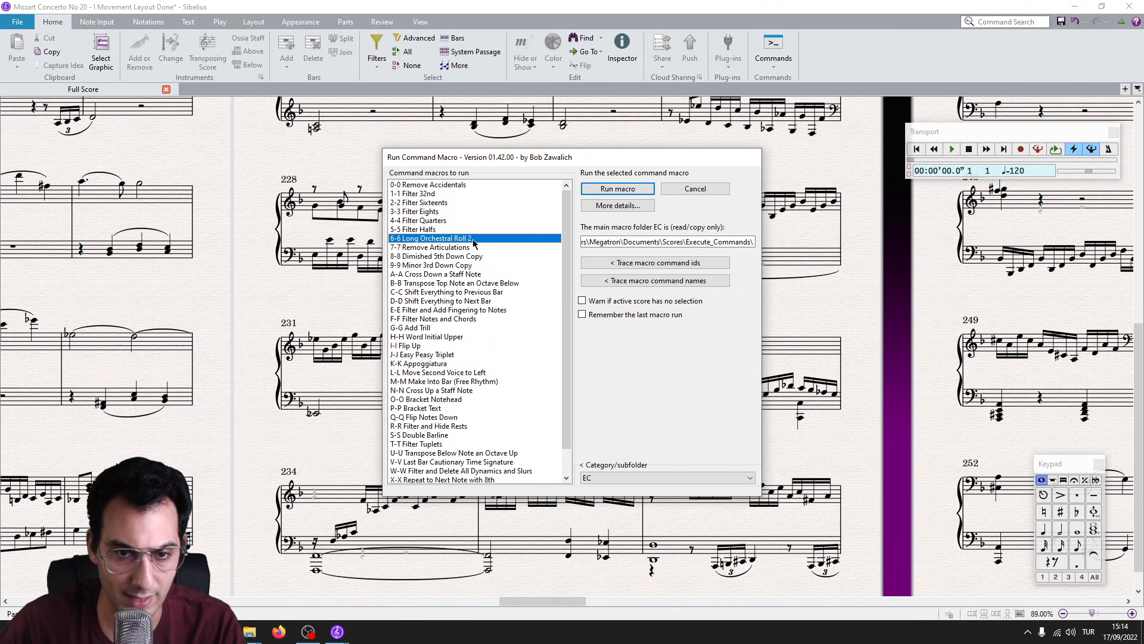
{"action": "scroll", "coordinate": [456, 358], "scroll_direction": "down", "scroll_amount": 1}
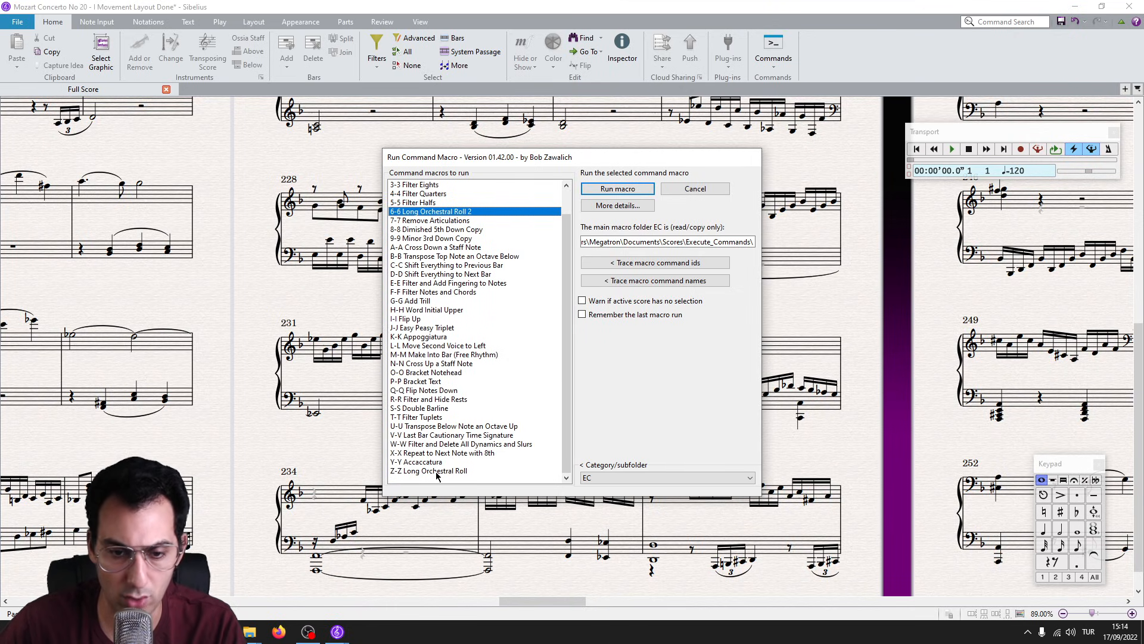
{"action": "left_click", "coordinate": [437, 472]}
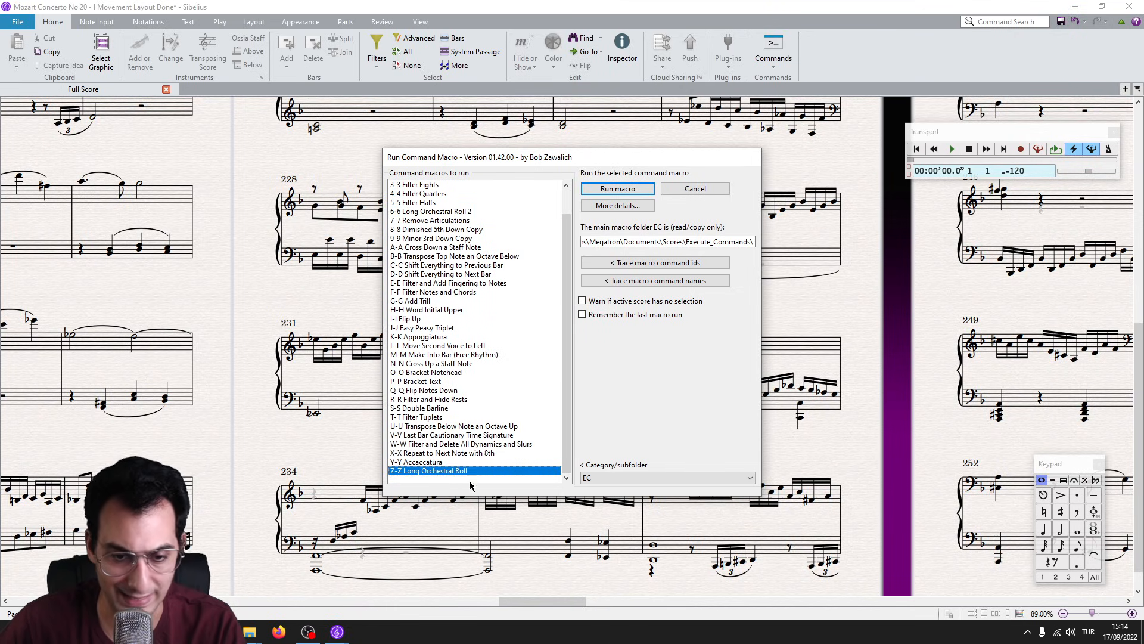
{"action": "scroll", "coordinate": [428, 474], "scroll_direction": "up", "scroll_amount": 1}
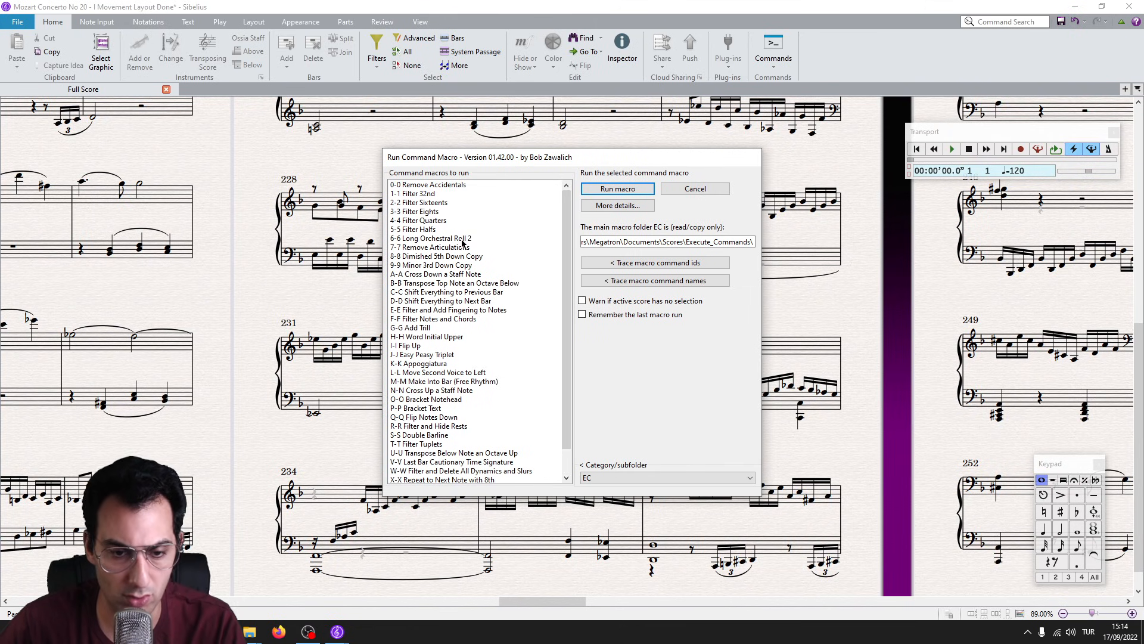
{"action": "key", "text": "Escape"}
Switch to the Luqman e Gabriele score and enter a quarter-note B at the start of the page's first empty bass drum bar.
{"action": "left_click", "coordinate": [337, 631]}
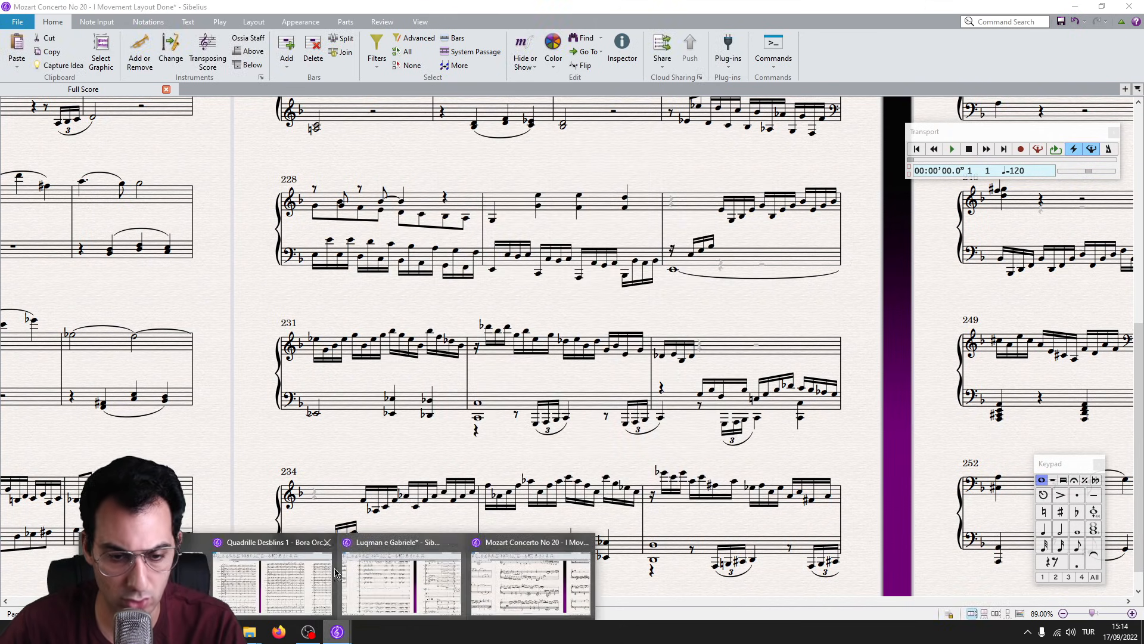
{"action": "left_click", "coordinate": [376, 592]}
{"action": "left_click", "coordinate": [244, 388]}
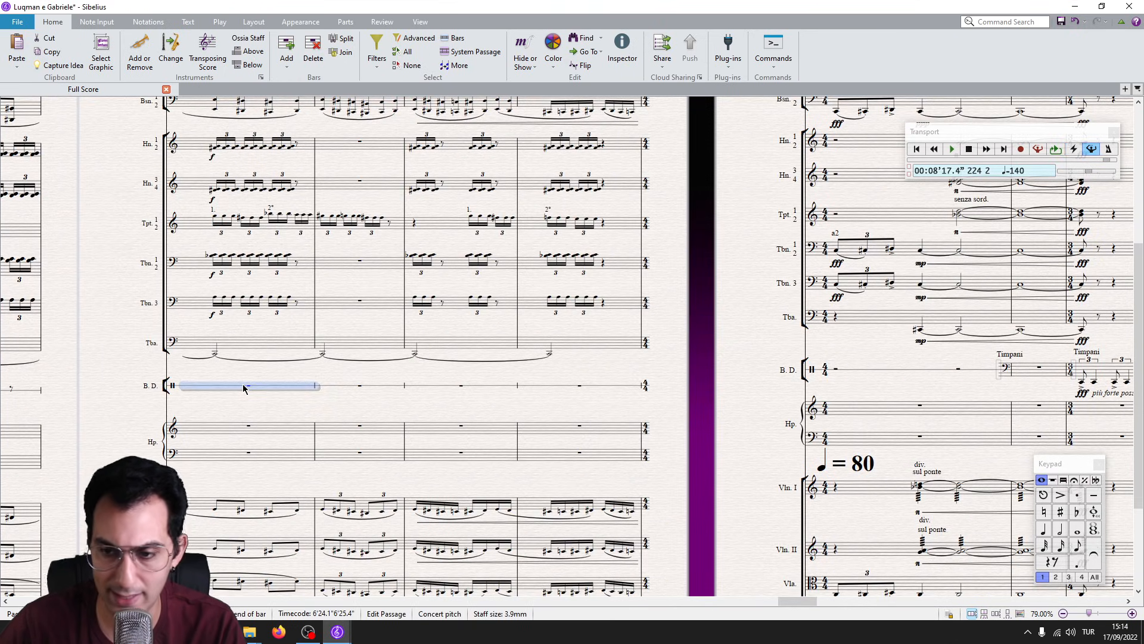
{"action": "key", "text": "n"}
{"action": "key", "text": "b"}
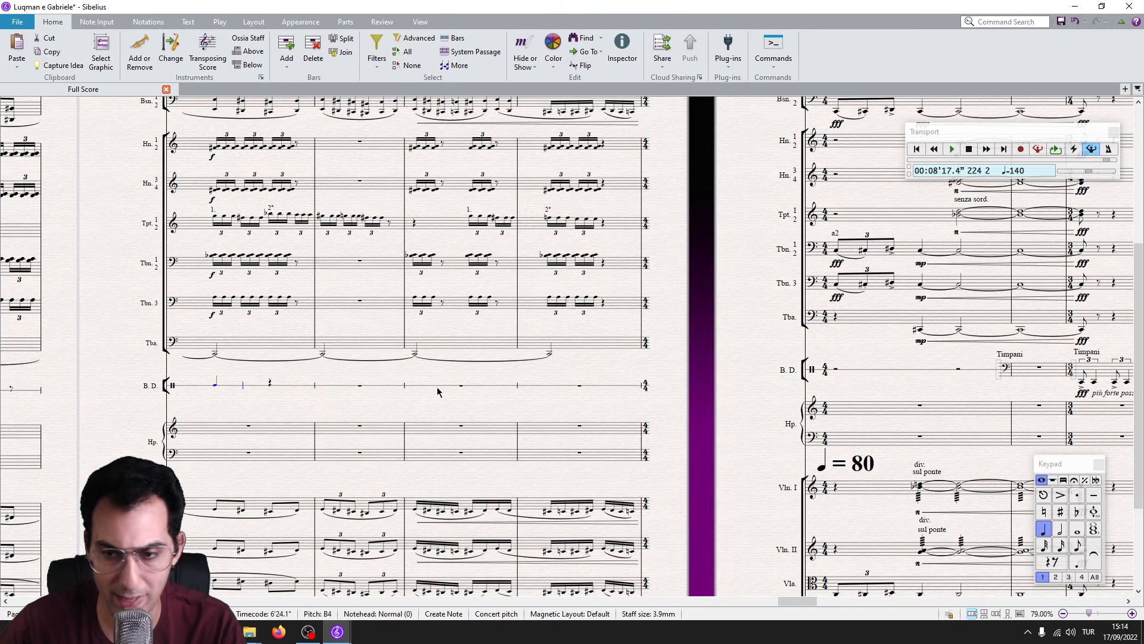
Select the bass drum staff from that bar through the next page's first bar and run the 6-6 Long Orchestral Roll 2 macro.
{"action": "left_click", "coordinate": [837, 371], "text": "shift"}
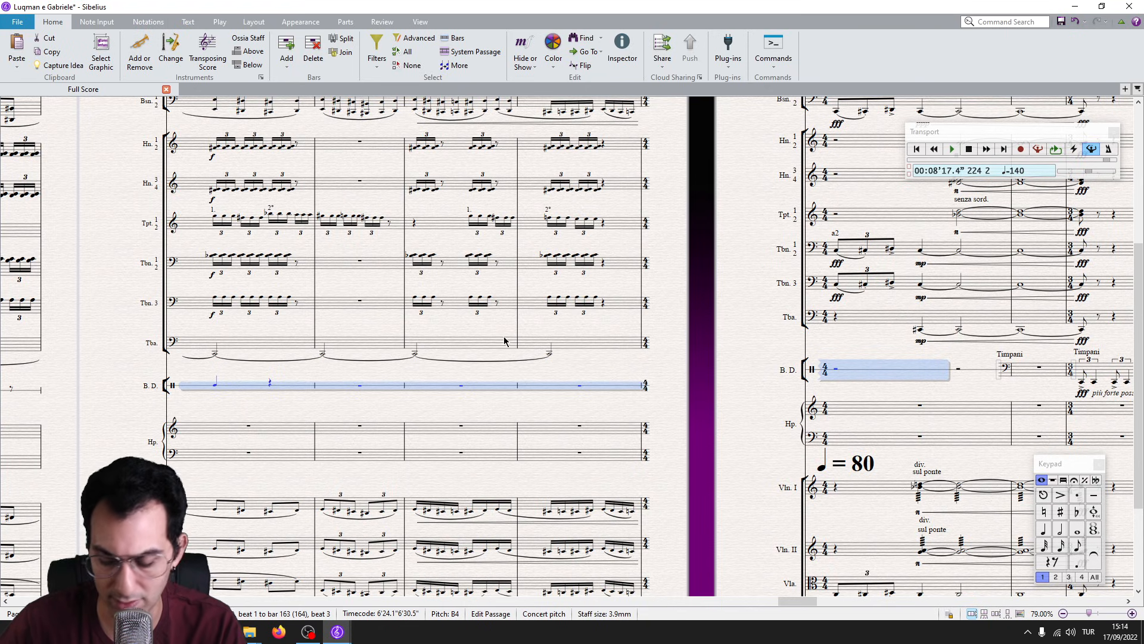
{"action": "key", "text": "ctrl+shift+m"}
{"action": "key", "text": "6"}
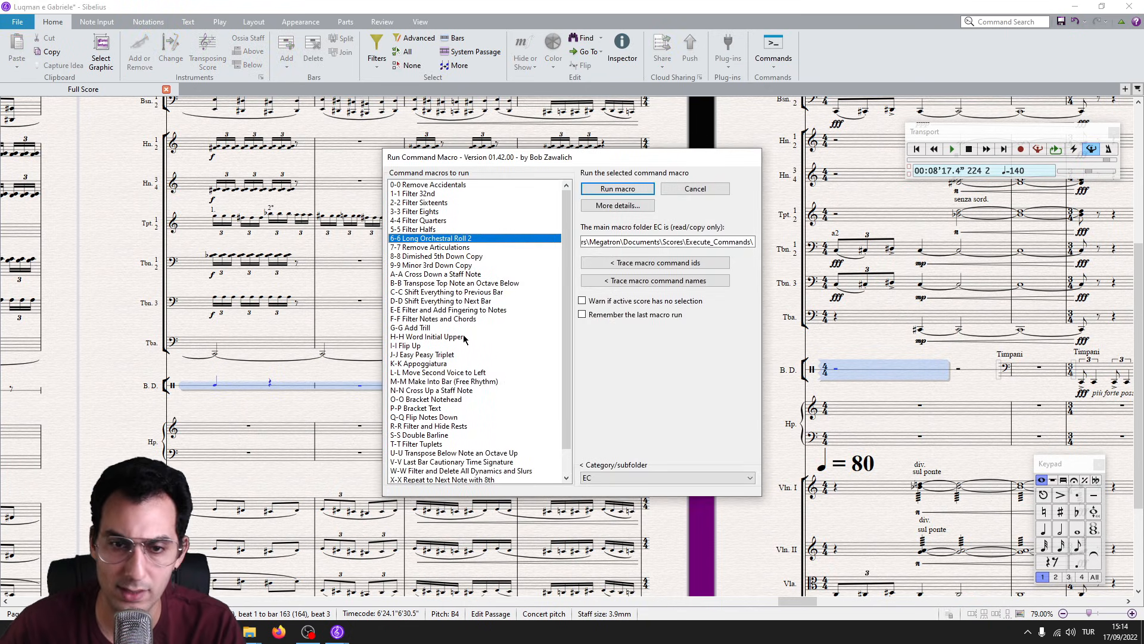
{"action": "key", "text": "Return"}
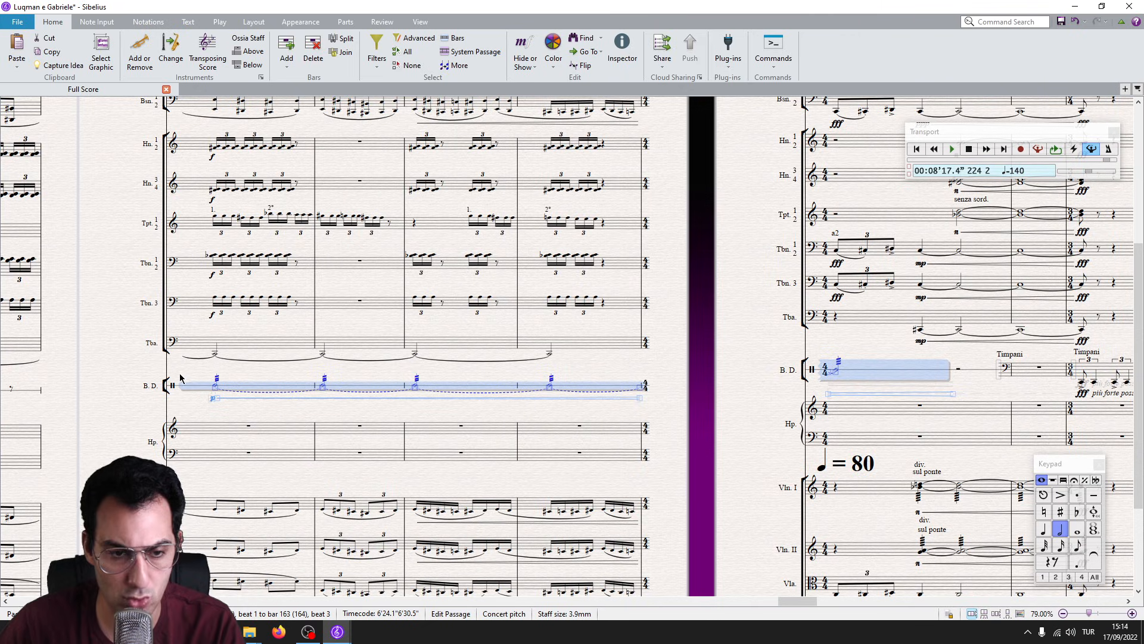
Delete the hairpin segment under the bass drum roll's last note and give that note an fff dynamic.
{"action": "left_click", "coordinate": [953, 395]}
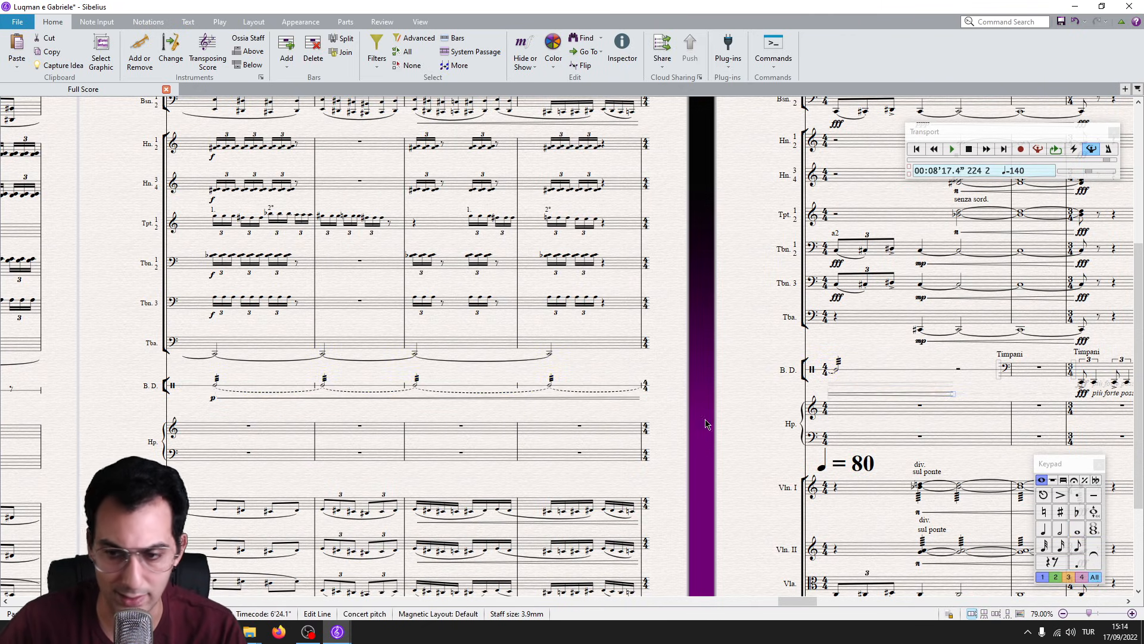
{"action": "left_click", "coordinate": [858, 391]}
{"action": "left_click", "coordinate": [840, 372]}
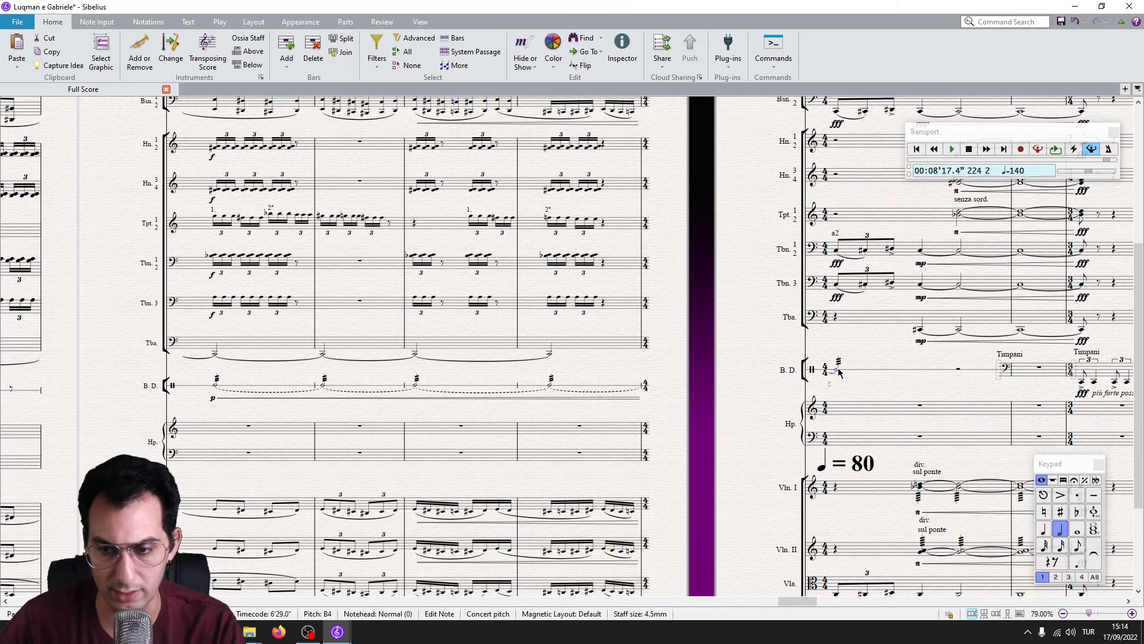
{"action": "type", "text": "fff"}
{"action": "key", "text": "Escape"}
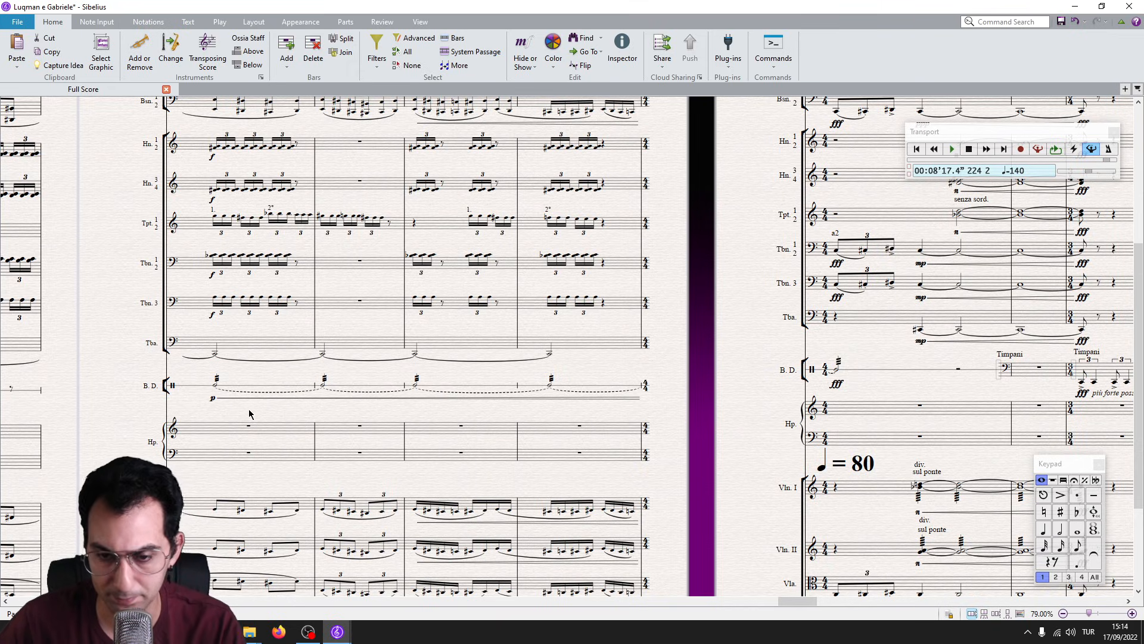
Select the whole bass drum roll passage through the next page's first bar and delete its contents.
{"action": "left_click", "coordinate": [250, 390]}
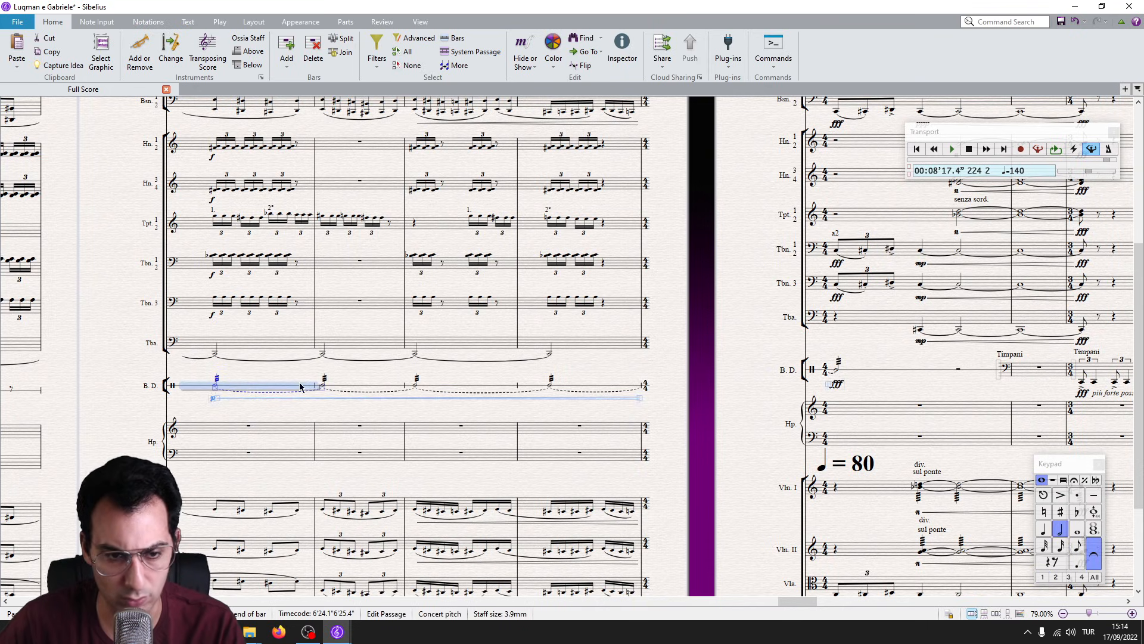
{"action": "left_click", "coordinate": [824, 374], "text": "shift"}
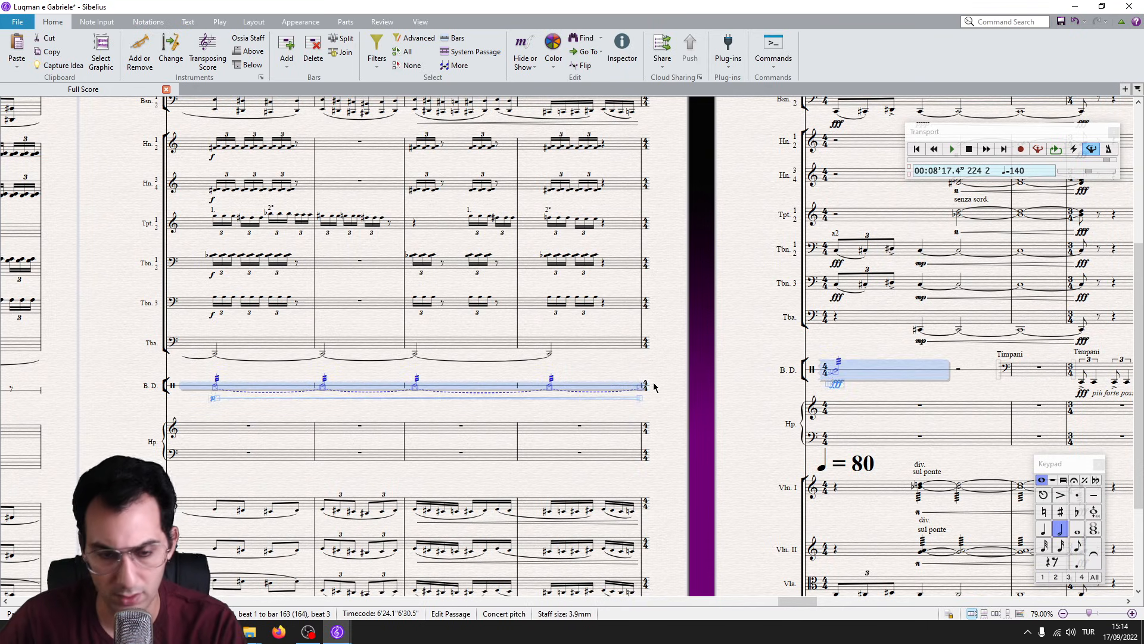
{"action": "key", "text": "Delete"}
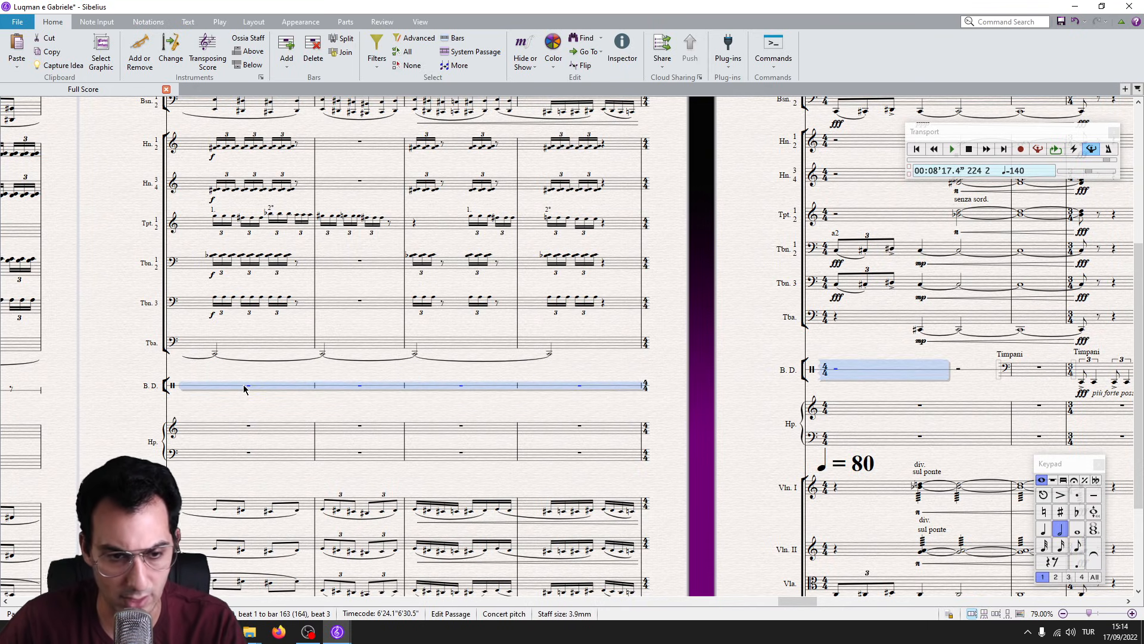
Enter a quarter-note B in the passage's first bass drum bar, select through the next page's first bar, and run Z-Z Long Orchestral Roll.
{"action": "key", "text": "4"}
{"action": "key", "text": "b"}
{"action": "left_click", "coordinate": [837, 369], "text": "shift"}
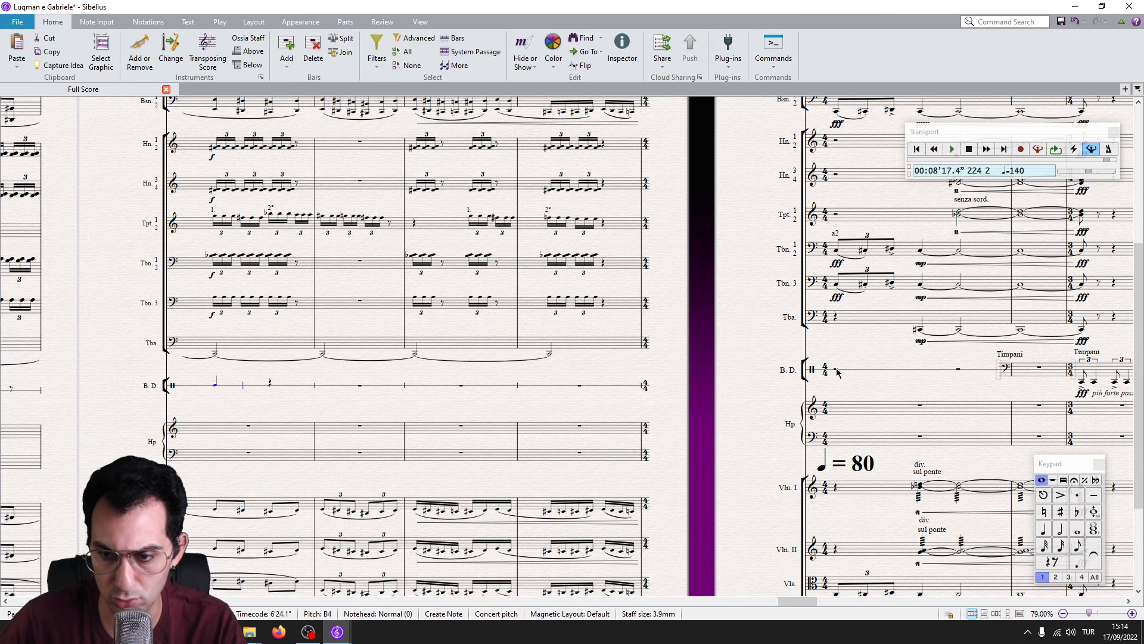
{"action": "key", "text": "ctrl+shift+r"}
{"action": "key", "text": "z"}
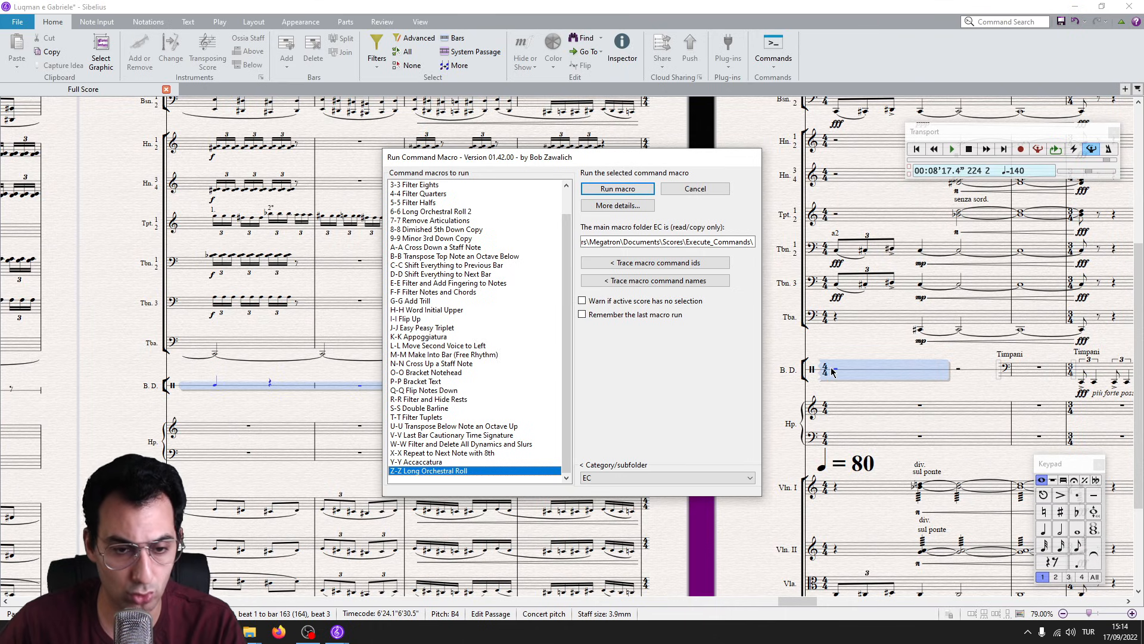
{"action": "key", "text": "Return"}
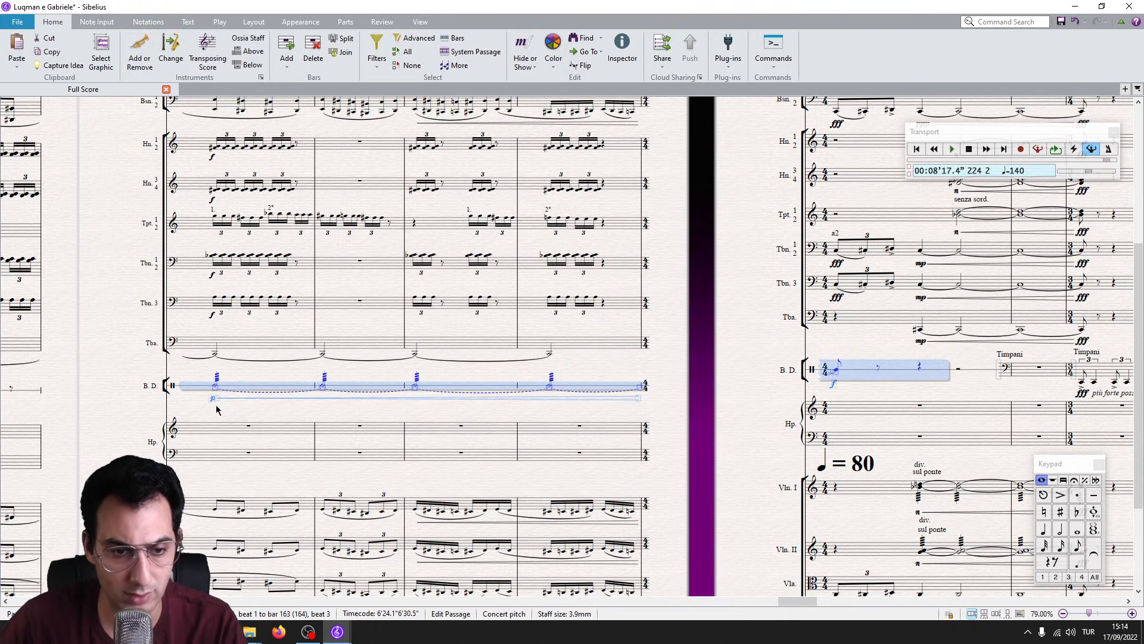
Examine the bass drum roll's tremolos, ties, hairpin, starting dynamic, and its ending note and dynamic on the next page.
{"action": "scroll", "coordinate": [218, 408], "scroll_direction": "up", "scroll_amount": 3}
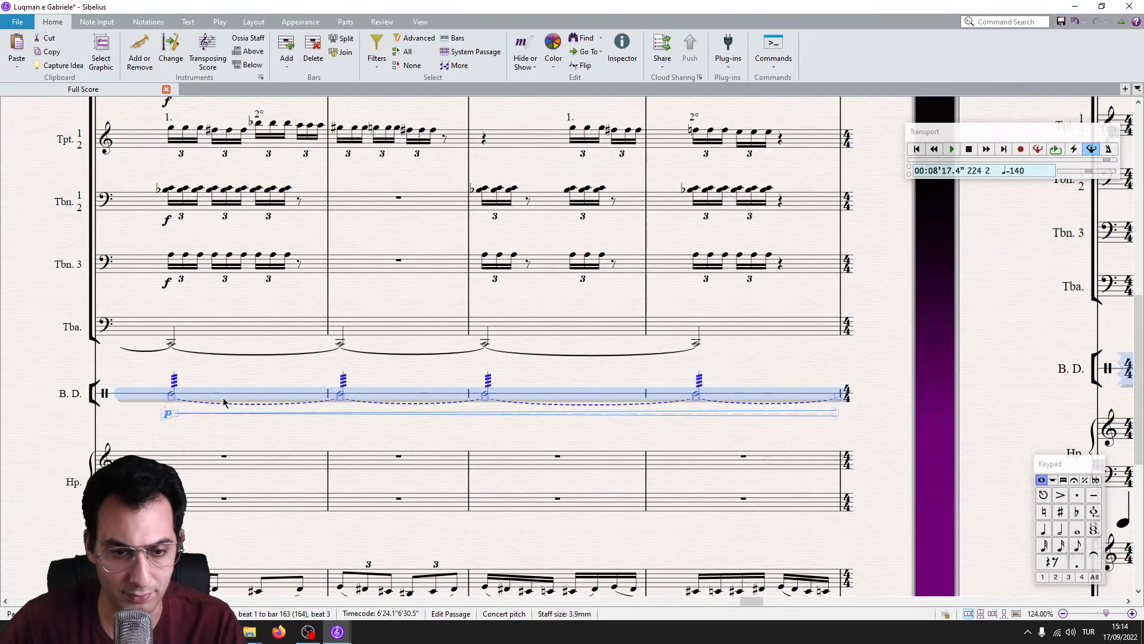
{"action": "key", "text": "Escape"}
{"action": "key", "text": "ctrl+e"}
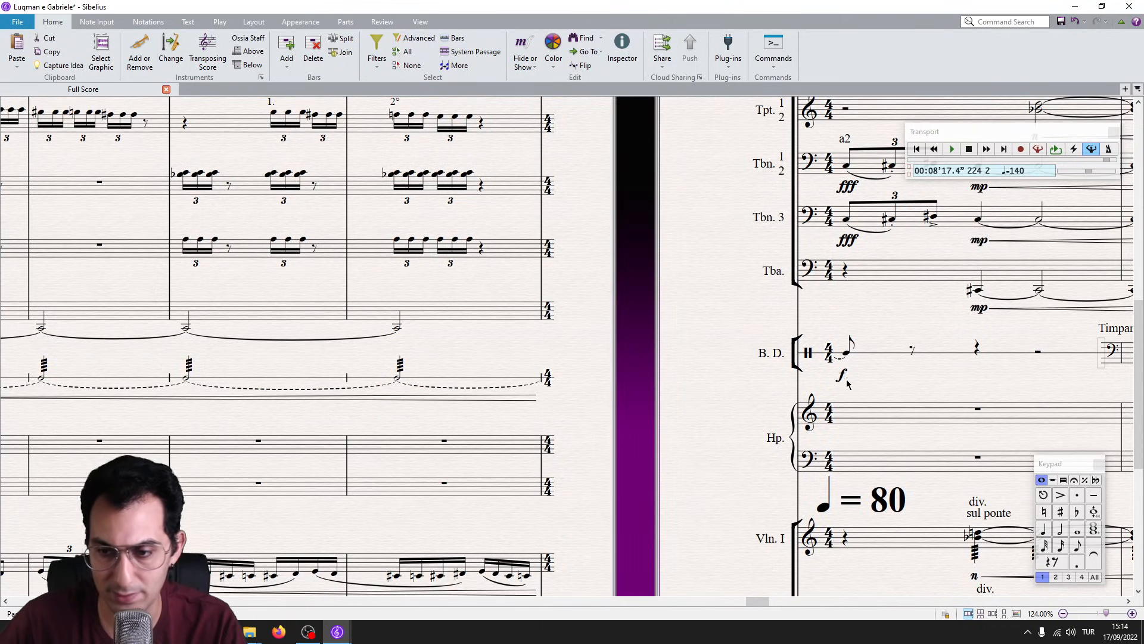
{"action": "type", "text": "f"}
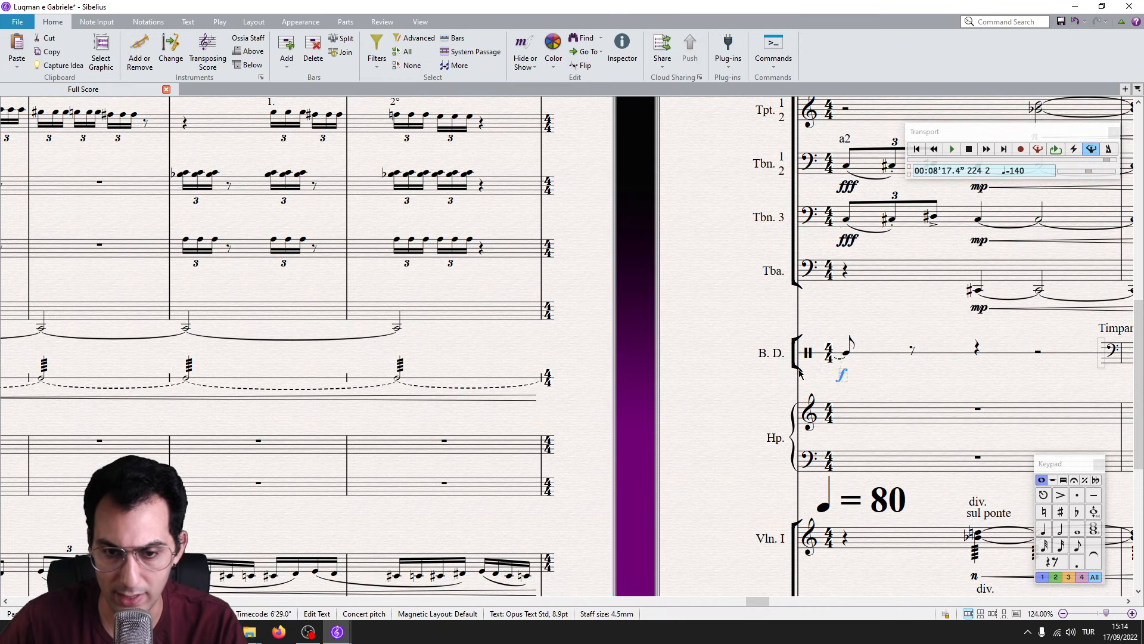
{"action": "key", "text": "Escape"}
{"action": "left_click", "coordinate": [847, 354]}
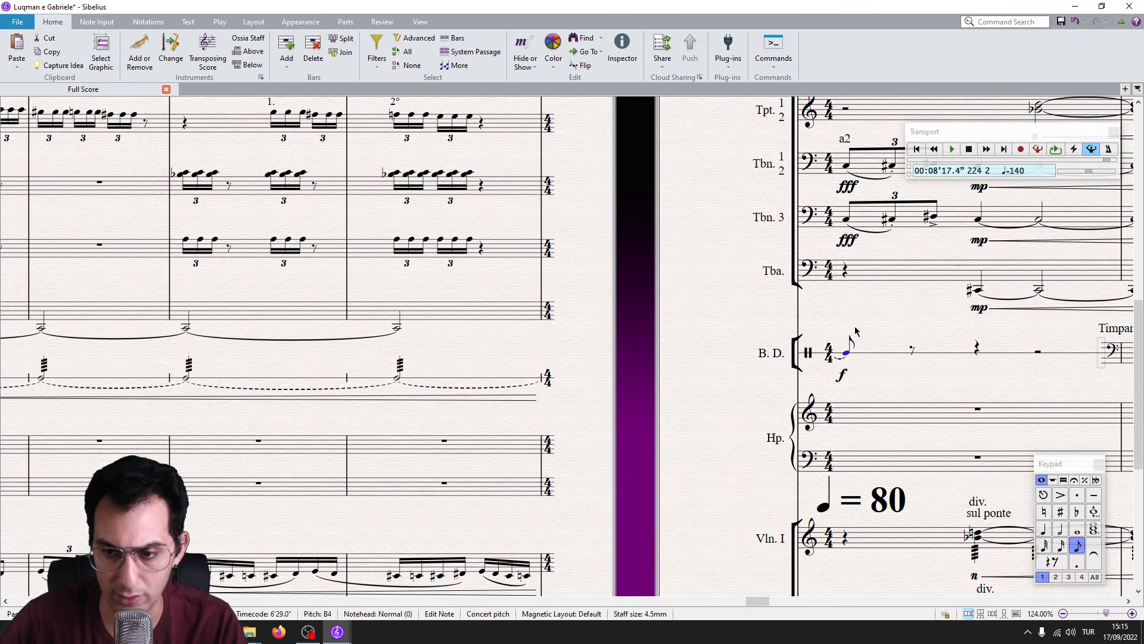
{"action": "scroll", "coordinate": [581, 384], "scroll_direction": "down", "scroll_amount": 2}
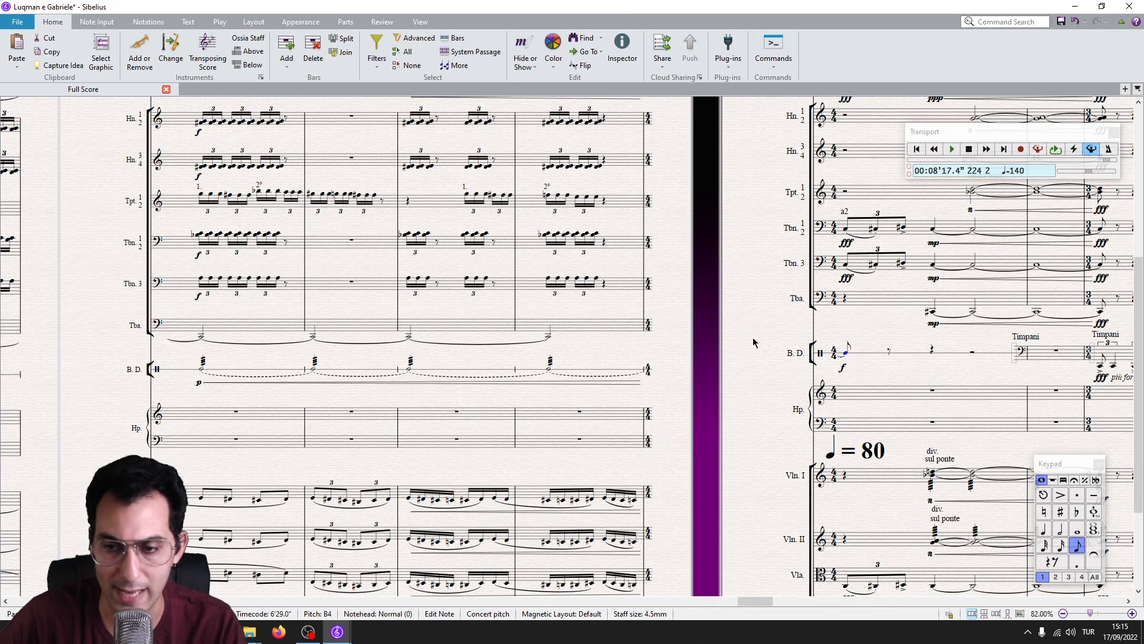
{"action": "double_click", "coordinate": [262, 373]}
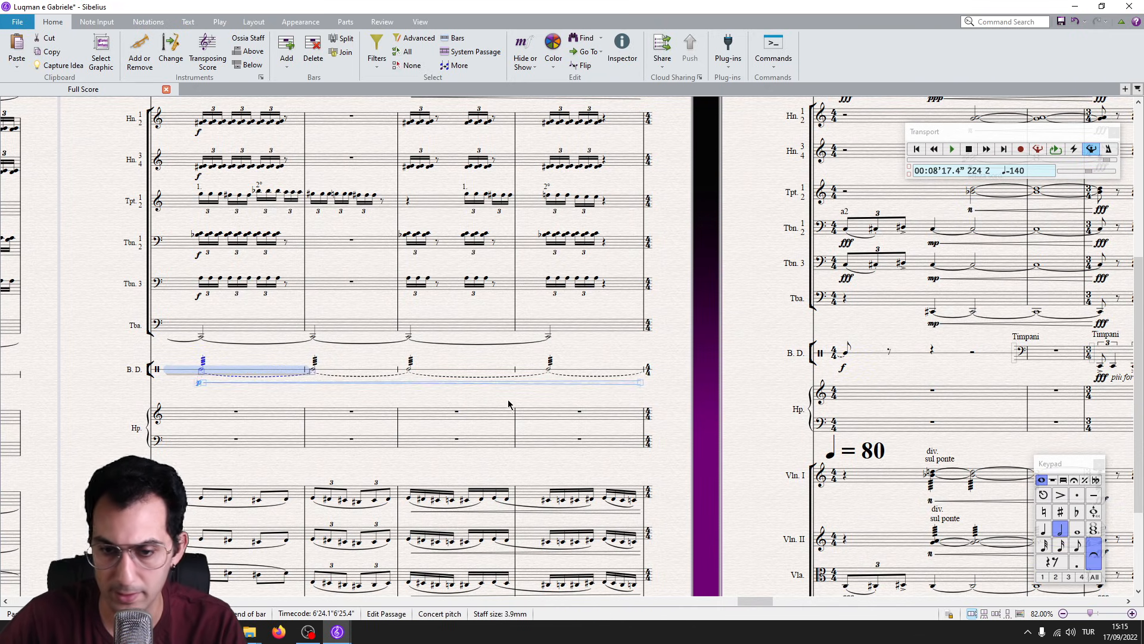
{"action": "key", "text": "Escape"}
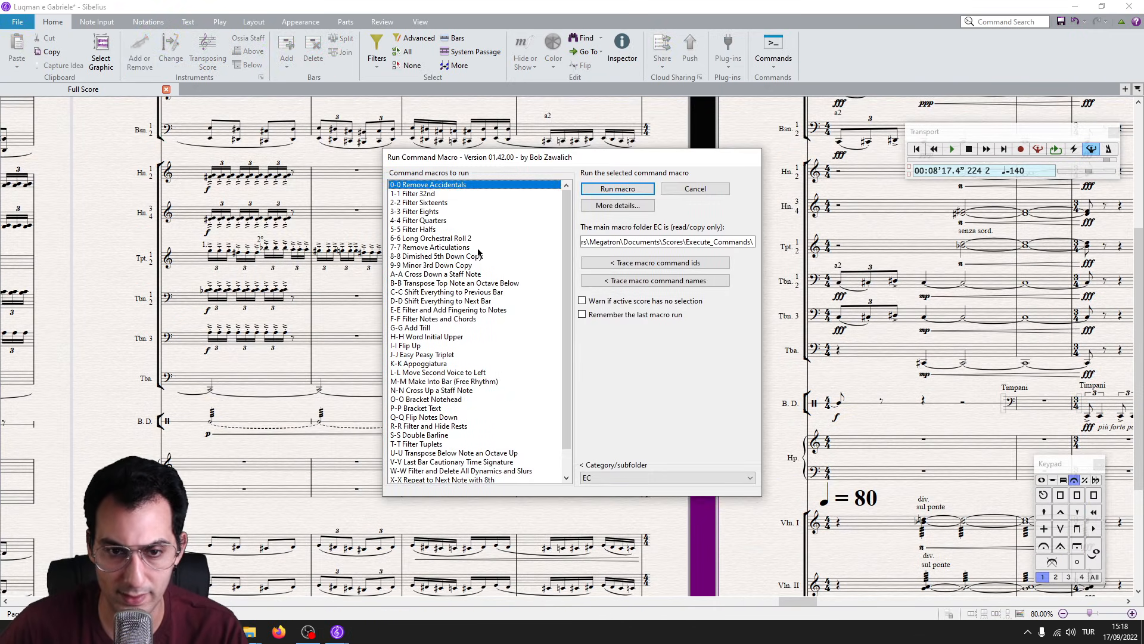
Select the four-bar brass passage from the horns down to Trombone 3 and run the 7-7 Remove Articulations macro on it.
{"action": "left_click", "coordinate": [453, 249]}
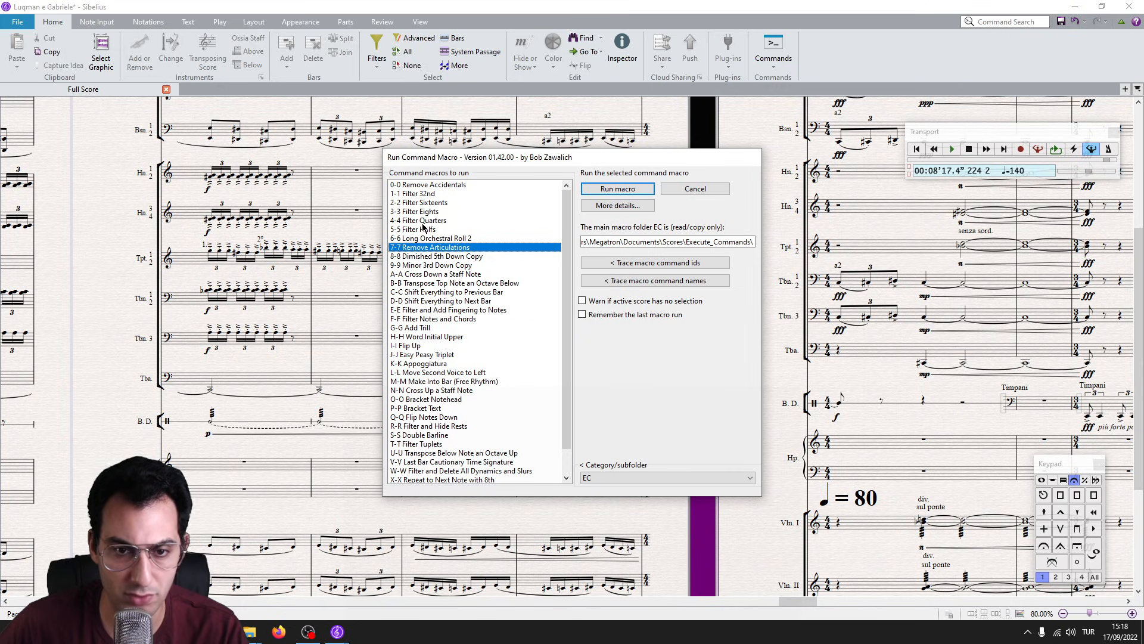
{"action": "key", "text": "Return"}
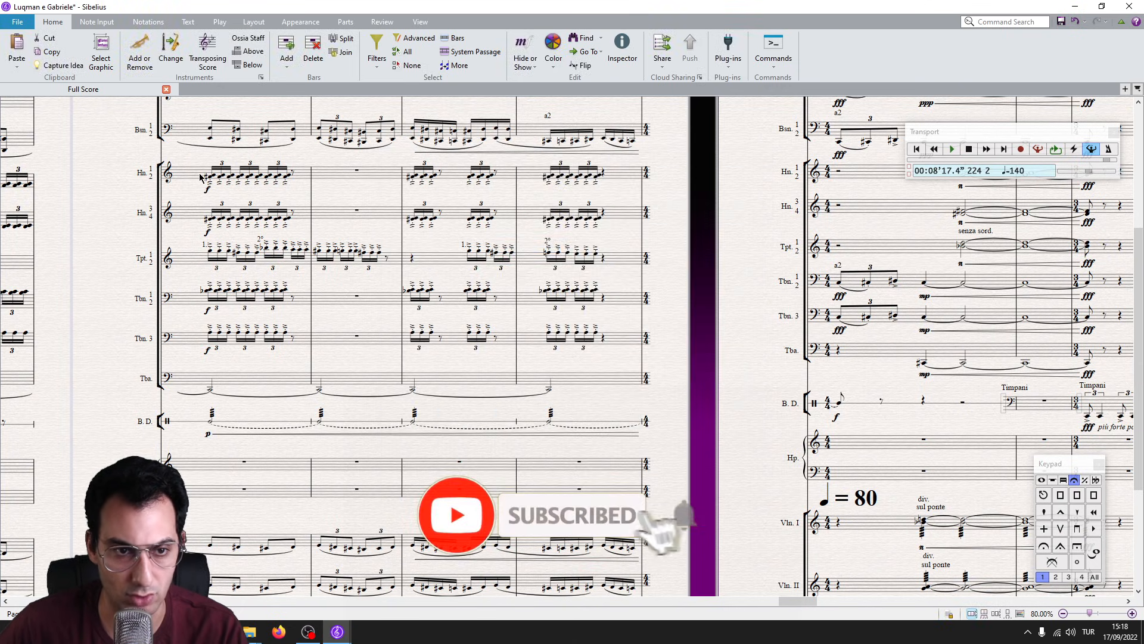
{"action": "left_click", "coordinate": [620, 337], "text": "shift"}
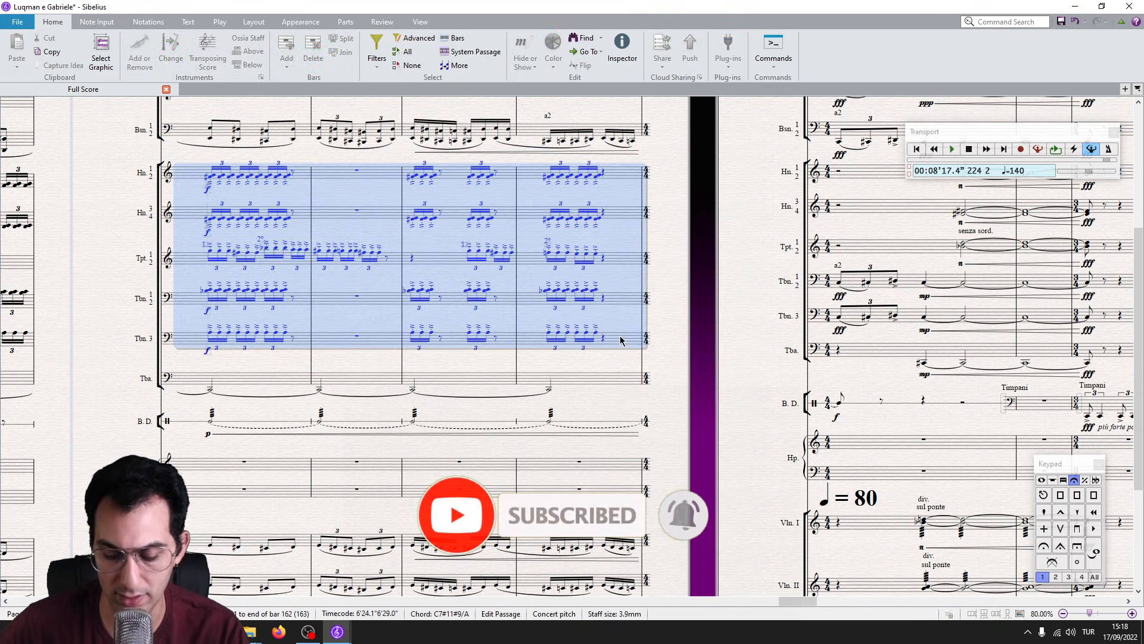
{"action": "key", "text": "ctrl+shift+x"}
{"action": "key", "text": "Return"}
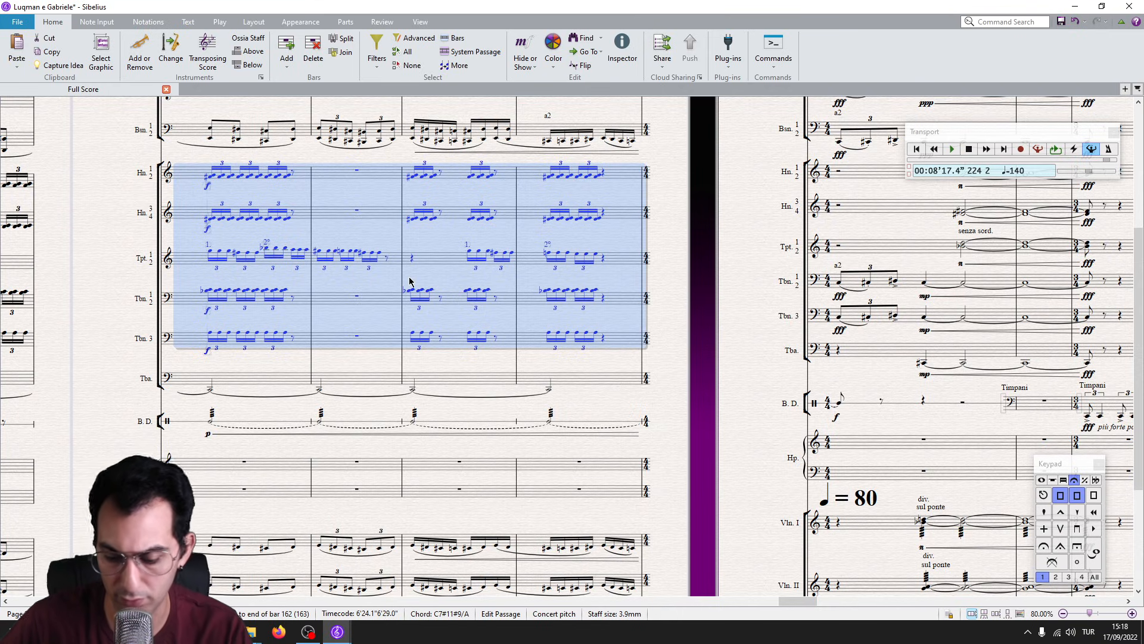
Add accents, staccatos and tenutos to the selected brass passage, and remove each articulation again individually.
{"action": "key", "text": "F7"}
{"action": "key", "text": "KP_Divide"}
{"action": "key", "text": "KP_Multiply"}
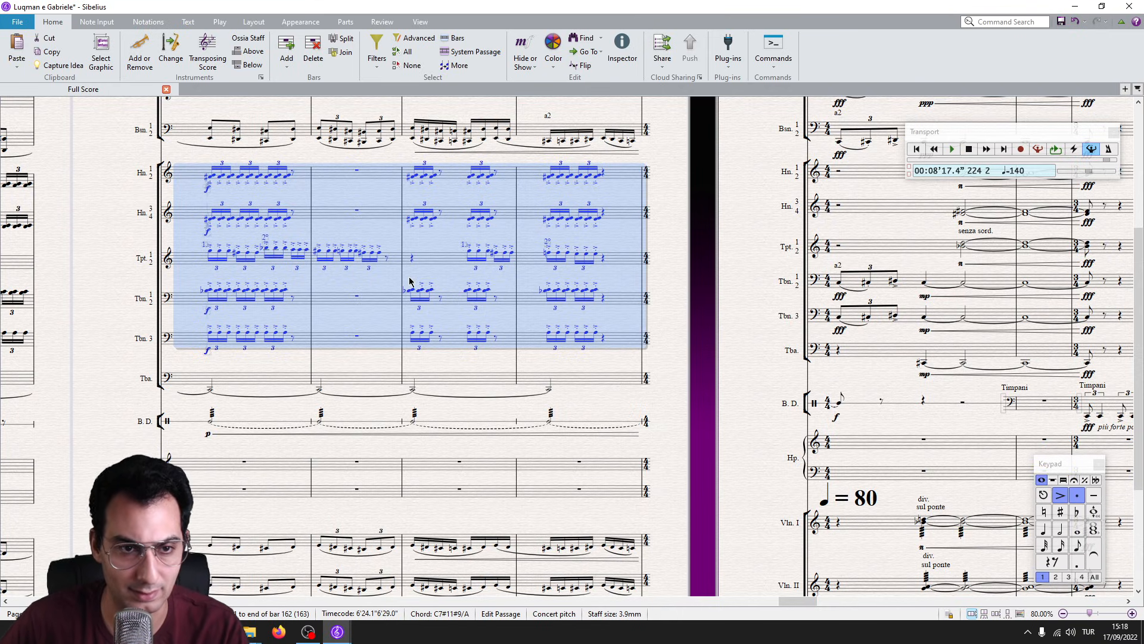
{"action": "key", "text": "KP_Subtract"}
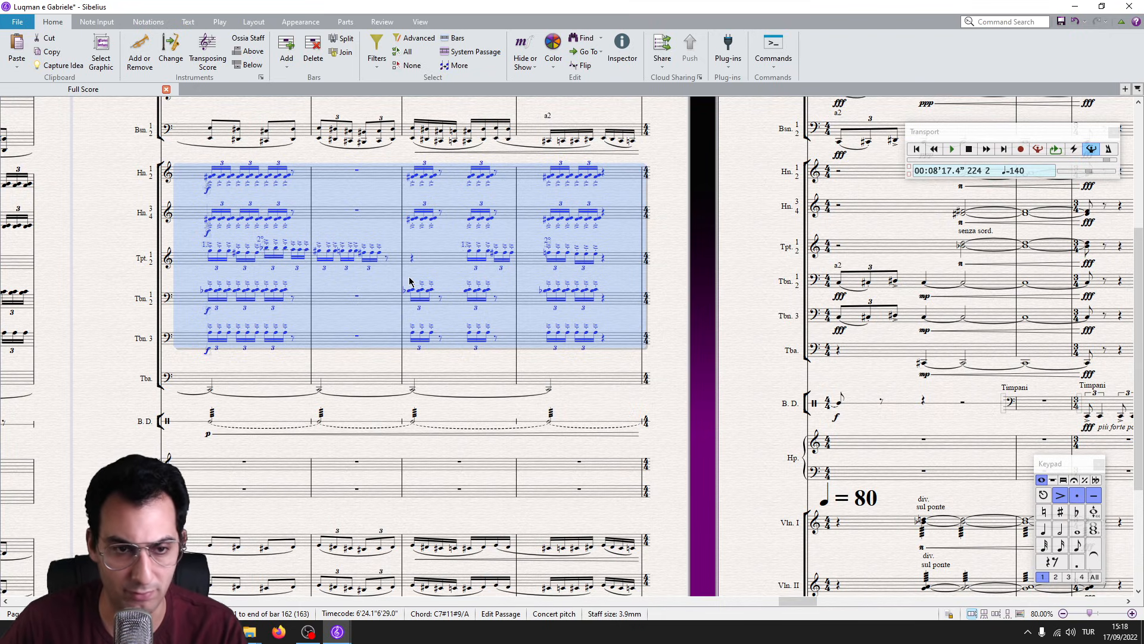
{"action": "key", "text": "KP_Subtract"}
{"action": "key", "text": "KP_Multiply"}
{"action": "key", "text": "KP_Divide"}
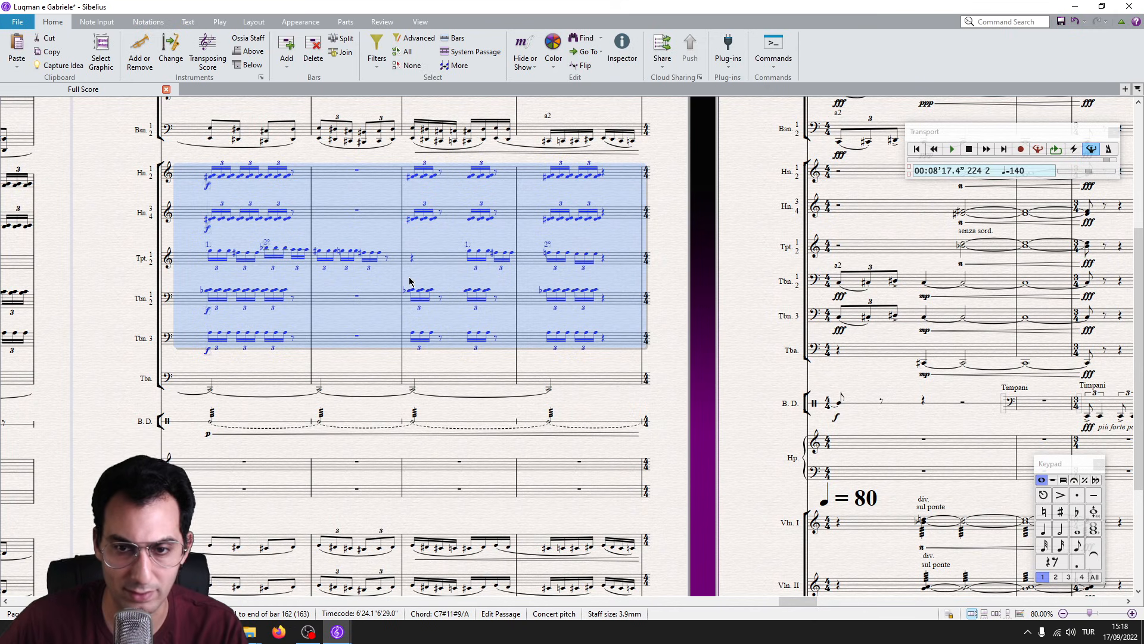
Reapply accents, staccatos and tenutos to the selected brass passage and run the 7-7 Remove Articulations macro to clear them together.
{"action": "key", "text": "KP_Divide"}
{"action": "key", "text": "KP_Multiply"}
{"action": "key", "text": "KP_Subtract"}
{"action": "key", "text": "ctrl+alt+e"}
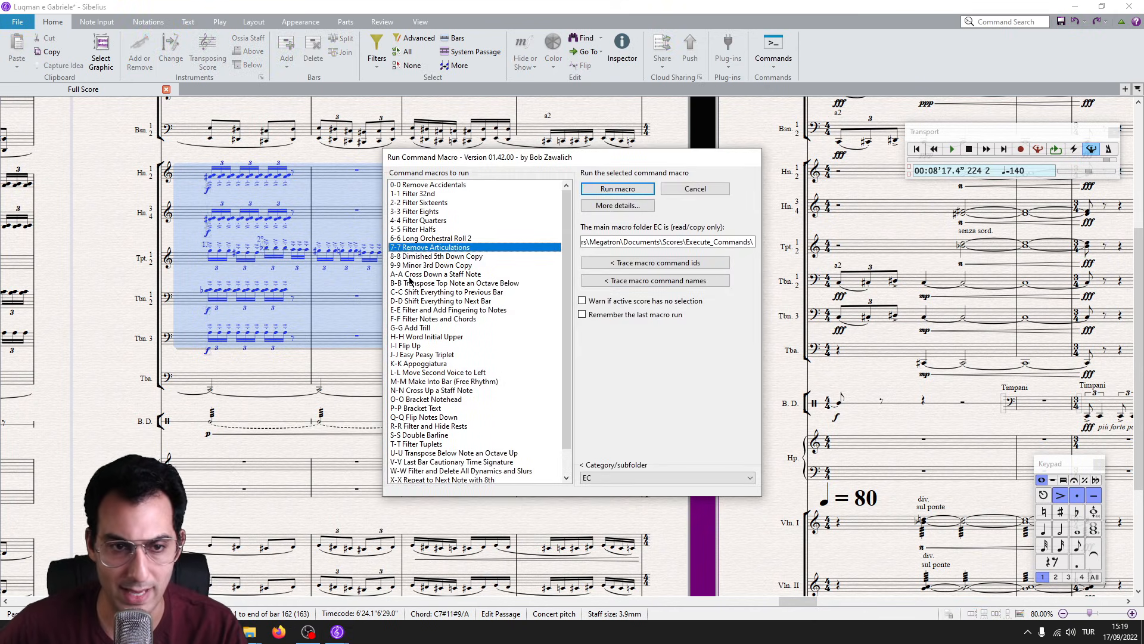
{"action": "key", "text": "Return"}
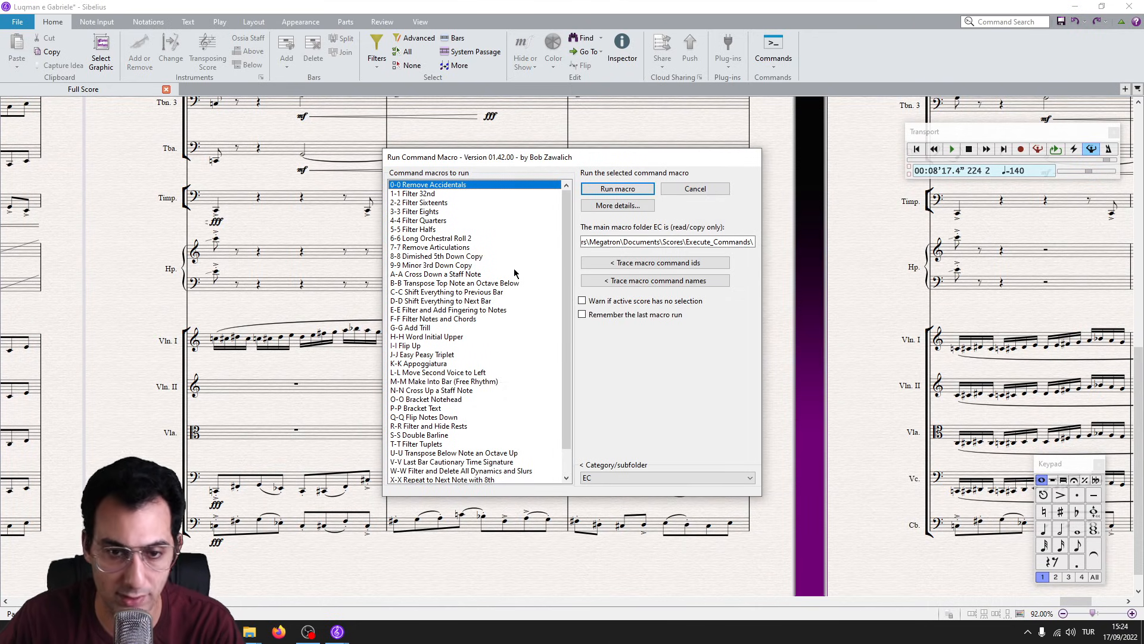
Review the 8-8 Dimished 5th Down Copy and 9-9 Minor 3rd Down Copy macros in the macro list.
{"action": "left_click", "coordinate": [470, 256]}
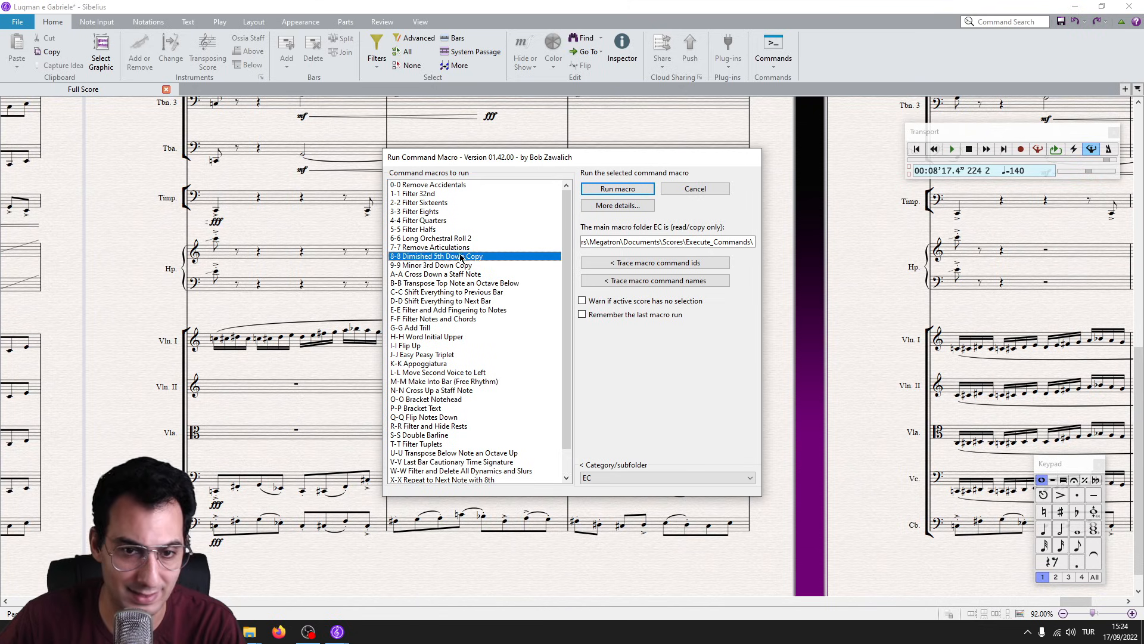
{"action": "left_click", "coordinate": [458, 266]}
{"action": "left_click", "coordinate": [470, 258]}
{"action": "left_click", "coordinate": [444, 268]}
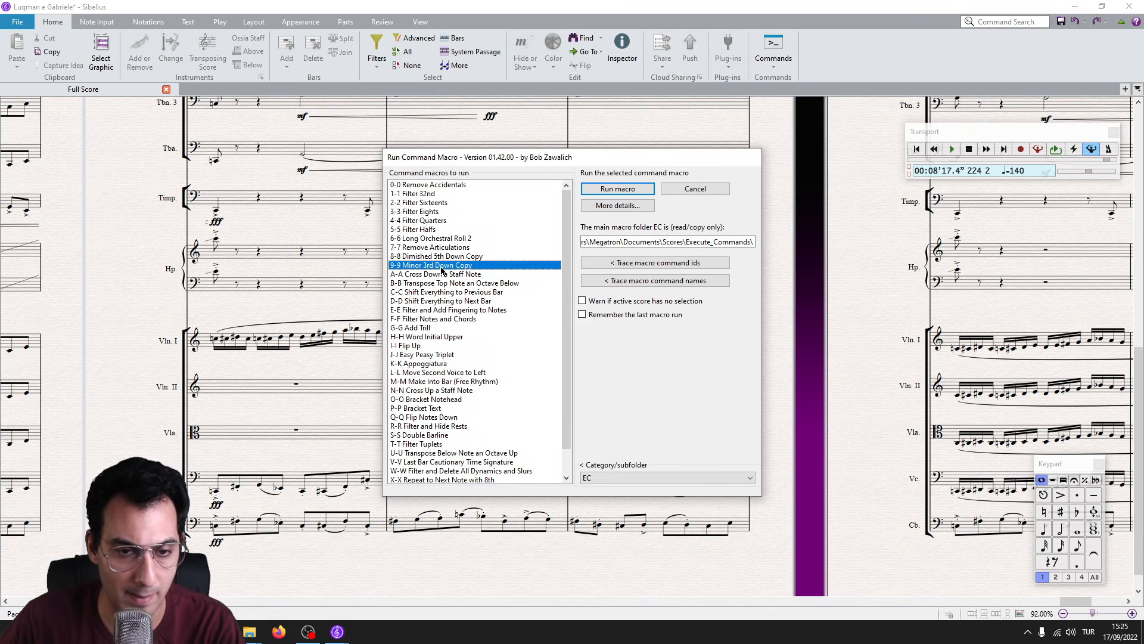
{"action": "left_click", "coordinate": [447, 257]}
{"action": "left_click", "coordinate": [452, 266]}
{"action": "left_click", "coordinate": [452, 258]}
{"action": "left_click", "coordinate": [452, 266]}
{"action": "left_click", "coordinate": [452, 257]}
{"action": "left_click", "coordinate": [452, 265]}
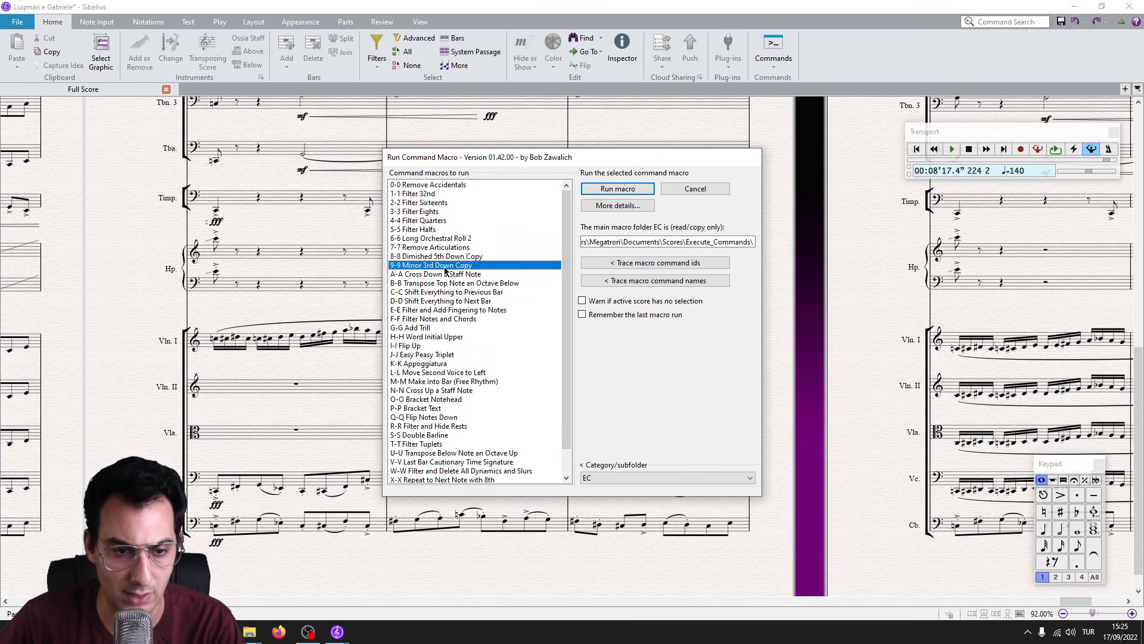
{"action": "key", "text": "Escape"}
Run the 8-8 Dimished 5th Down Copy macro on the three-bar Violin I passage and paste the result into the Violin II staff.
{"action": "left_click_drag", "start_coordinate": [253, 346], "coordinate": [753, 329]}
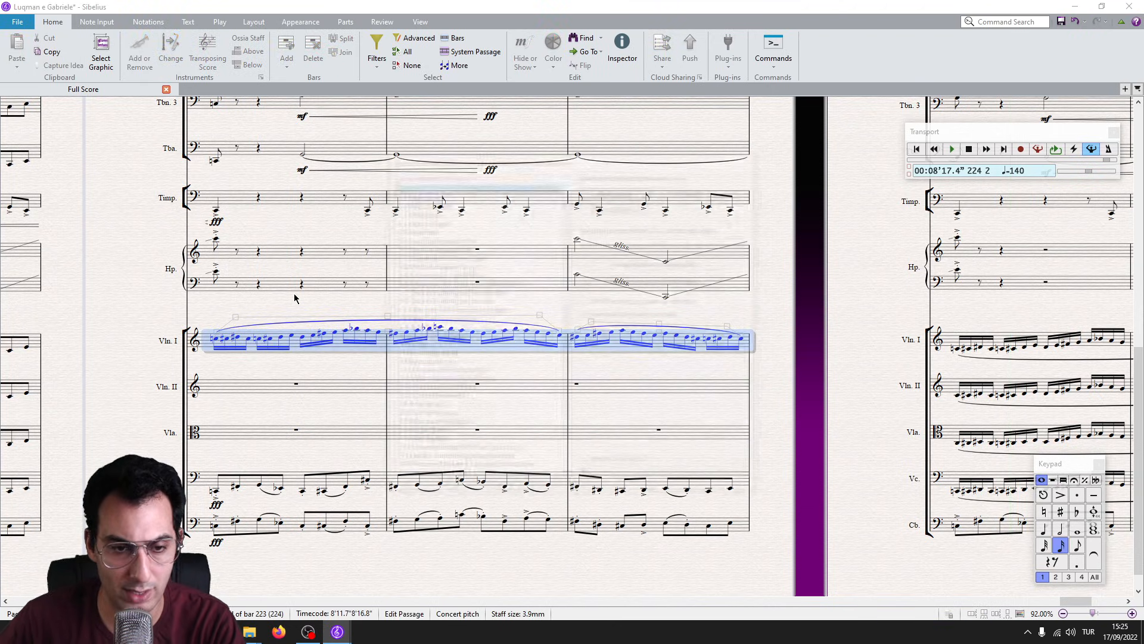
{"action": "key", "text": "ctrl+shift+r"}
{"action": "key", "text": "8"}
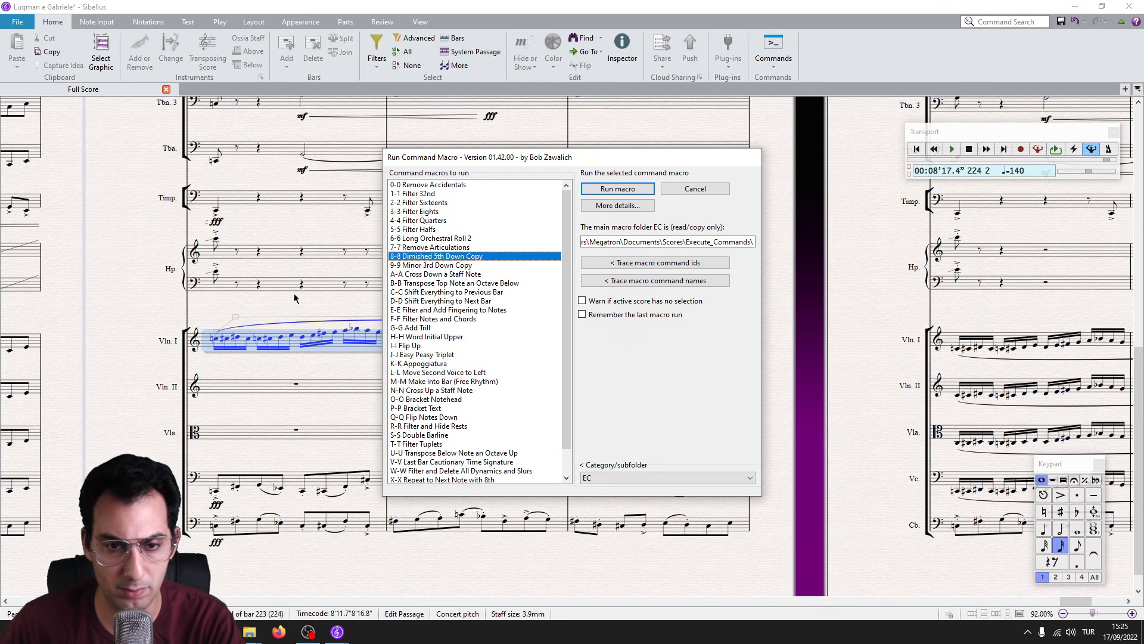
{"action": "key", "text": "Return"}
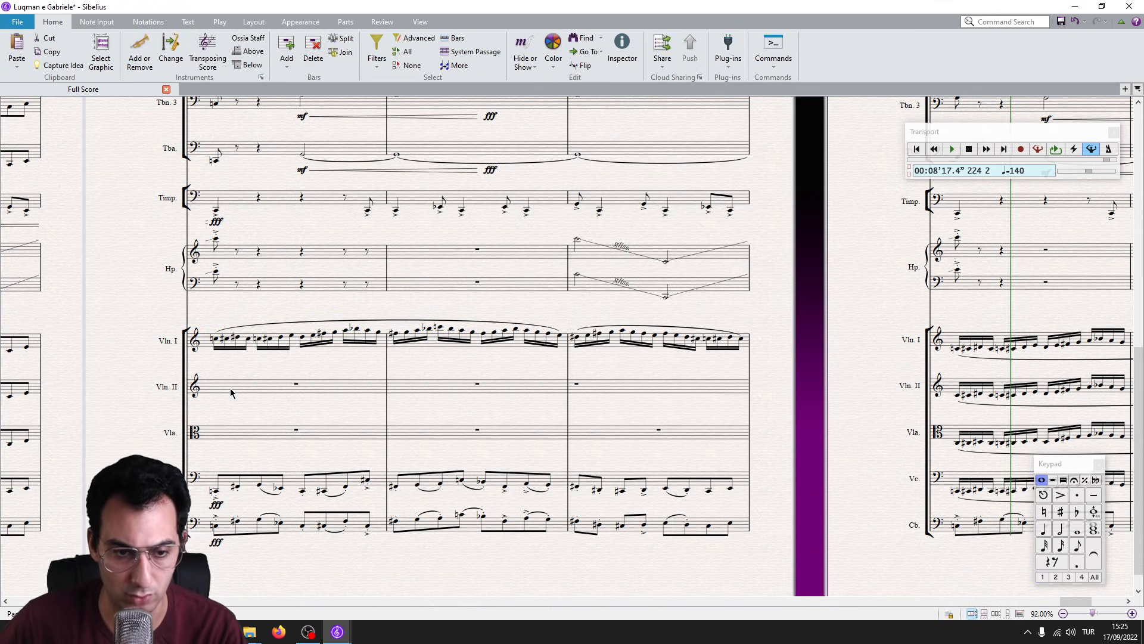
{"action": "left_click", "coordinate": [232, 393]}
{"action": "key", "text": "ctrl+v"}
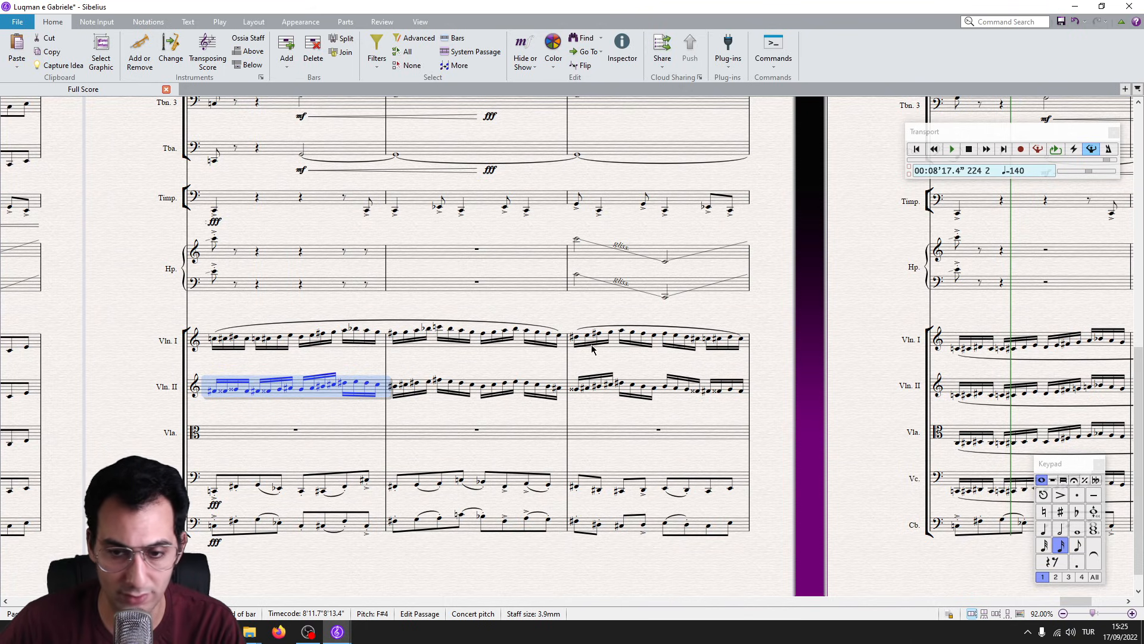
Run the 9-9 Minor 3rd Down Copy macro on the same three Violin I bars and paste the result into the Viola staff.
{"action": "triple_click", "coordinate": [292, 344]}
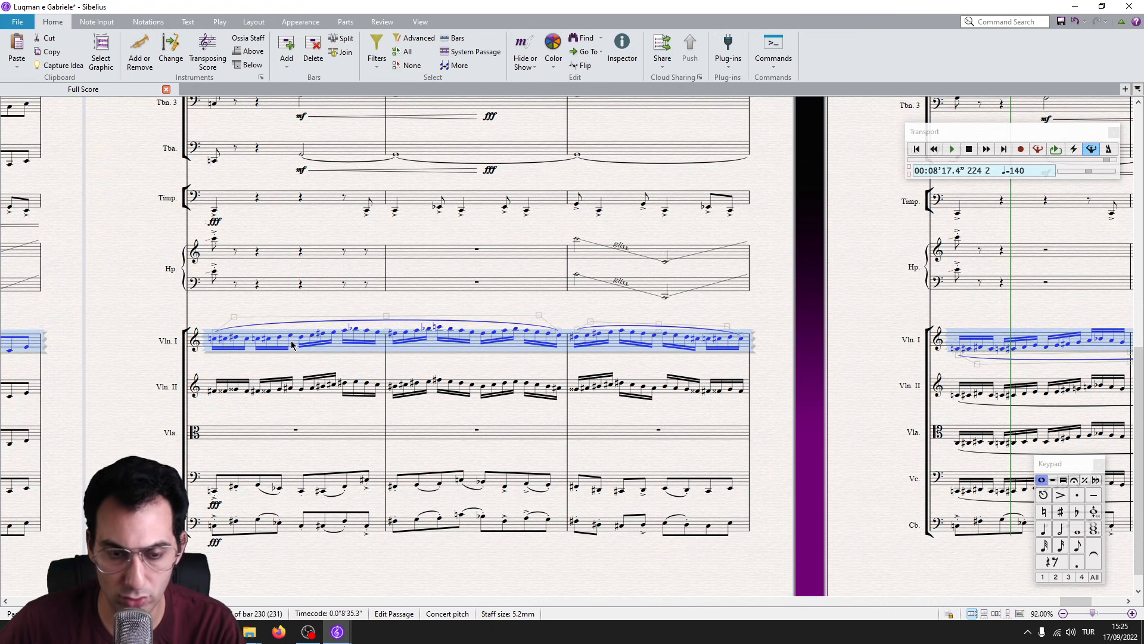
{"action": "double_click", "coordinate": [292, 345]}
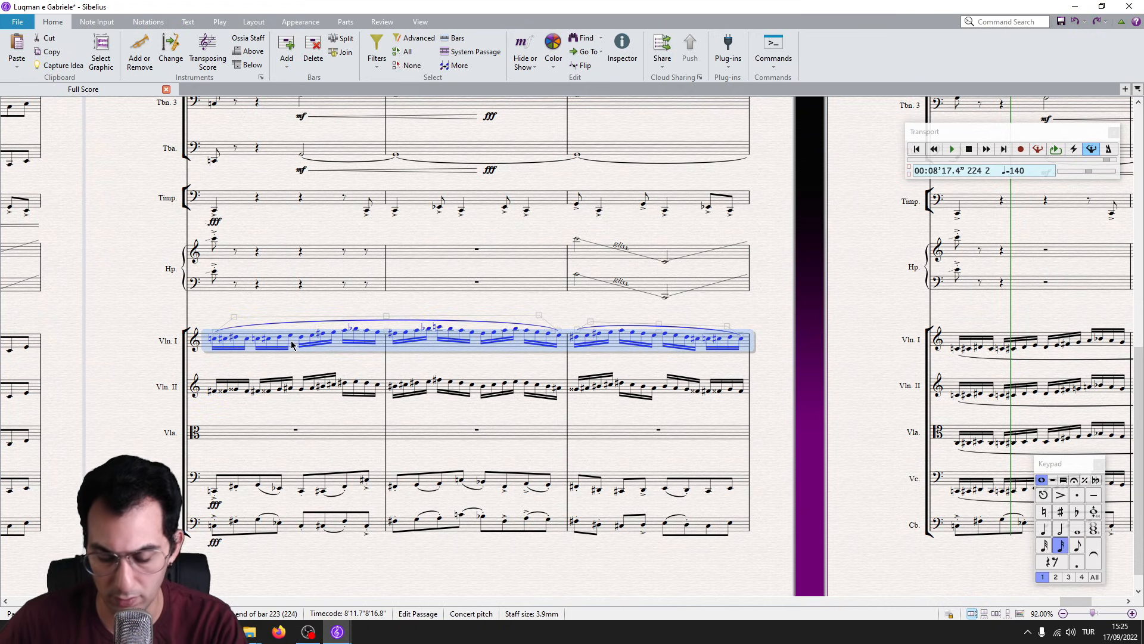
{"action": "key", "text": "ctrl+shift+e"}
{"action": "key", "text": "3"}
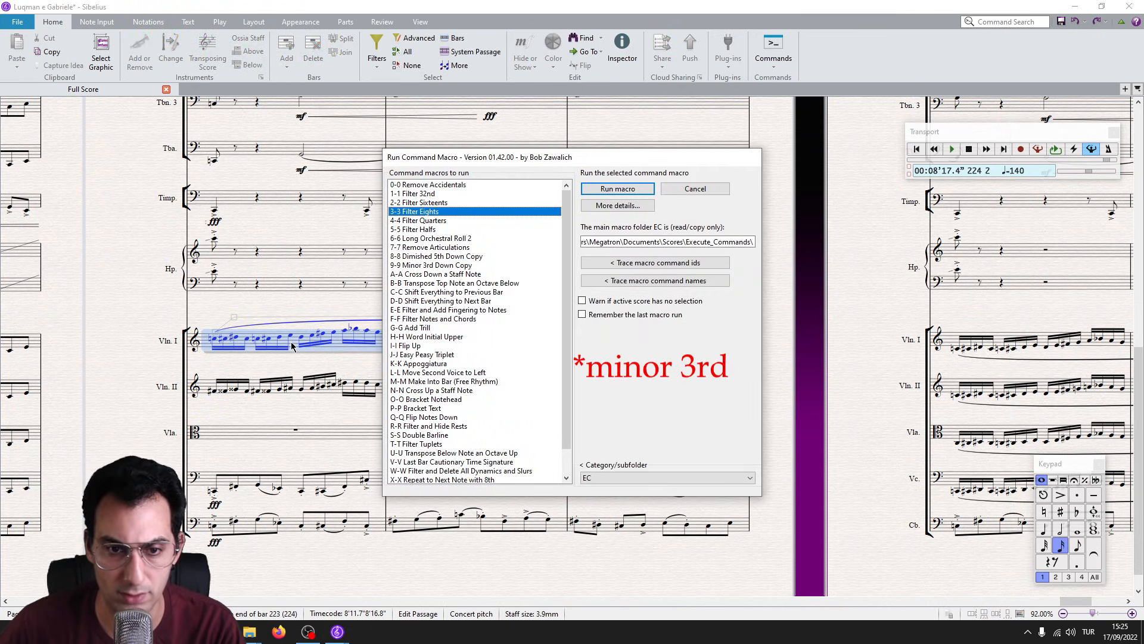
{"action": "left_click", "coordinate": [448, 266]}
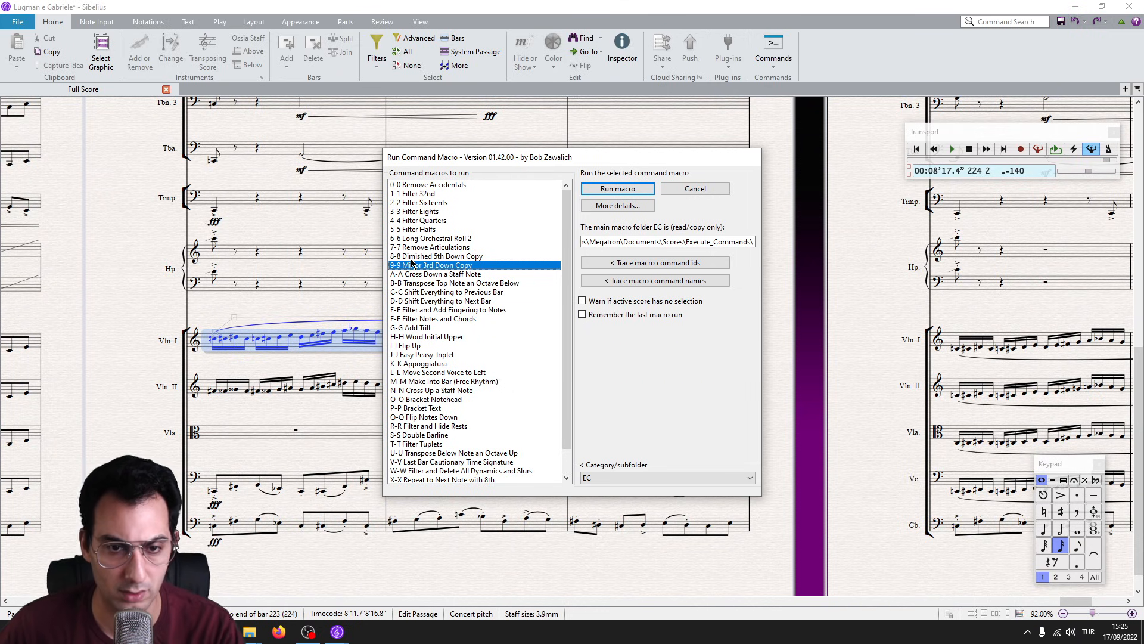
{"action": "key", "text": "Return"}
{"action": "left_click", "coordinate": [231, 441]}
{"action": "key", "text": "ctrl+v"}
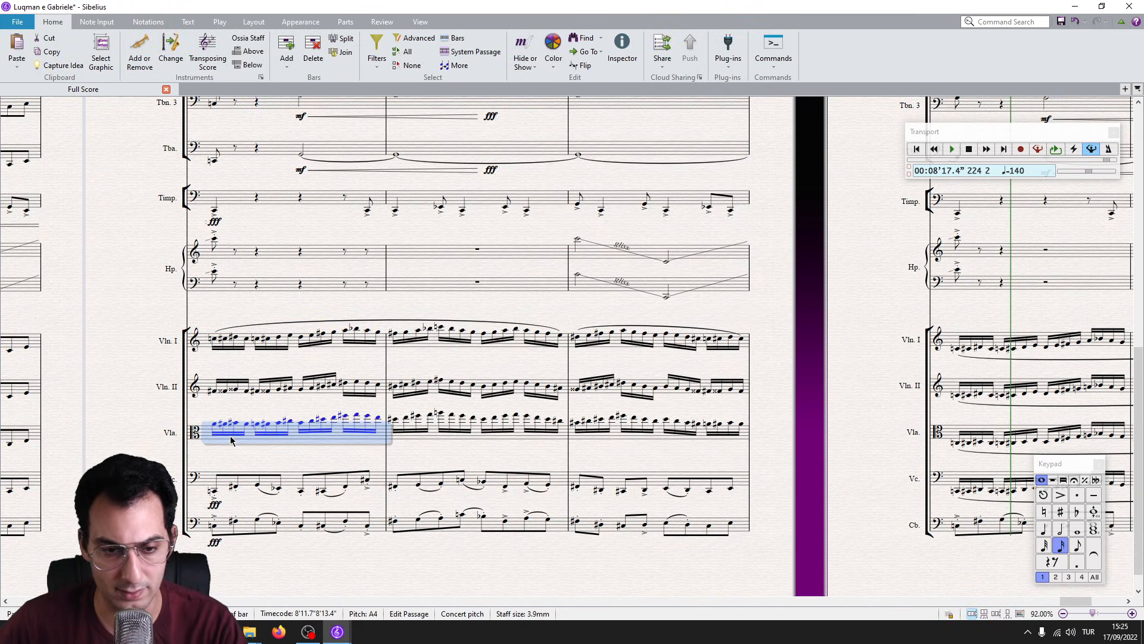
Transpose the pasted three-bar Viola passage down an octave and extend the selection up to Violin I.
{"action": "key", "text": "ctrl+shift+Right"}
{"action": "key", "text": "ctrl+shift+Right"}
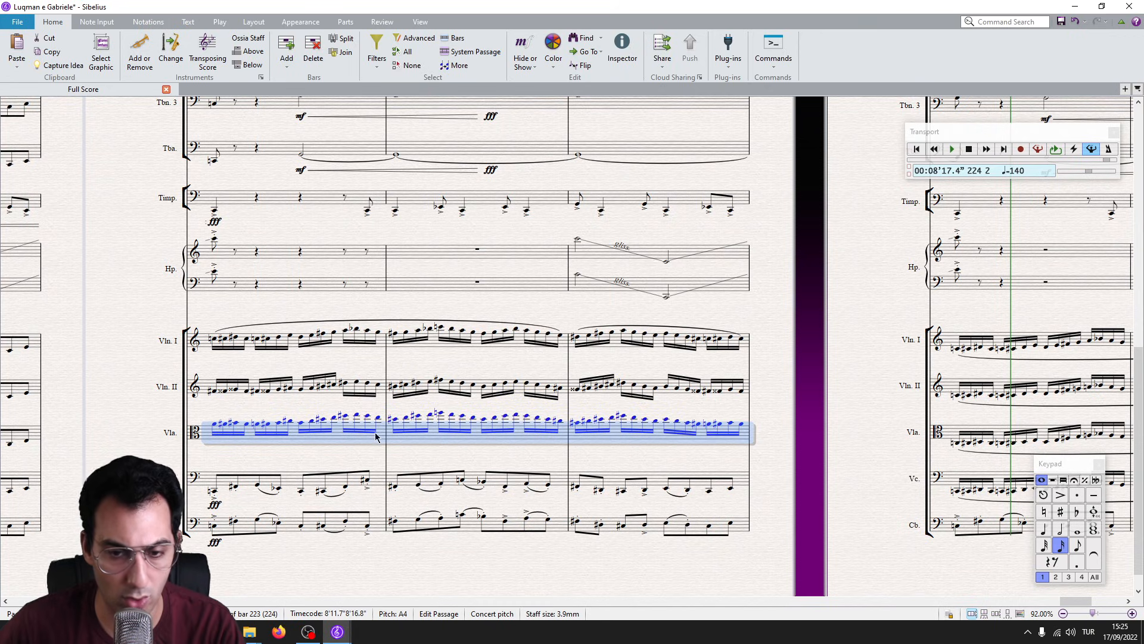
{"action": "key", "text": "ctrl+Down"}
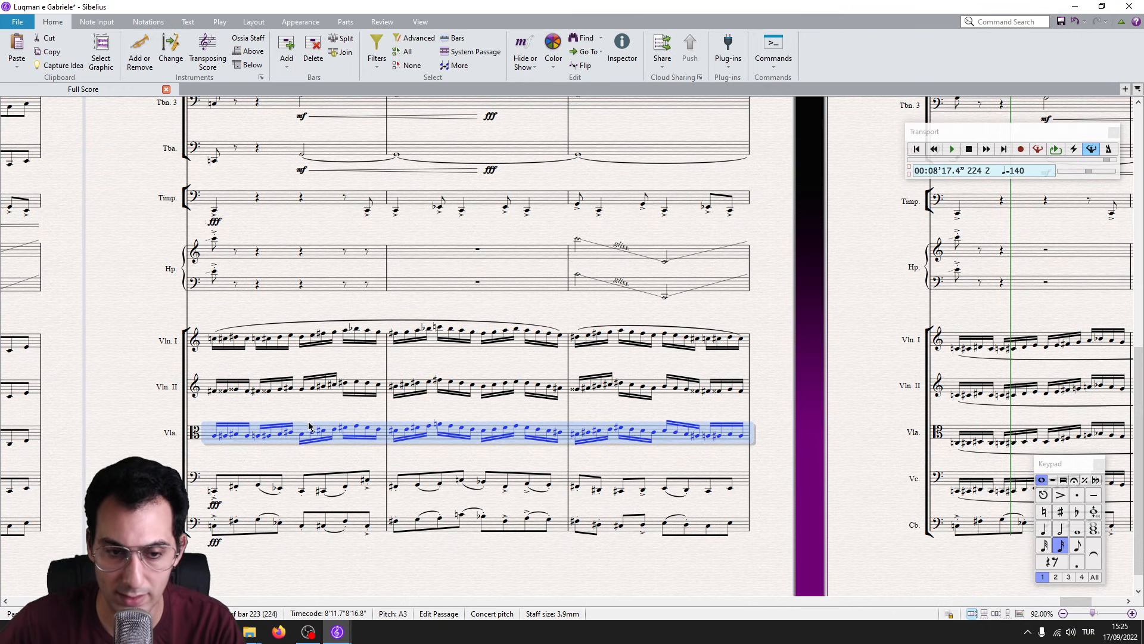
{"action": "left_click", "coordinate": [219, 340], "text": "shift"}
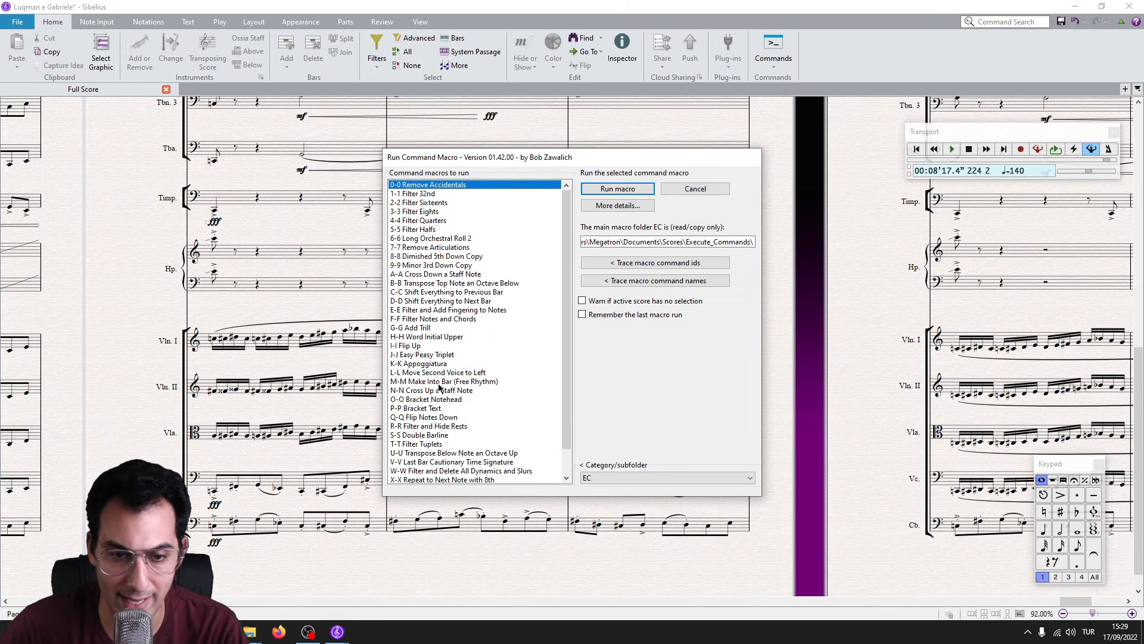
Review the N-N Cross Up a Staff Note and A-A Cross Down a Staff Note macros in the macro list.
{"action": "left_click", "coordinate": [437, 392]}
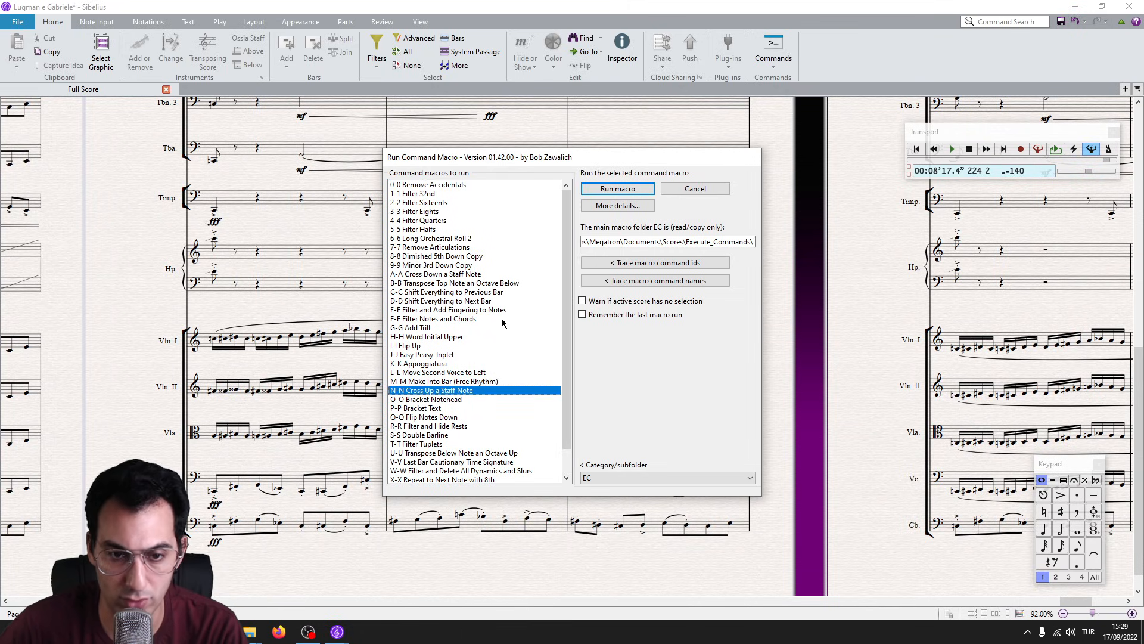
{"action": "left_click", "coordinate": [429, 274]}
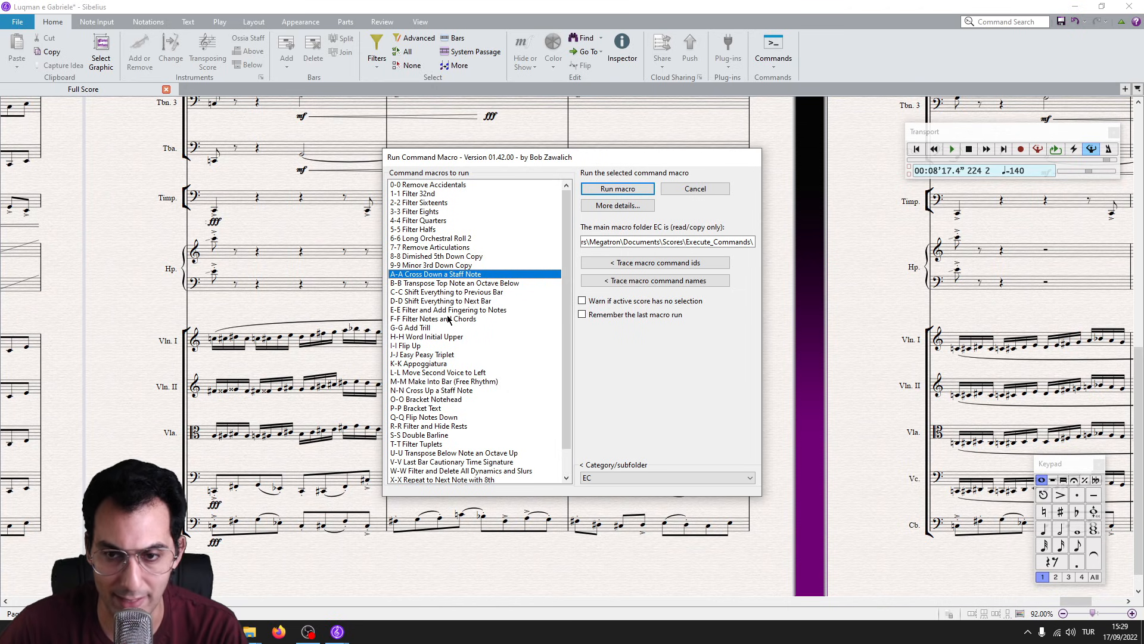
{"action": "key", "text": "Return"}
In the untitled piano score, run the N-N Cross Up a Staff Note macro on the bass-staff chords in the first two bars.
{"action": "mouse_move", "coordinate": [337, 635]}
{"action": "left_click", "coordinate": [280, 590]}
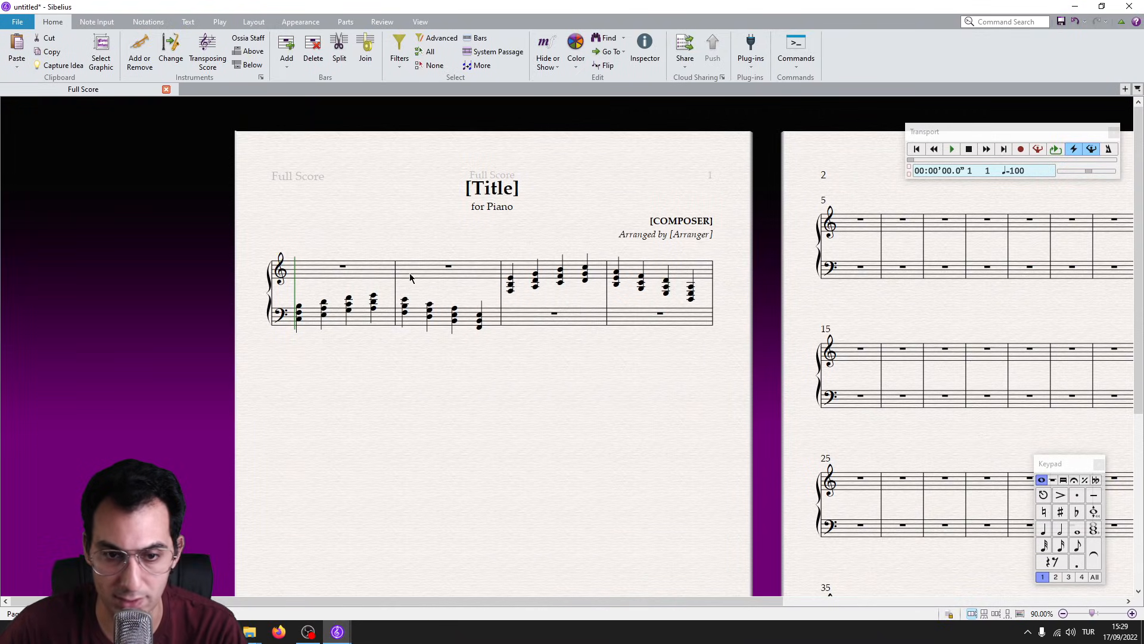
{"action": "left_click", "coordinate": [335, 321]}
{"action": "left_click", "coordinate": [473, 322], "text": "shift"}
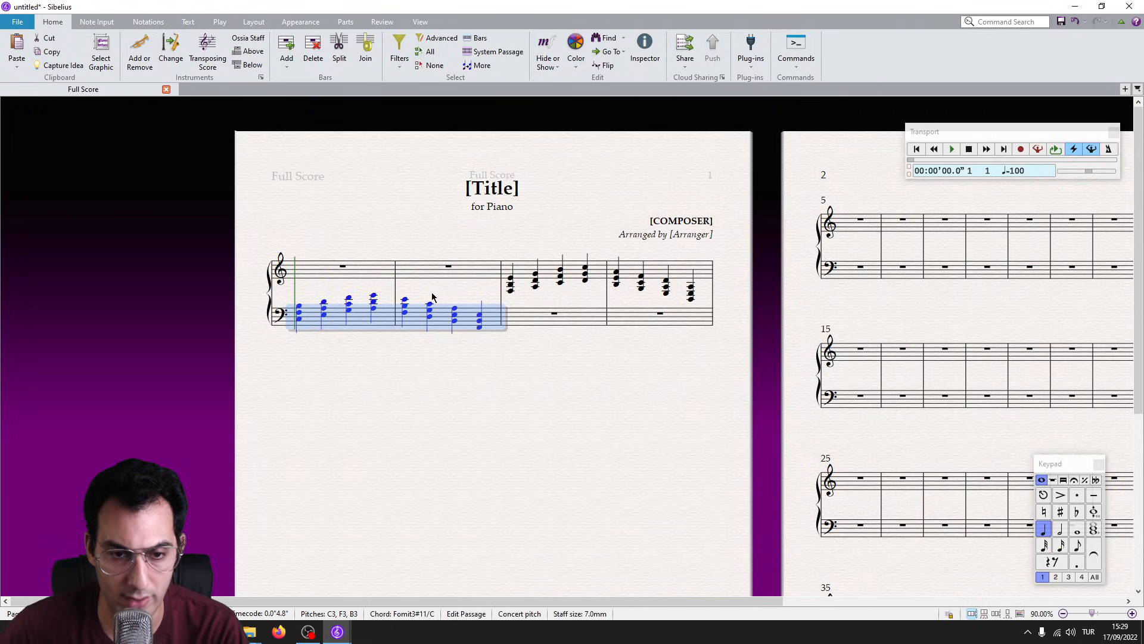
{"action": "key", "text": "ctrl+shift+m"}
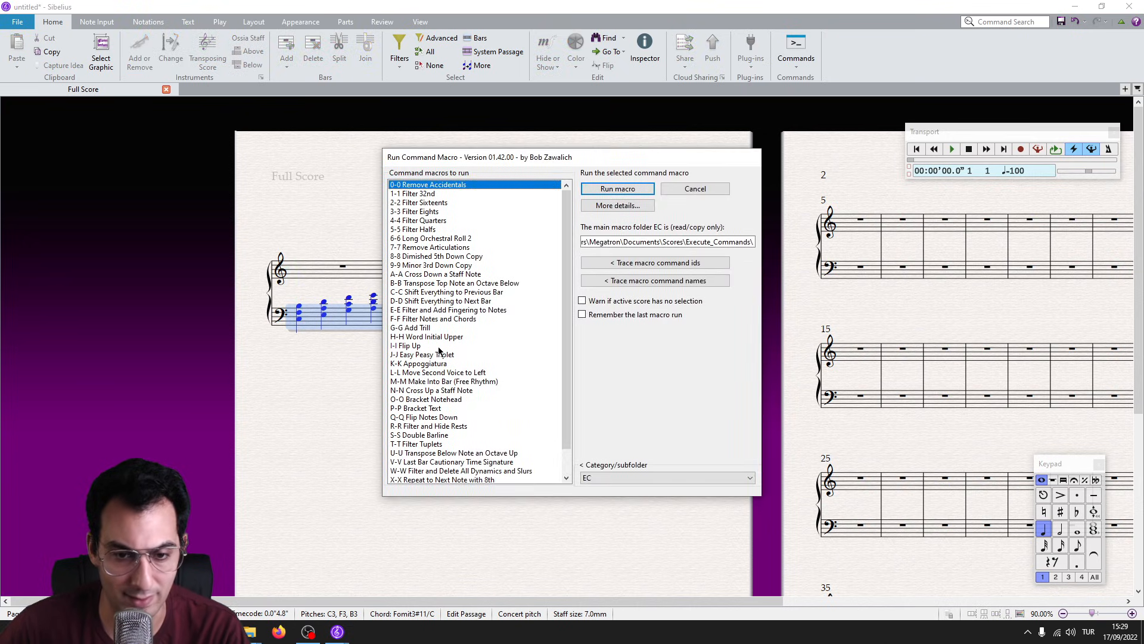
{"action": "key", "text": "n"}
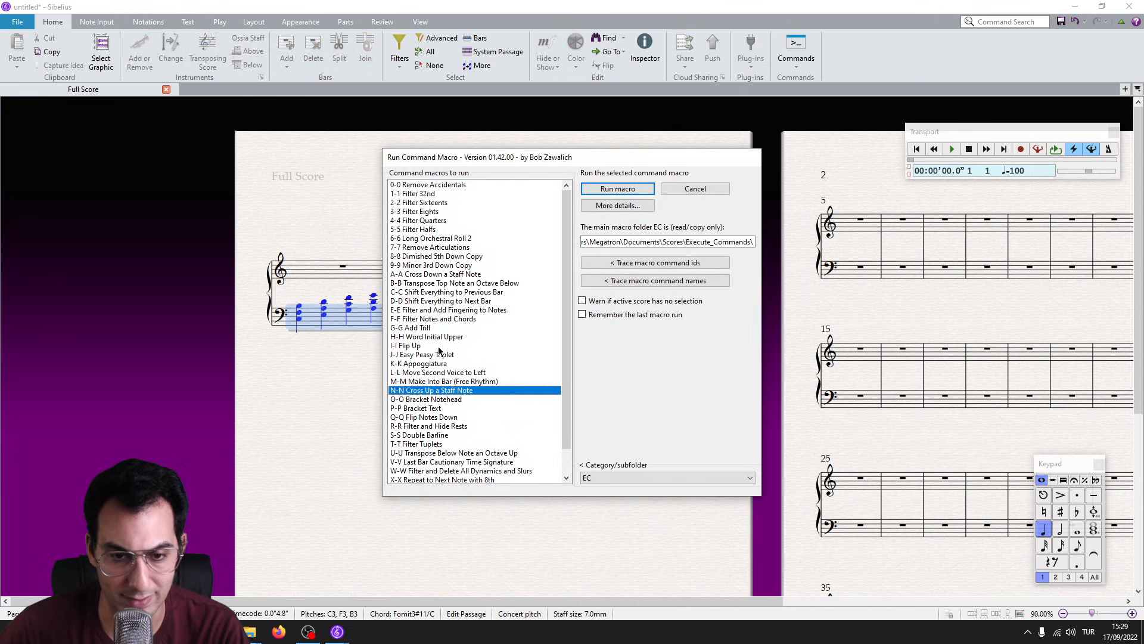
{"action": "left_click", "coordinate": [615, 189]}
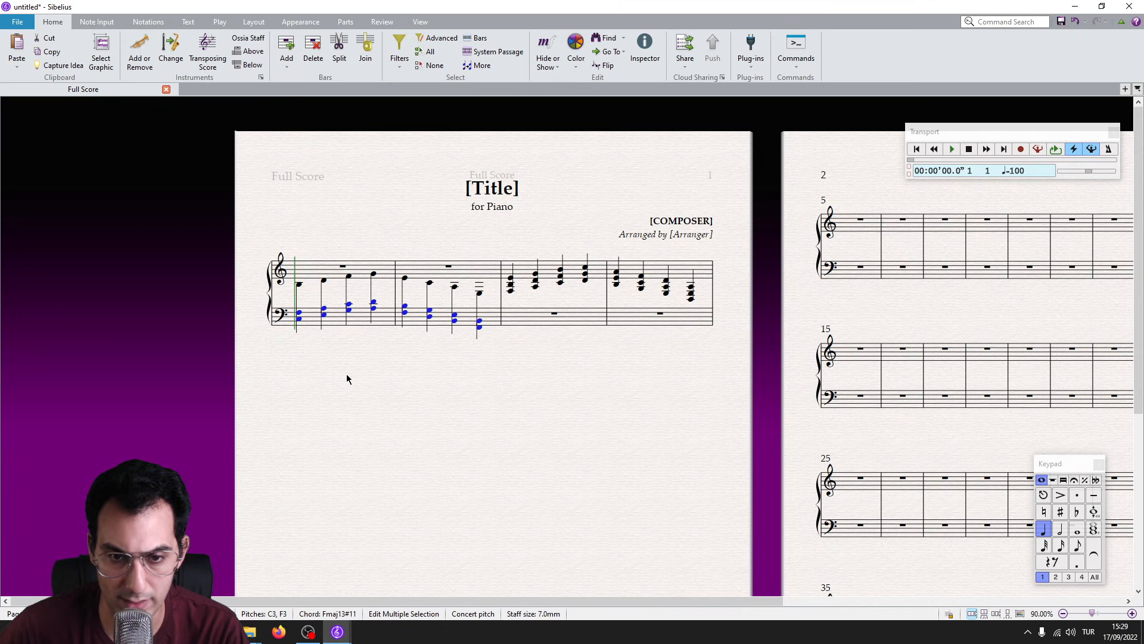
Run the A-A Cross Down a Staff Note macro on the treble-staff chords in bars 3 and 4, and clear the selection.
{"action": "left_click", "coordinate": [523, 270]}
{"action": "left_click", "coordinate": [685, 277], "text": "shift"}
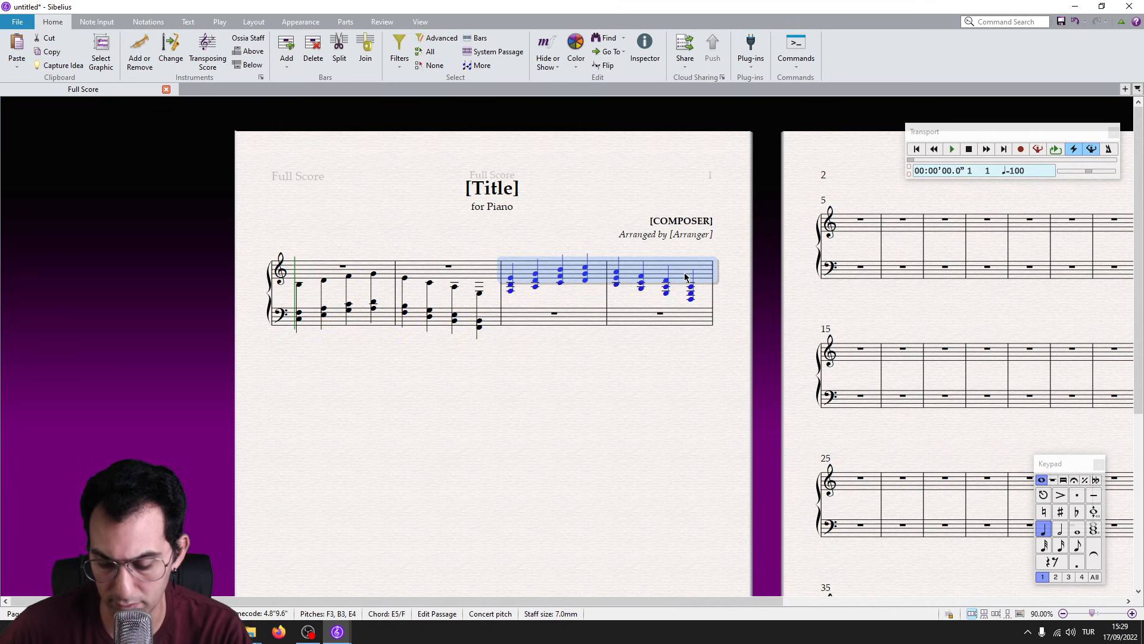
{"action": "key", "text": "ctrl+shift+m"}
{"action": "key", "text": "a"}
{"action": "key", "text": "Return"}
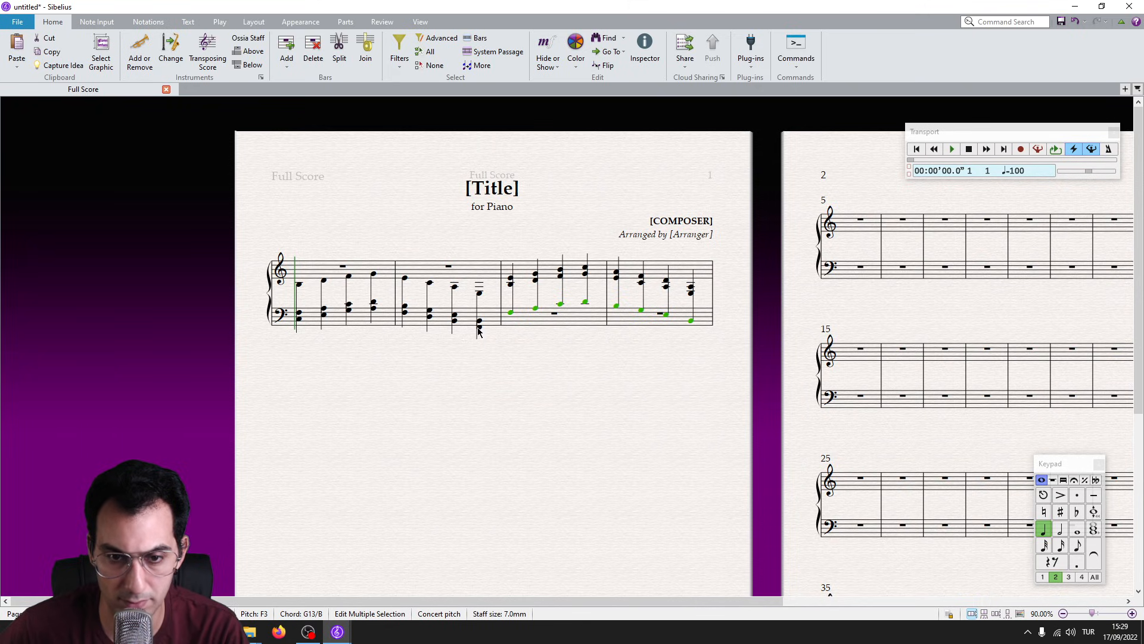
{"action": "left_click", "coordinate": [623, 340]}
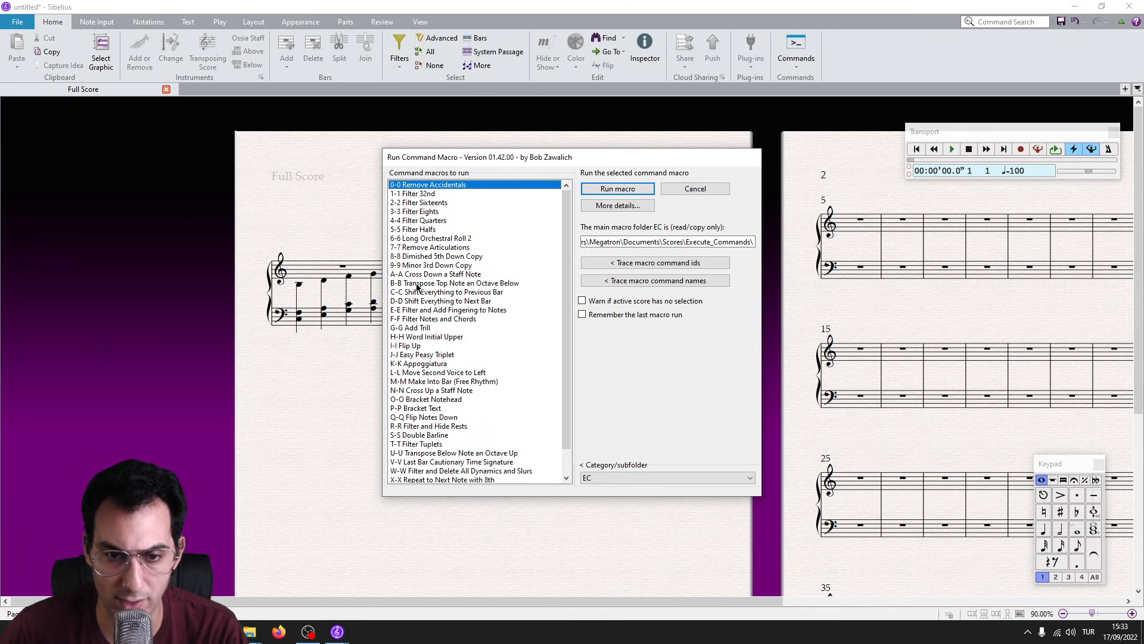
Review the U-U Transpose Below Note an Octave Up macro and switch to the Quadrille Desblins 1 score.
{"action": "left_click", "coordinate": [453, 453]}
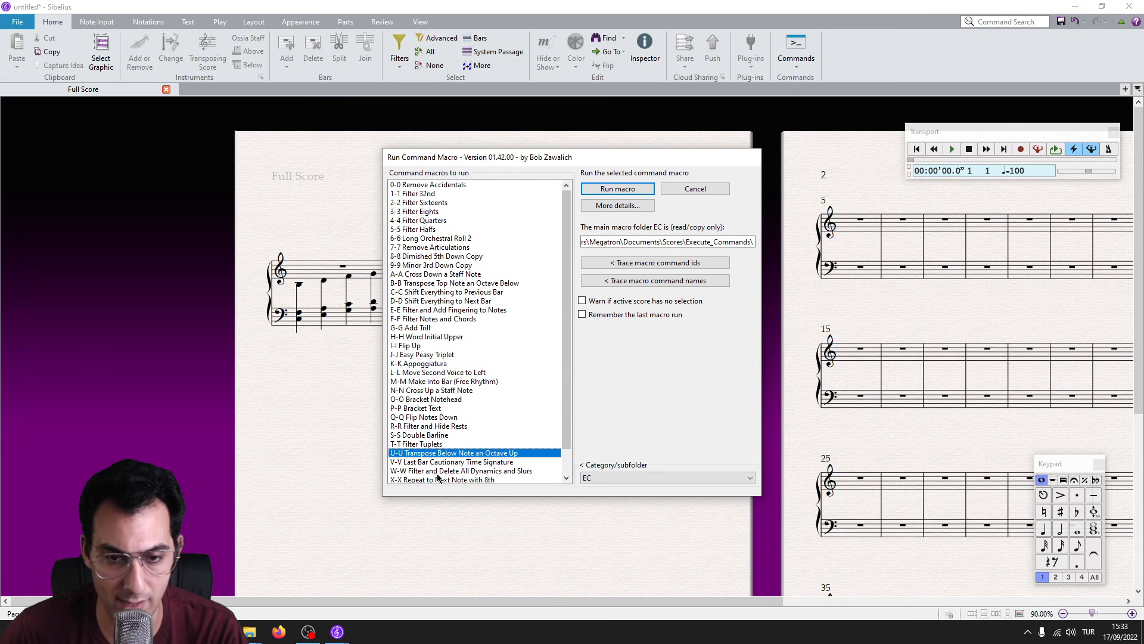
{"action": "key", "text": "Escape"}
{"action": "mouse_move", "coordinate": [342, 633]}
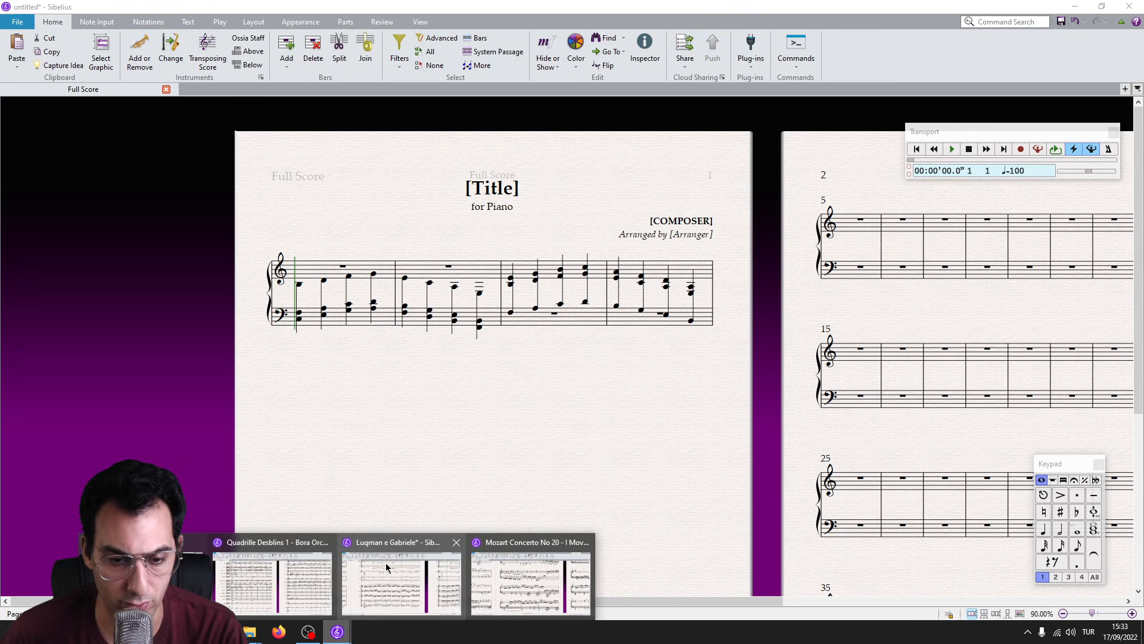
{"action": "left_click", "coordinate": [312, 581]}
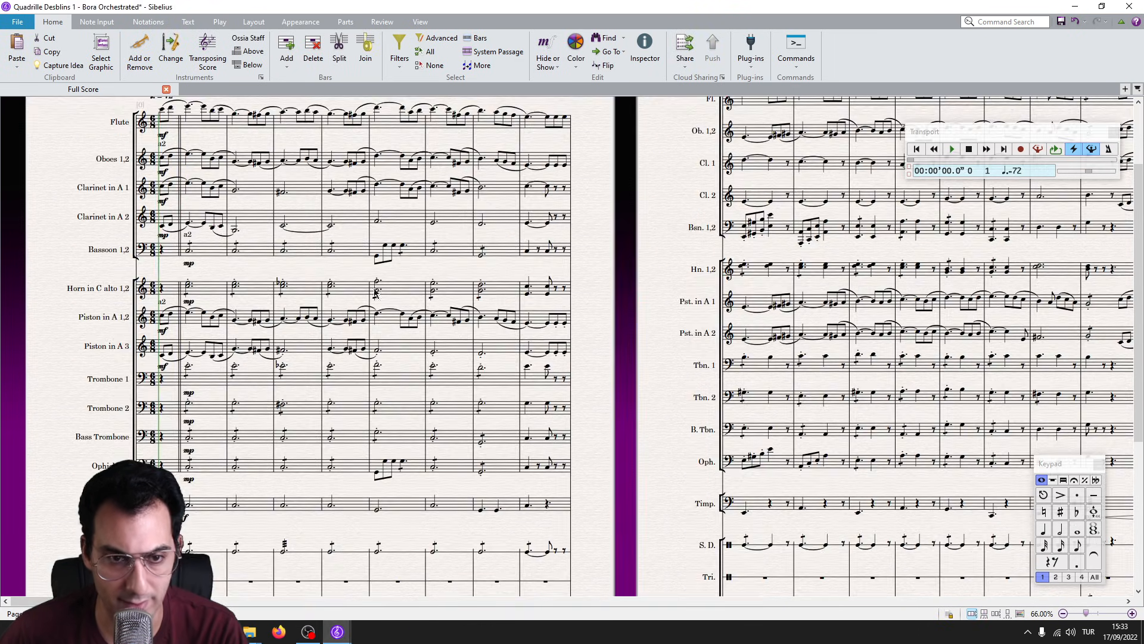
Copy the whole Horn in C alto 1,2 part onto the Piston in A 1,2 staff and run U-U Transpose Below Note an Octave Up on it.
{"action": "triple_click", "coordinate": [175, 290]}
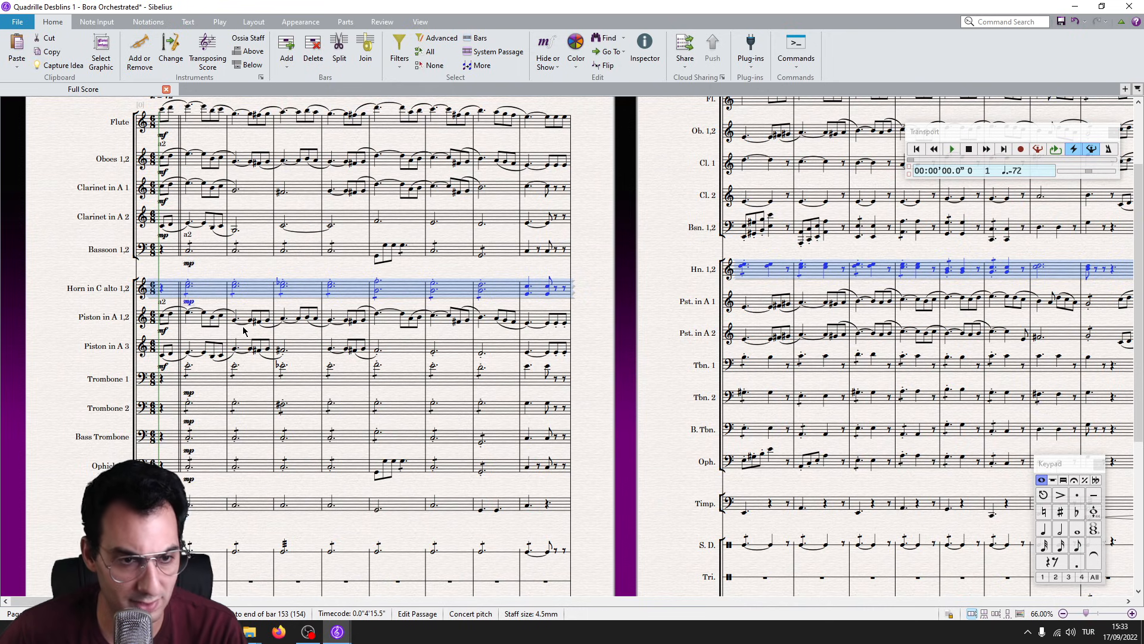
{"action": "key", "text": "ctrl+shift+Down"}
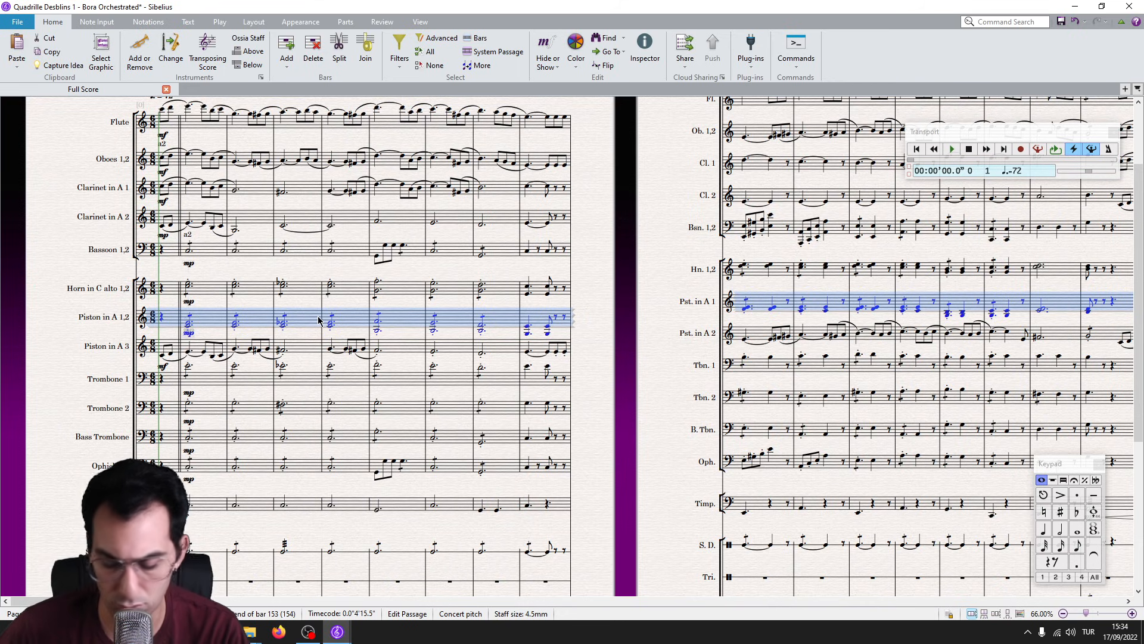
{"action": "key", "text": "ctrl+shift+e"}
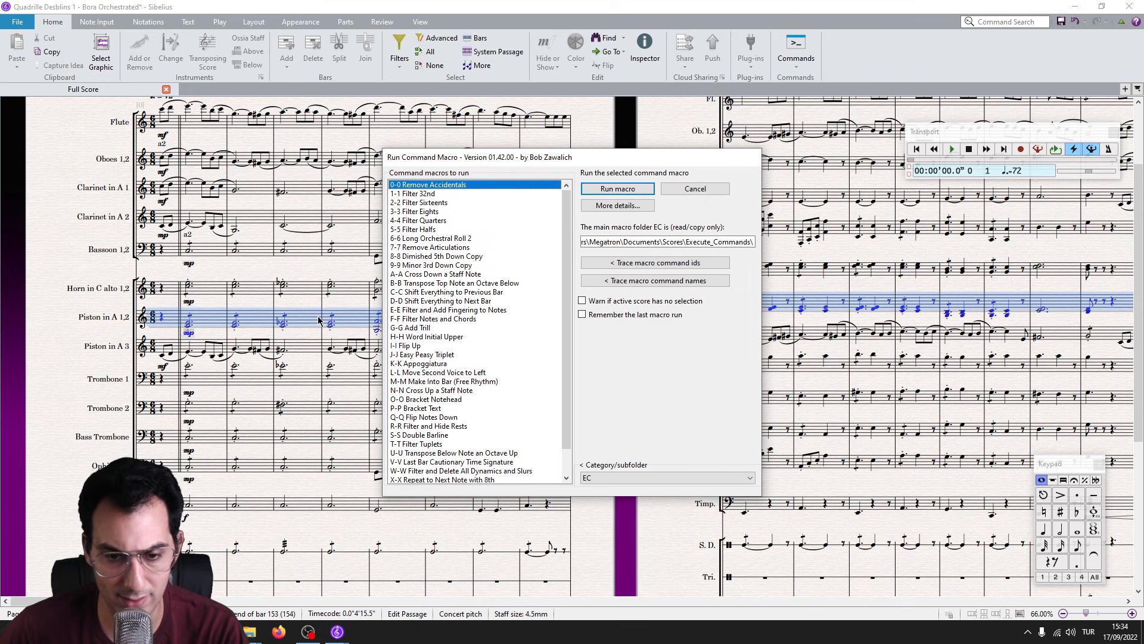
{"action": "key", "text": "u"}
{"action": "key", "text": "Return"}
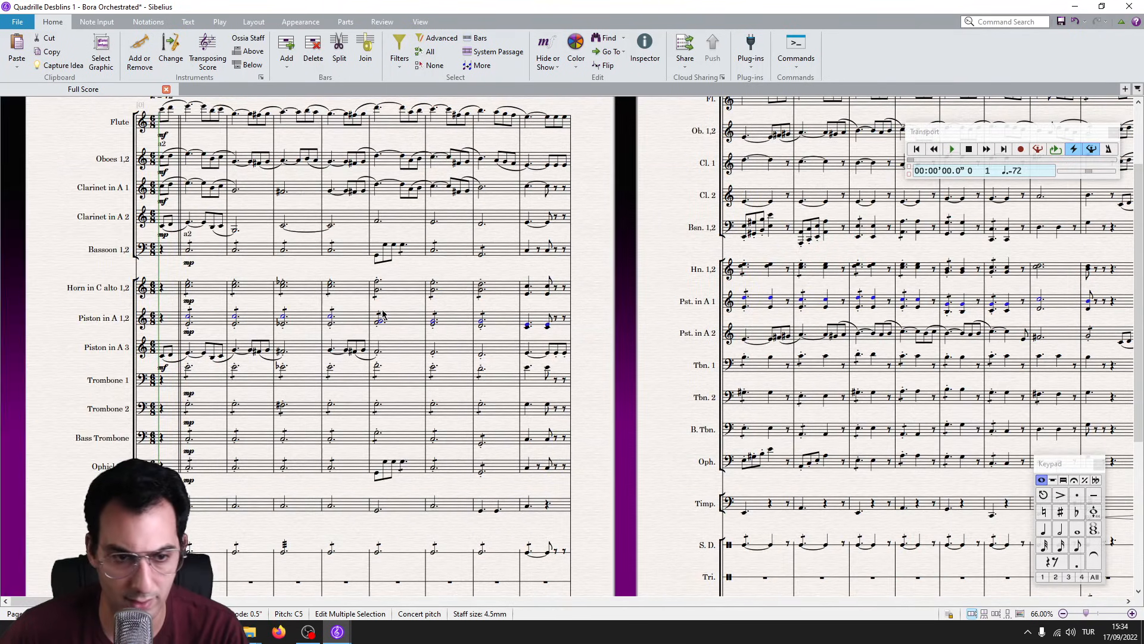
Transpose the Horn in C alto 1,2 part up an octave and run the B-B Transpose Top Note an Octave Below macro on it.
{"action": "triple_click", "coordinate": [205, 322]}
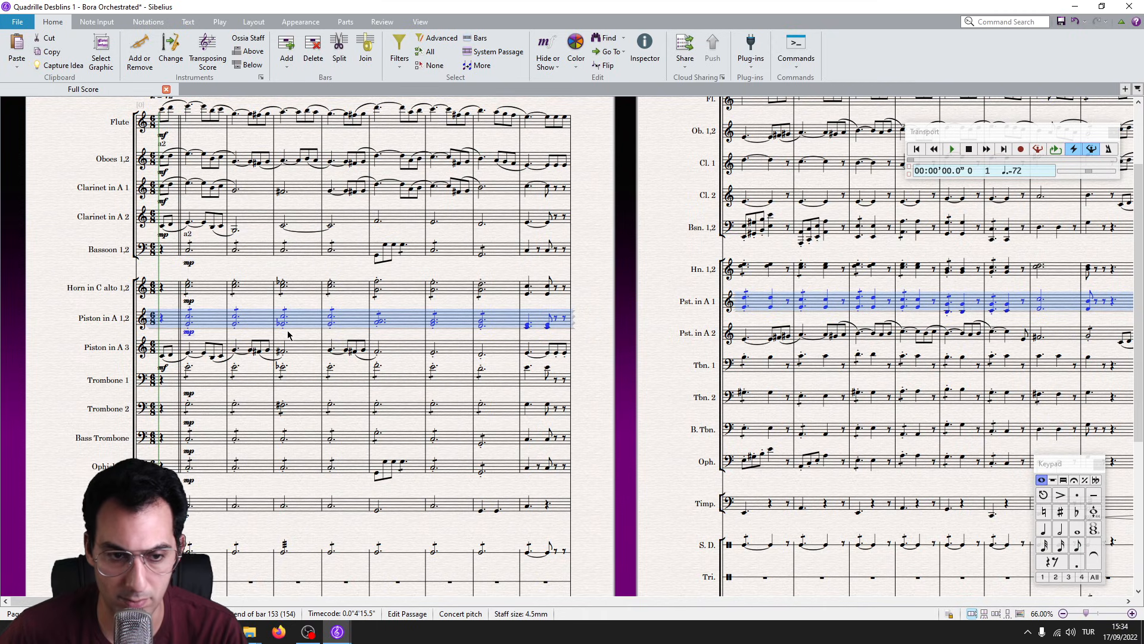
{"action": "key", "text": "ctrl+alt+Up"}
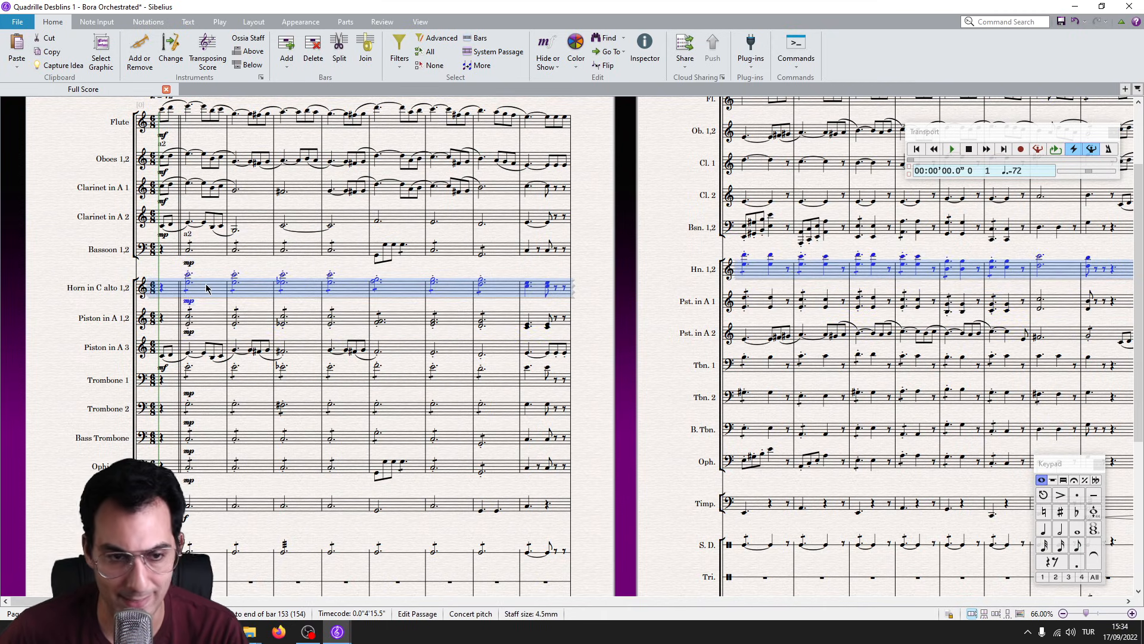
{"action": "key", "text": "ctrl+shift+x"}
{"action": "key", "text": "b"}
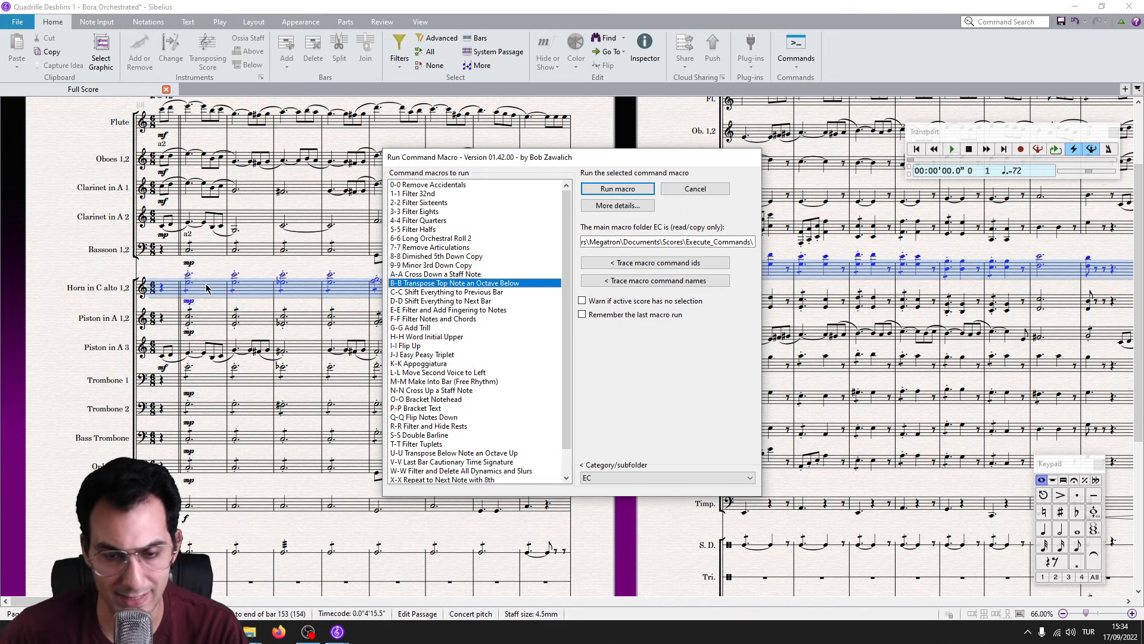
{"action": "key", "text": "Return"}
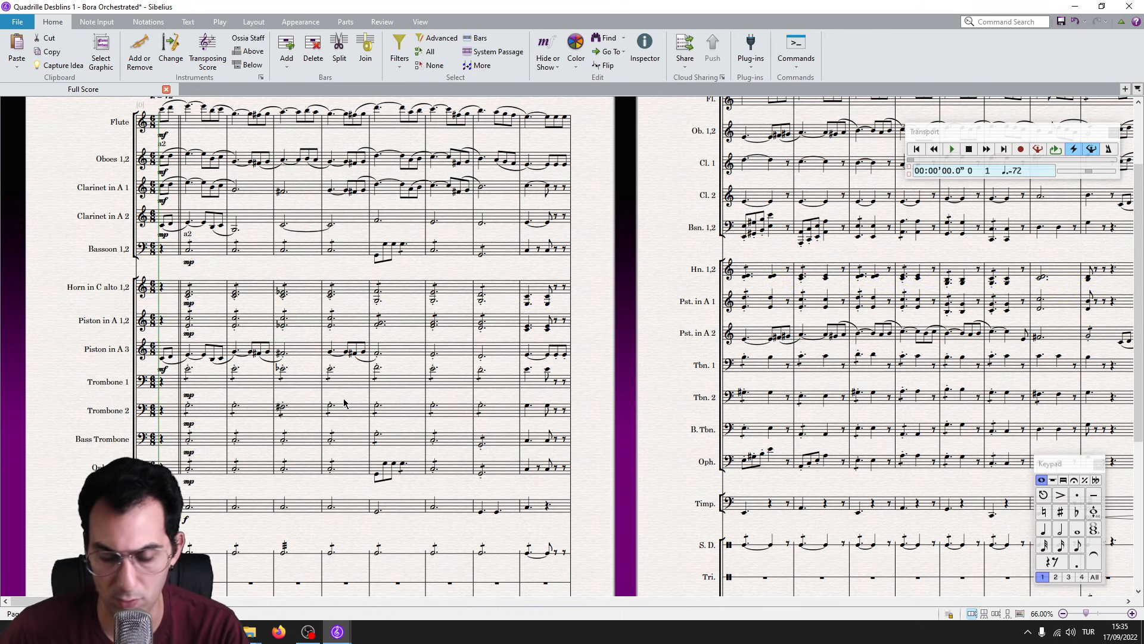
Review the C-C Shift Everything to Previous Bar and D-D Shift Everything to Next Bar macros and switch to the Mozart Concerto No 20 score.
{"action": "key", "text": "ctrl+shift+x"}
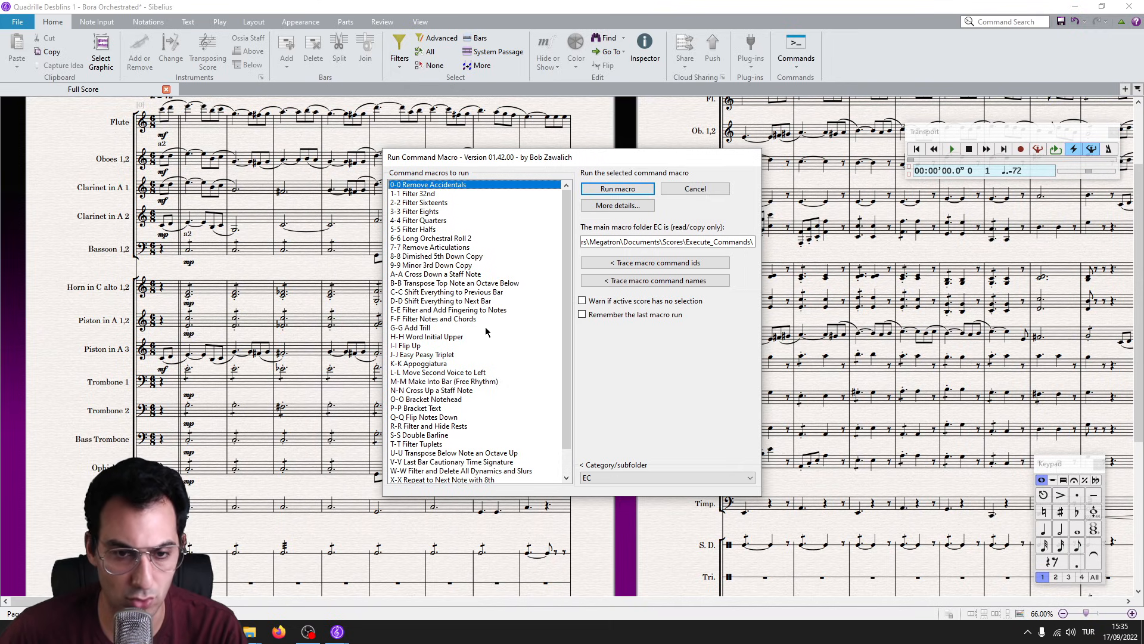
{"action": "left_click", "coordinate": [446, 293]}
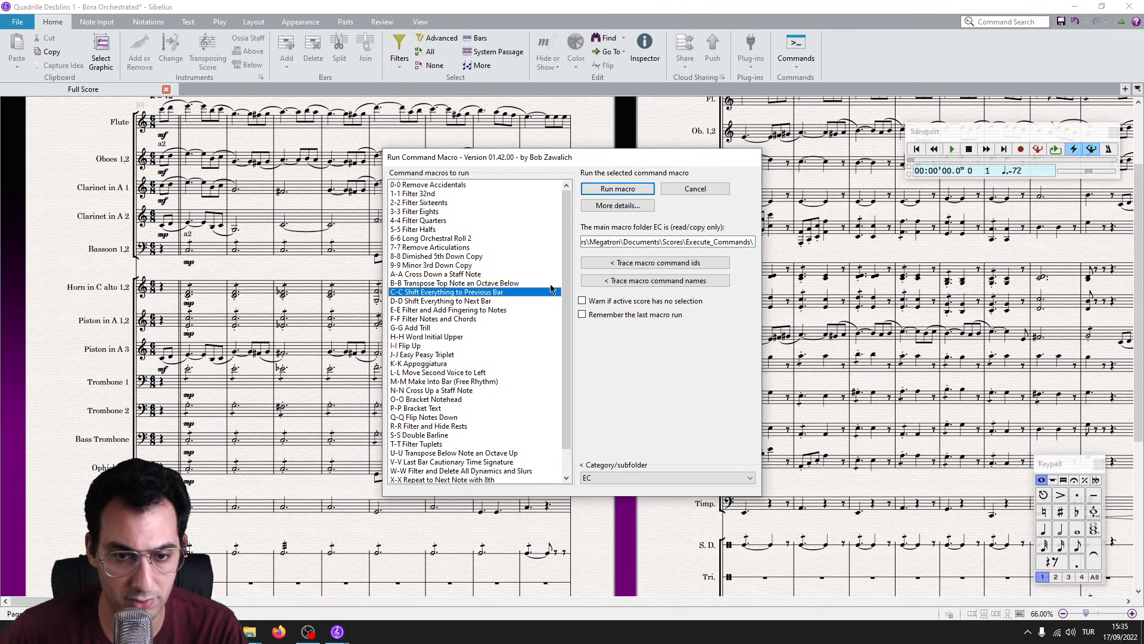
{"action": "left_click", "coordinate": [467, 301]}
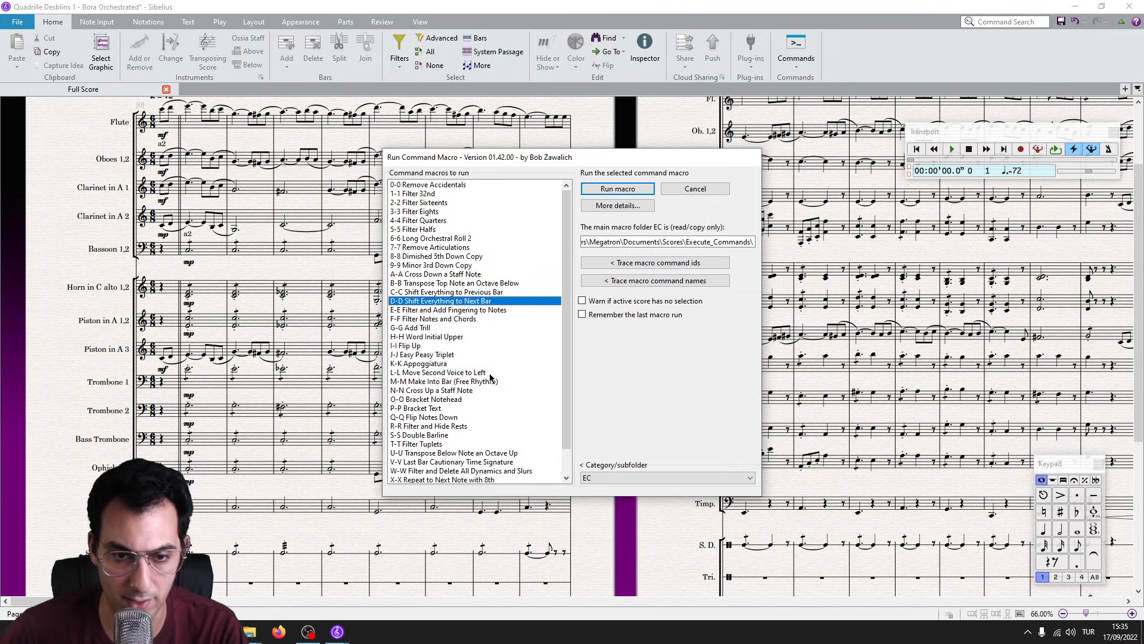
{"action": "key", "text": "Return"}
{"action": "mouse_move", "coordinate": [329, 632]}
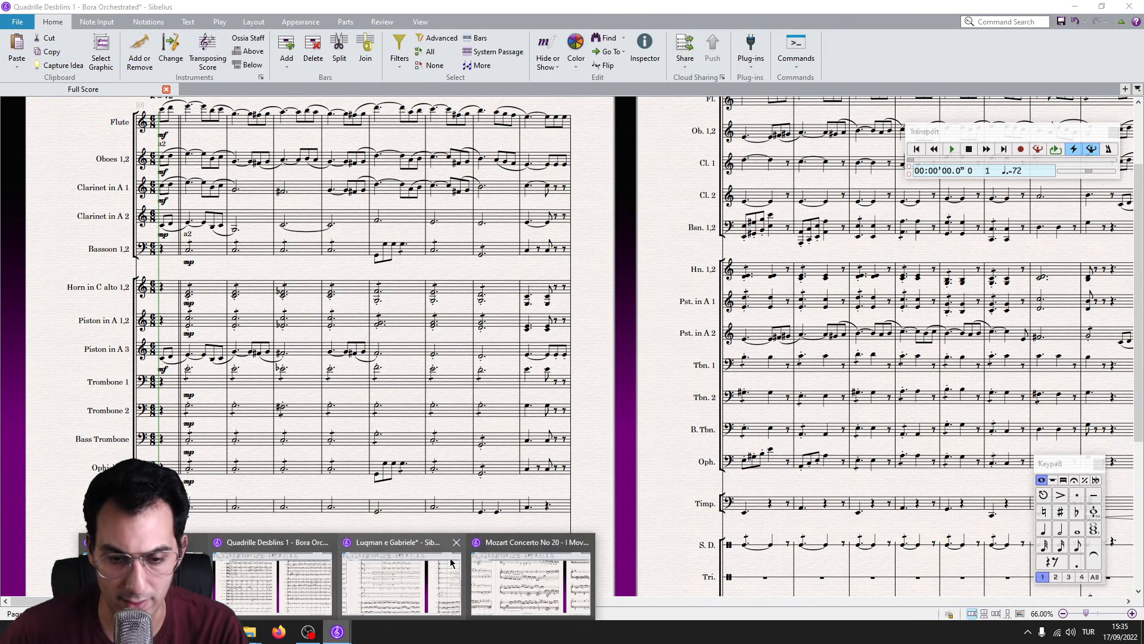
{"action": "left_click", "coordinate": [544, 581]}
Run the D-D Shift Everything to Next Bar macro on both staves of bar 231.
{"action": "left_click", "coordinate": [346, 353]}
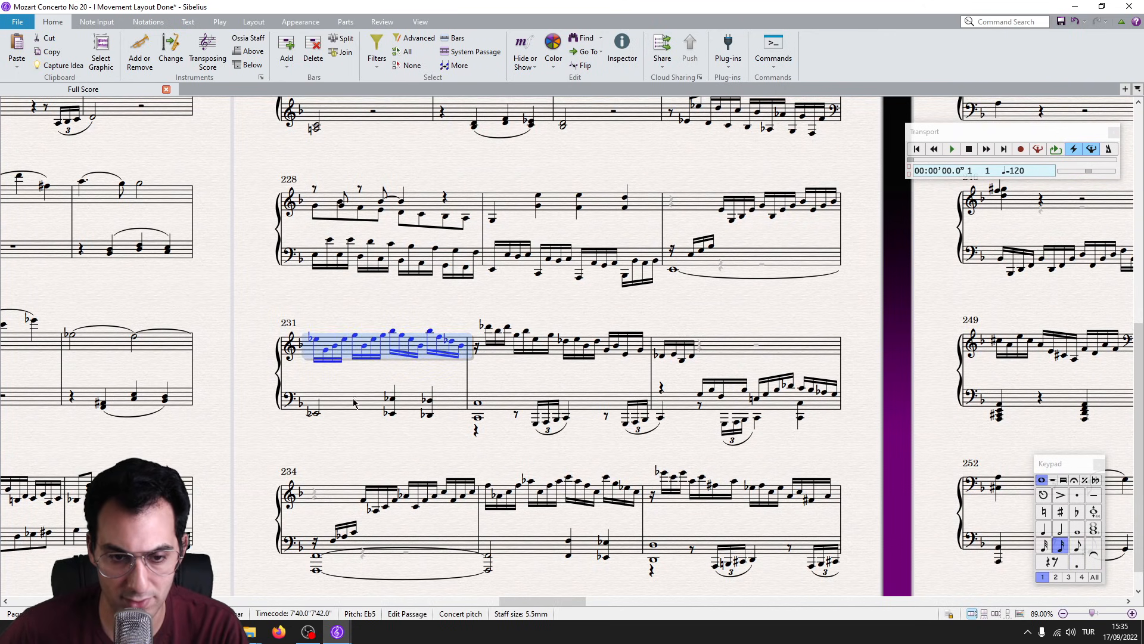
{"action": "left_click", "coordinate": [354, 407], "text": "shift"}
{"action": "key", "text": "ctrl+shift+e"}
{"action": "key", "text": "d"}
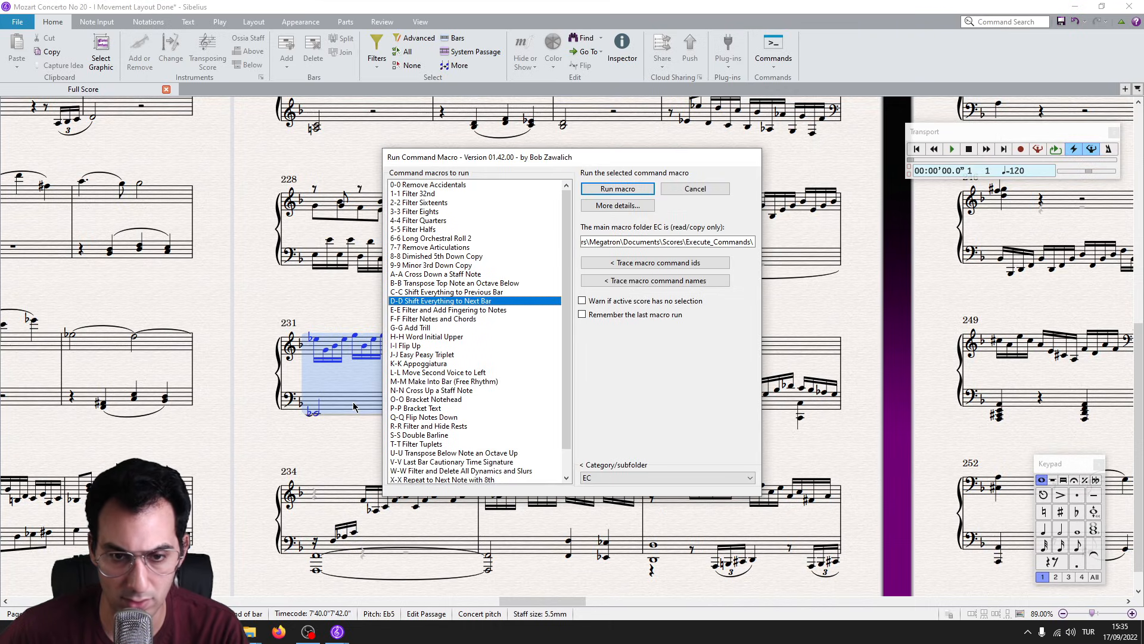
{"action": "key", "text": "Return"}
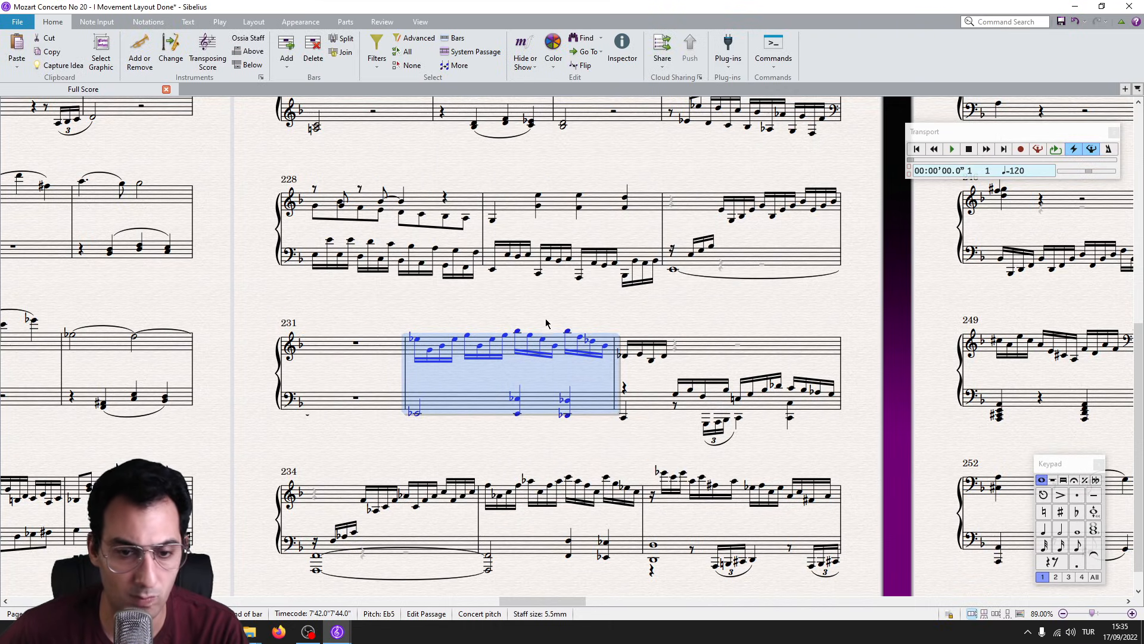
Run the C-C Shift Everything to Previous Bar macro on the shifted passage in bar 232.
{"action": "key", "text": "ctrl+shift+e"}
{"action": "key", "text": "c"}
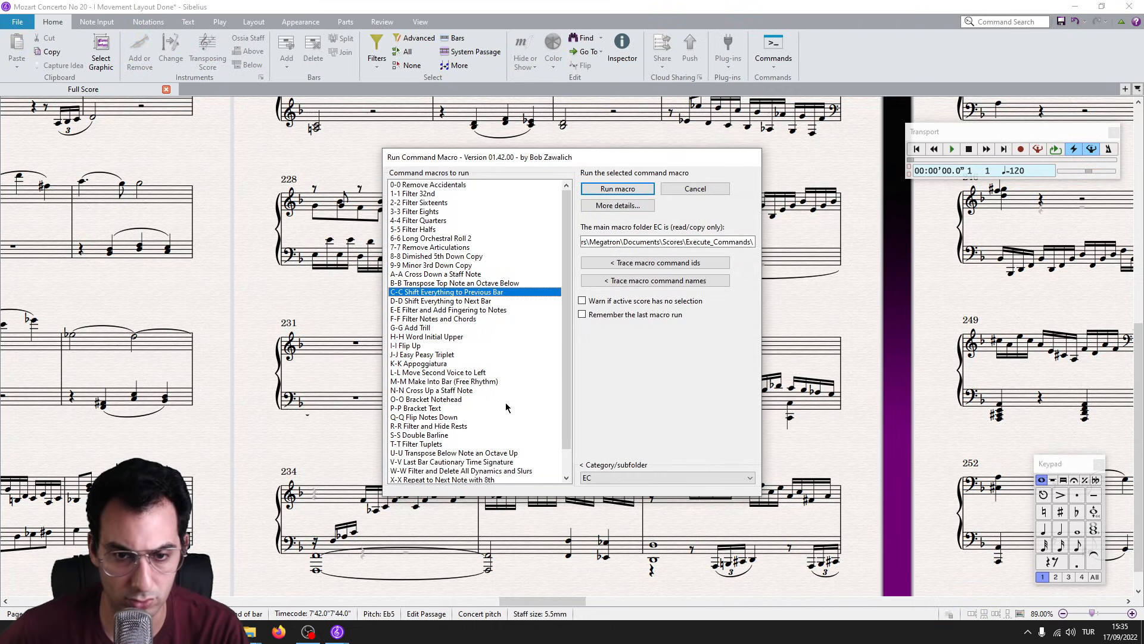
{"action": "key", "text": "Return"}
{"action": "left_click", "coordinate": [486, 317]}
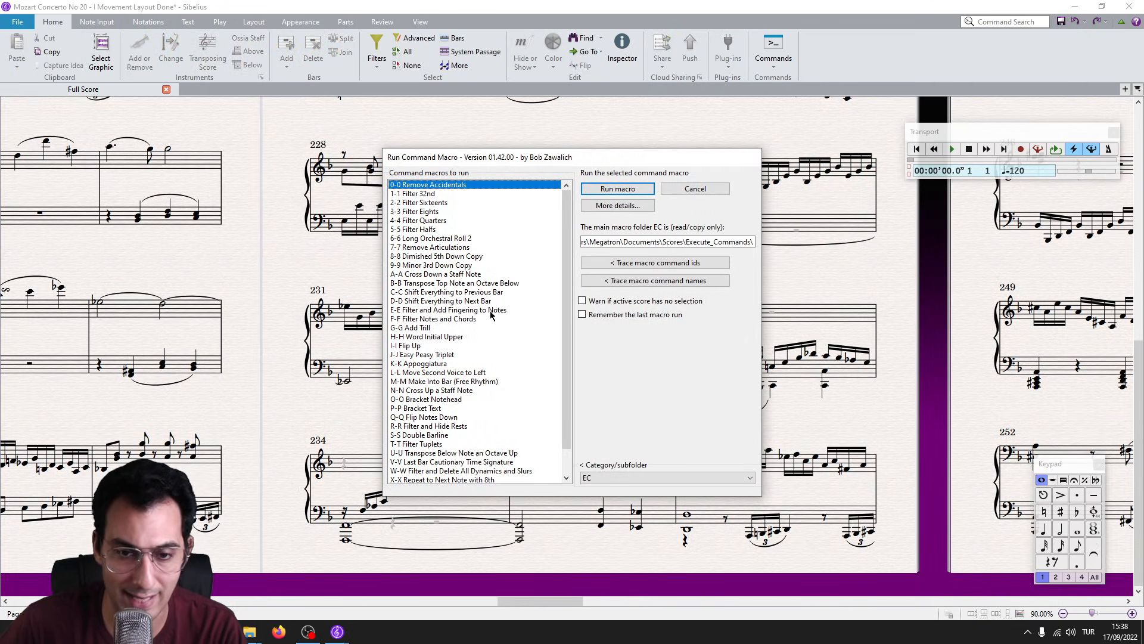
Run the E-E Filter and Add Fingering to Notes macro on the treble staff of bar 231.
{"action": "left_click", "coordinate": [499, 311]}
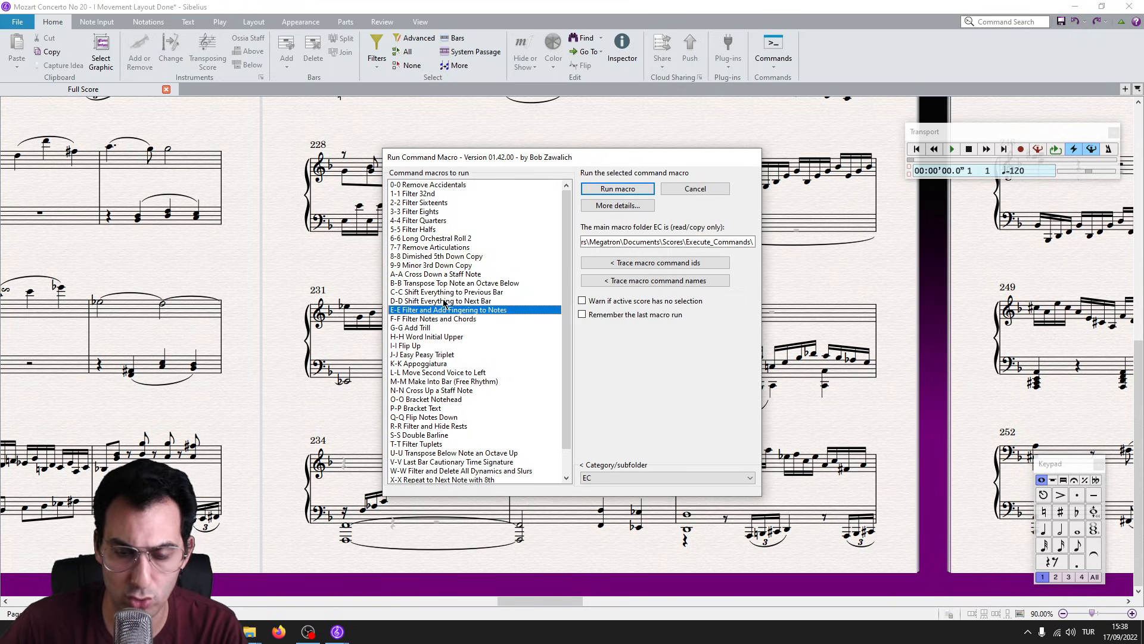
{"action": "double_click", "coordinate": [478, 309]}
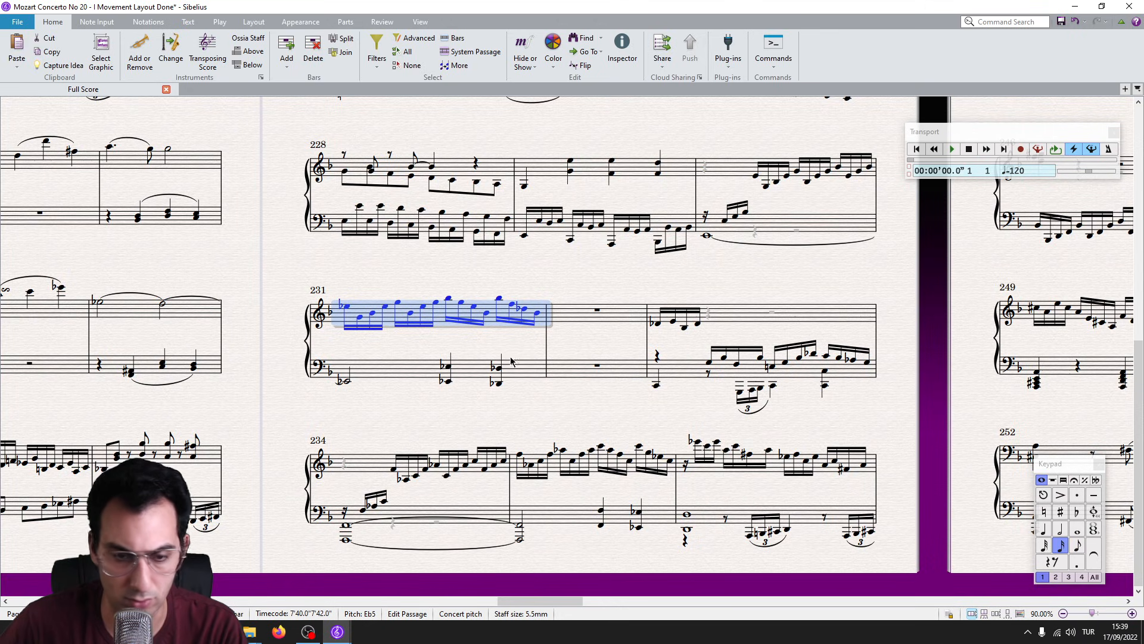
{"action": "key", "text": "ctrl+shift+m"}
{"action": "key", "text": "Return"}
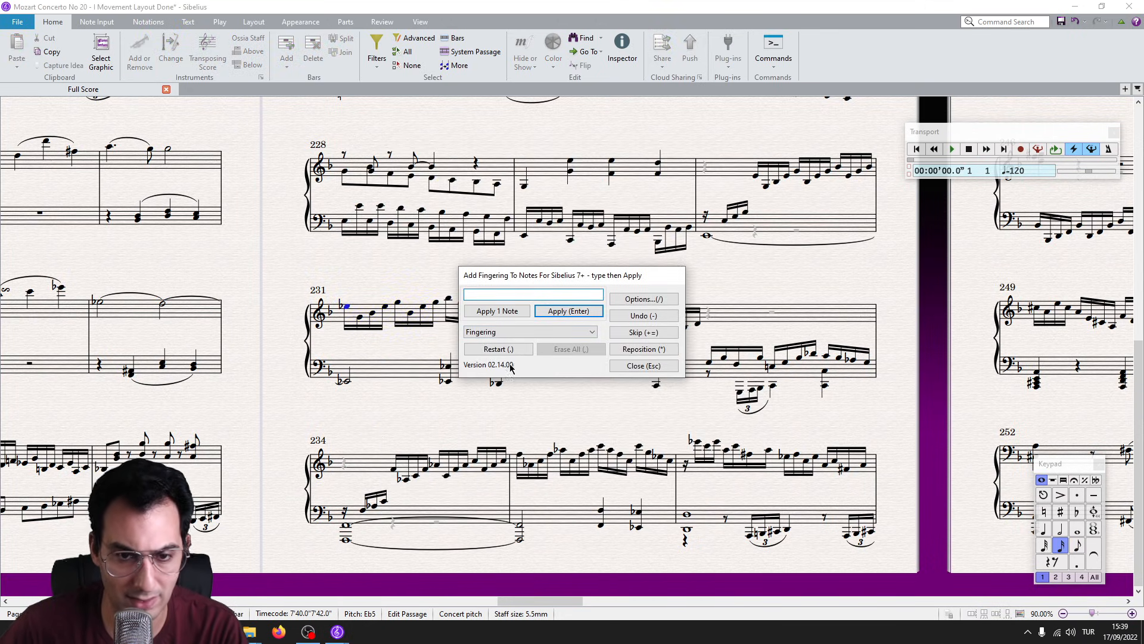
{"action": "left_click", "coordinate": [486, 294]}
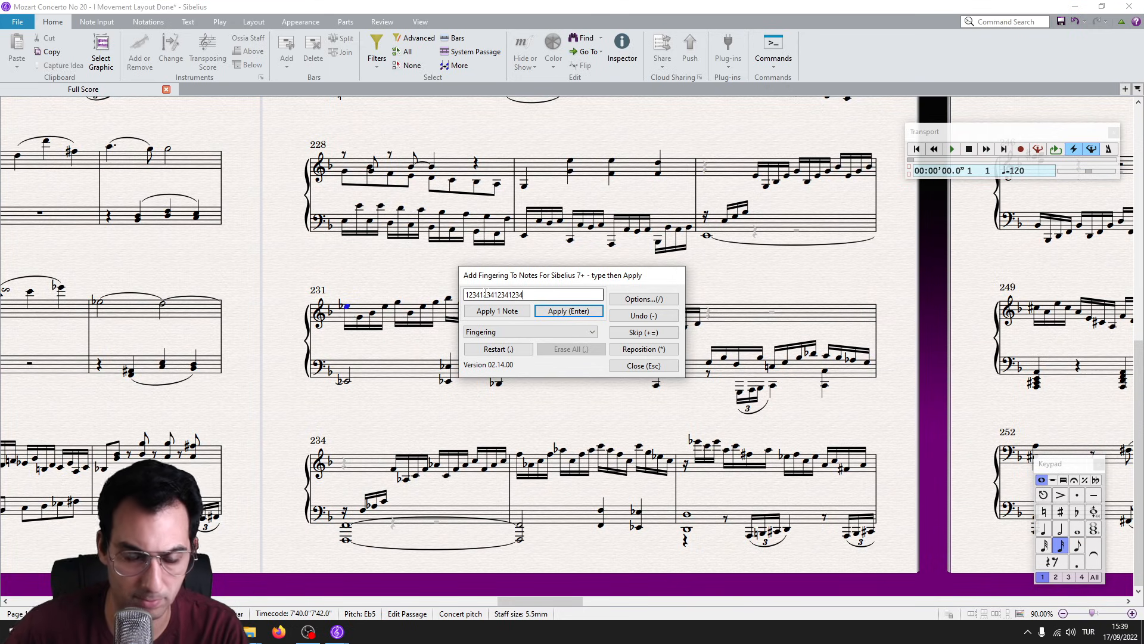
{"action": "left_click", "coordinate": [466, 295]}
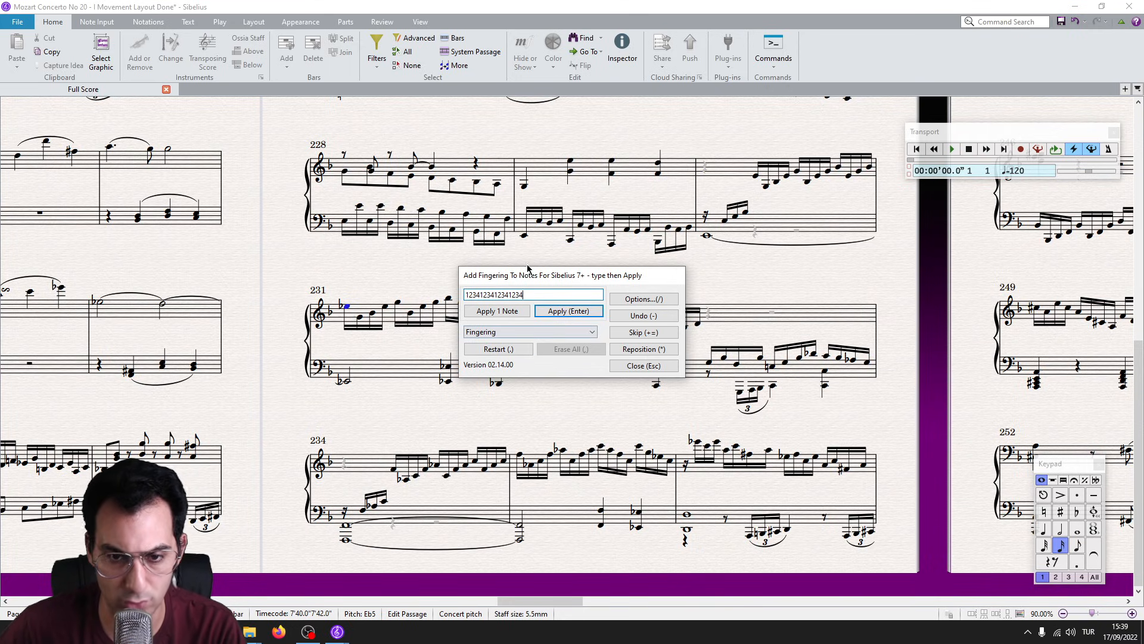
{"action": "left_click", "coordinate": [571, 314]}
{"action": "left_click", "coordinate": [640, 365]}
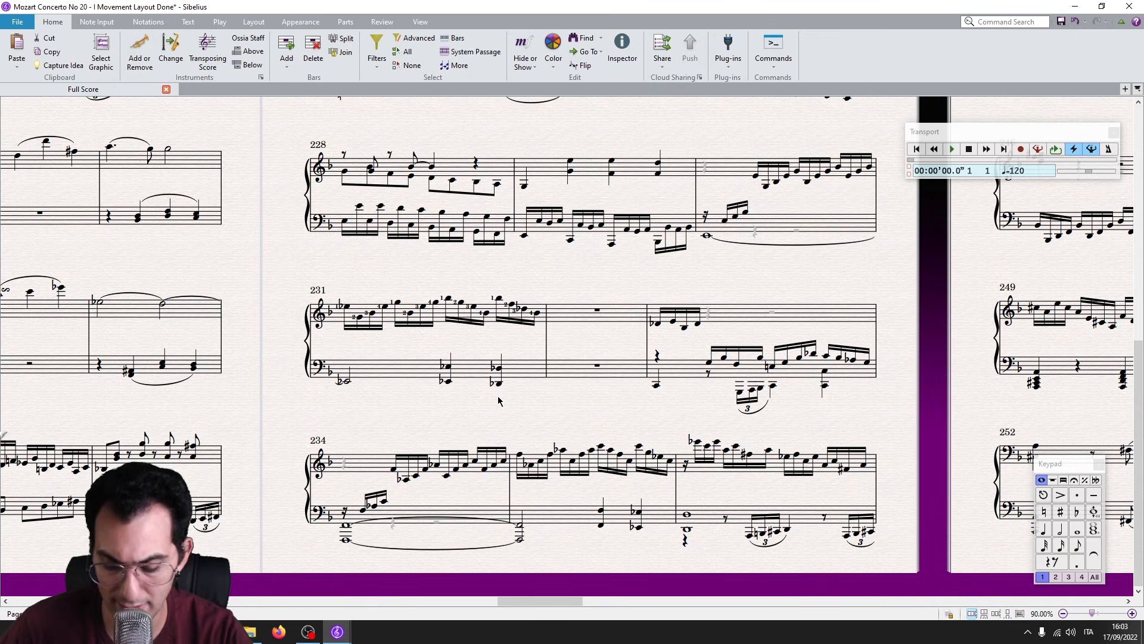
Review the F-F Filter Notes and Chords macro and switch to the Julien Balthasar Quadrilles - 4 score.
{"action": "key", "text": "ctrl+shift+e"}
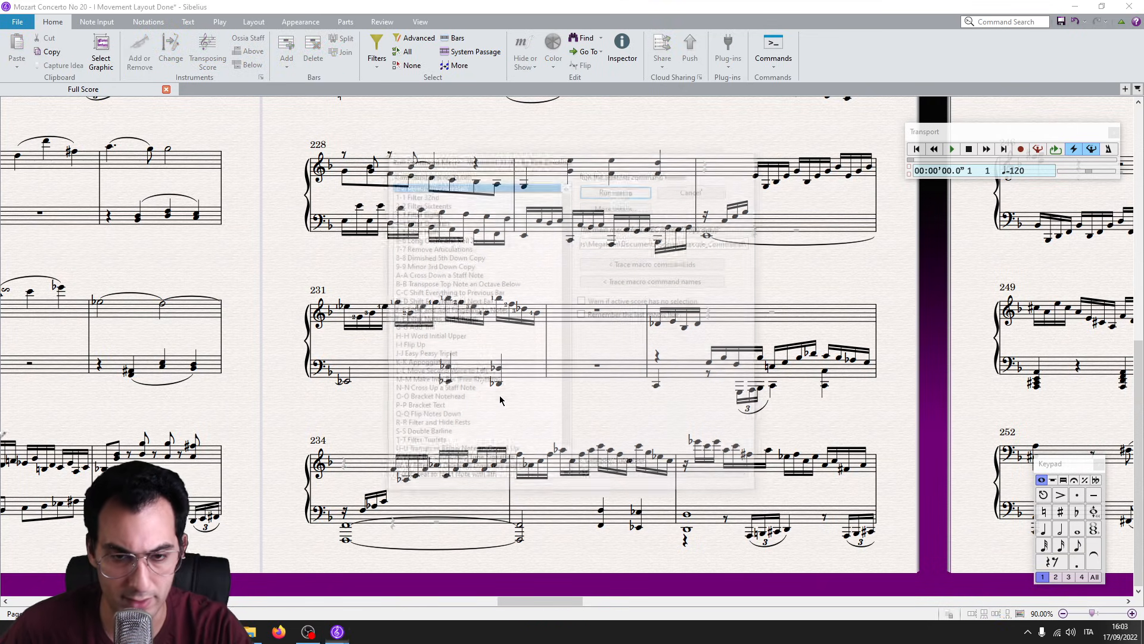
{"action": "left_click", "coordinate": [452, 320]}
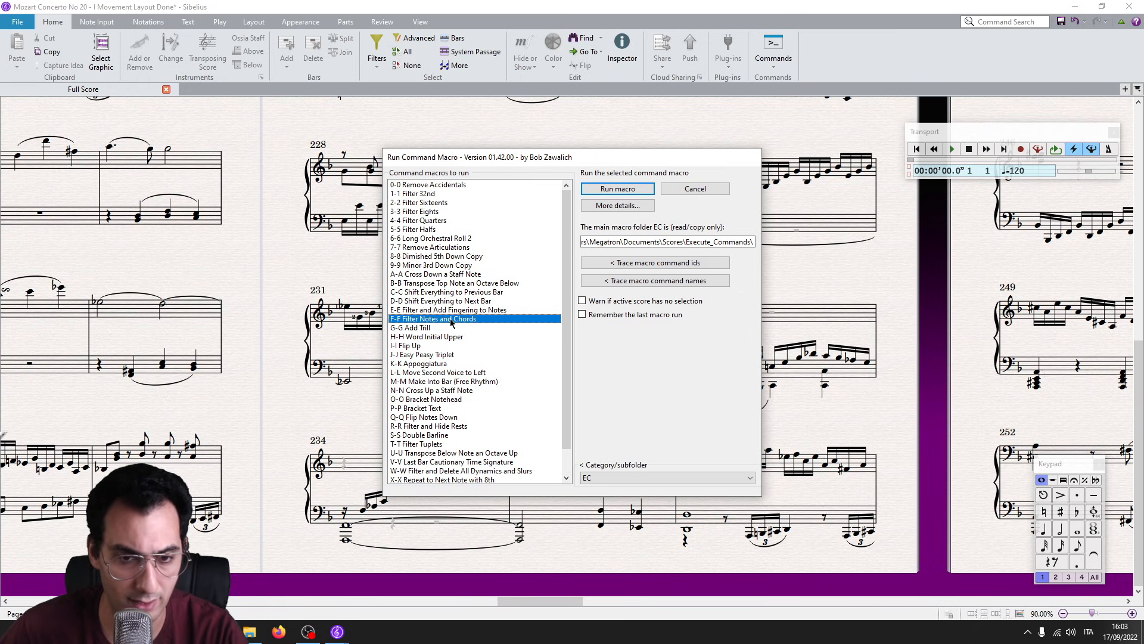
{"action": "key", "text": "Return"}
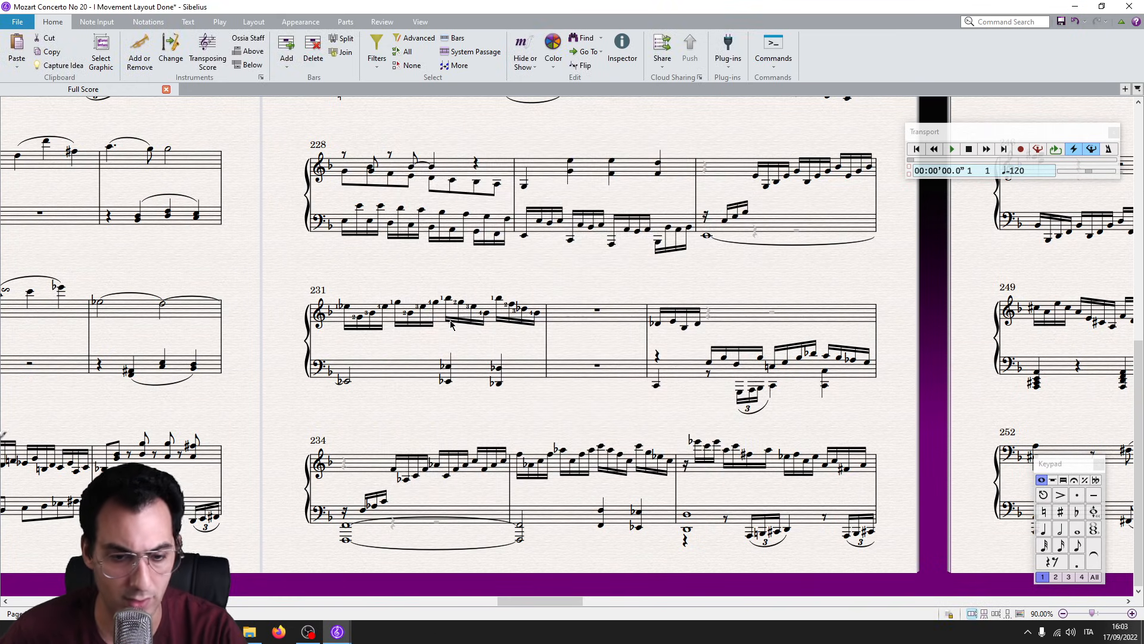
{"action": "mouse_move", "coordinate": [361, 633]}
{"action": "left_click", "coordinate": [590, 587]}
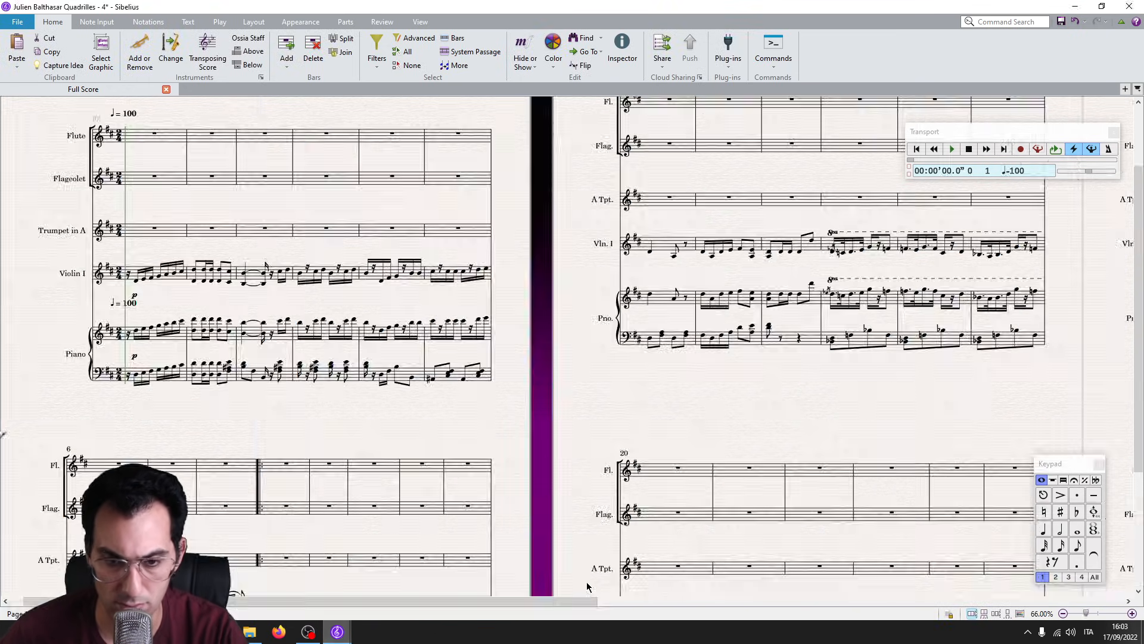
Delete all the music from the Violin I staff throughout the score and clear the selection.
{"action": "triple_click", "coordinate": [192, 285]}
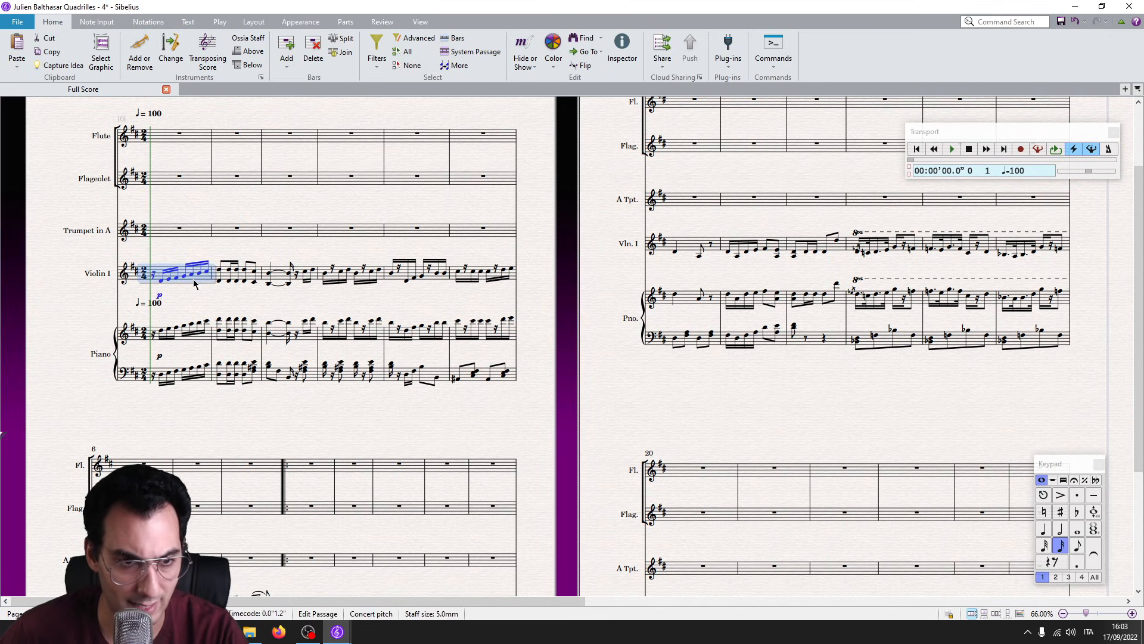
{"action": "key", "text": "Delete"}
{"action": "key", "text": "Tab"}
{"action": "key", "text": "Return"}
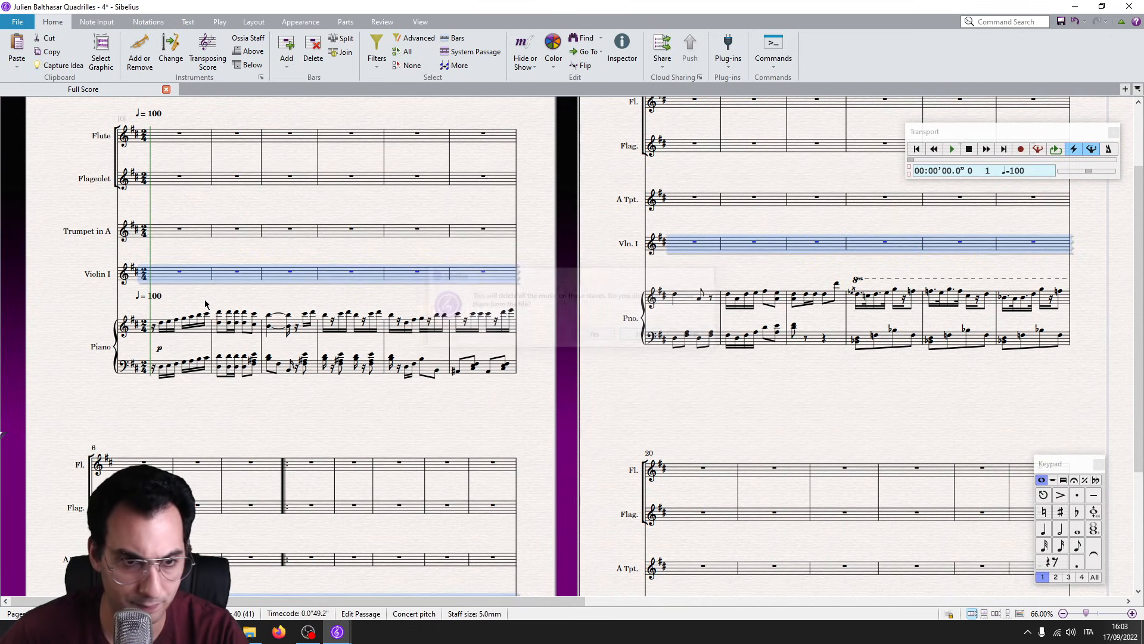
{"action": "scroll", "coordinate": [358, 296], "scroll_direction": "up", "scroll_amount": 3}
{"action": "key", "text": "ctrl+Home"}
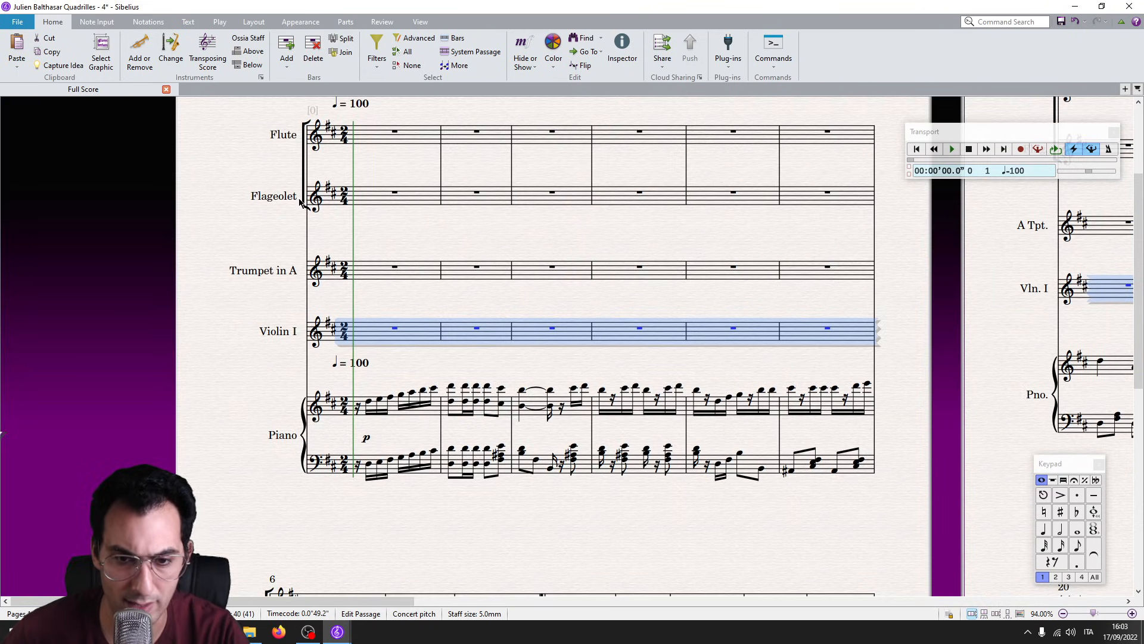
{"action": "key", "text": "Escape"}
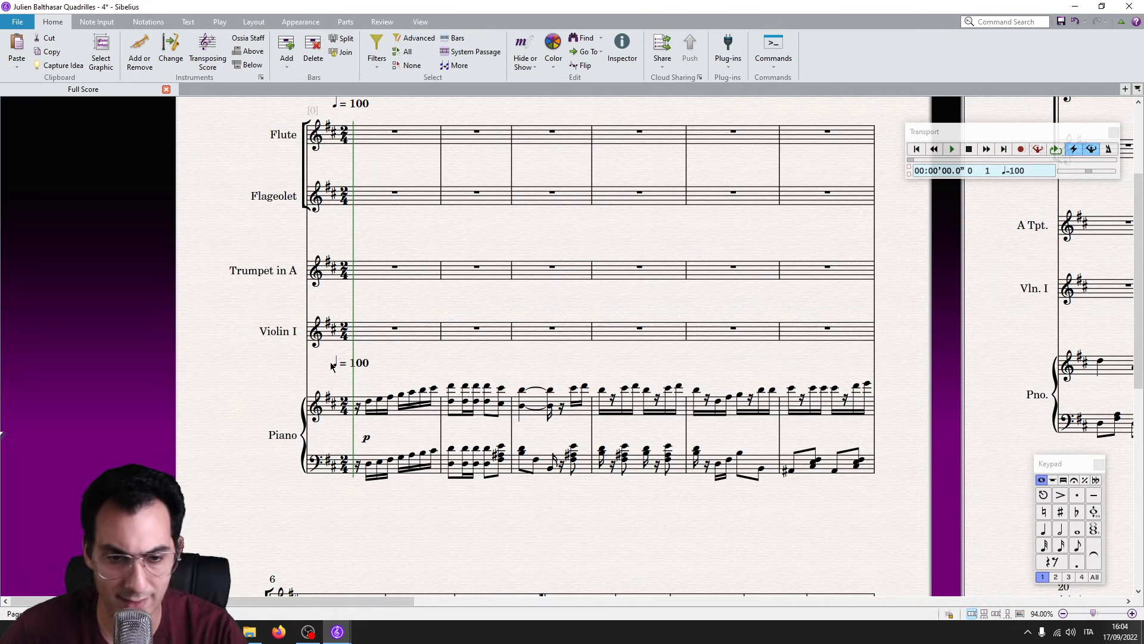
Copy the whole upper Piano staff onto the Violin I staff.
{"action": "left_click", "coordinate": [397, 409]}
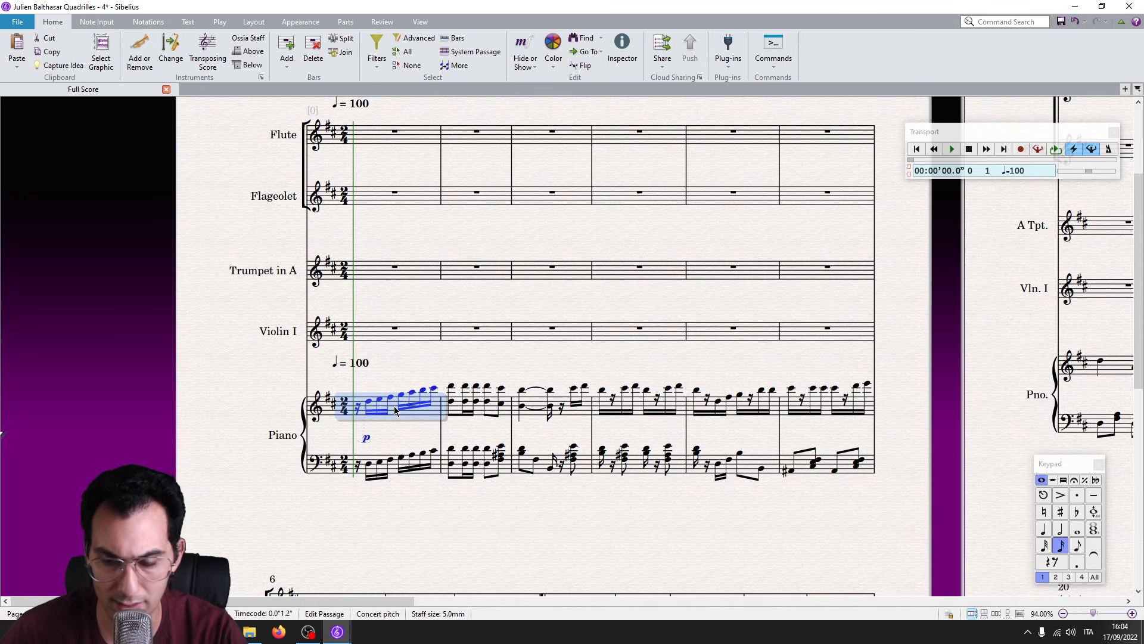
{"action": "double_click", "coordinate": [395, 410]}
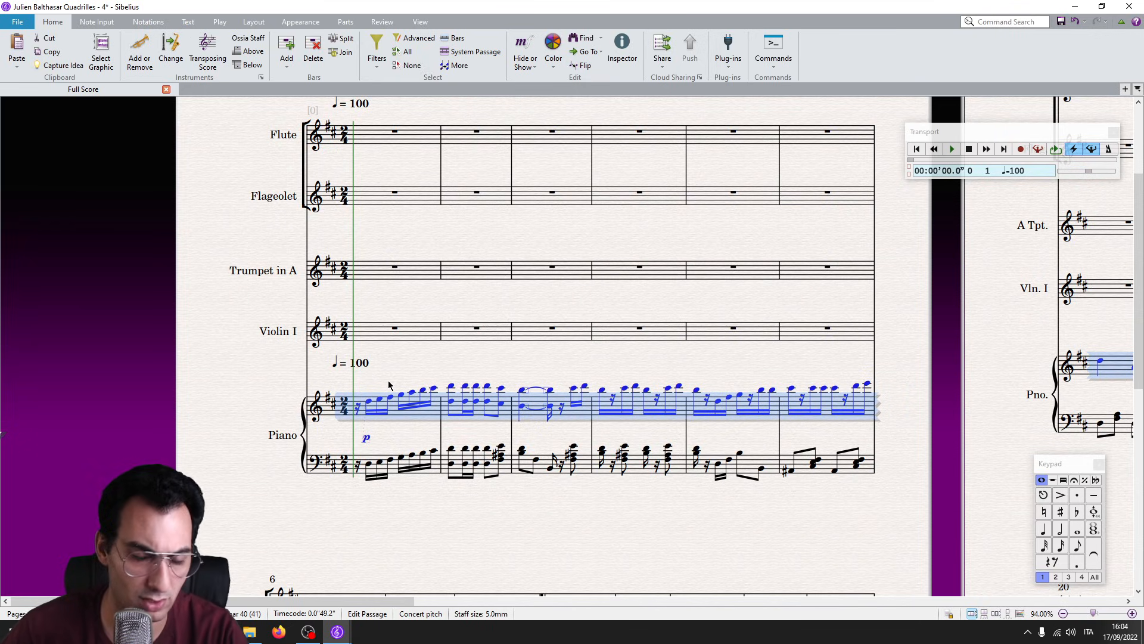
{"action": "key", "text": "alt+Up"}
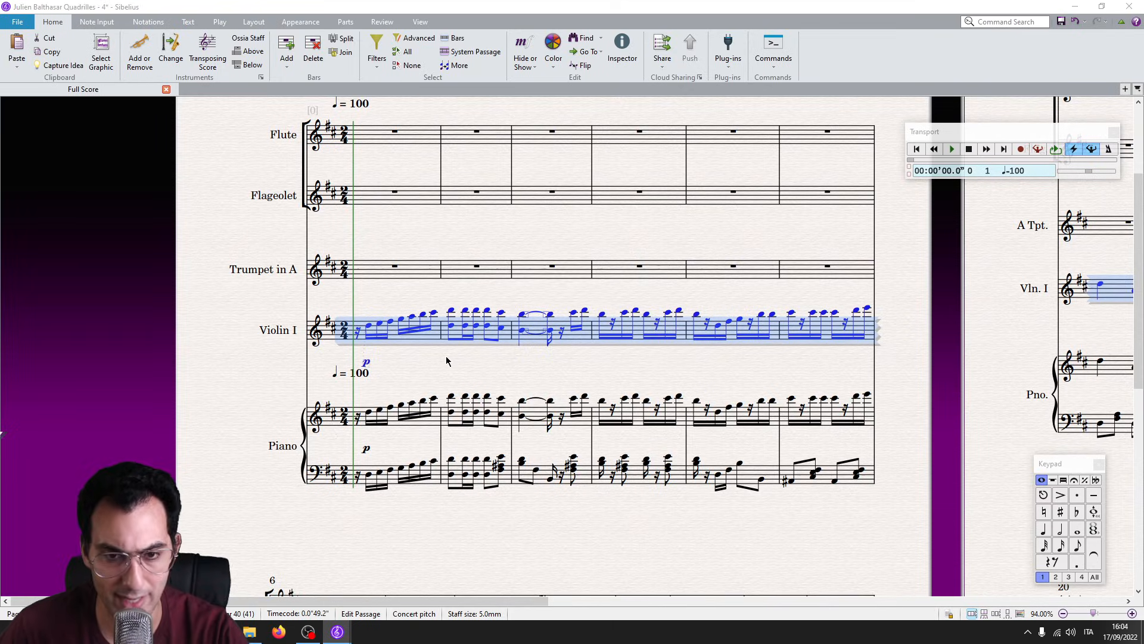
Reset the Advanced Filter, set the note in chord to Top Note, include grace notes, and deselect those notes from the Violin I selection.
{"action": "key", "text": "ctrl+shift+alt+f"}
{"action": "left_click", "coordinate": [244, 524]}
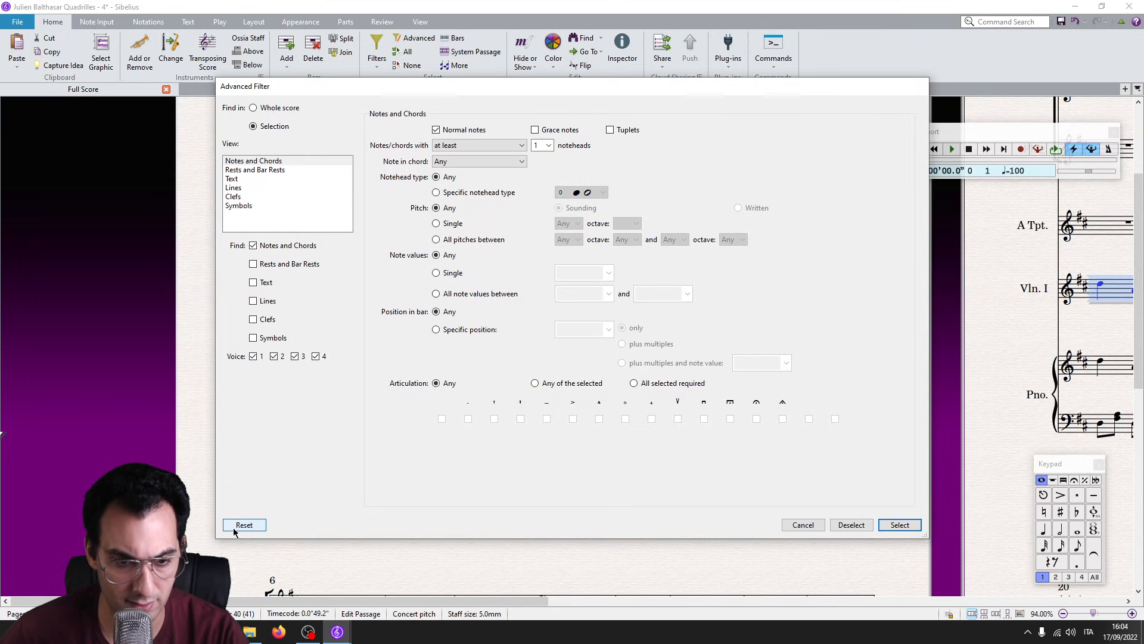
{"action": "left_click", "coordinate": [493, 162]}
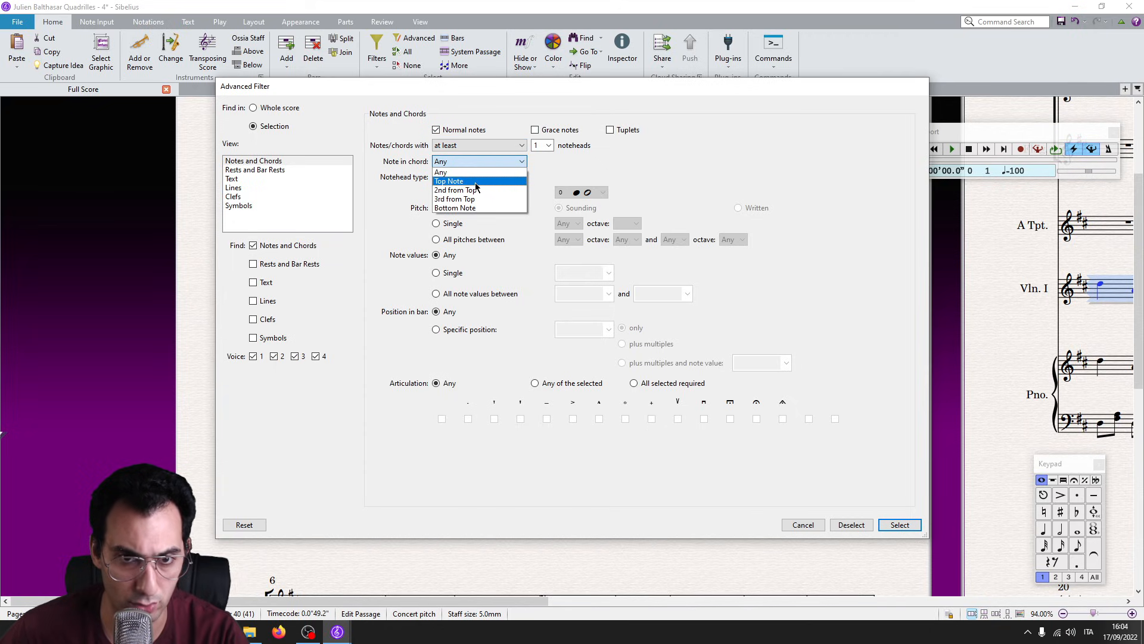
{"action": "left_click", "coordinate": [475, 182]}
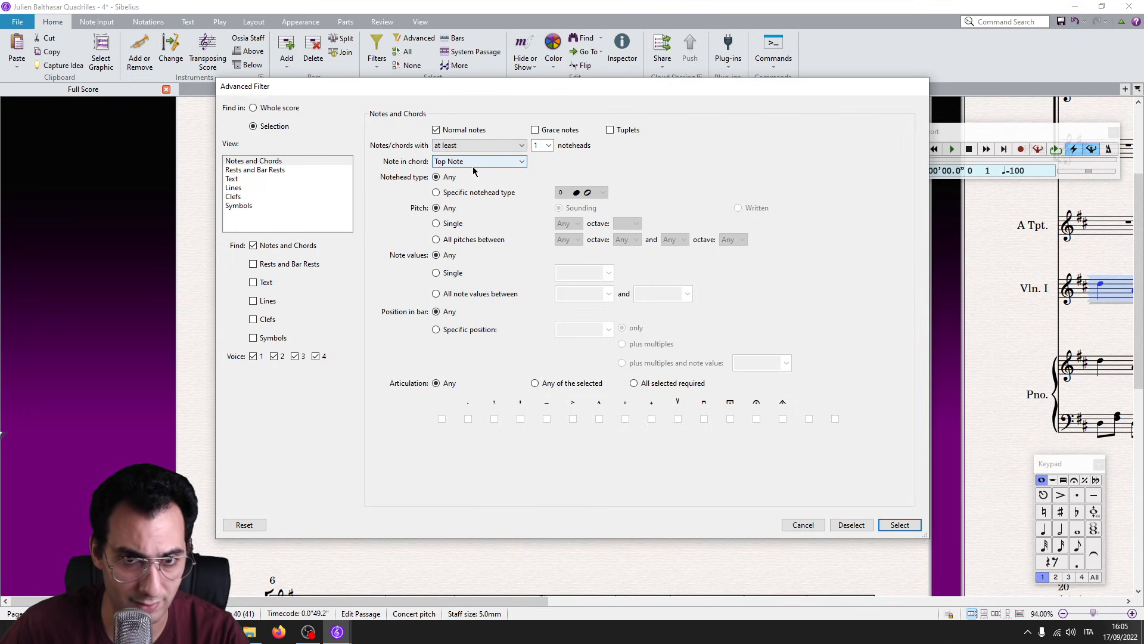
{"action": "left_click", "coordinate": [535, 130]}
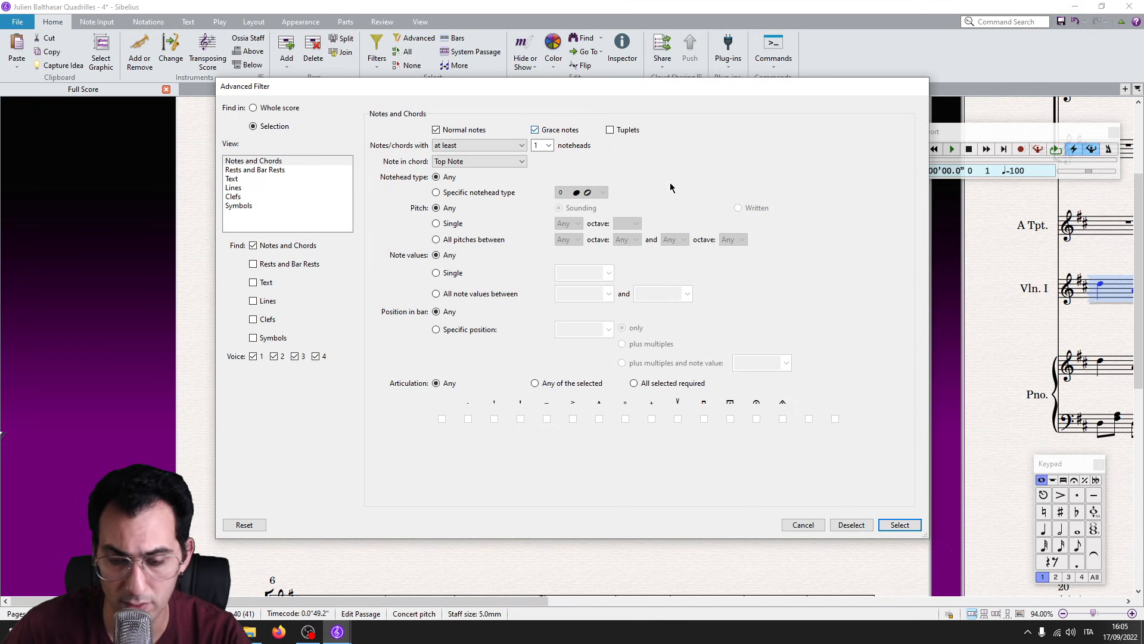
{"action": "left_click", "coordinate": [852, 525]}
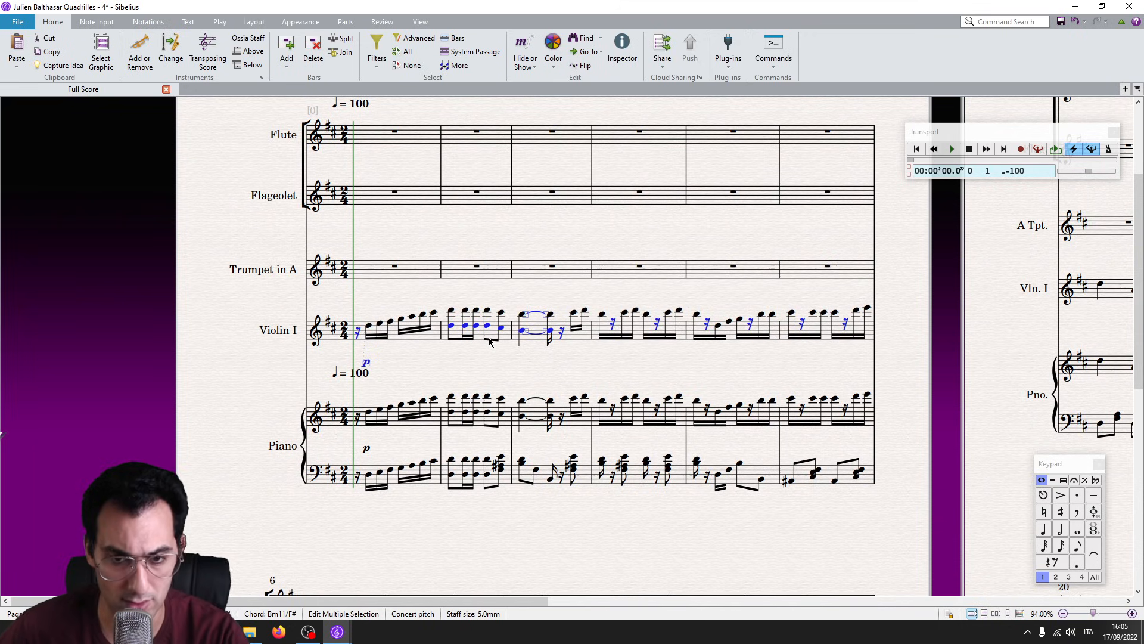
Run the F-F Filter Notes and Chords macro on the Violin I selection, leaving only the lower chord notes selected, and check the filtered notes.
{"action": "key", "text": "ctrl+shift+m"}
{"action": "key", "text": "f"}
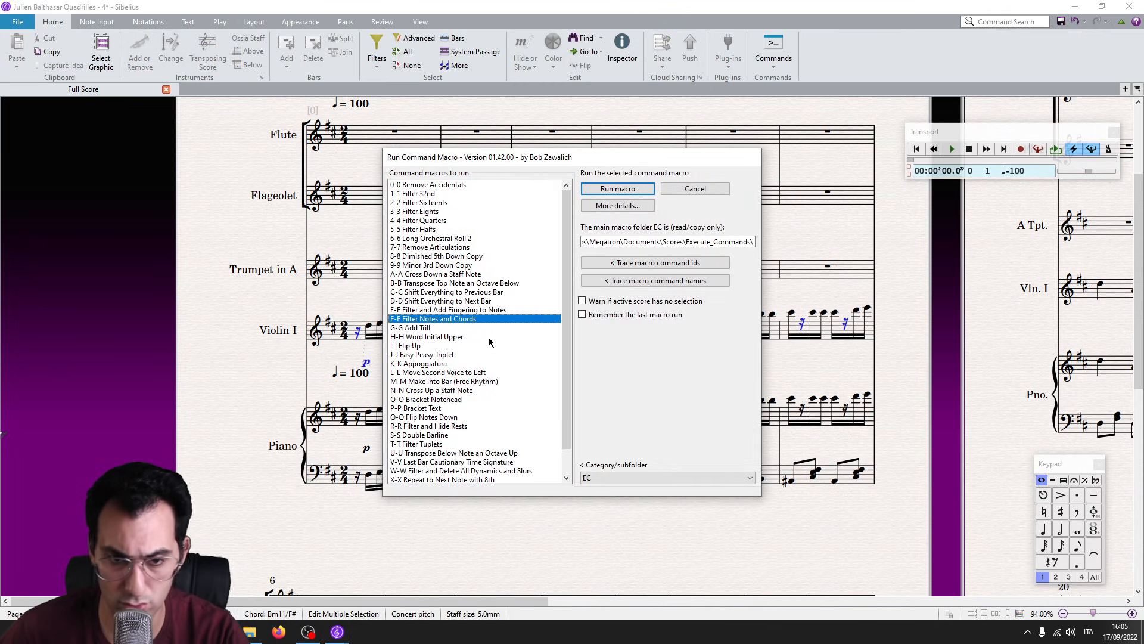
{"action": "key", "text": "Return"}
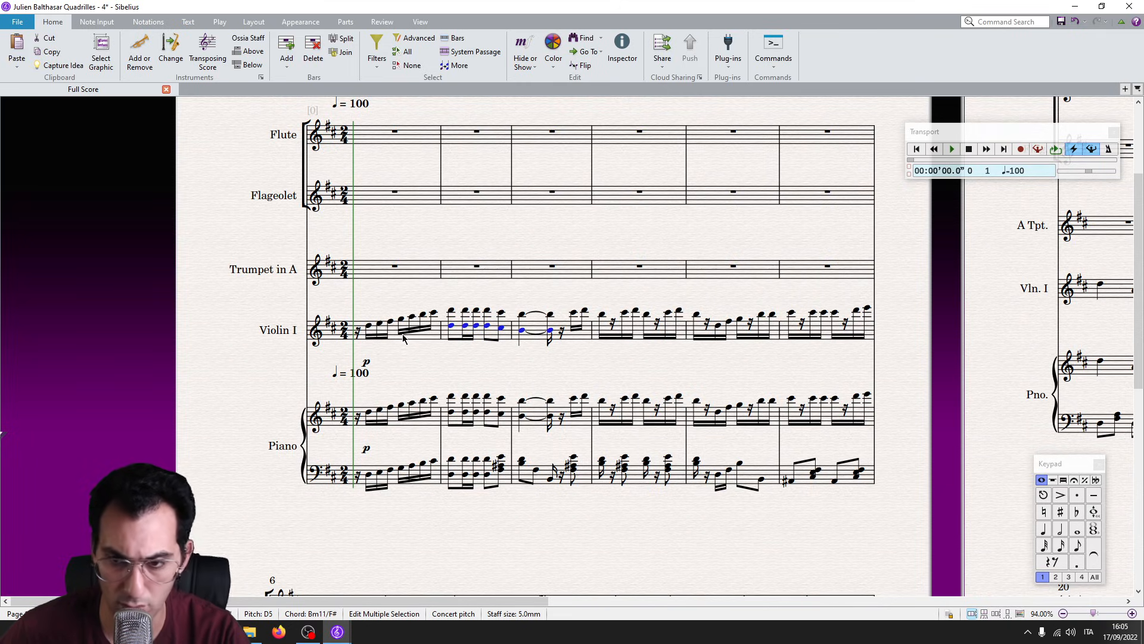
{"action": "scroll", "coordinate": [595, 475], "scroll_direction": "down", "scroll_amount": 5}
{"action": "scroll", "coordinate": [595, 475], "scroll_direction": "down", "scroll_amount": 2}
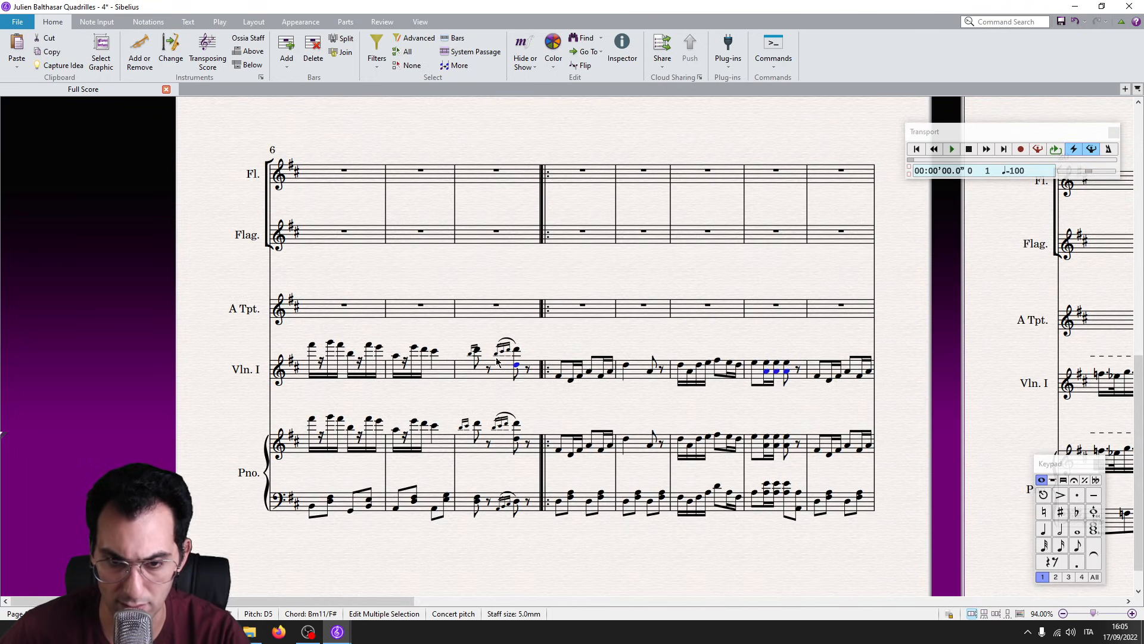
{"action": "left_click_drag", "start_coordinate": [368, 600], "coordinate": [232, 567]}
{"action": "scroll", "coordinate": [305, 440], "scroll_direction": "up", "scroll_amount": 5}
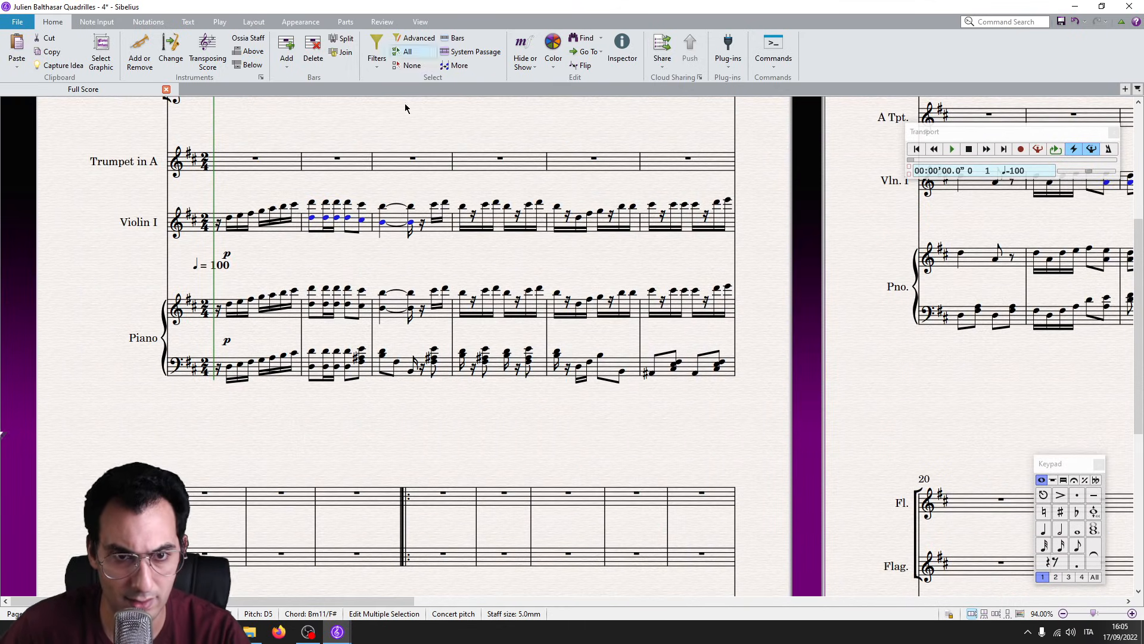
Delete the filtered lower chord notes from Violin I, return to the first bar and clear the selection.
{"action": "scroll", "coordinate": [403, 380], "scroll_direction": "right", "scroll_amount": 5}
{"action": "key", "text": "ctrl+Home"}
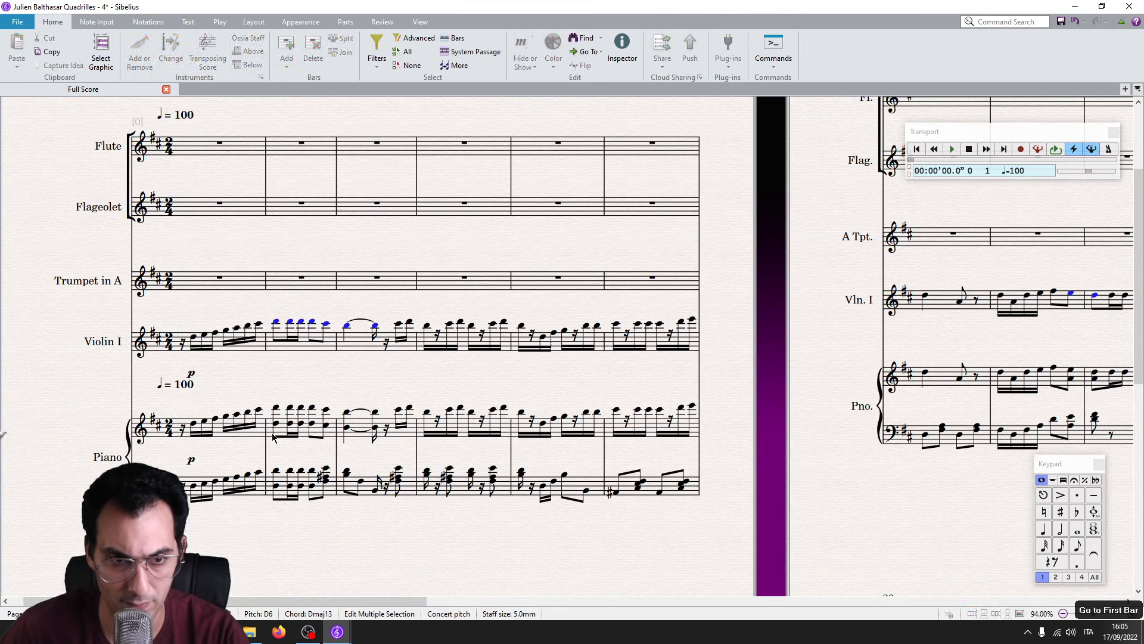
{"action": "scroll", "coordinate": [284, 386], "scroll_direction": "down", "scroll_amount": 2}
{"action": "key", "text": "Escape"}
Select the whole score, optimise and reset its note spacing, and review the Violin I line.
{"action": "key", "text": "ctrl+a"}
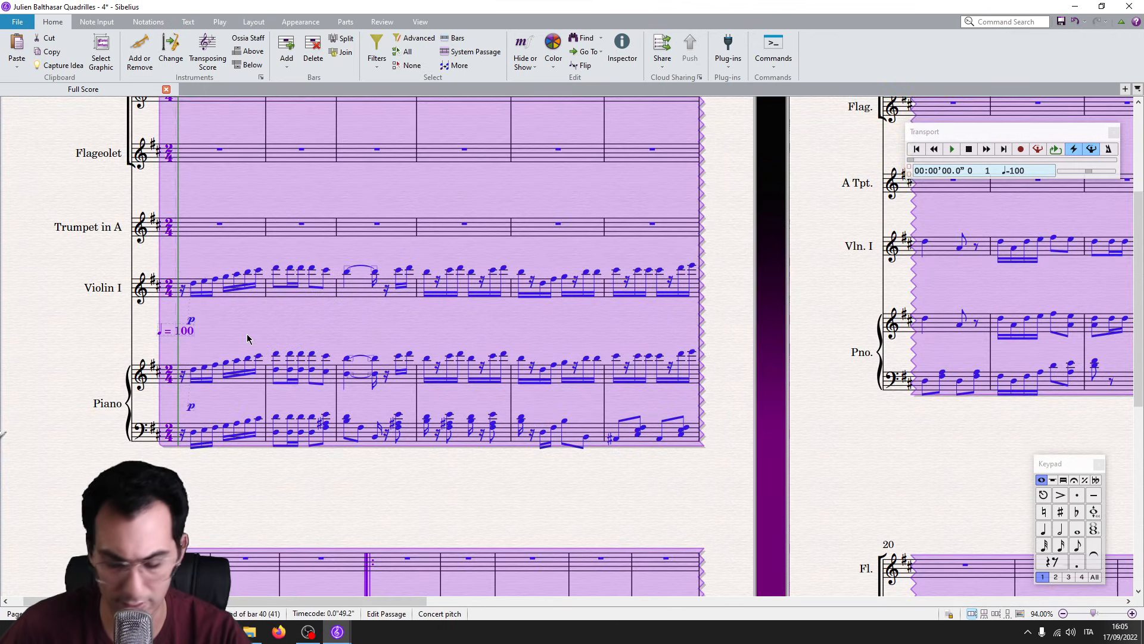
{"action": "key", "text": "Escape"}
{"action": "scroll", "coordinate": [248, 339], "scroll_direction": "down", "scroll_amount": 3}
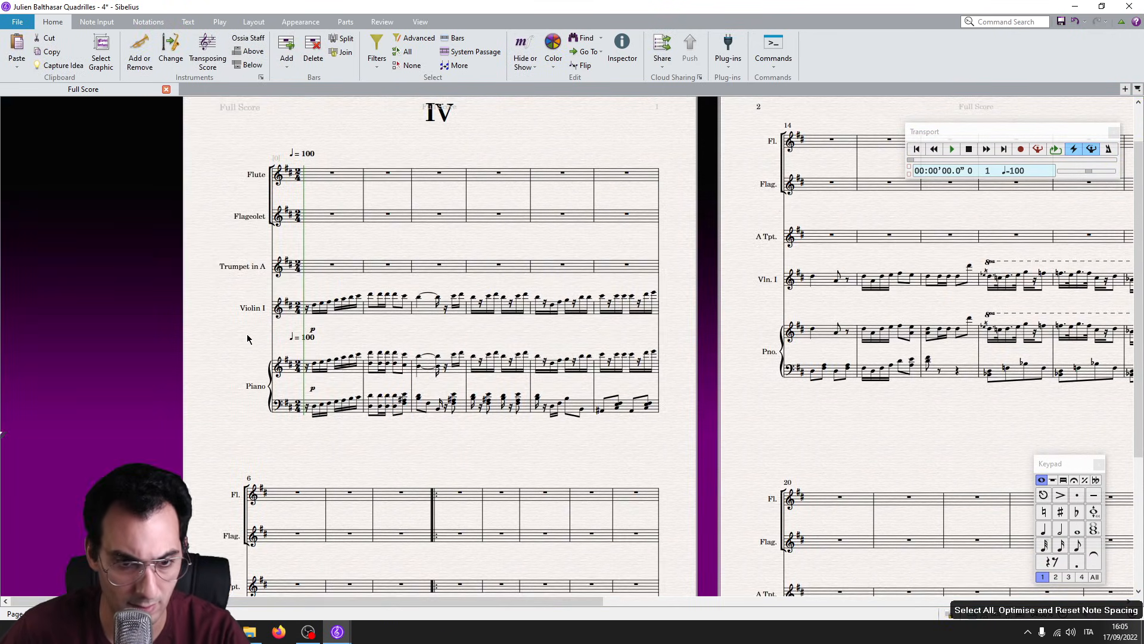
{"action": "scroll", "coordinate": [374, 491], "scroll_direction": "down", "scroll_amount": 5}
{"action": "scroll", "coordinate": [474, 374], "scroll_direction": "up", "scroll_amount": 3}
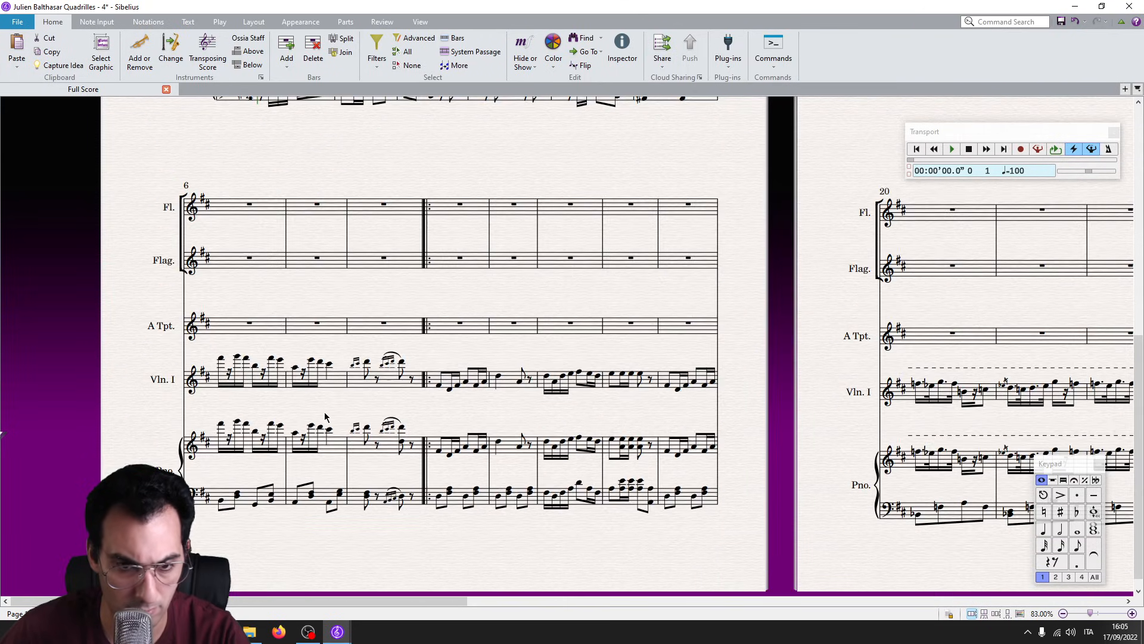
{"action": "scroll", "coordinate": [473, 375], "scroll_direction": "up", "scroll_amount": 2}
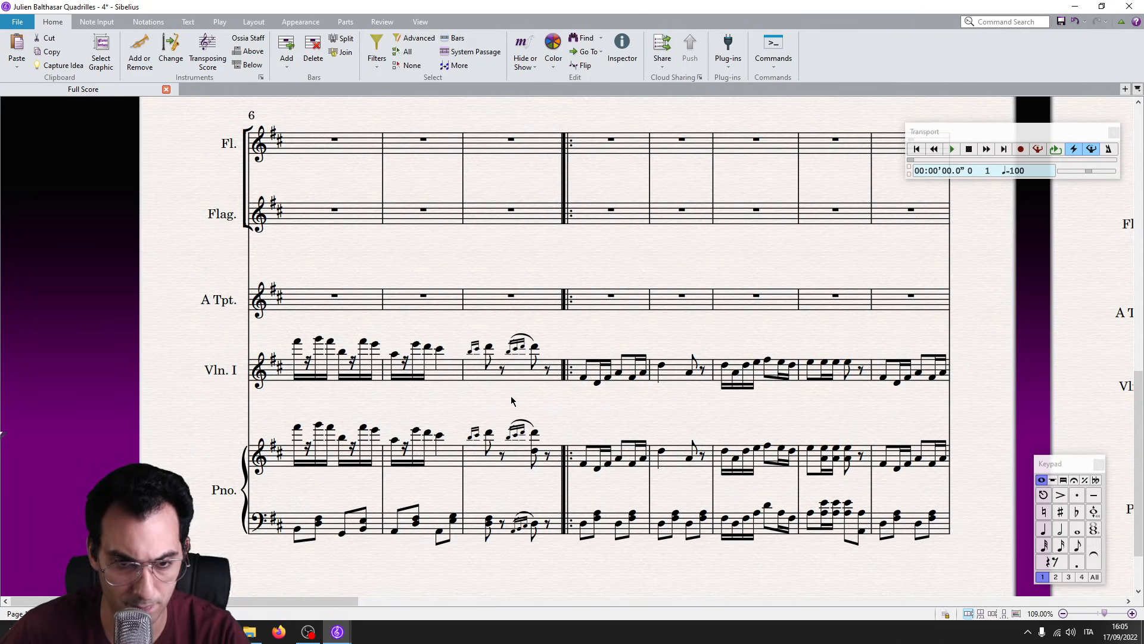
{"action": "scroll", "coordinate": [491, 500], "scroll_direction": "up", "scroll_amount": 5}
Add a trill to the tied quarter note in Violin I's third bar with the G-G Add Trill macro.
{"action": "key", "text": "ctrl+alt+m"}
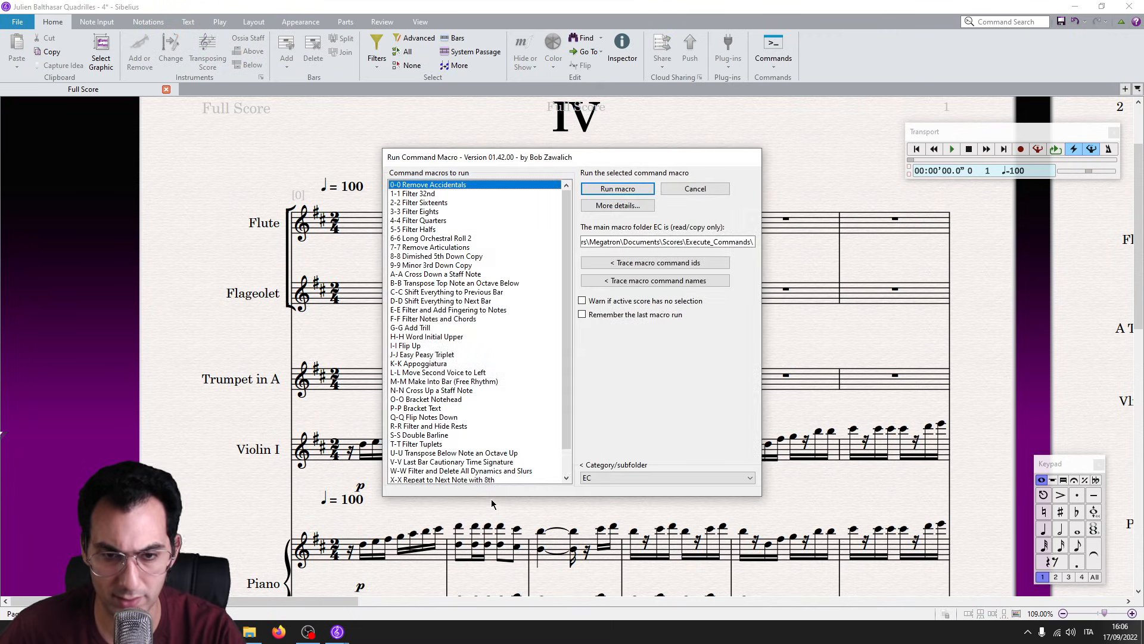
{"action": "left_click", "coordinate": [428, 329]}
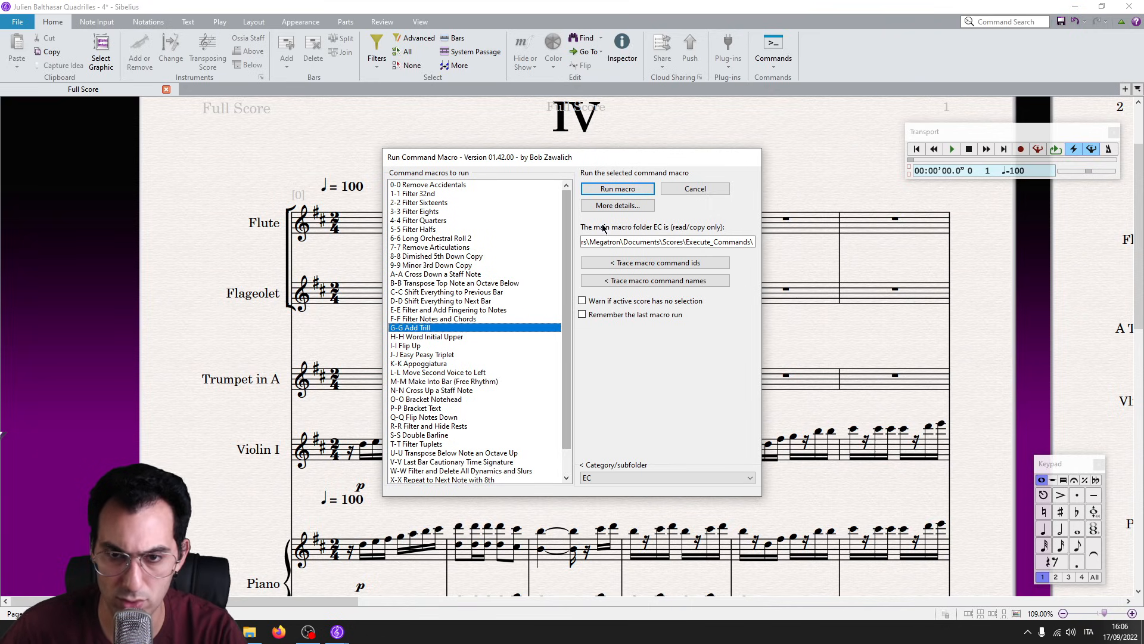
{"action": "left_click", "coordinate": [719, 191]}
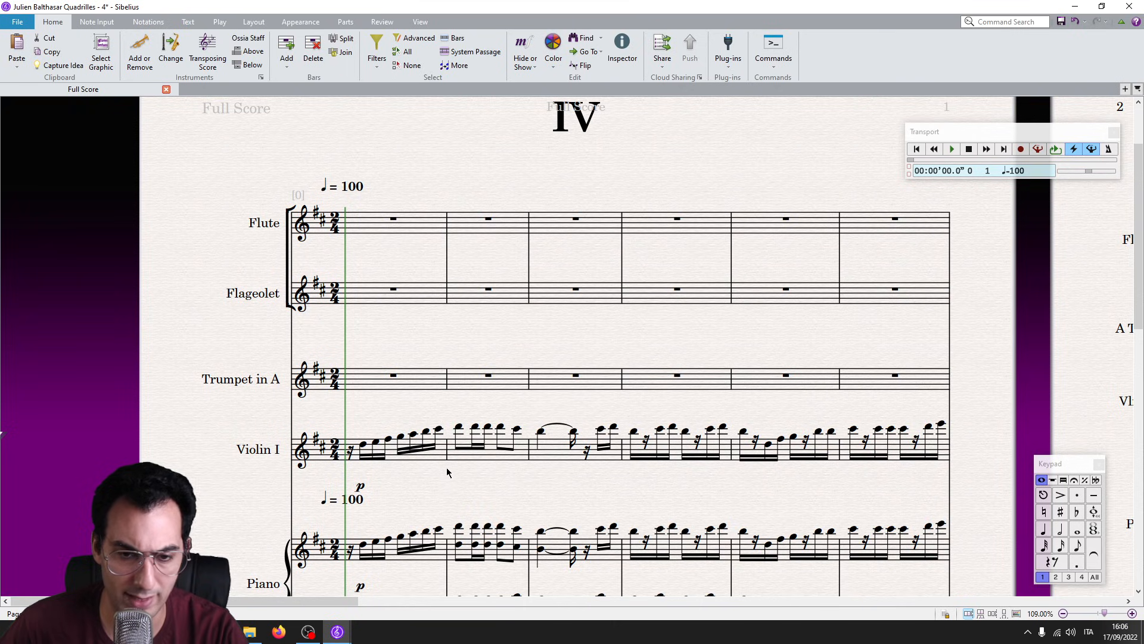
{"action": "left_click", "coordinate": [541, 433]}
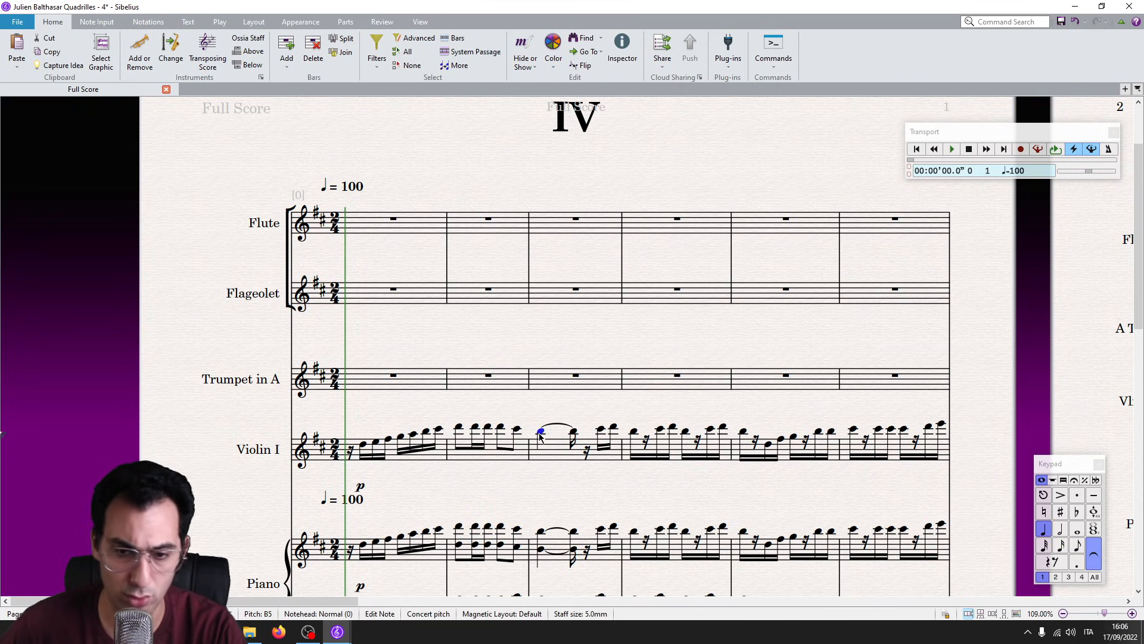
{"action": "key", "text": "ctrl+shift+m"}
{"action": "key", "text": "t"}
{"action": "key", "text": "Return"}
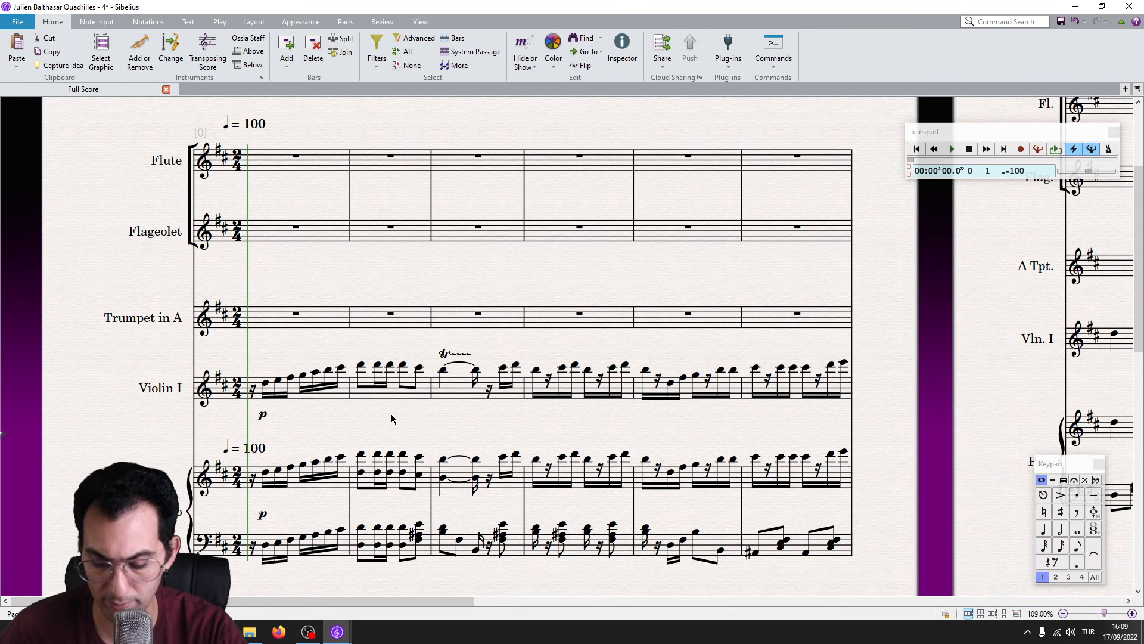
Check the list of command macros without running any and switch to the Luqman e Gabriele score.
{"action": "key", "text": "ctrl+shift+m"}
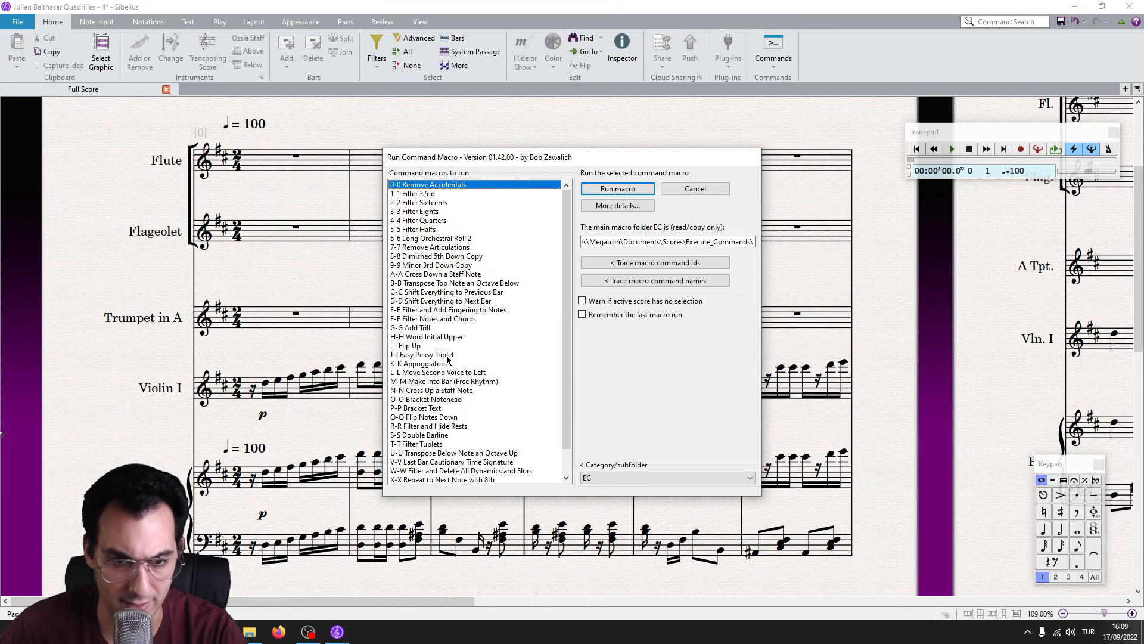
{"action": "key", "text": "Escape"}
{"action": "left_click", "coordinate": [344, 632]}
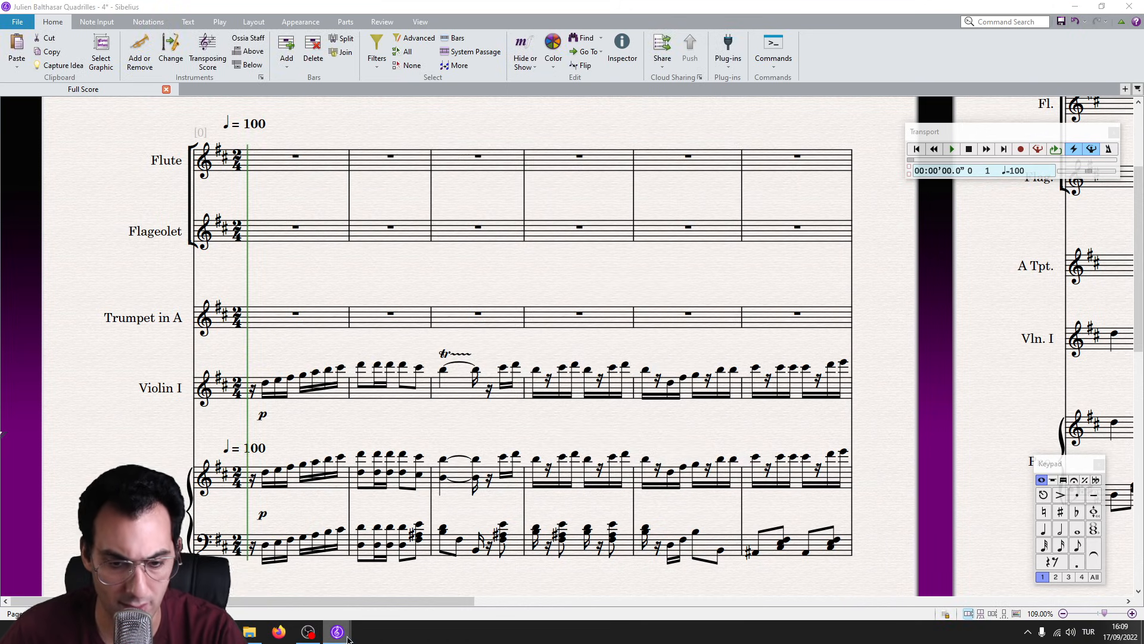
{"action": "left_click", "coordinate": [337, 581]}
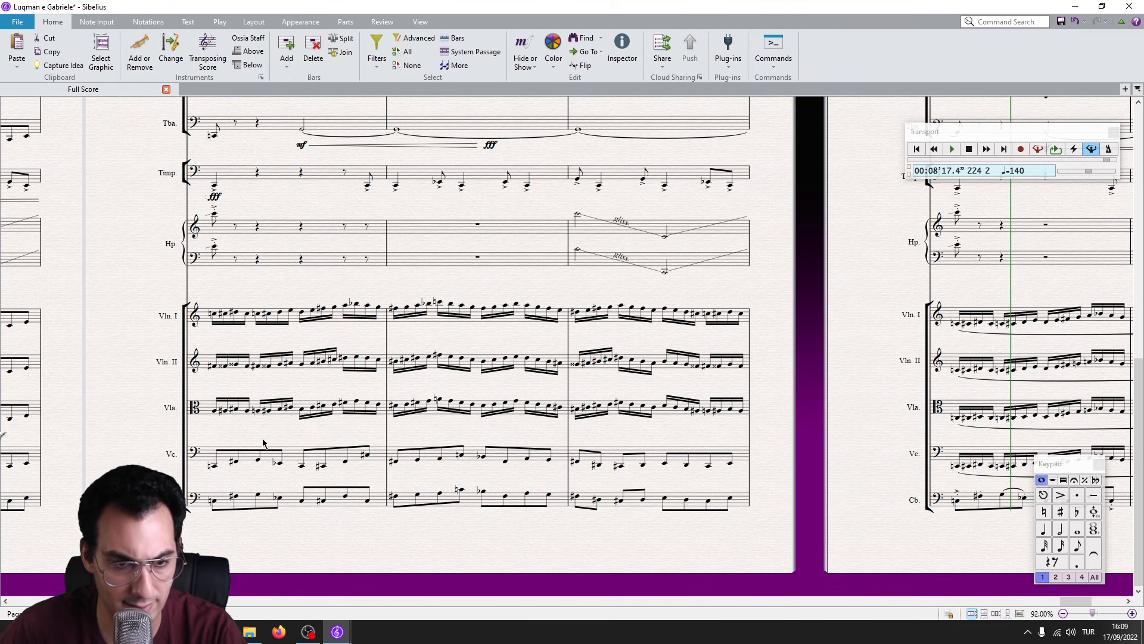
Add "pizz." text at the start of the page's first bar on all five string staves, from Violin I to Contrabass.
{"action": "left_click", "coordinate": [287, 506]}
{"action": "left_click_drag", "start_coordinate": [127, 411], "coordinate": [337, 365]}
{"action": "left_click", "coordinate": [423, 315], "text": "shift"}
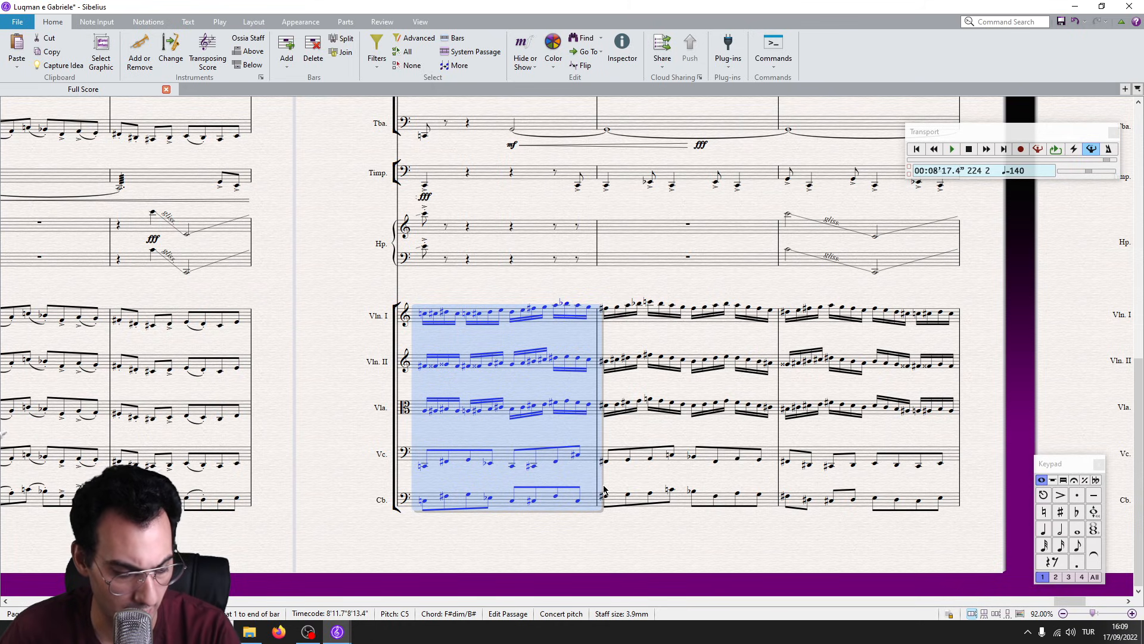
{"action": "key", "text": "ctrl+v"}
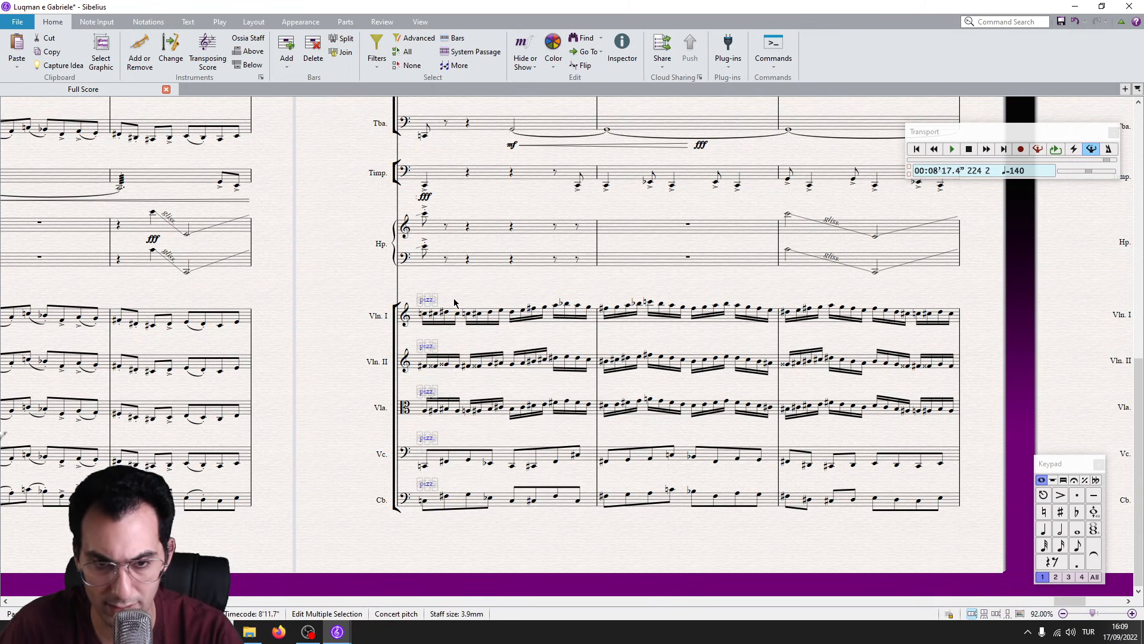
Capitalise the initial letter of the five selected "pizz." texts with the H-H Word Initial Upper macro and clear the selection.
{"action": "scroll", "coordinate": [443, 284], "scroll_direction": "up", "scroll_amount": 3}
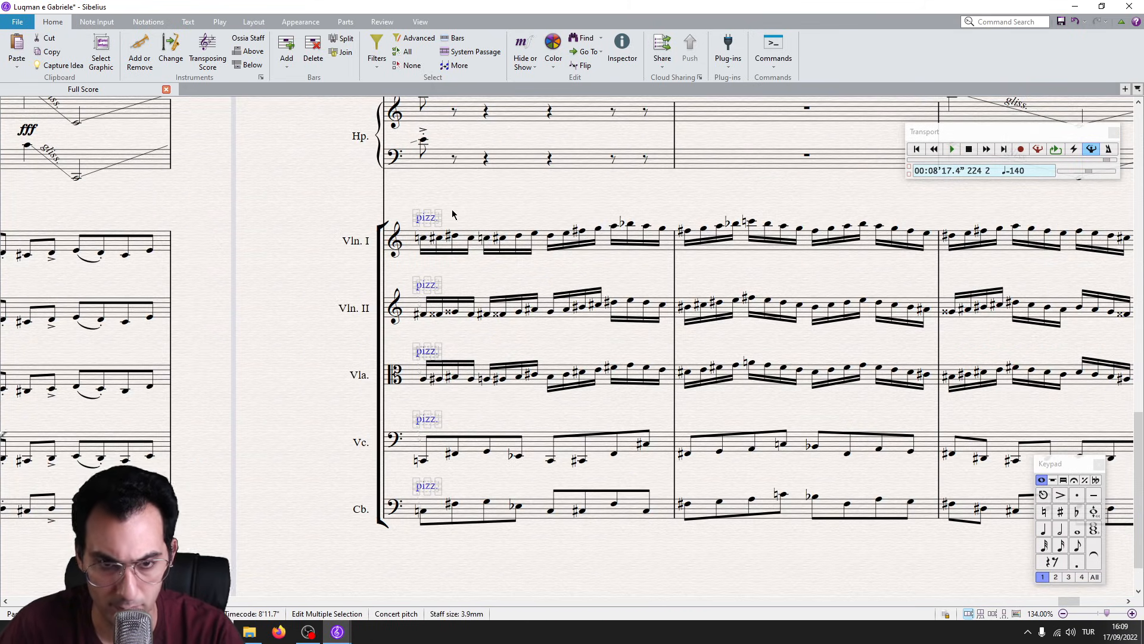
{"action": "key", "text": "ctrl+shift+e"}
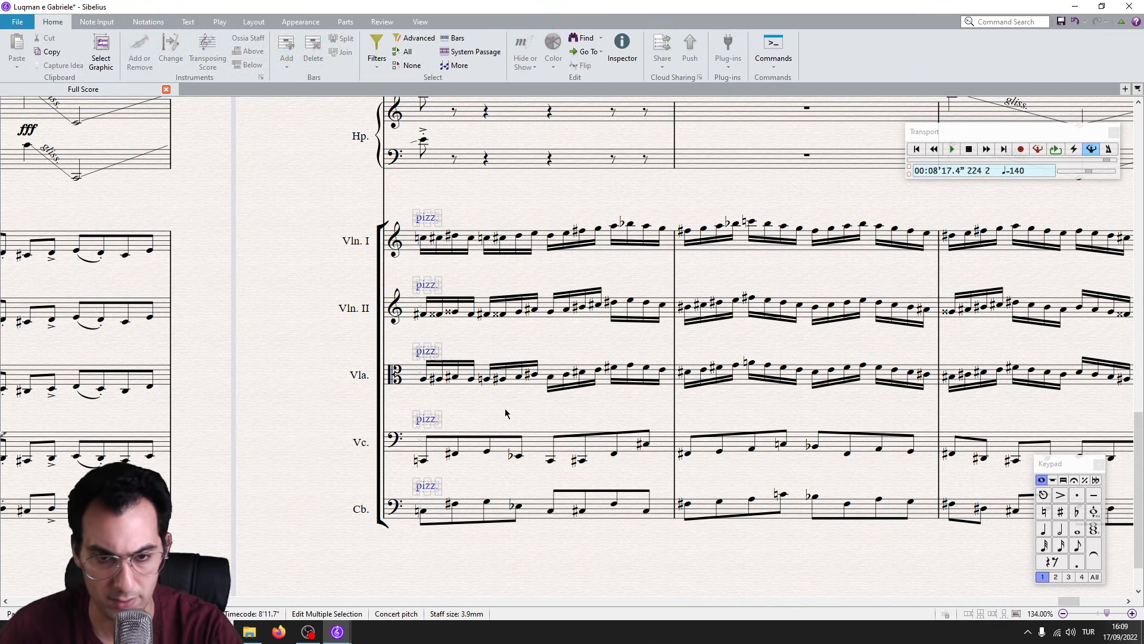
{"action": "key", "text": "h"}
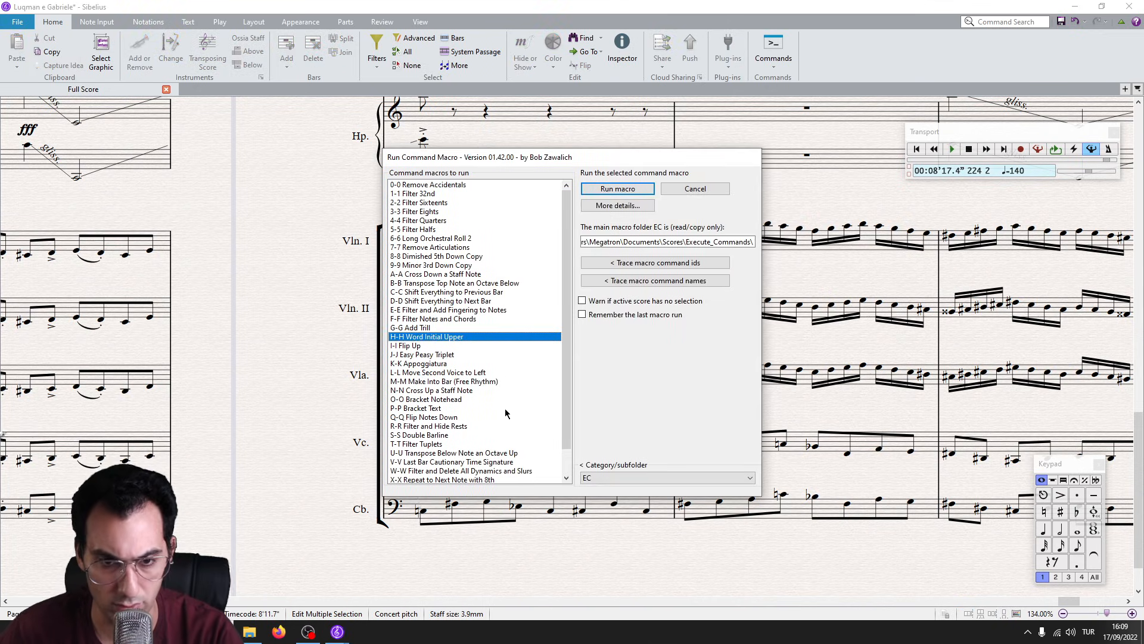
{"action": "key", "text": "Return"}
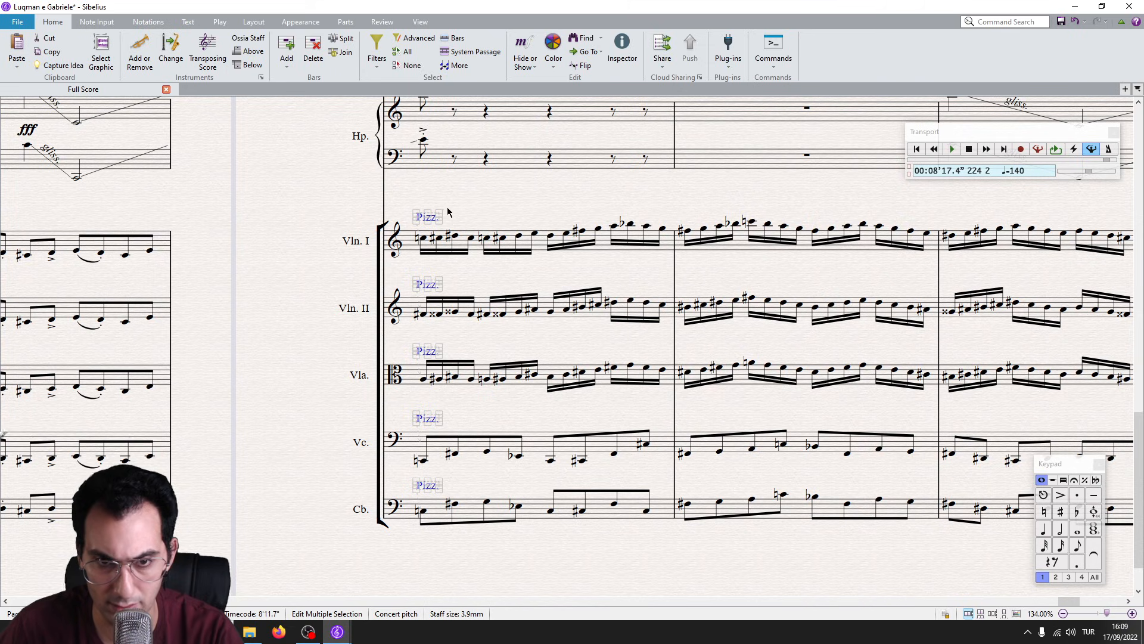
{"action": "key", "text": "Escape"}
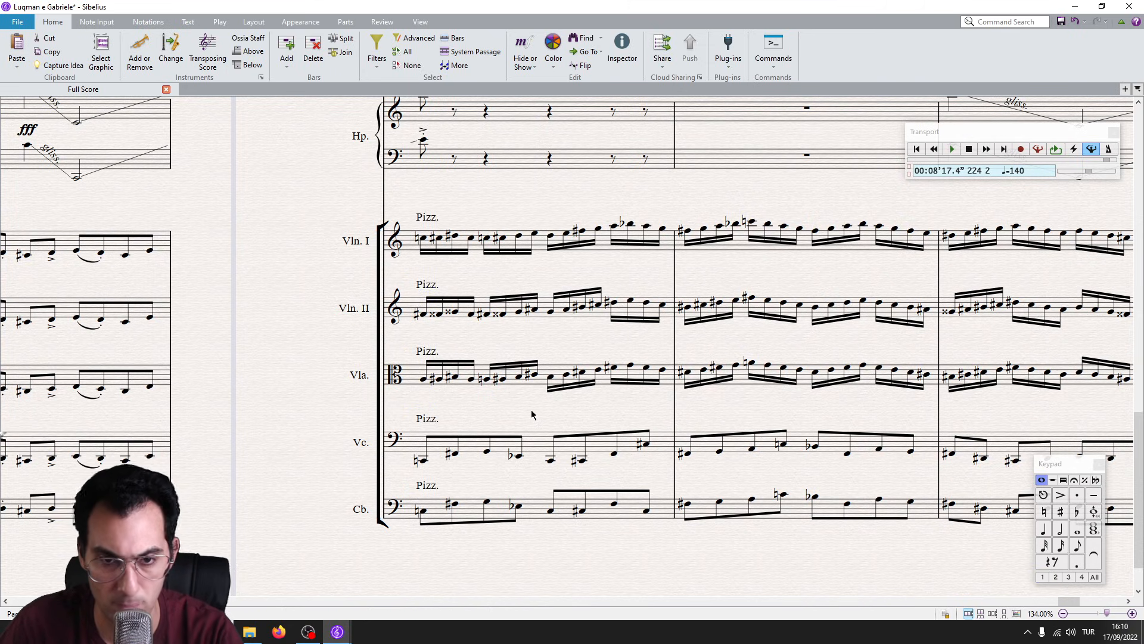
Review the I-I Flip Notes Up and Q-Q Flip Notes Down macros in the list of command macros.
{"action": "key", "text": "ctrl+shift+m"}
{"action": "key", "text": "i"}
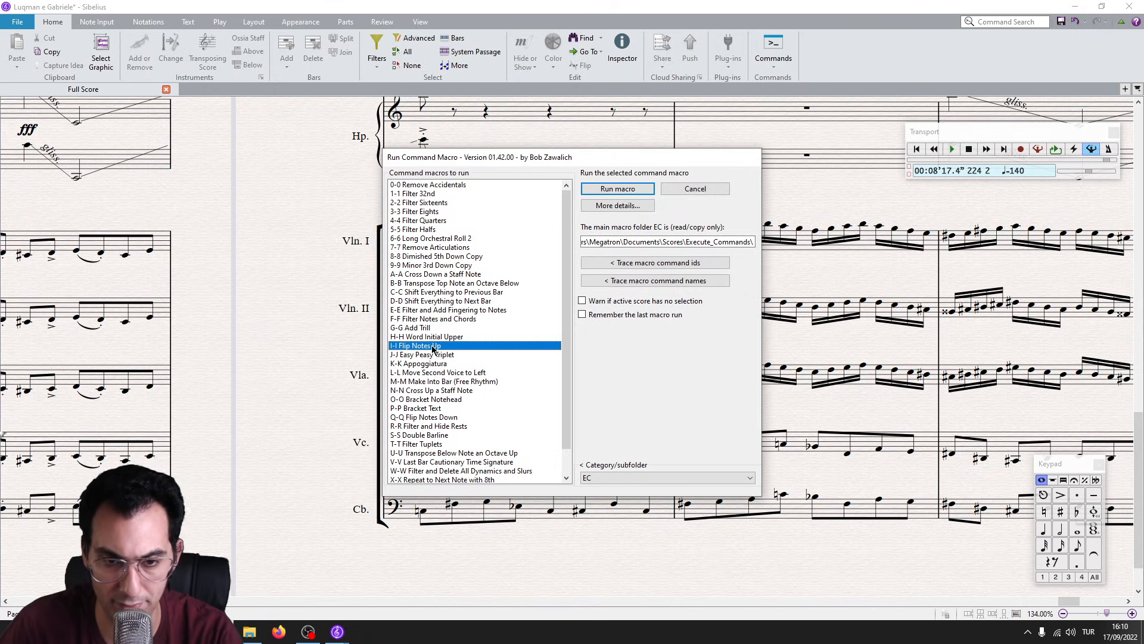
{"action": "scroll", "coordinate": [501, 367], "scroll_direction": "down", "scroll_amount": 1}
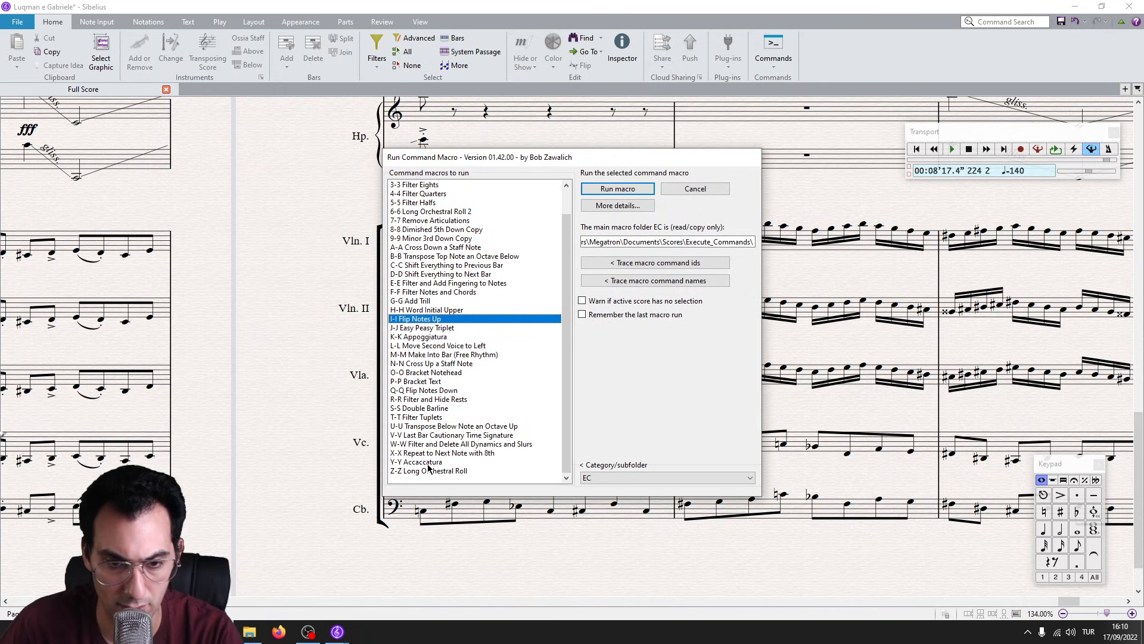
{"action": "left_click", "coordinate": [441, 391]}
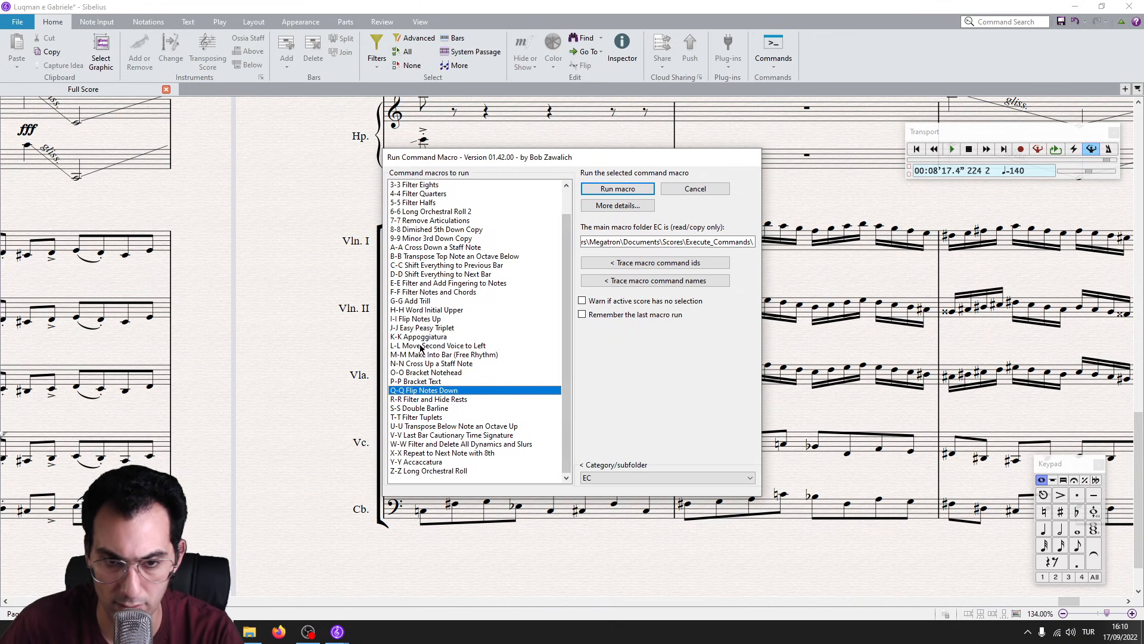
{"action": "key", "text": "Return"}
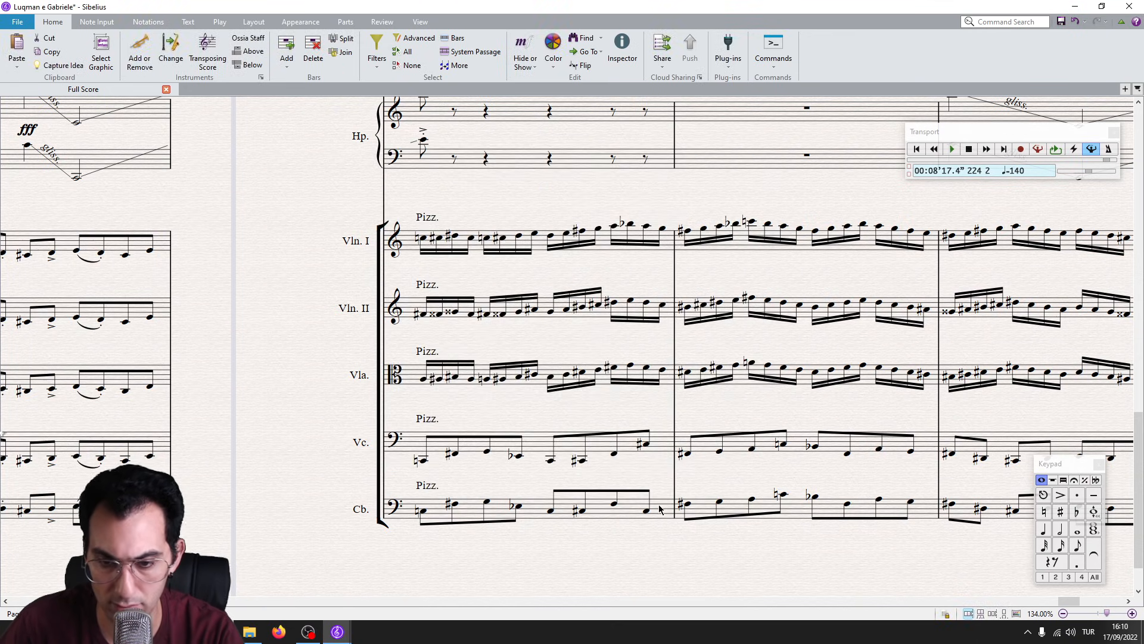
Select the three bars ending at bar 223 on all string staves and run the Q-Q Flip Notes Down macro on them.
{"action": "left_click", "coordinate": [931, 247], "text": "shift"}
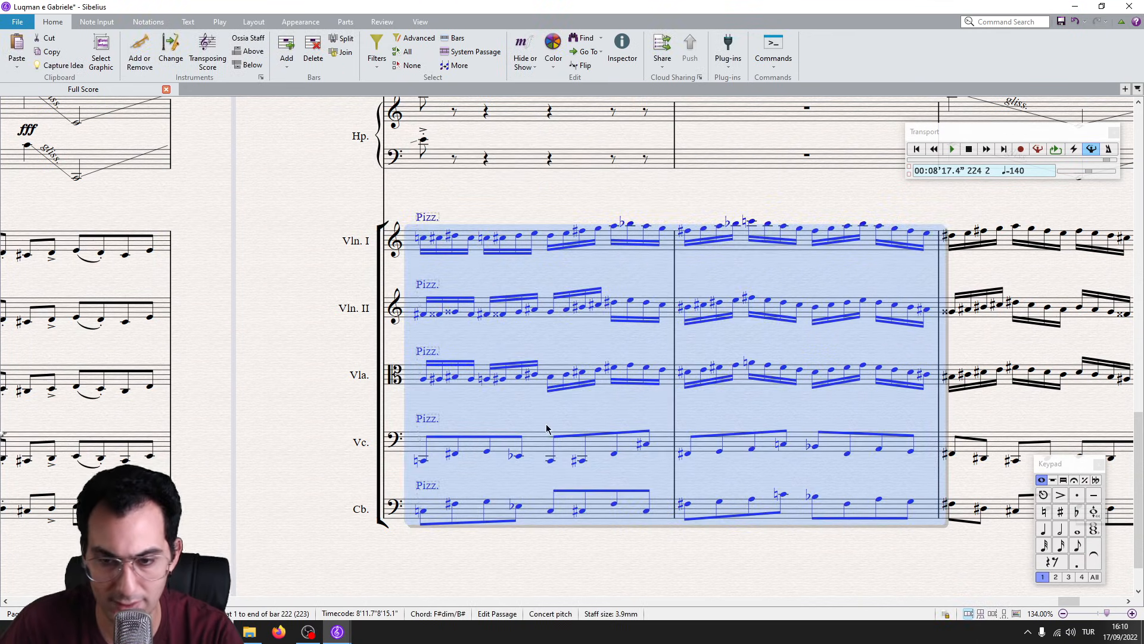
{"action": "scroll", "coordinate": [447, 418], "scroll_direction": "right", "scroll_amount": 3}
{"action": "scroll", "coordinate": [650, 386], "scroll_direction": "right", "scroll_amount": 3}
{"action": "left_click", "coordinate": [658, 391], "text": "shift"}
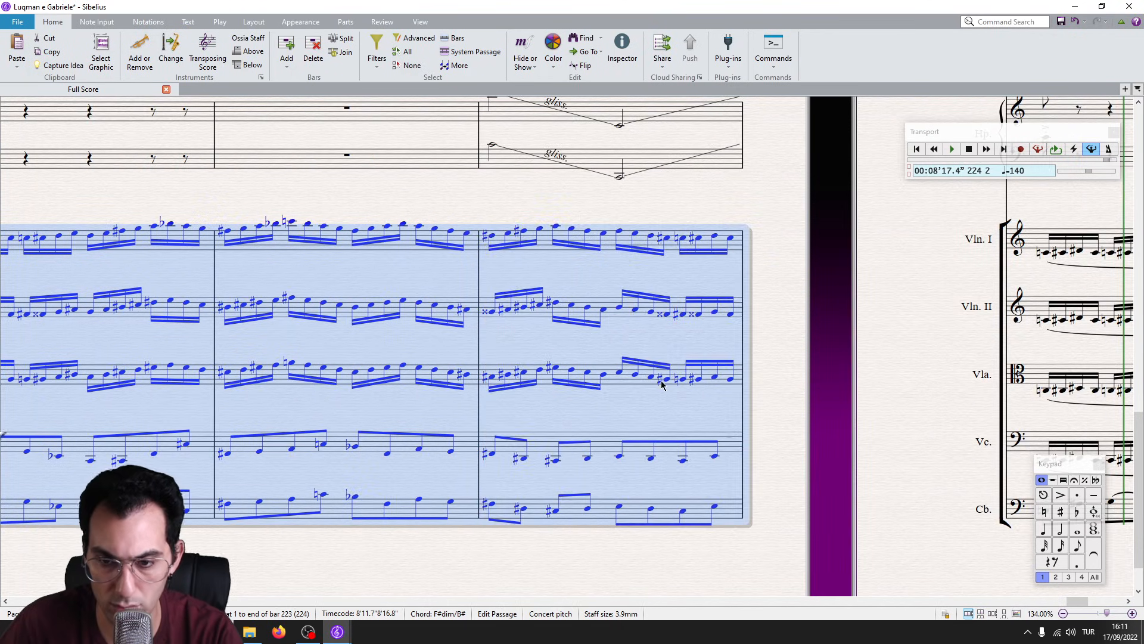
{"action": "scroll", "coordinate": [596, 391], "scroll_direction": "left", "scroll_amount": 2}
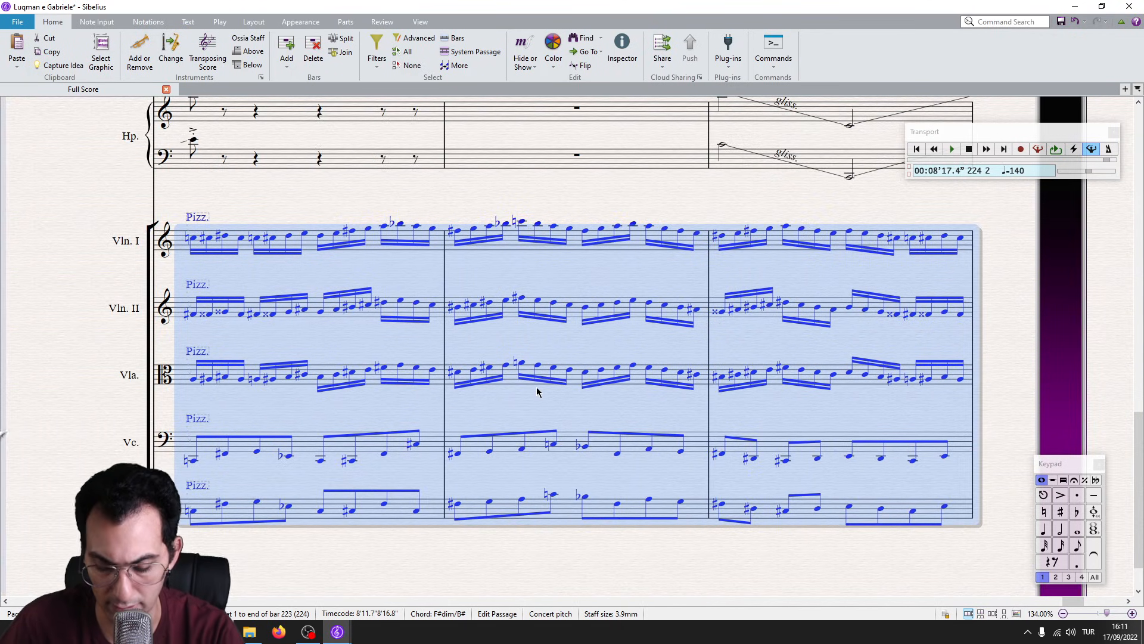
{"action": "key", "text": "ctrl+shift+e"}
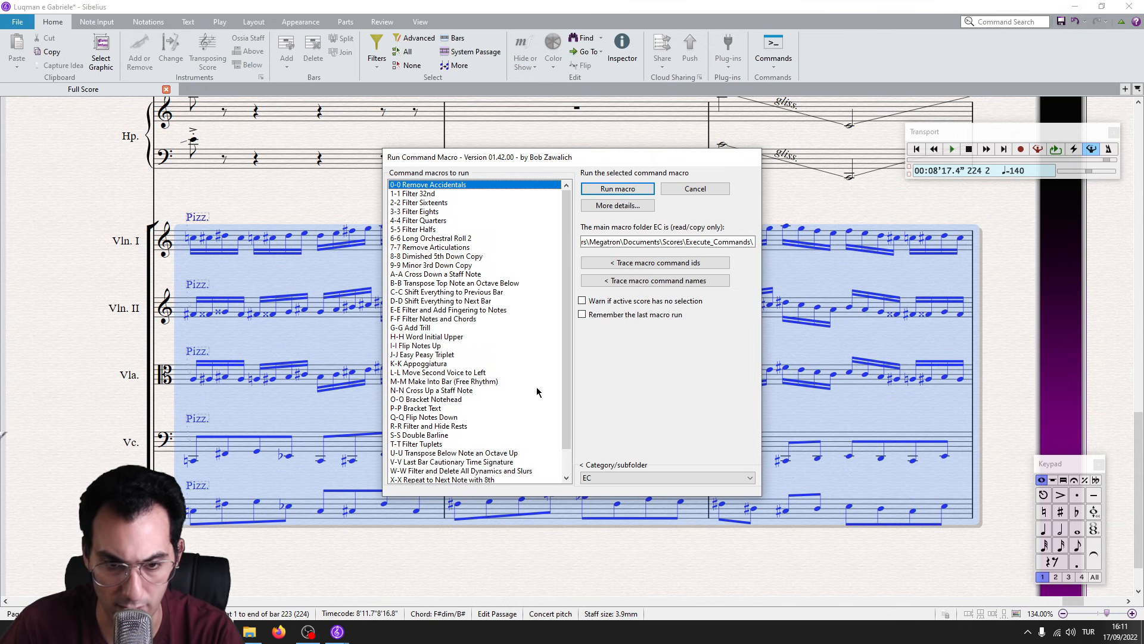
{"action": "key", "text": "q"}
{"action": "left_click", "coordinate": [623, 189]}
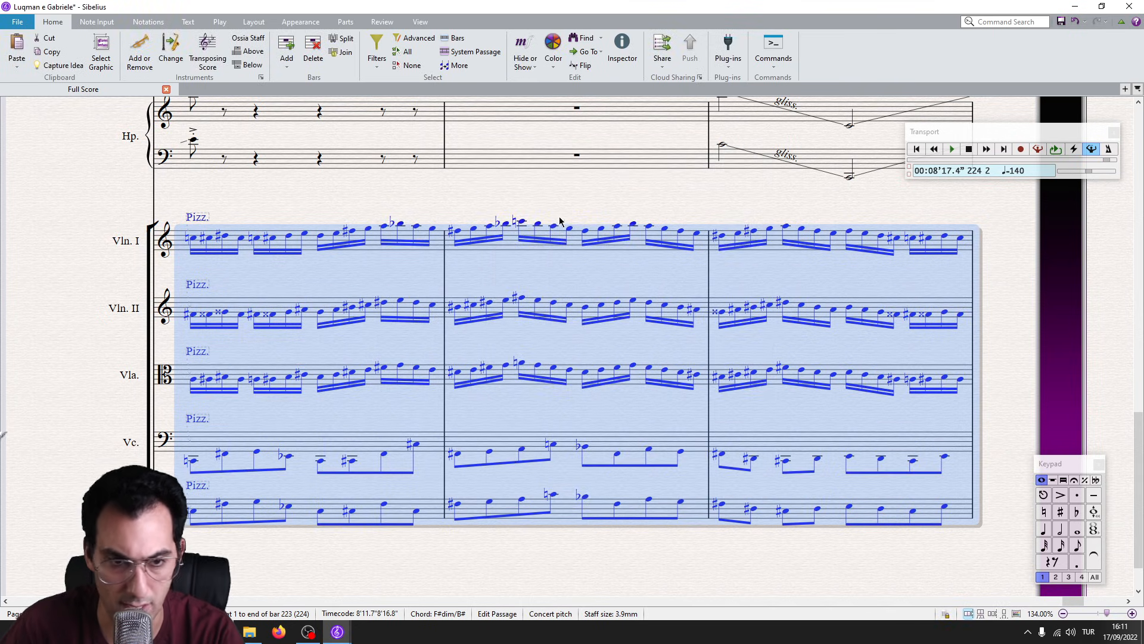
Run the I-I Flip Notes Up macro on the selected three-bar string passage.
{"action": "key", "text": "ctrl+alt+m"}
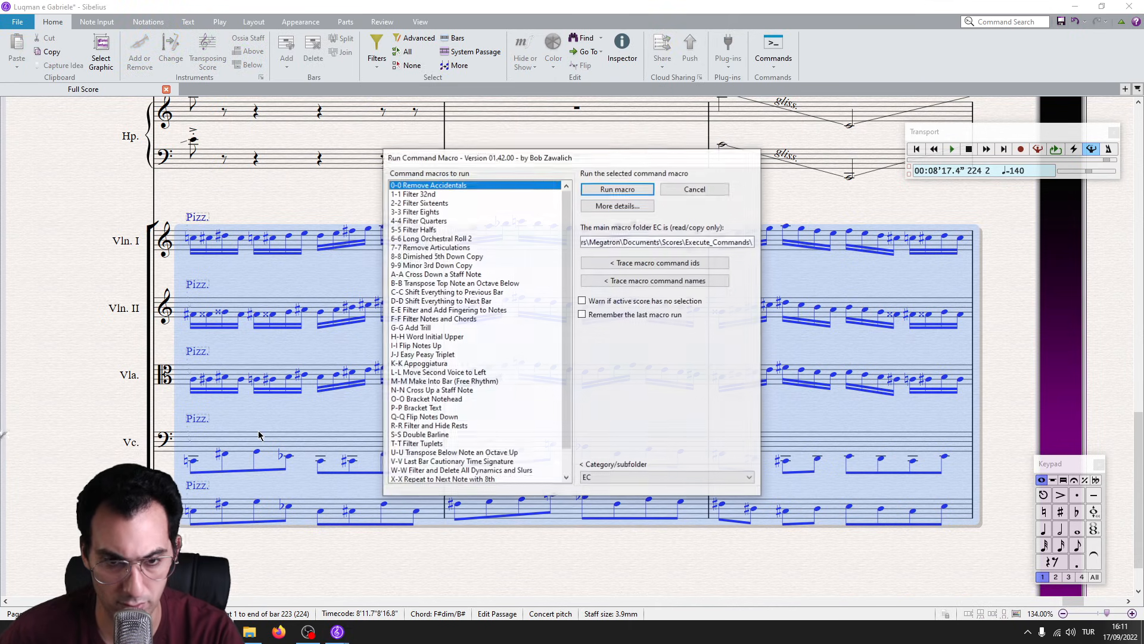
{"action": "key", "text": "i"}
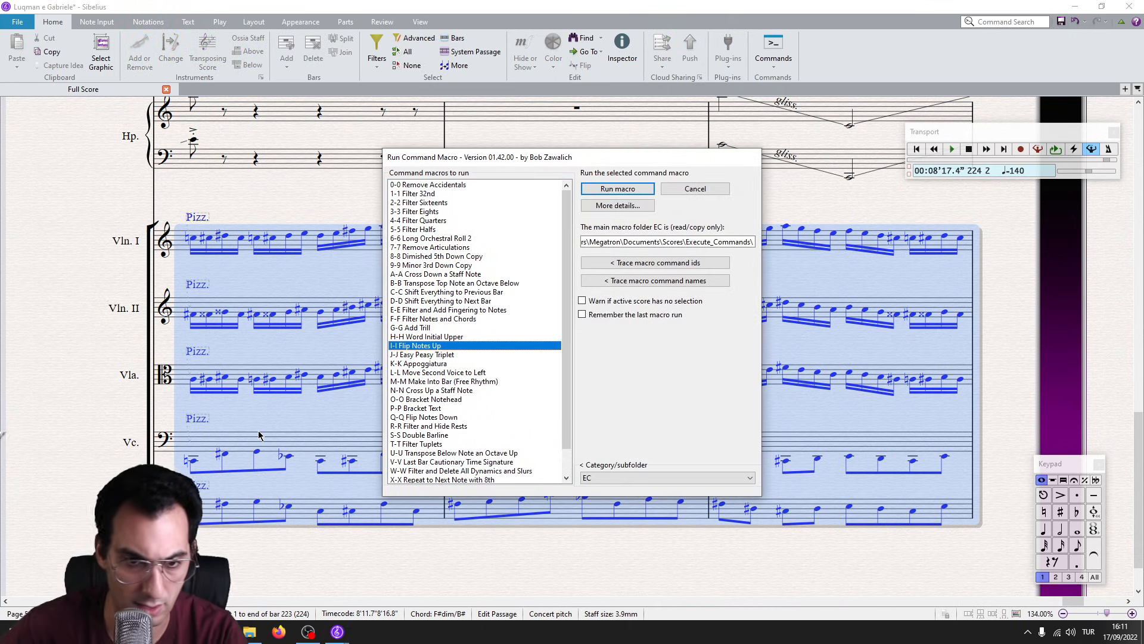
{"action": "left_click", "coordinate": [642, 189]}
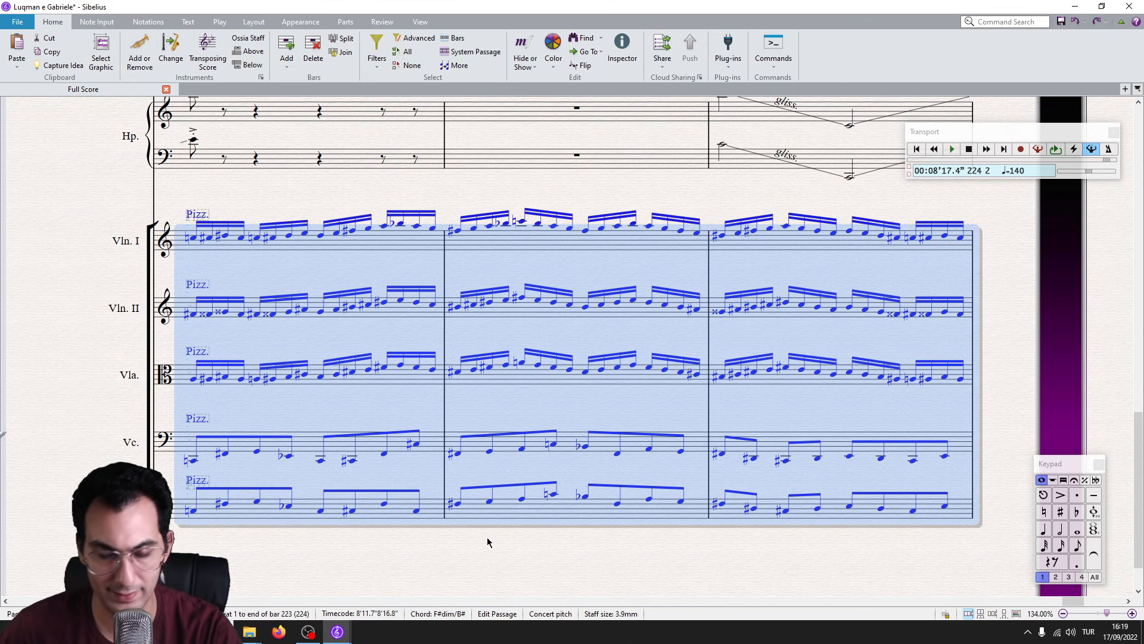
Locate the J-J Easy Peasy Triplet macro in the list and examine the quarter-eighth triplet opening bar 204 in the Rach 3 score.
{"action": "key", "text": "ctrl+shift+e"}
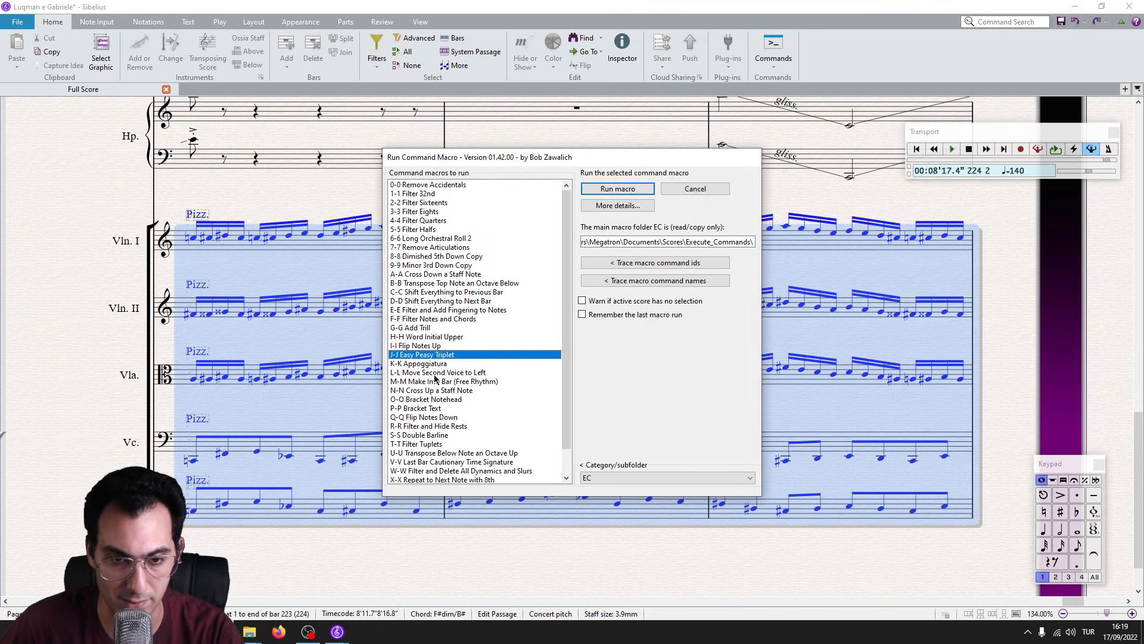
{"action": "key", "text": "Escape"}
{"action": "mouse_move", "coordinate": [337, 631]}
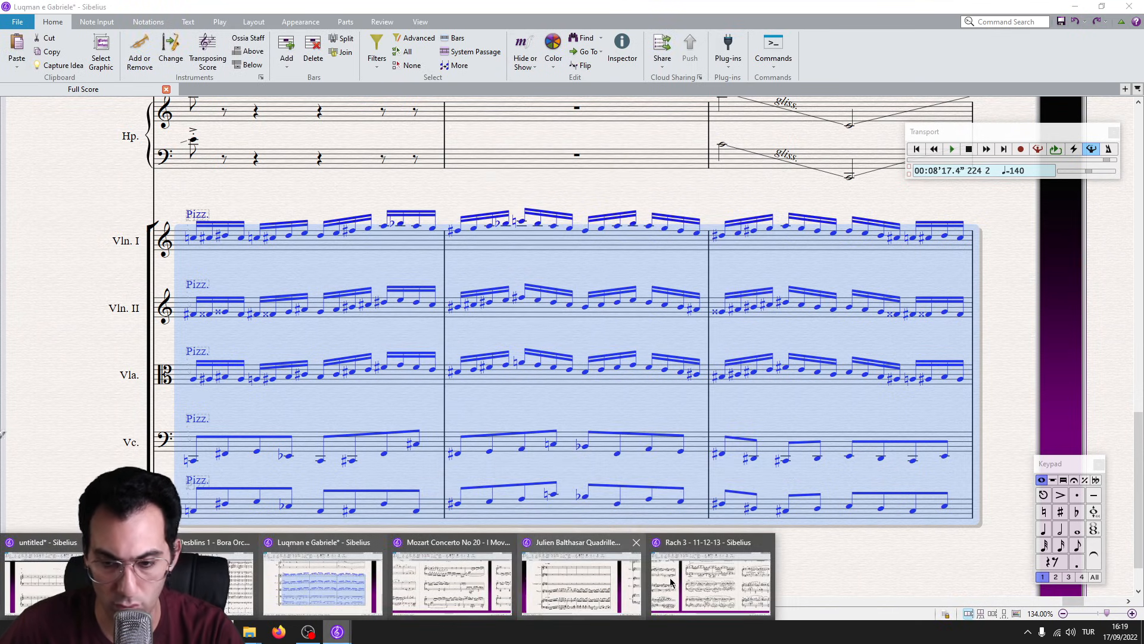
{"action": "left_click", "coordinate": [704, 575]}
{"action": "scroll", "coordinate": [468, 430], "scroll_direction": "down", "scroll_amount": 3}
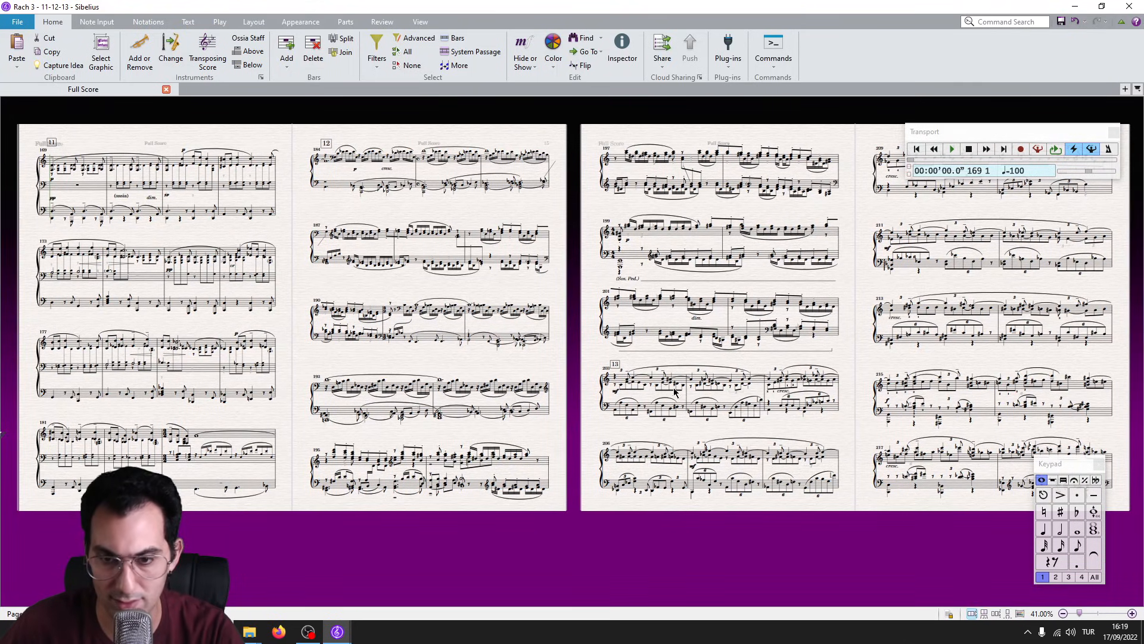
{"action": "left_click_drag", "start_coordinate": [668, 356], "coordinate": [410, 379]}
{"action": "scroll", "coordinate": [410, 379], "scroll_direction": "up", "scroll_amount": 5}
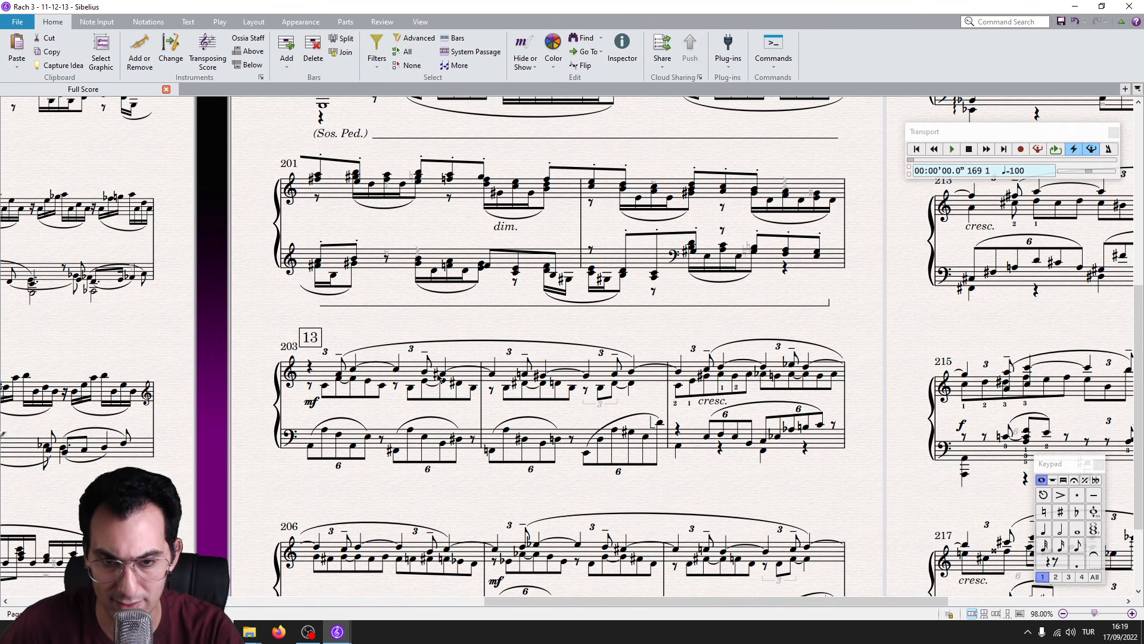
{"action": "left_click", "coordinate": [494, 379]}
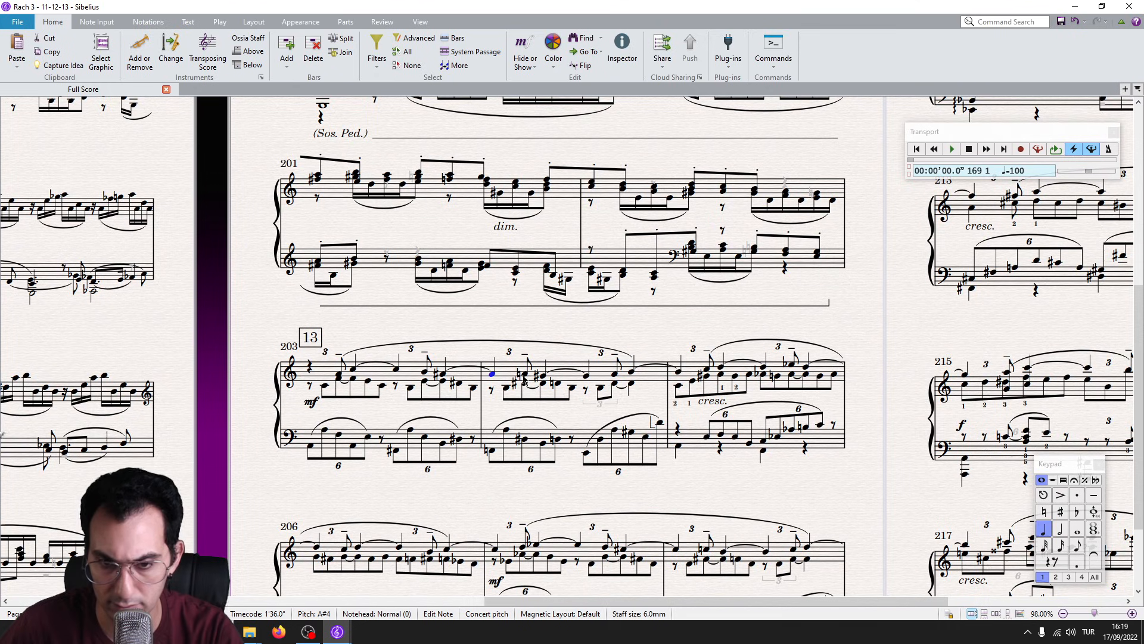
{"action": "left_click", "coordinate": [523, 375], "text": "shift"}
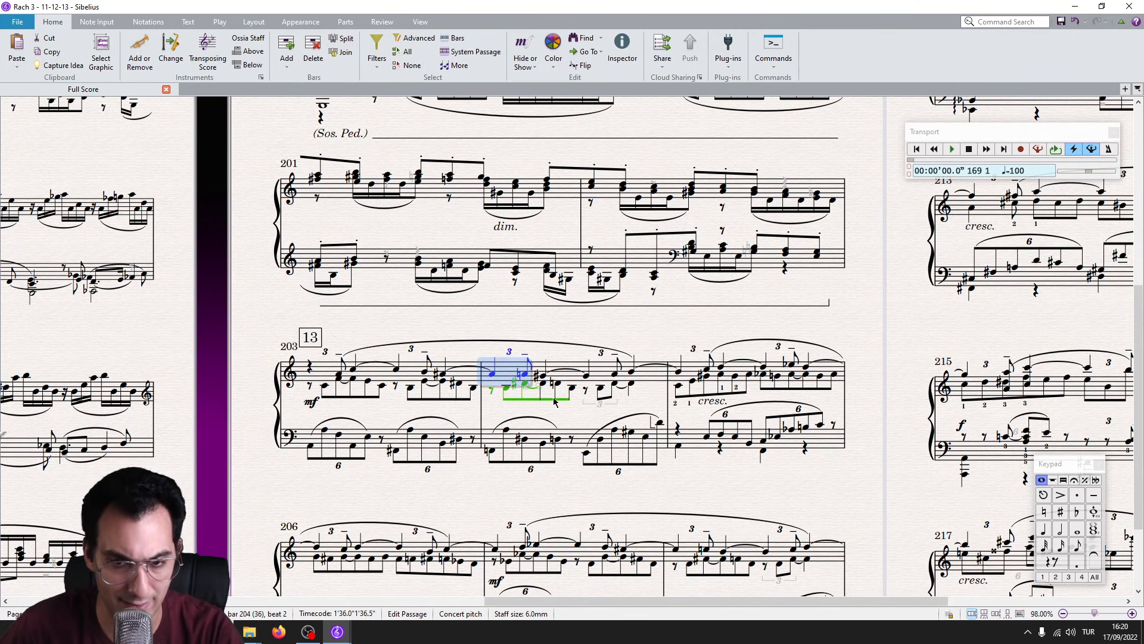
{"action": "scroll", "coordinate": [555, 401], "scroll_direction": "down", "scroll_amount": 2}
{"action": "key", "text": "Escape"}
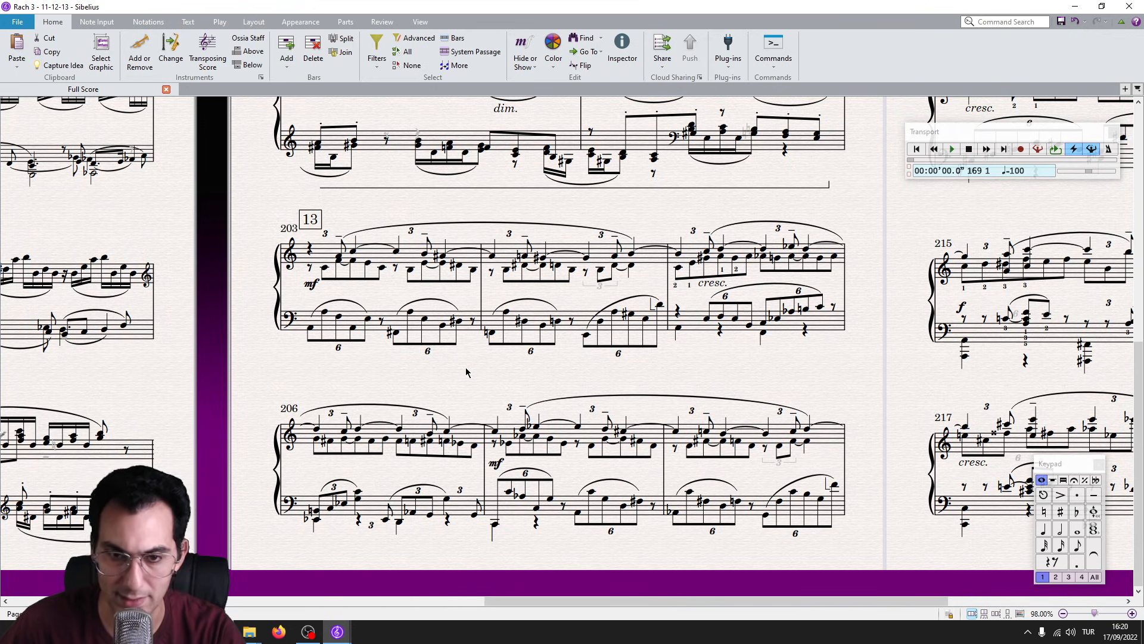
Switch to the untitled score and run the J-J Easy Peasy Triplet macro on the quarter rest in bar 7.
{"action": "left_click", "coordinate": [335, 630]}
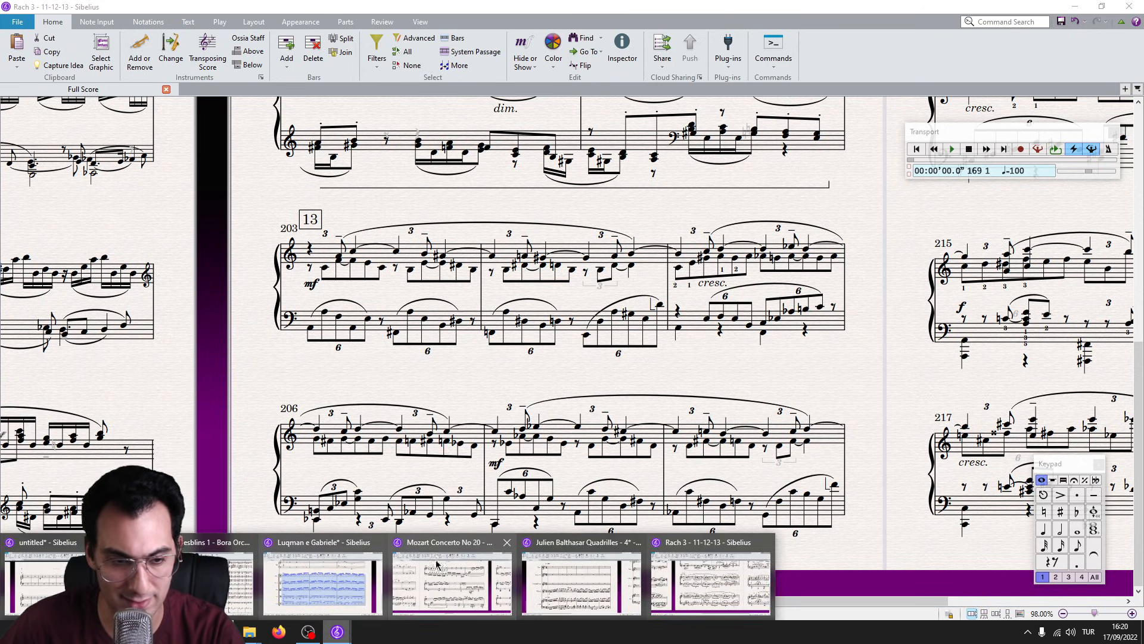
{"action": "left_click", "coordinate": [48, 582]}
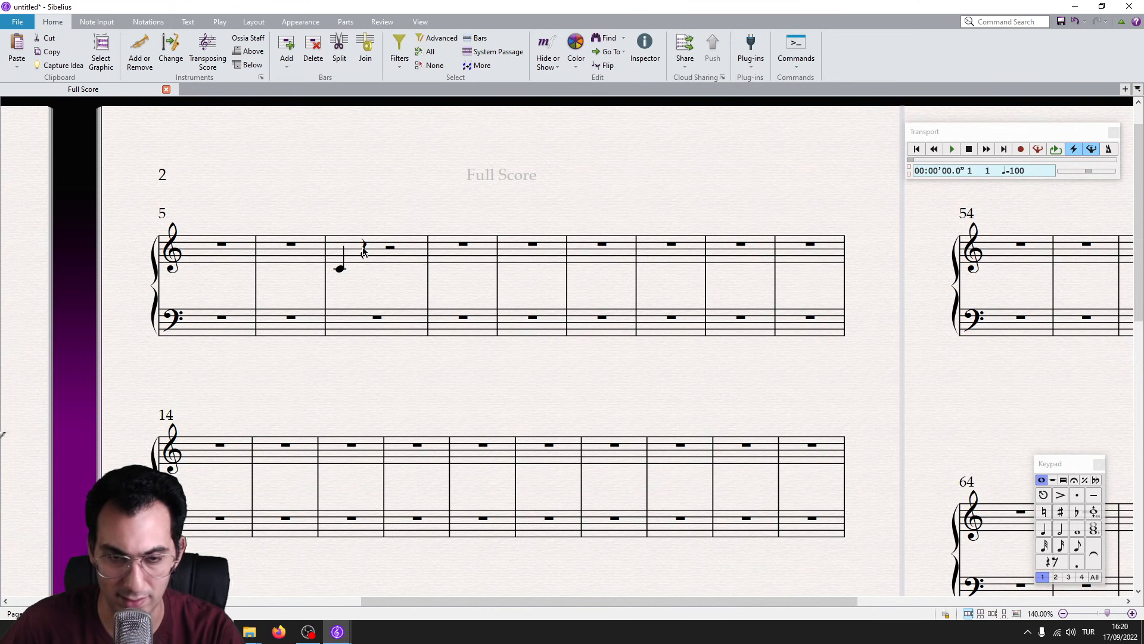
{"action": "left_click", "coordinate": [364, 249]}
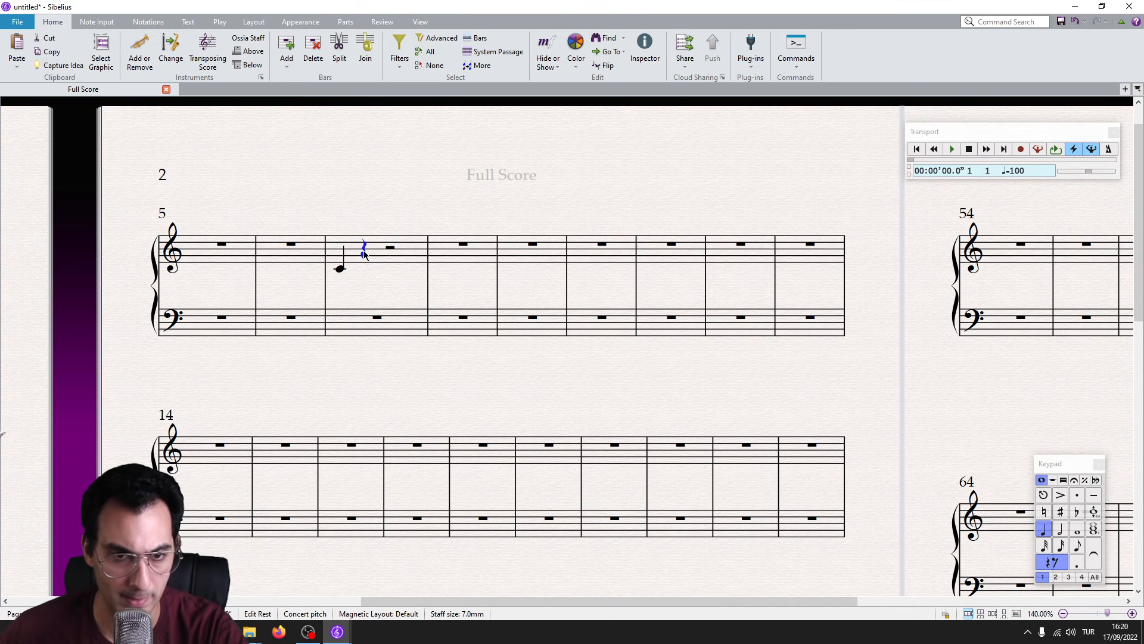
{"action": "key", "text": "ctrl+shift+r"}
{"action": "key", "text": "j"}
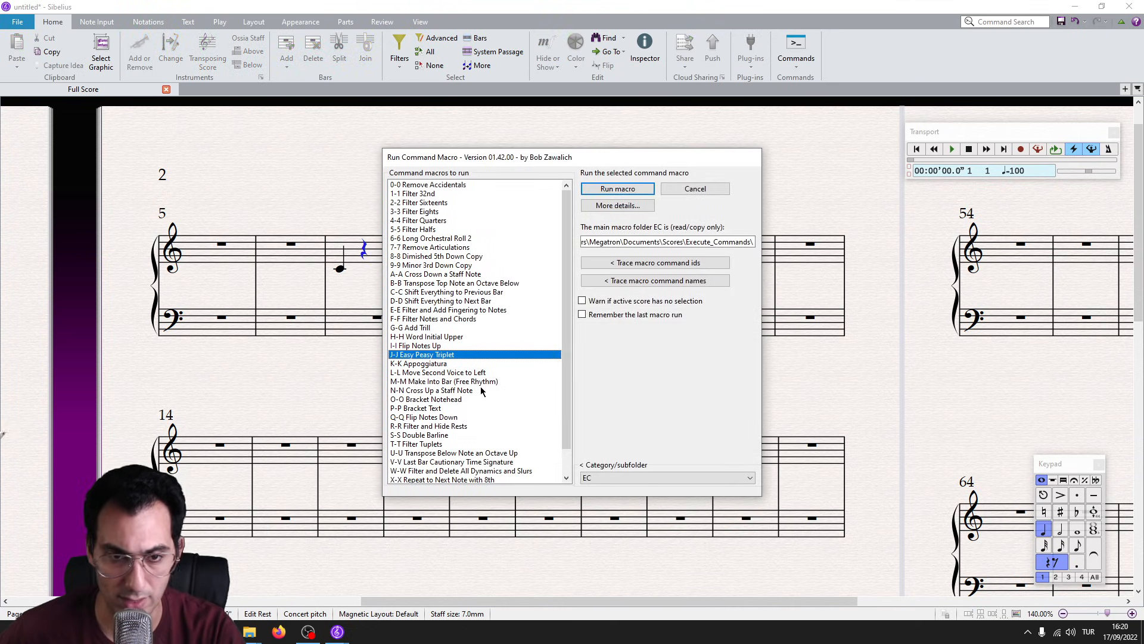
{"action": "double_click", "coordinate": [430, 356]}
Set the two notes of the first triplet in bar 7 to G3 and E4 and end note input.
{"action": "scroll", "coordinate": [357, 330], "scroll_direction": "up", "scroll_amount": 5}
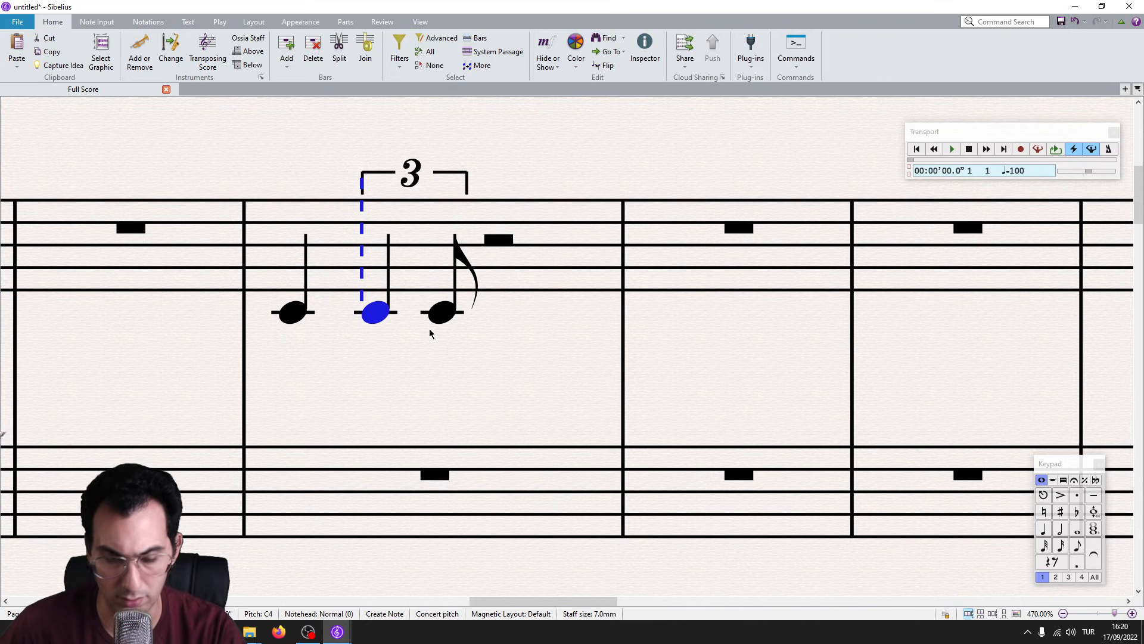
{"action": "key", "text": "g"}
{"action": "key", "text": "e"}
{"action": "key", "text": "ctrl+Up"}
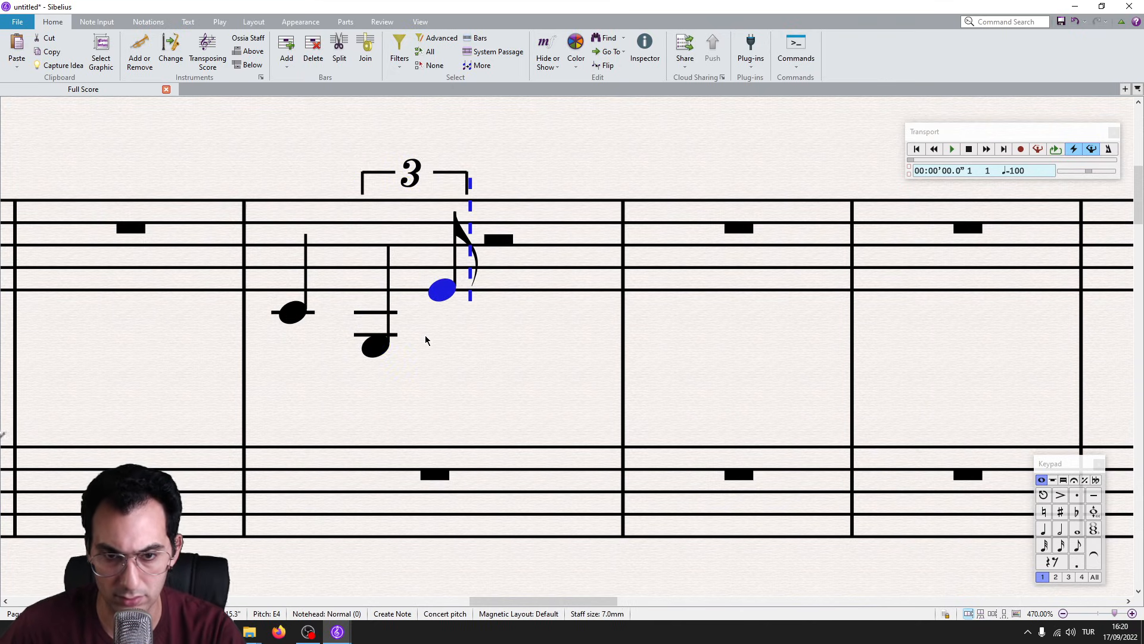
{"action": "key", "text": "Escape"}
Run the J-J Easy Peasy Triplet macro on the half rest in bar 7 and set the triplet's notes to D4 and F4.
{"action": "key", "text": "Right"}
{"action": "key", "text": "ctrl+shift+x"}
{"action": "key", "text": "j"}
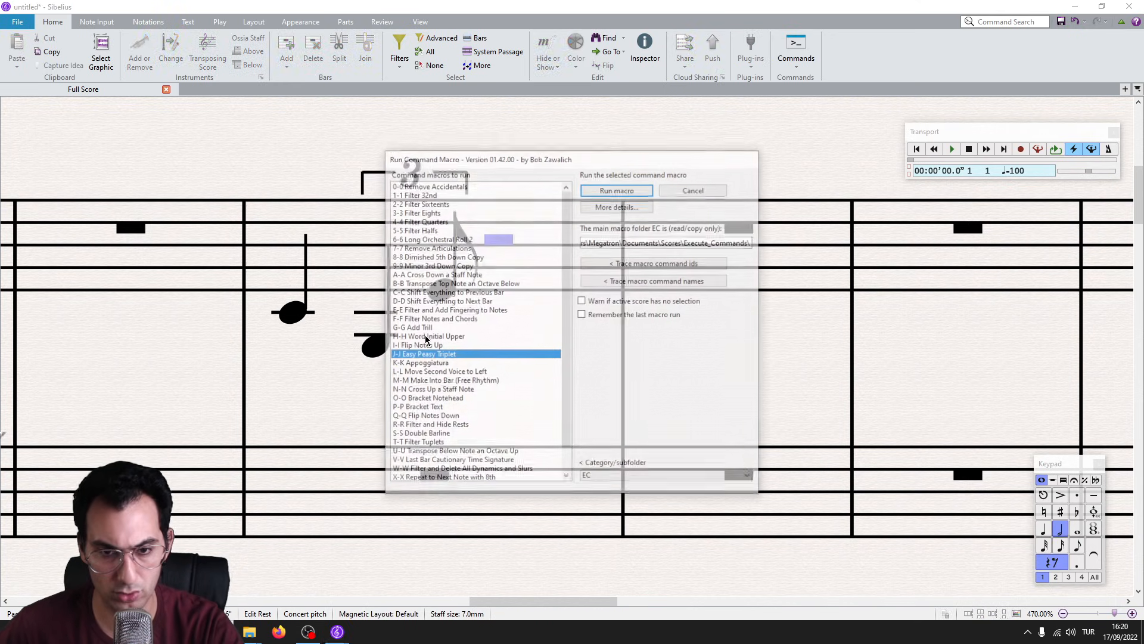
{"action": "key", "text": "Return"}
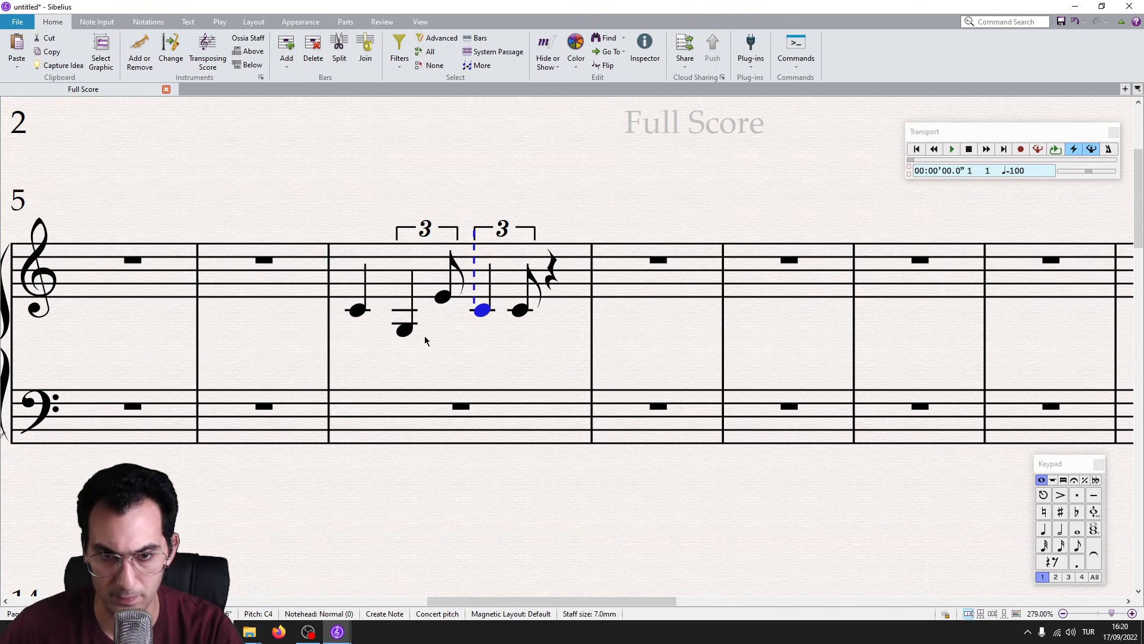
{"action": "key", "text": "d"}
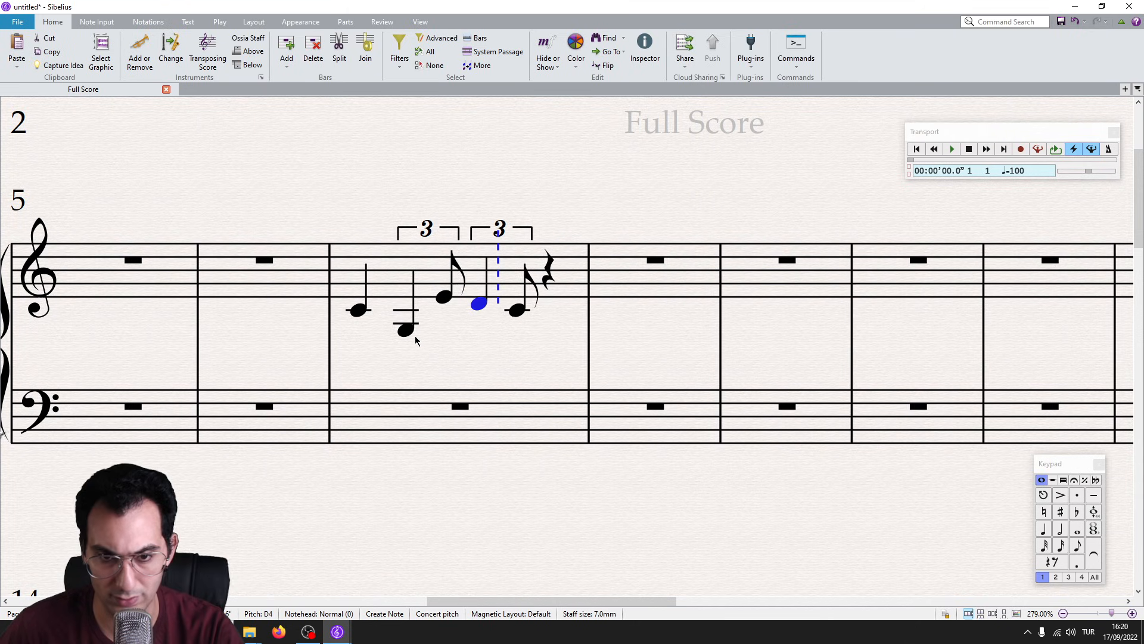
{"action": "key", "text": "f"}
{"action": "key", "text": "Escape"}
Run the J-J Easy Peasy Triplet macro on the last quarter rest of bar 7 and set its notes to F4 and A4.
{"action": "key", "text": "Right"}
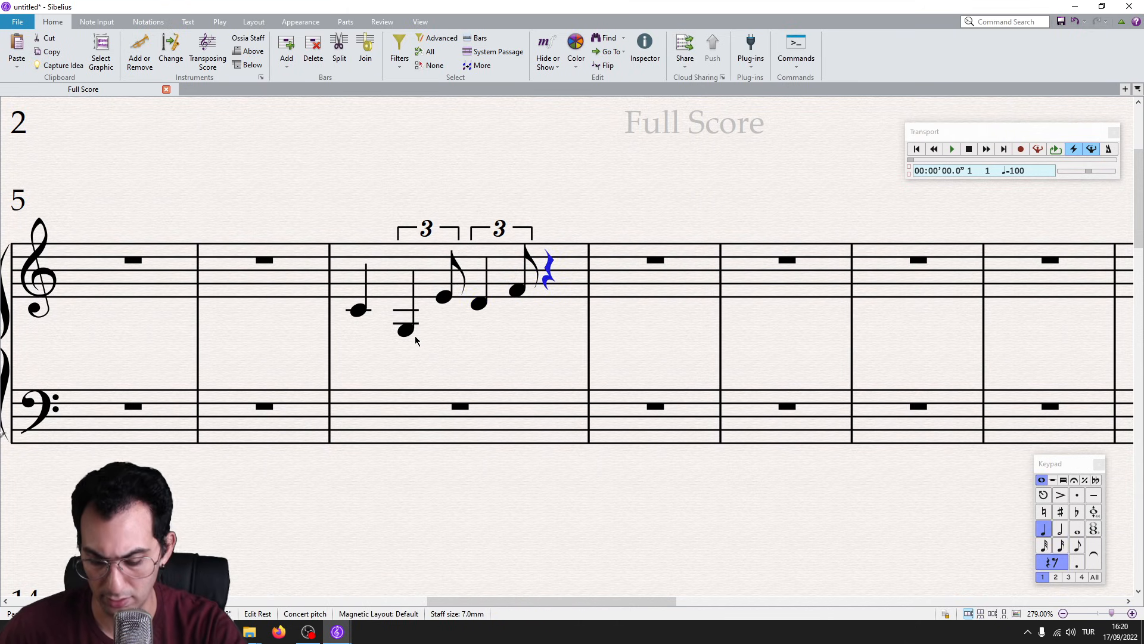
{"action": "key", "text": "ctrl+shift+x"}
{"action": "key", "text": "Return"}
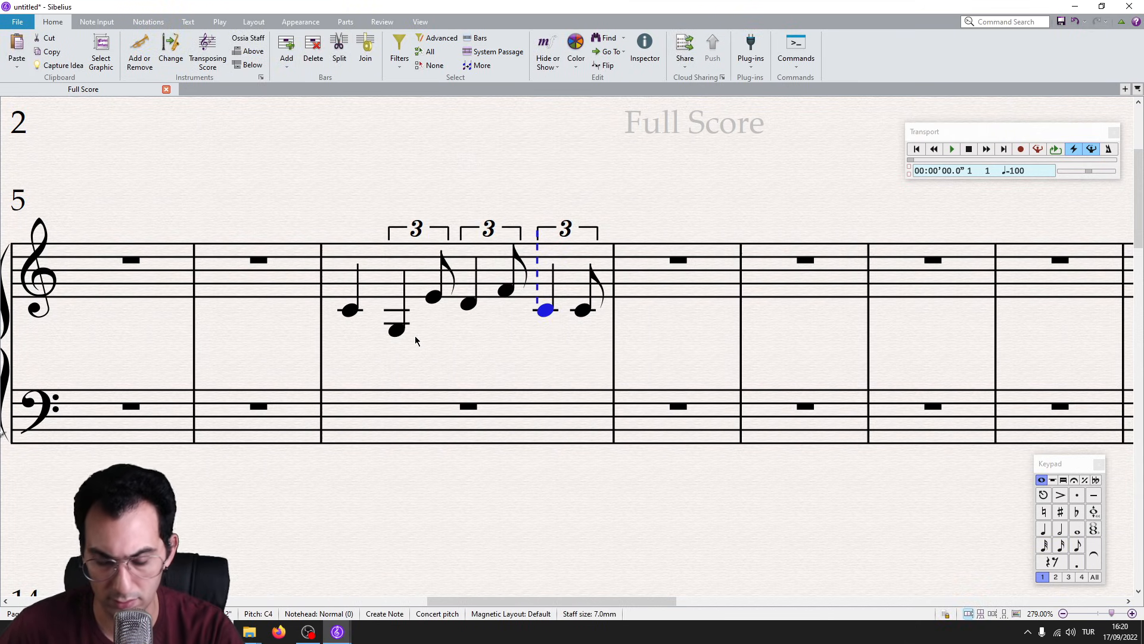
{"action": "key", "text": "f"}
{"action": "key", "text": "a"}
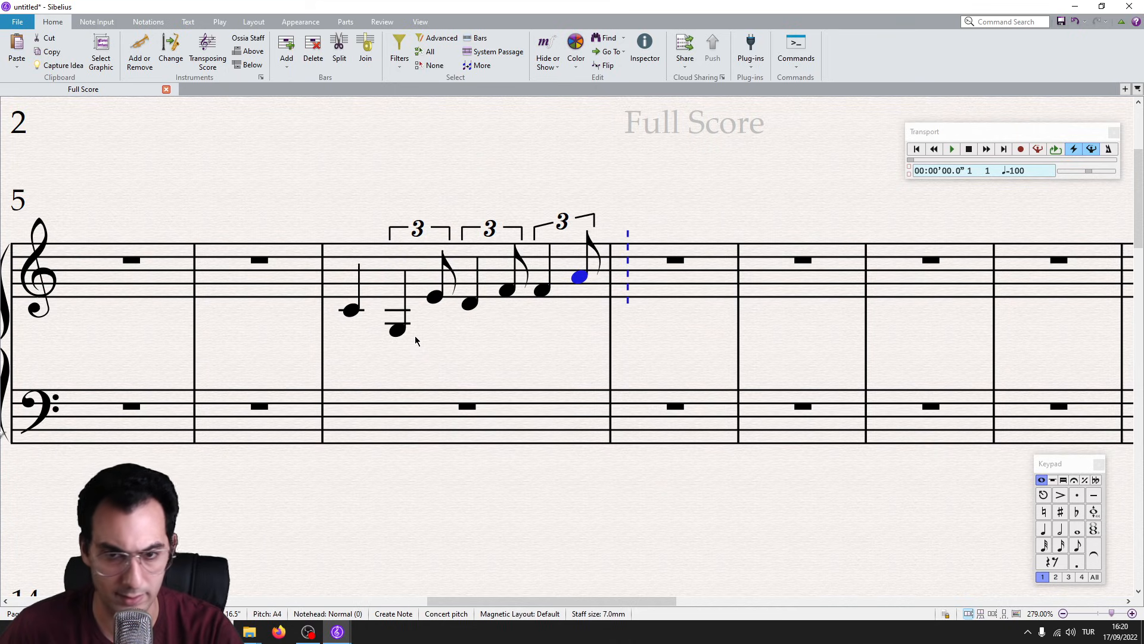
{"action": "key", "text": "Escape"}
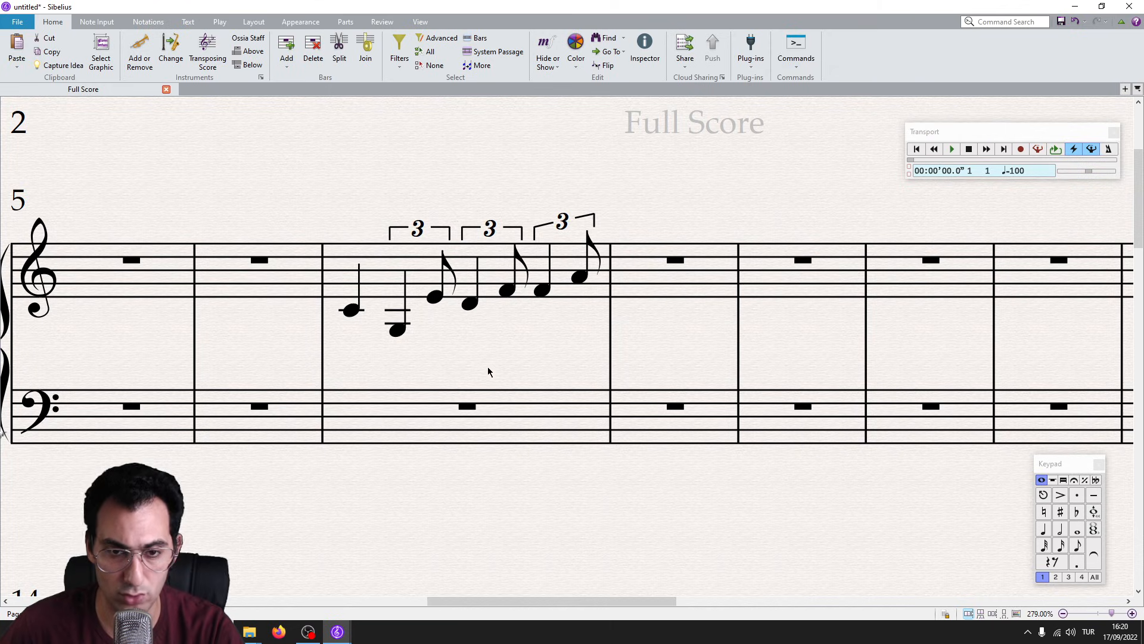
Enter an eighth note C5 at the start of bar 8 on the upper staff and make it an eighth-note triplet manually.
{"action": "scroll", "coordinate": [465, 333], "scroll_direction": "down", "scroll_amount": 2}
{"action": "left_click_drag", "start_coordinate": [636, 358], "coordinate": [595, 365]}
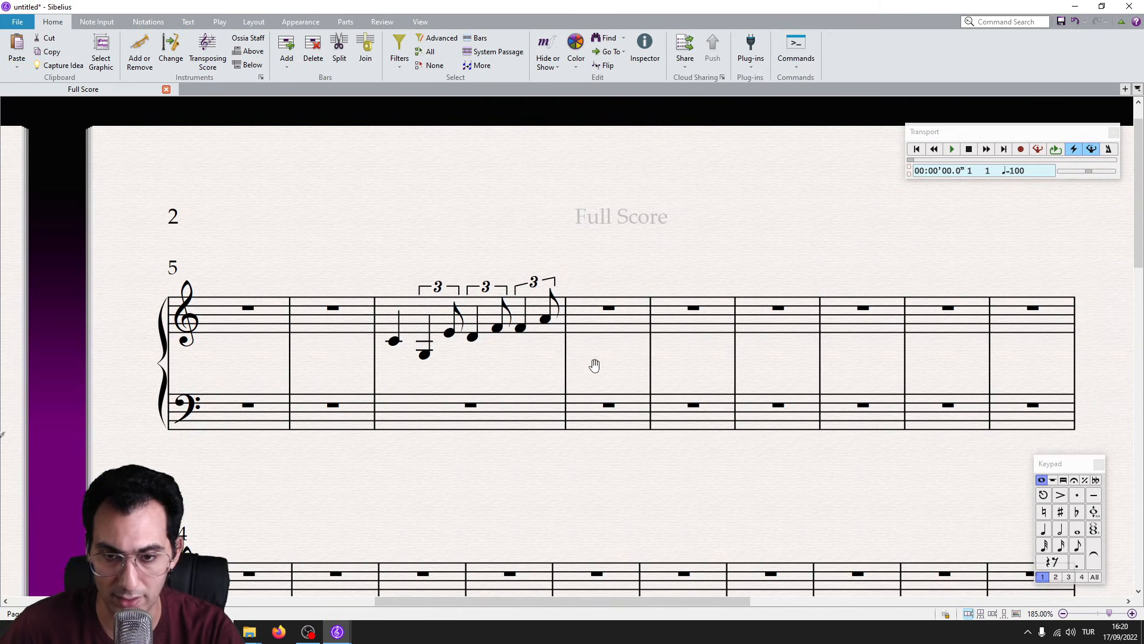
{"action": "scroll", "coordinate": [595, 365], "scroll_direction": "up", "scroll_amount": 2}
{"action": "left_click", "coordinate": [630, 283]}
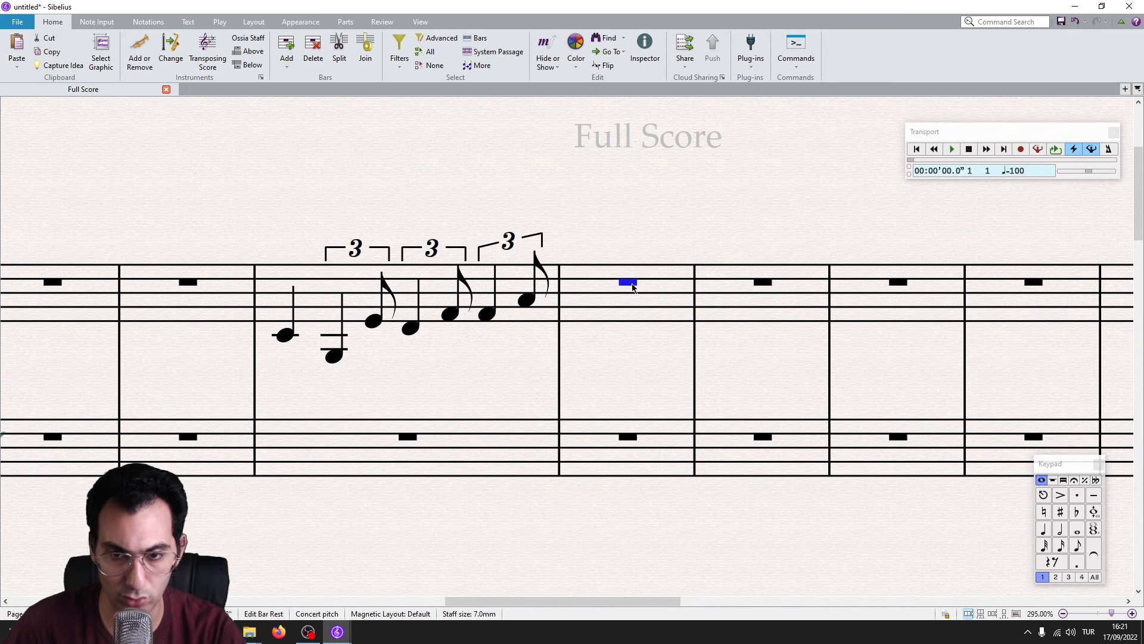
{"action": "key", "text": "3"}
{"action": "key", "text": "c"}
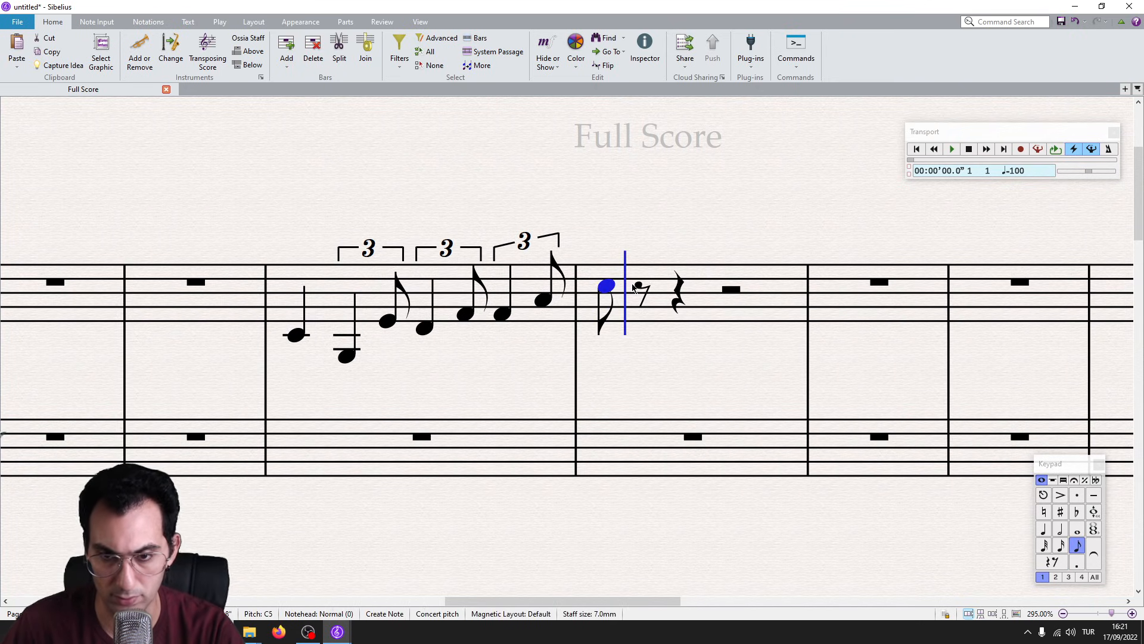
{"action": "key", "text": "ctrl+3"}
{"action": "key", "text": "4"}
{"action": "key", "text": "Escape"}
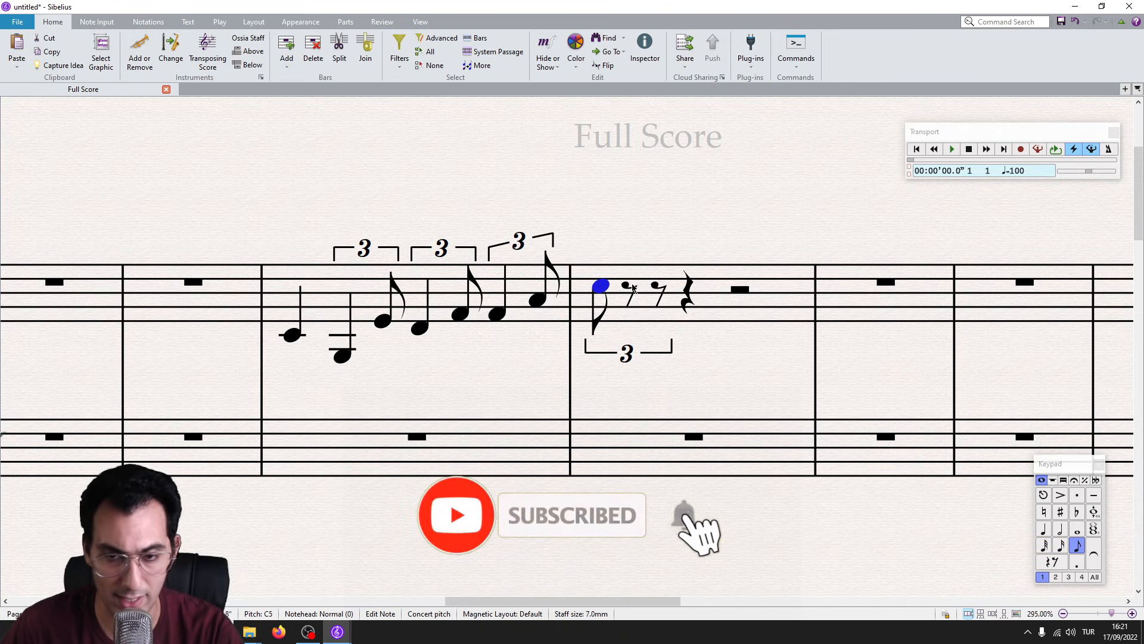
Lengthen the first note of the bar 8 triplet to a quarter and fill its remaining rest with an eighth note C5.
{"action": "key", "text": "4"}
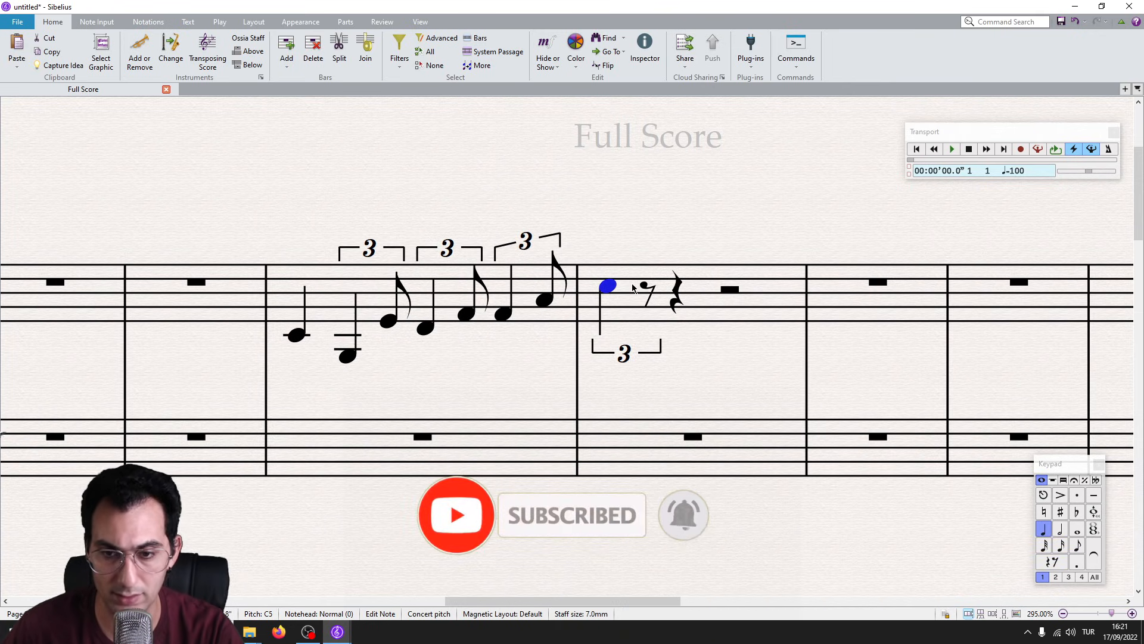
{"action": "key", "text": "Right"}
{"action": "key", "text": "c"}
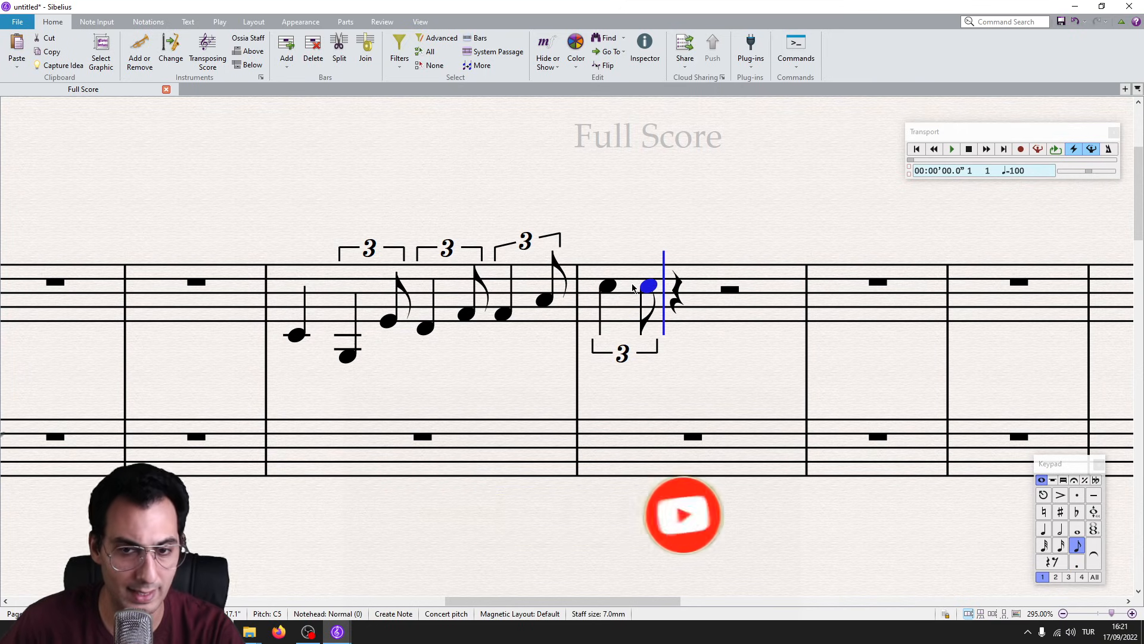
Review the K-K Appoggiatura and Y-Y Accaccatura macros in the list of command macros and close the list.
{"action": "scroll", "coordinate": [633, 285], "scroll_direction": "down", "scroll_amount": 3}
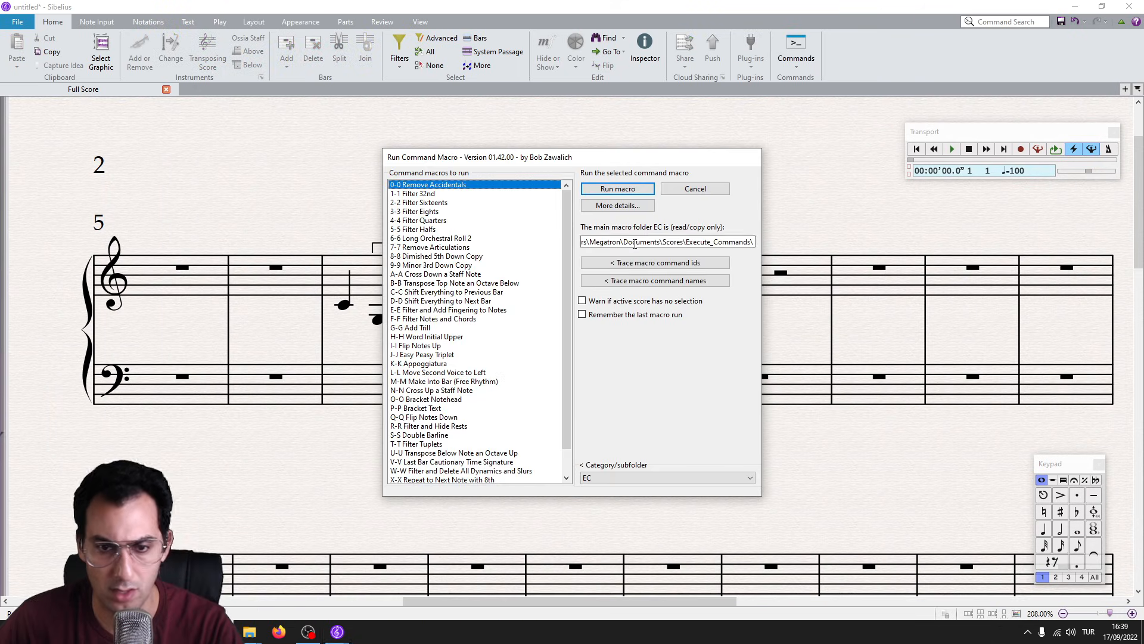
{"action": "scroll", "coordinate": [453, 365], "scroll_direction": "down", "scroll_amount": 1}
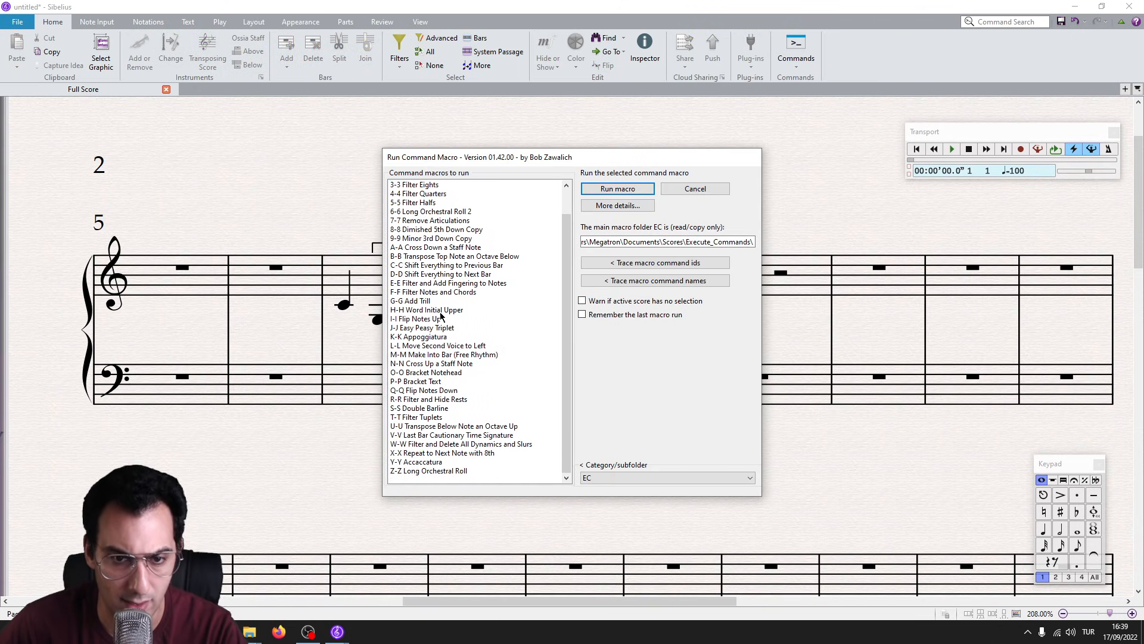
{"action": "left_click", "coordinate": [429, 336]}
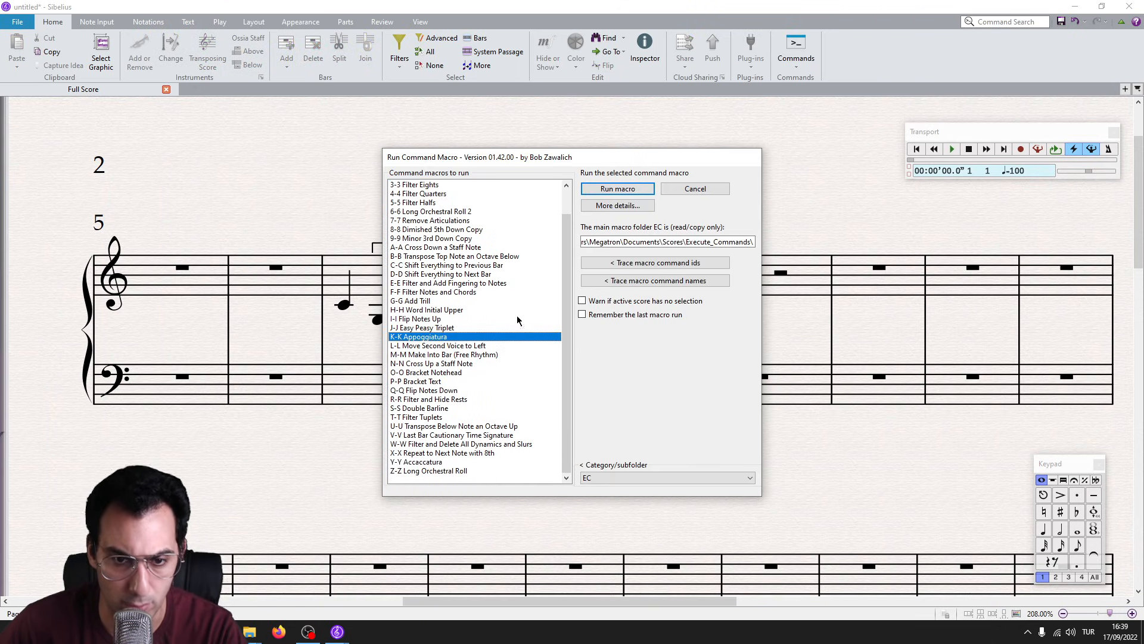
{"action": "left_click", "coordinate": [432, 463]}
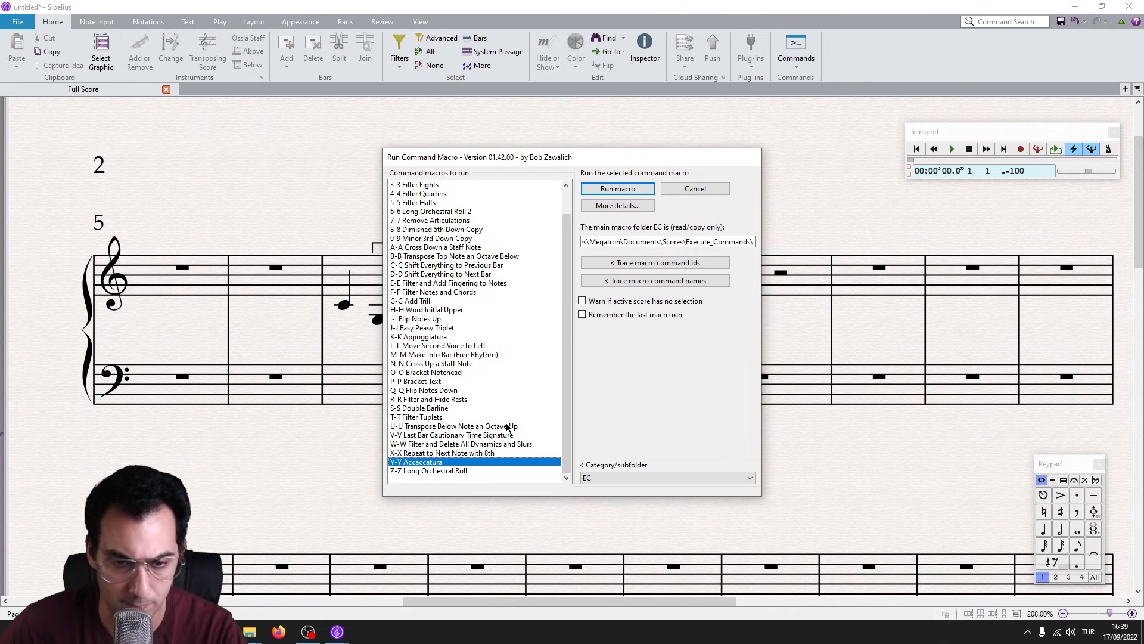
{"action": "key", "text": "Return"}
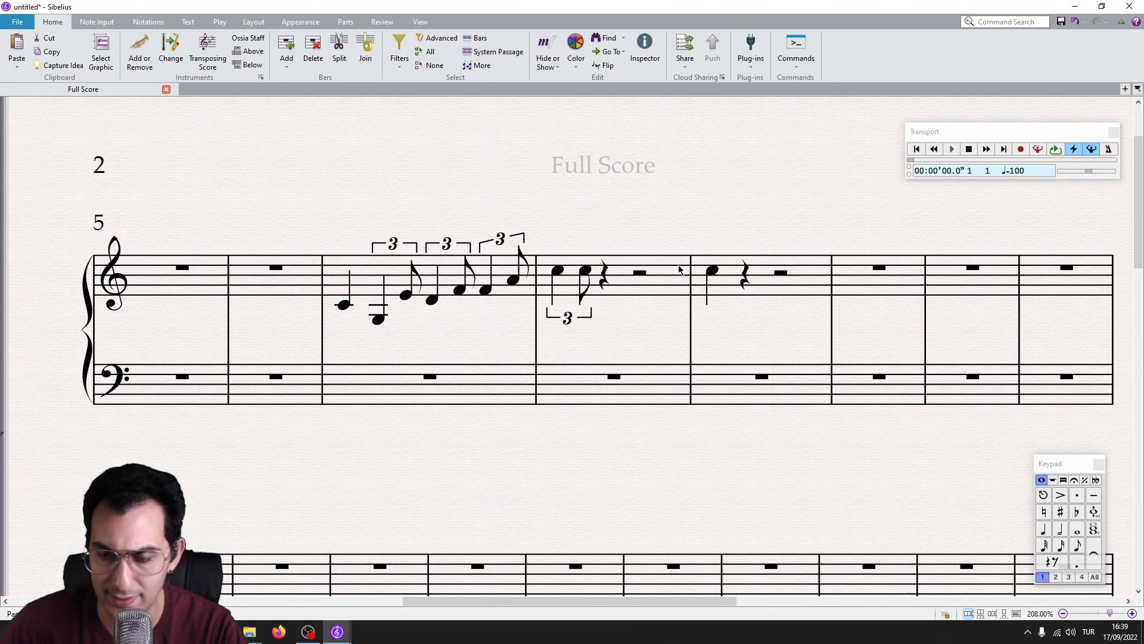
Run the K-K Appoggiatura macro on the quarter note C5 in bar 9.
{"action": "left_click", "coordinate": [713, 271]}
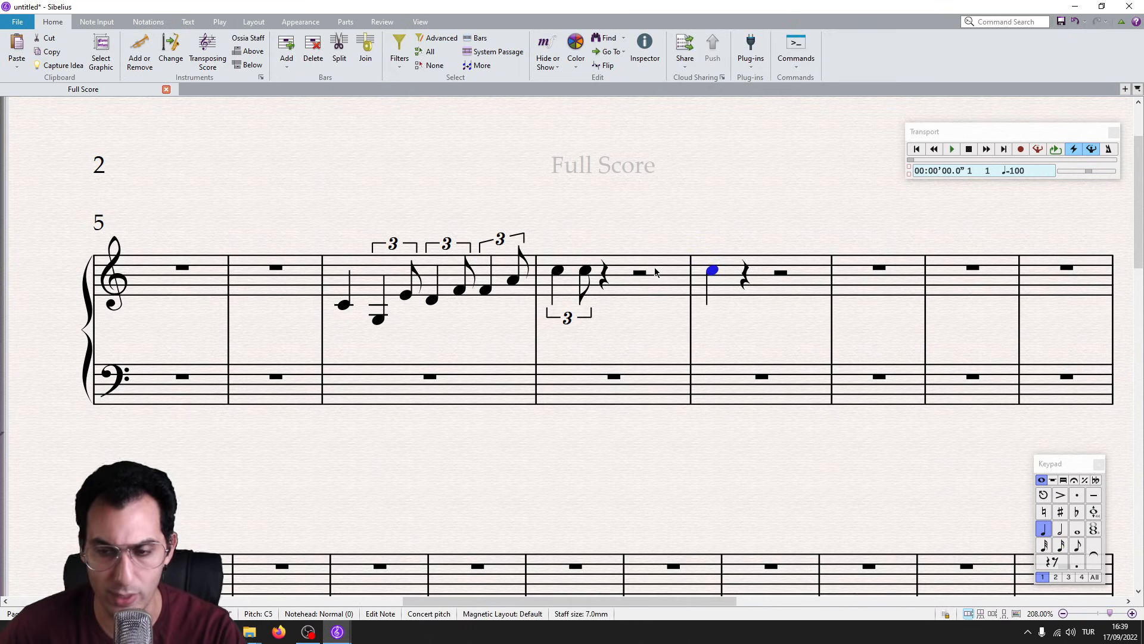
{"action": "key", "text": "ctrl+shift+m"}
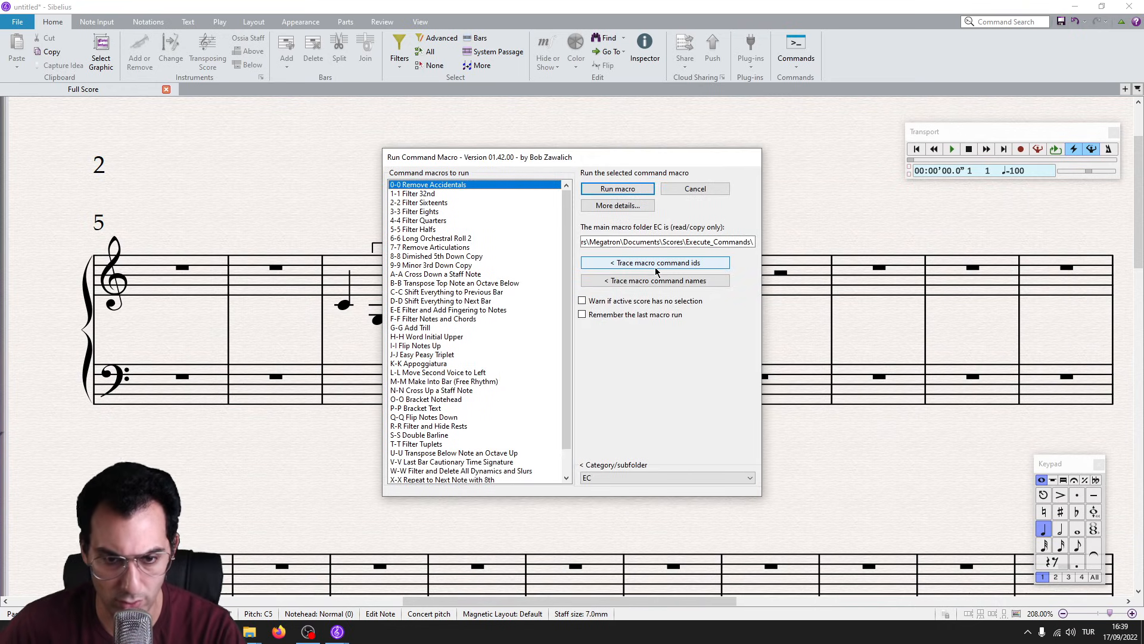
{"action": "key", "text": "k"}
{"action": "key", "text": "Return"}
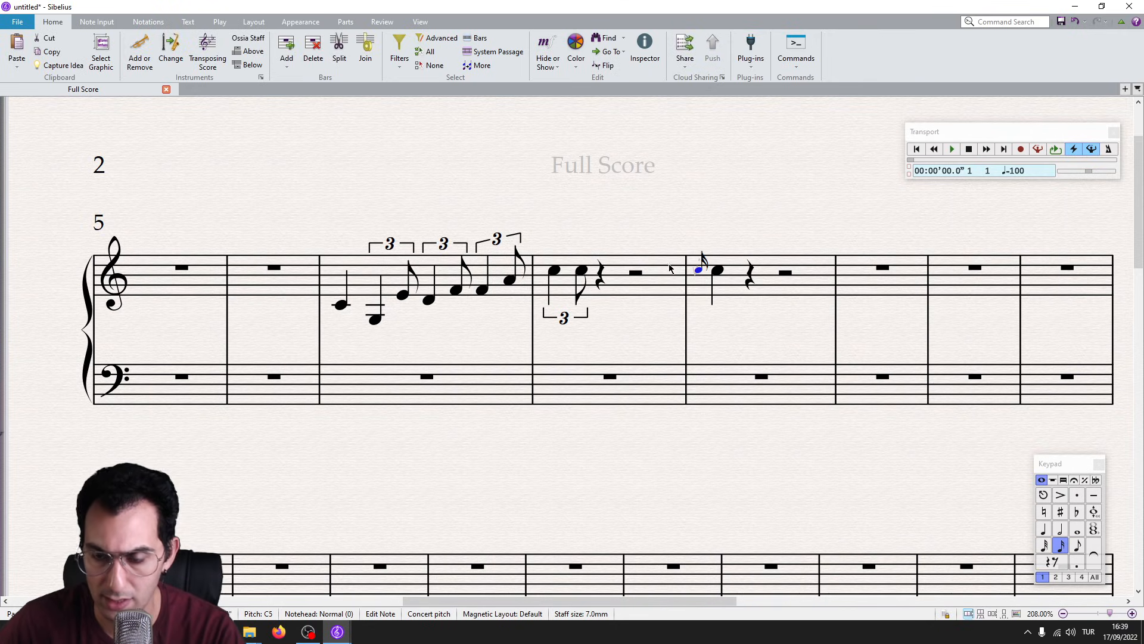
Change the pitch of the grace note in bar 9 to G4.
{"action": "scroll", "coordinate": [692, 268], "scroll_direction": "up", "scroll_amount": 5}
{"action": "scroll", "coordinate": [688, 269], "scroll_direction": "up", "scroll_amount": 1}
{"action": "scroll", "coordinate": [692, 268], "scroll_direction": "down", "scroll_amount": 3}
{"action": "scroll", "coordinate": [702, 266], "scroll_direction": "up", "scroll_amount": 3}
{"action": "scroll", "coordinate": [655, 222], "scroll_direction": "down", "scroll_amount": 3}
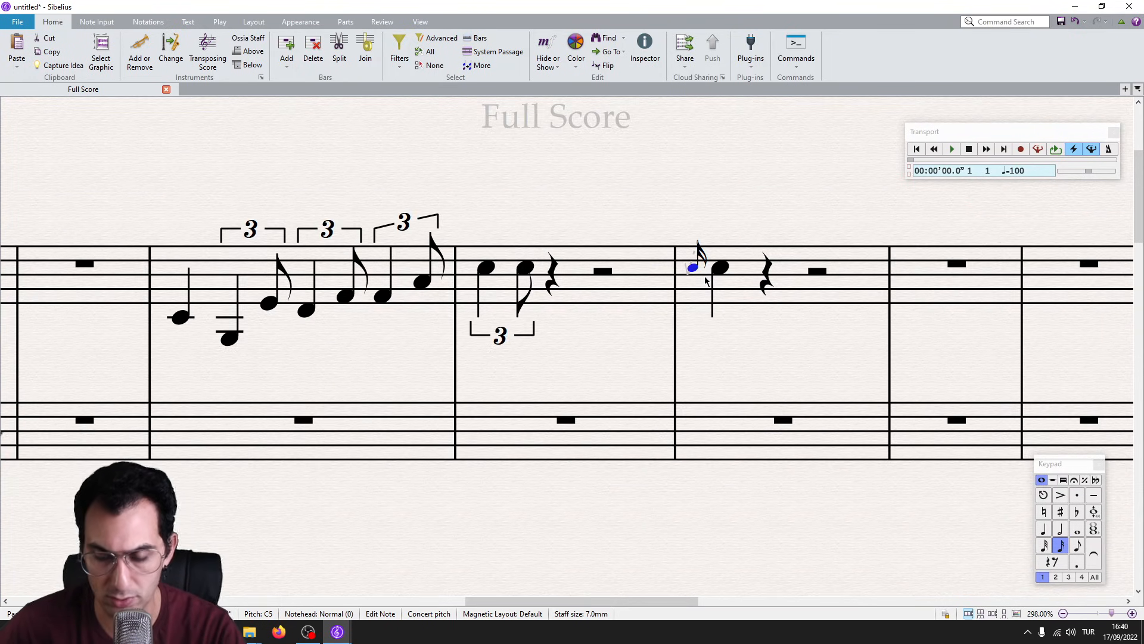
{"action": "key", "text": "g"}
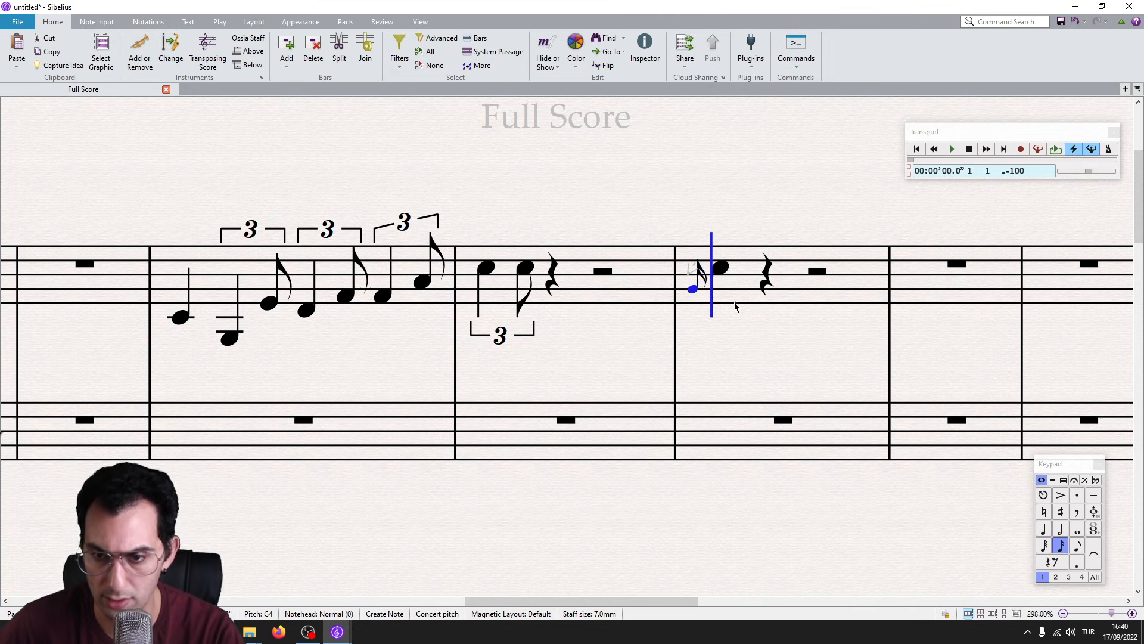
Repitch the grace note before the C5 quarter note in bar 9 to D5.
{"action": "key", "text": "ctrl+z"}
{"action": "key", "text": "d"}
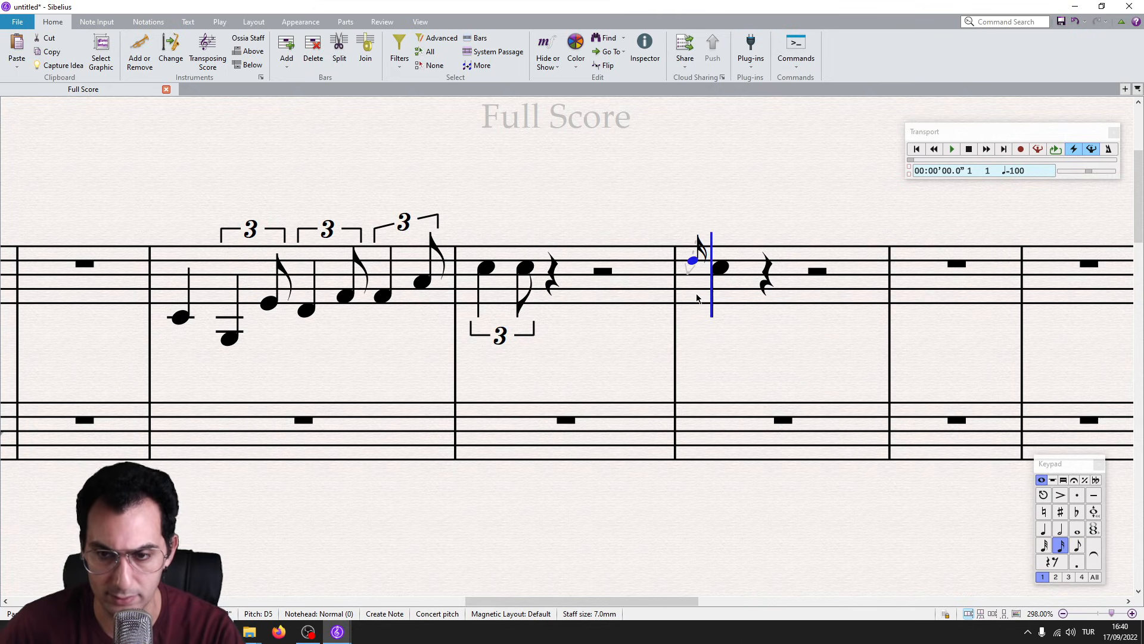
{"action": "key", "text": "Escape"}
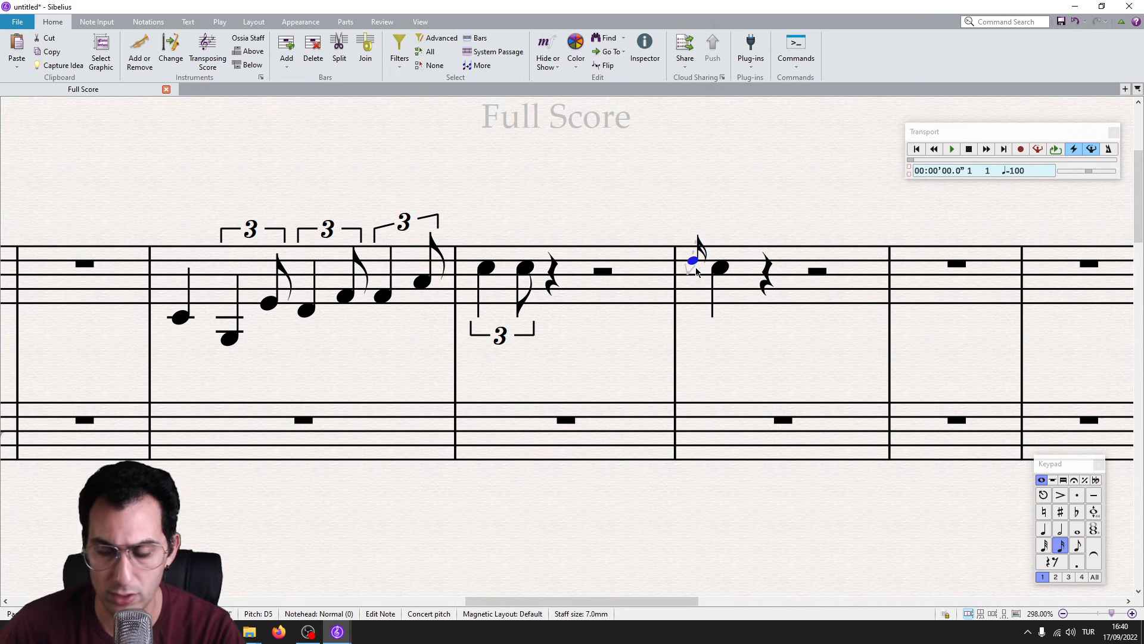
Try a range of durations on the grace note, from thirty-second to whole note, ending on a thirty-second.
{"action": "key", "text": "KP_3"}
{"action": "key", "text": "KP_1"}
{"action": "key", "text": "KP_2"}
{"action": "key", "text": "KP_3"}
{"action": "key", "text": "KP_4"}
{"action": "key", "text": "KP_5"}
{"action": "key", "text": "KP_6"}
{"action": "key", "text": "KP_5"}
{"action": "key", "text": "KP_4"}
{"action": "key", "text": "KP_3"}
{"action": "key", "text": "KP_1"}
{"action": "key", "text": "KP_2"}
{"action": "key", "text": "KP_4"}
{"action": "key", "text": "KP_5"}
{"action": "key", "text": "KP_6"}
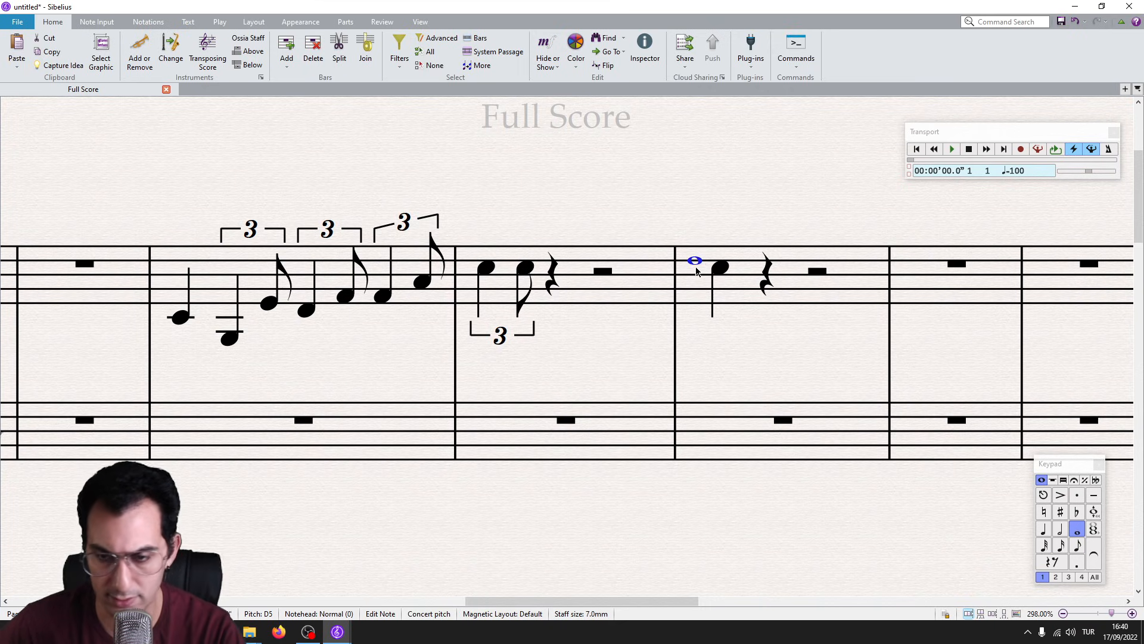
{"action": "key", "text": "KP_1"}
{"action": "scroll", "coordinate": [701, 263], "scroll_direction": "down", "scroll_amount": 3}
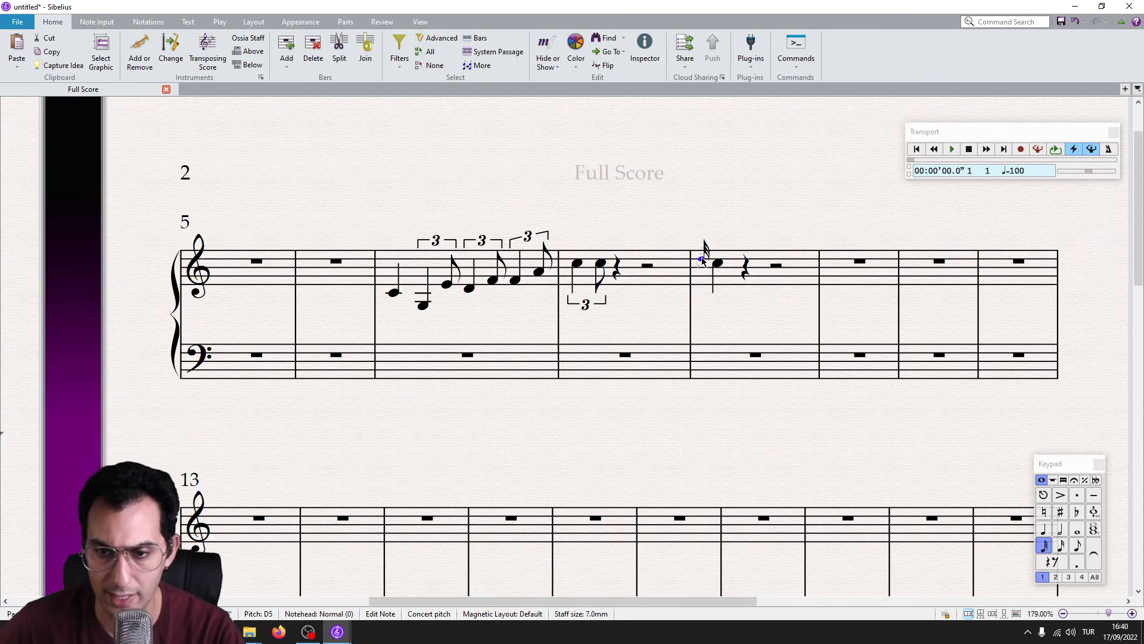
Delete the existing grace note and add an acciaccatura before the C5 in bar 9 with a command macro.
{"action": "key", "text": "Delete"}
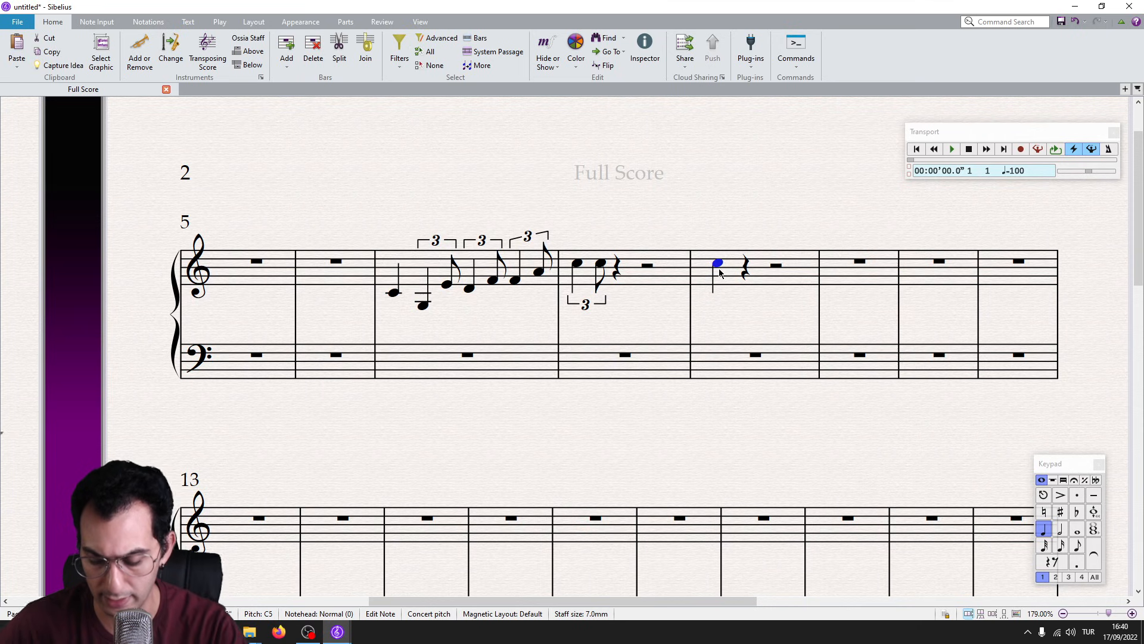
{"action": "key", "text": "ctrl+shift+x"}
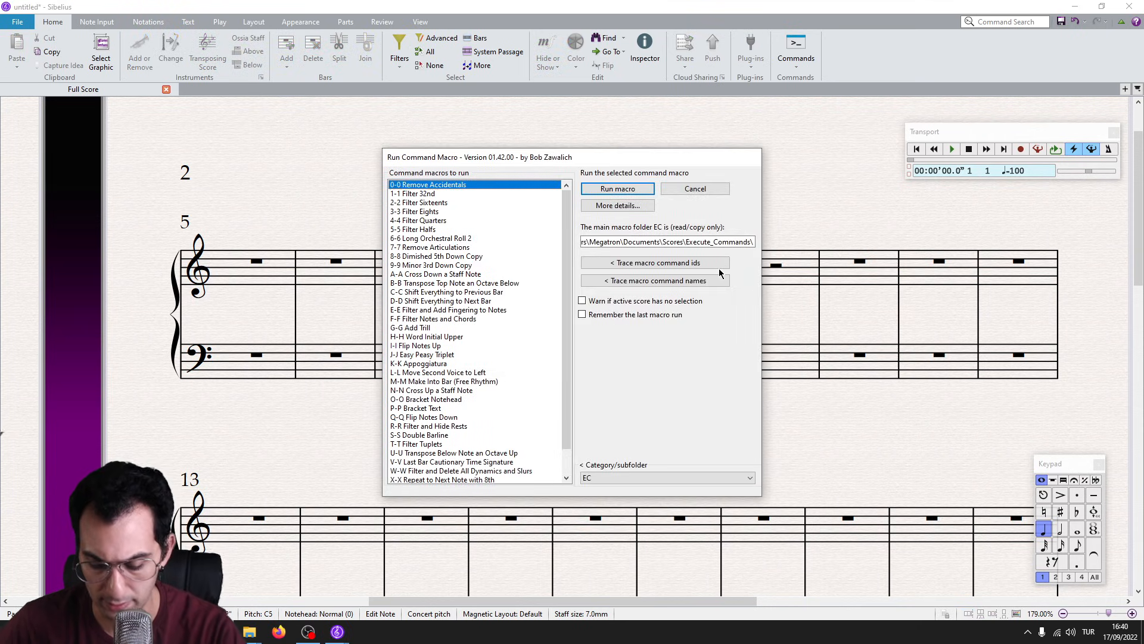
{"action": "key", "text": "y"}
{"action": "key", "text": "Return"}
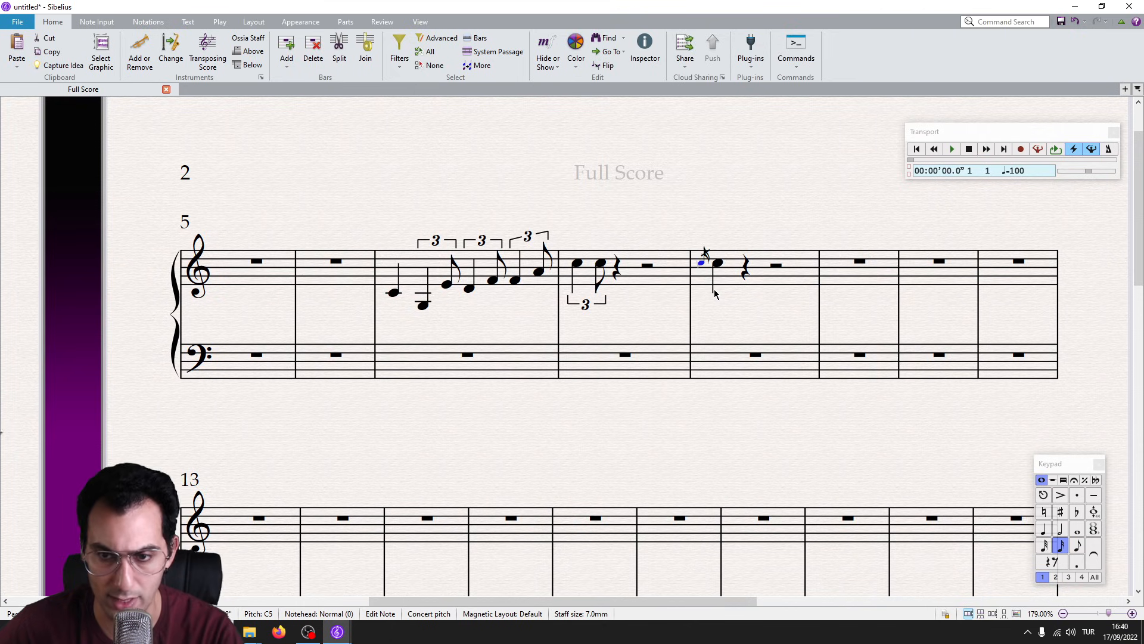
Raise the acciaccatura in bar 9 to F5 and slur it to the following C5 quarter note.
{"action": "key", "text": "Up"}
{"action": "key", "text": "Up"}
{"action": "key", "text": "Up"}
{"action": "key", "text": "n"}
{"action": "scroll", "coordinate": [703, 288], "scroll_direction": "up", "scroll_amount": 5}
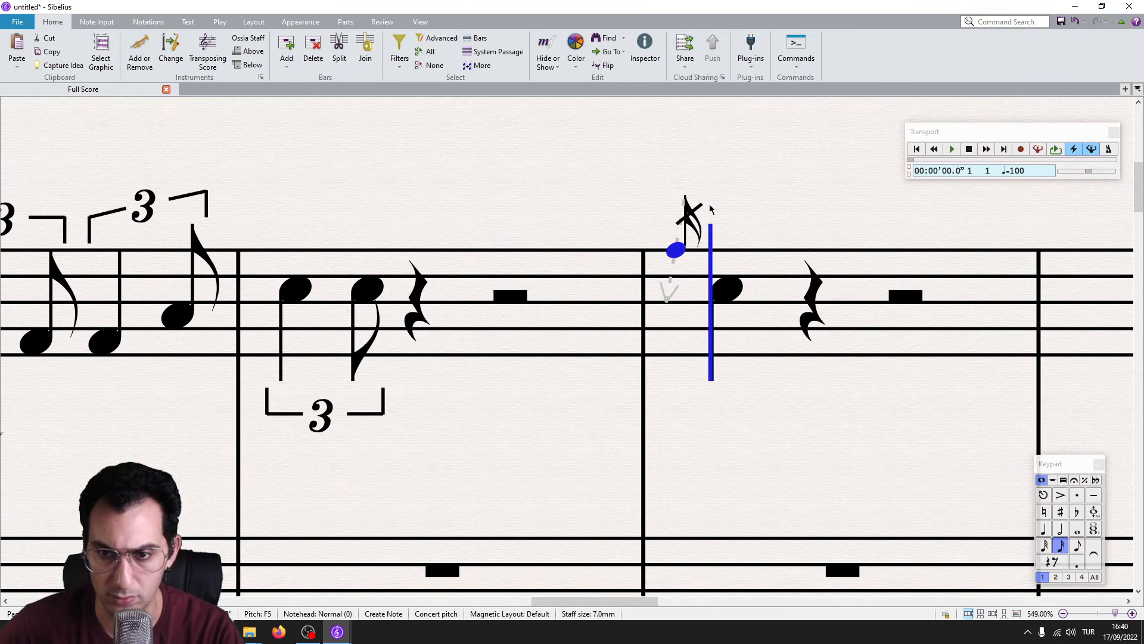
{"action": "scroll", "coordinate": [661, 251], "scroll_direction": "down", "scroll_amount": 2}
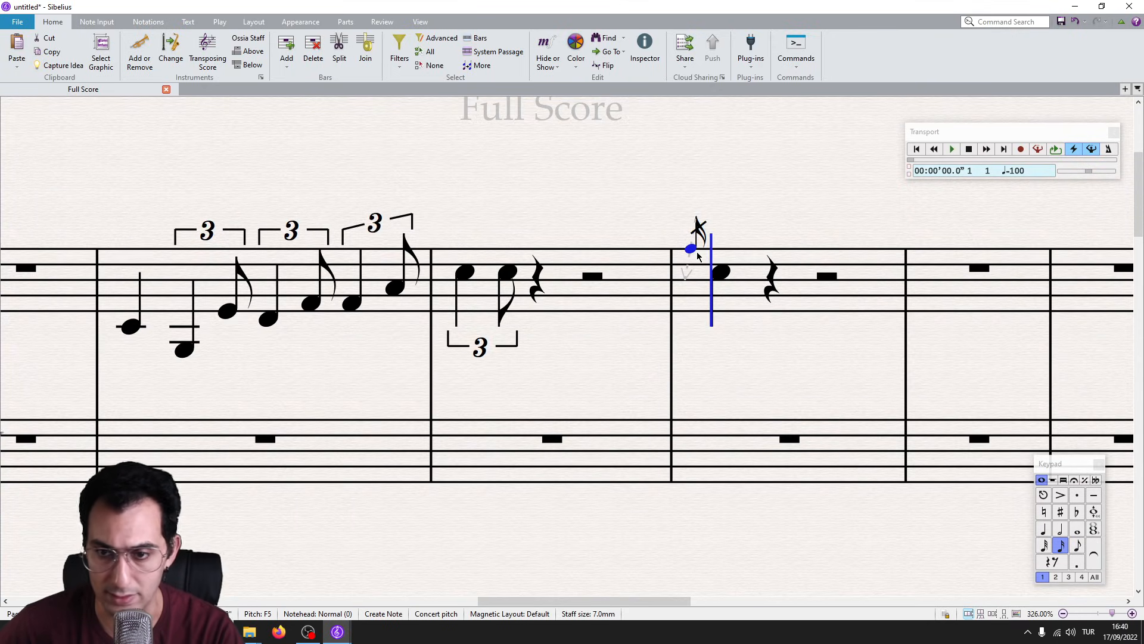
{"action": "key", "text": "s"}
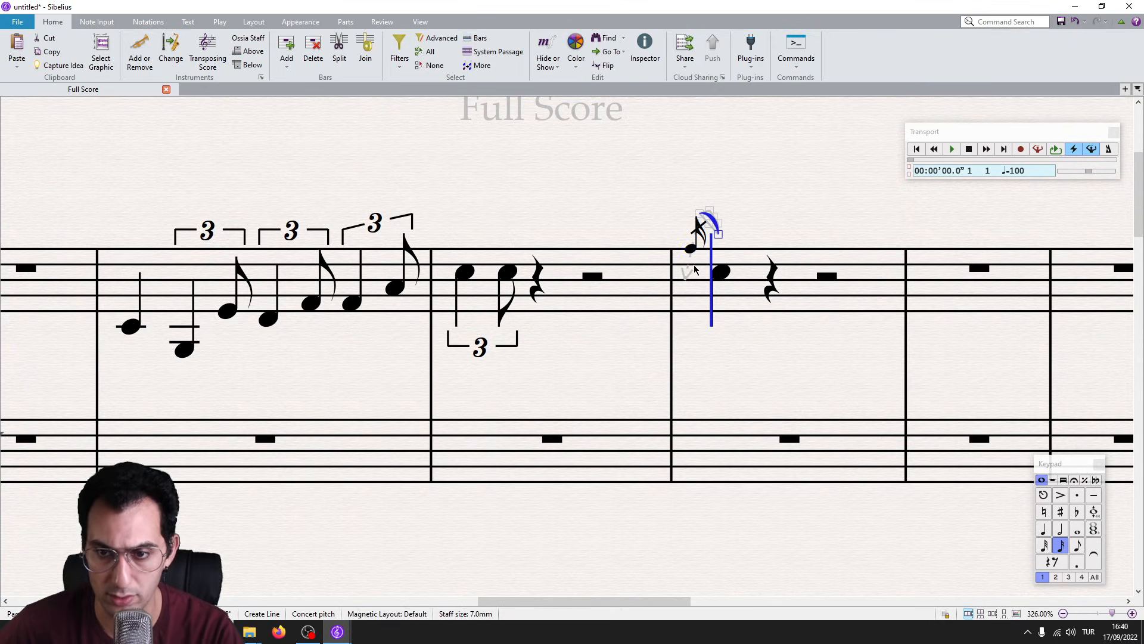
{"action": "scroll", "coordinate": [694, 269], "scroll_direction": "down", "scroll_amount": 2}
{"action": "key", "text": "Escape"}
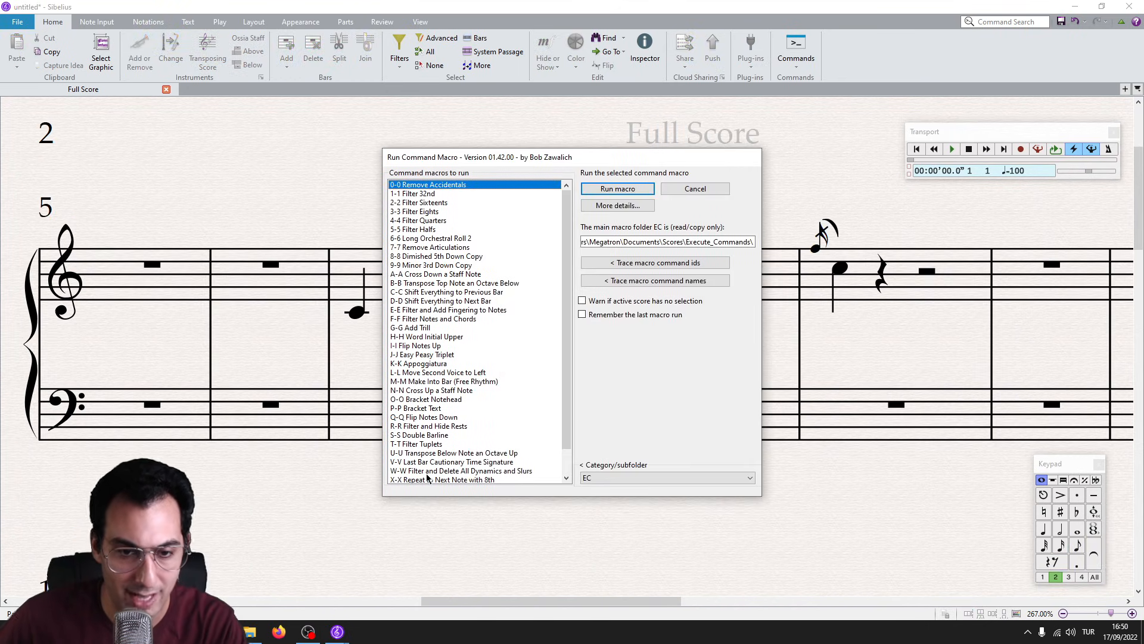
Shift the second-voice D5 half note in bar 16 with the L-L Move Second Voice to Left macro.
{"action": "left_click", "coordinate": [462, 374]}
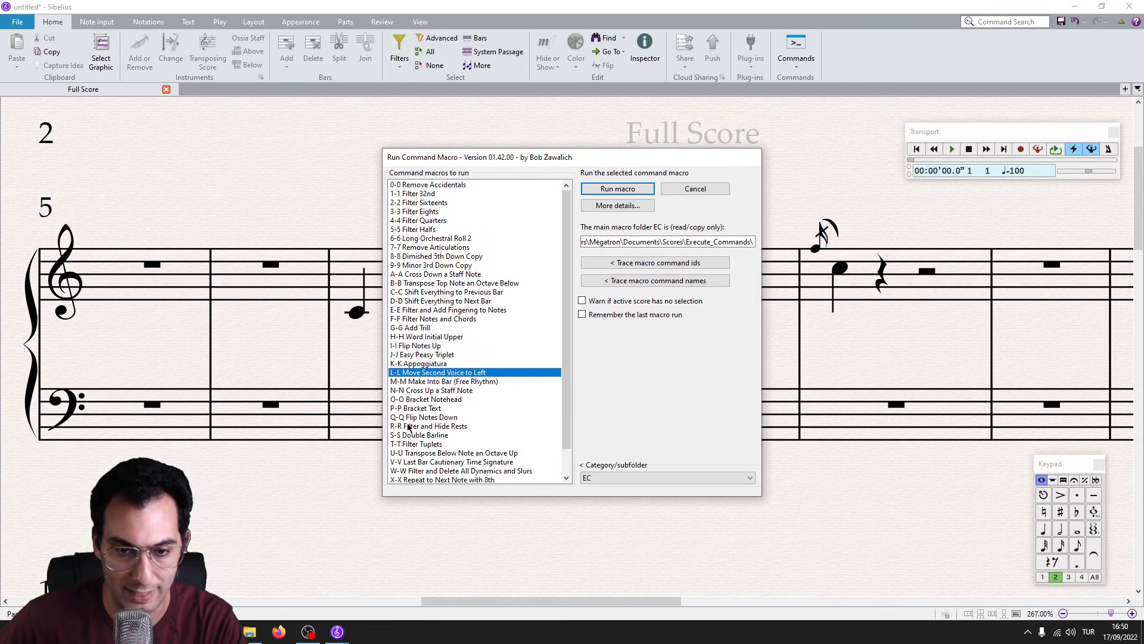
{"action": "key", "text": "Return"}
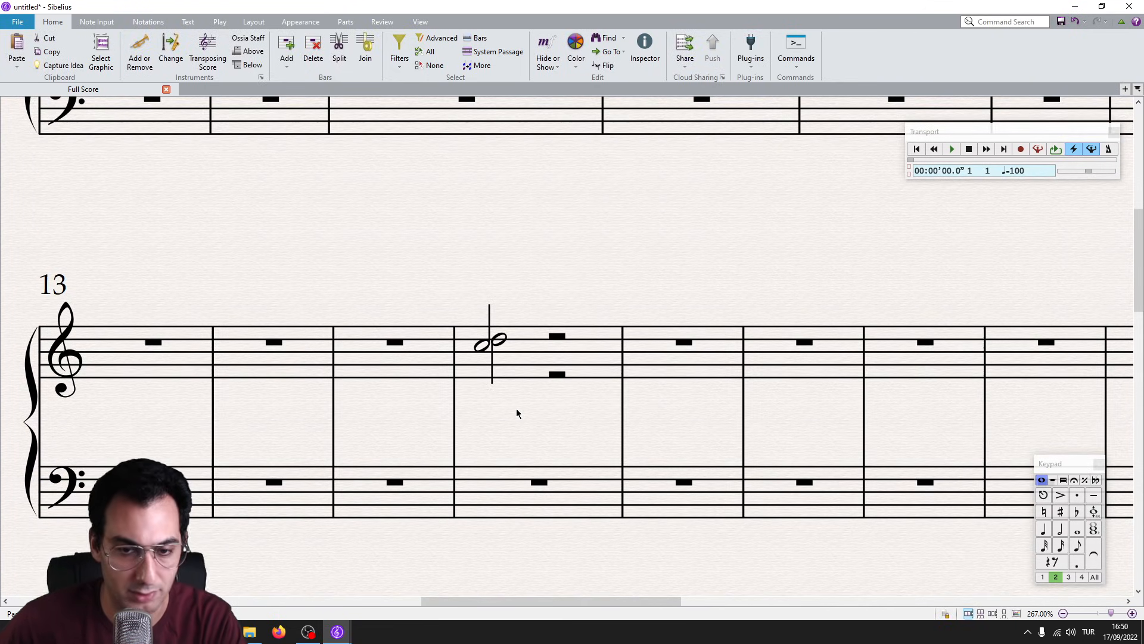
{"action": "left_click", "coordinate": [501, 340]}
{"action": "key", "text": "ctrl+shift+e"}
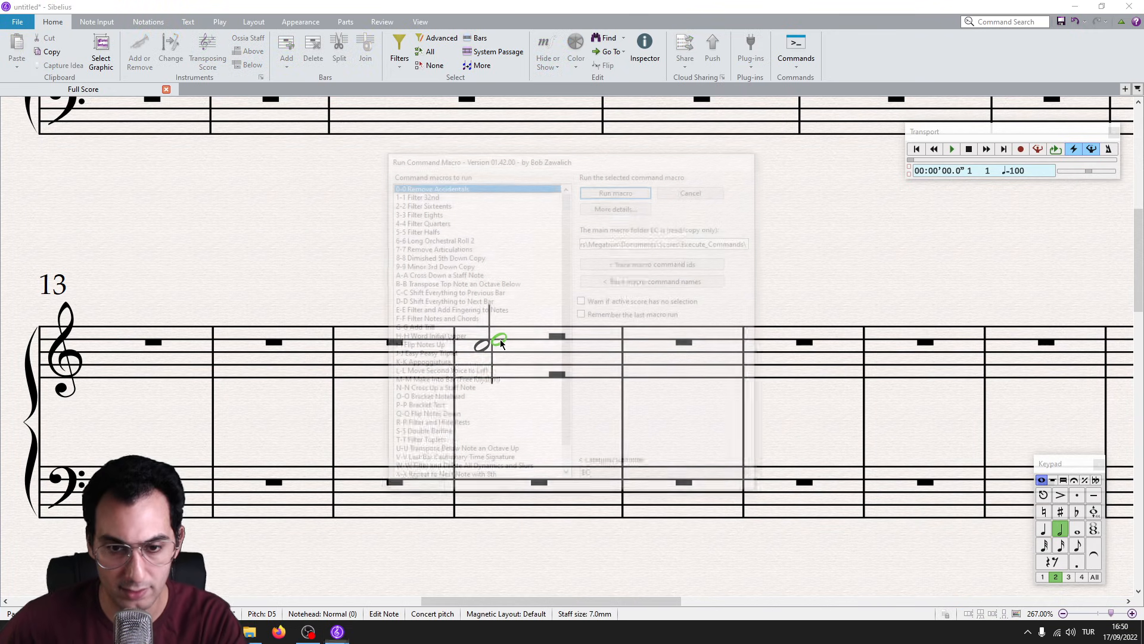
{"action": "key", "text": "Return"}
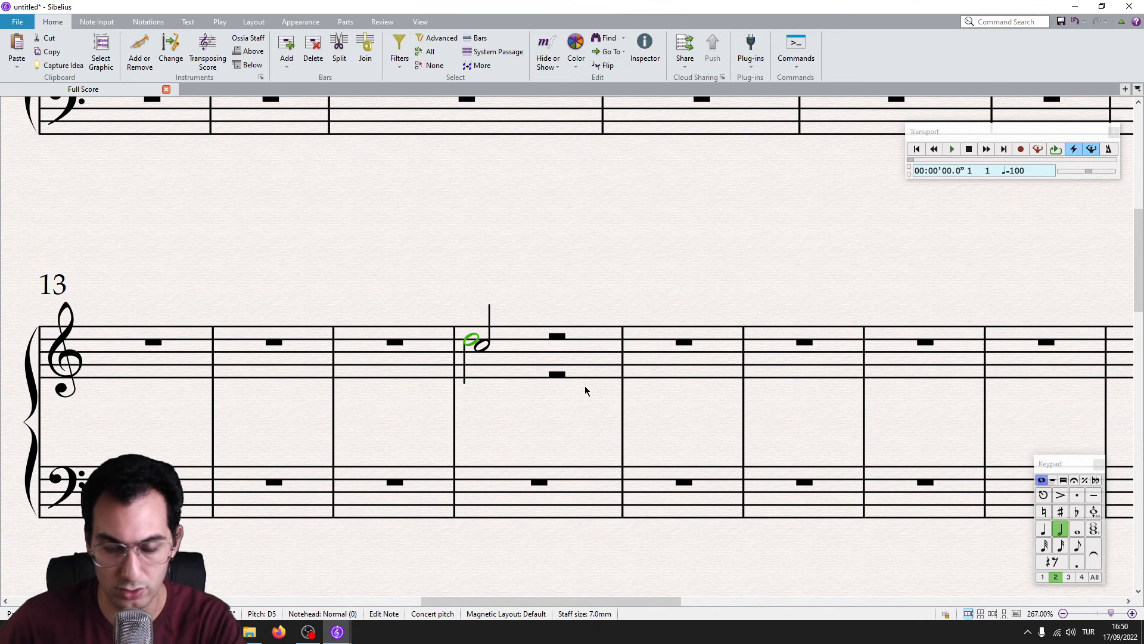
{"action": "key", "text": "ctrl+alt+m"}
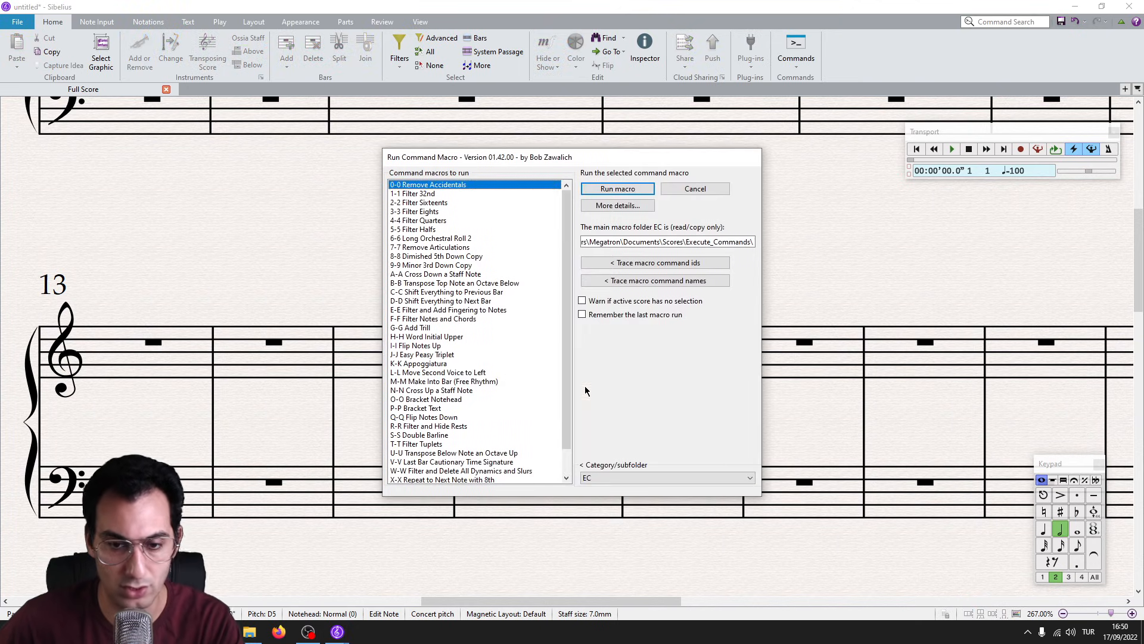
{"action": "left_click", "coordinate": [459, 373]}
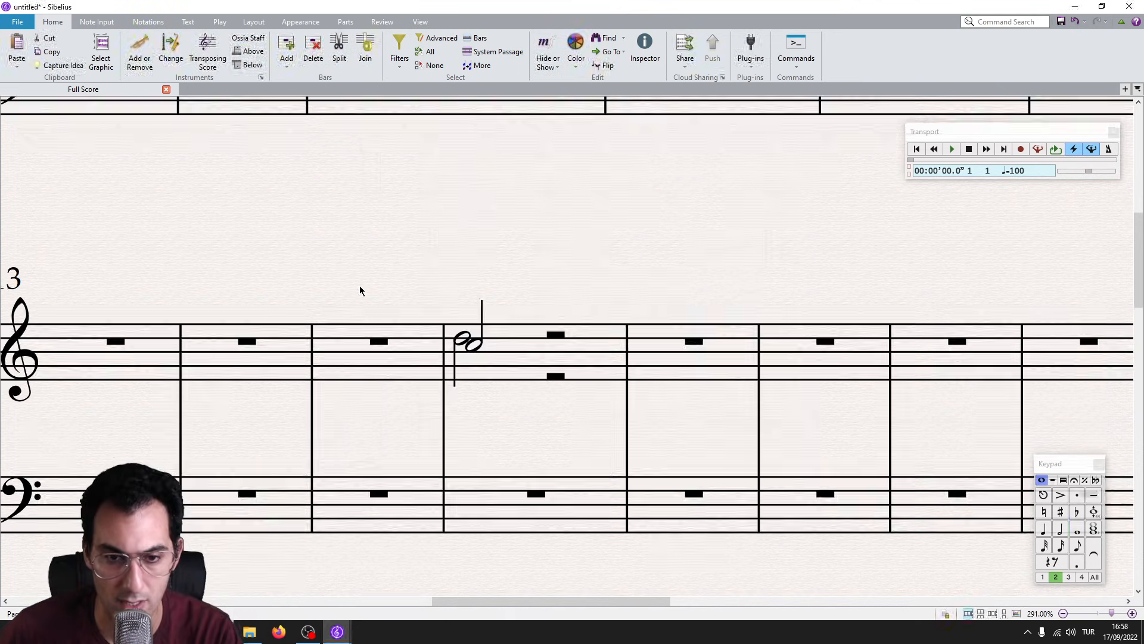
Switch to the Mozart Concerto No 20 score and run M-M Make Into Bar (Free Rhythm) on bars 159–161 of both staves.
{"action": "key", "text": "ctrl+alt+m"}
{"action": "key", "text": "m"}
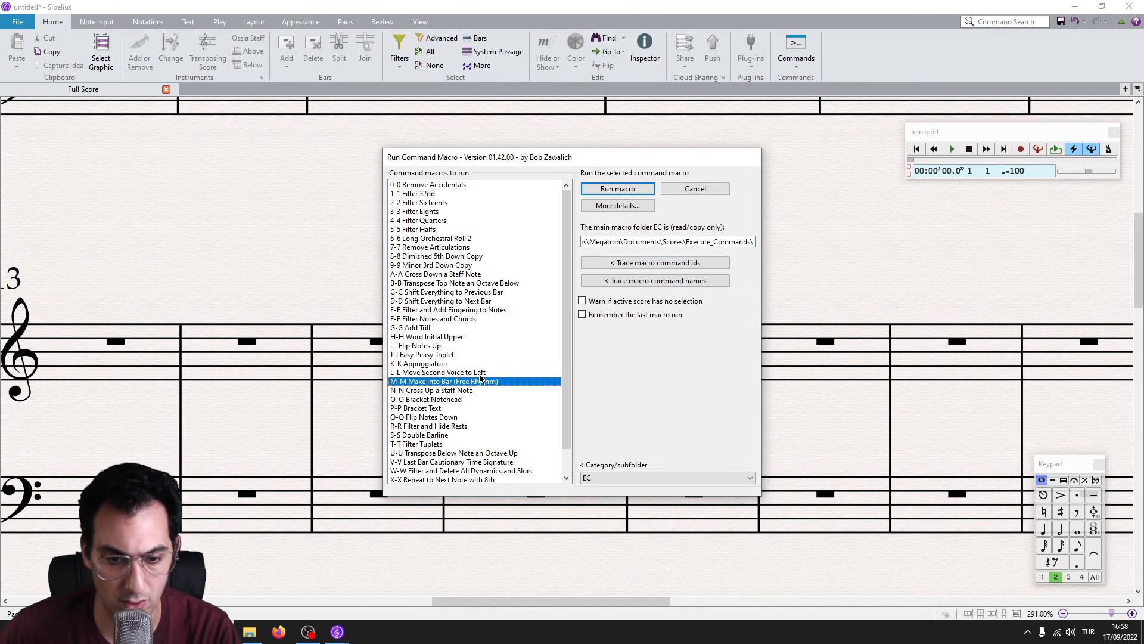
{"action": "key", "text": "Return"}
{"action": "mouse_move", "coordinate": [337, 632]}
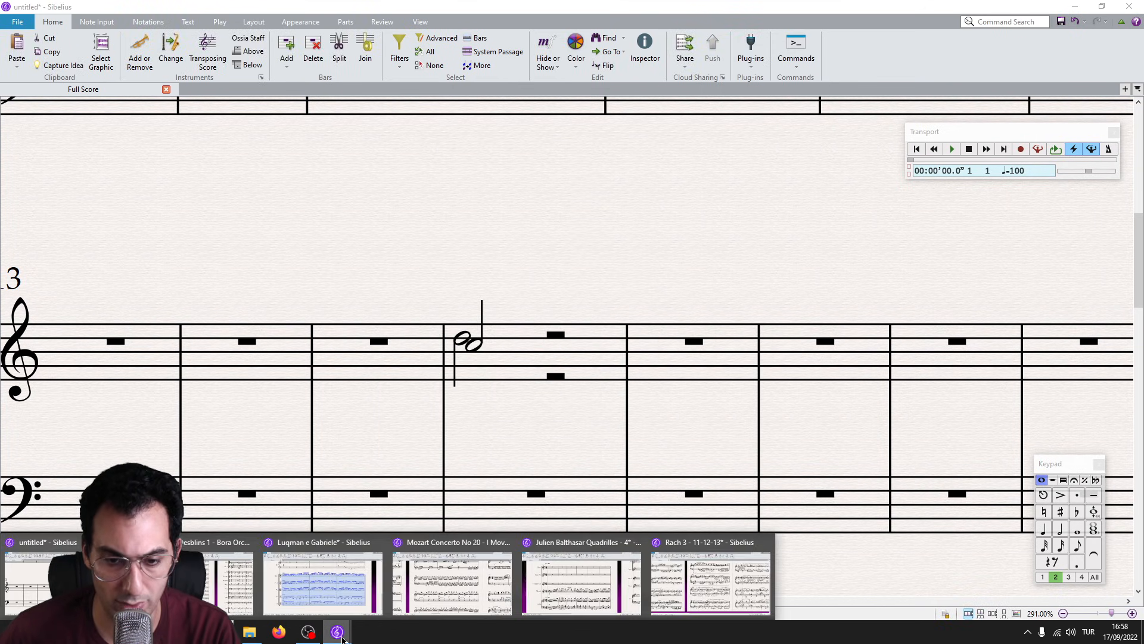
{"action": "left_click", "coordinate": [467, 569]}
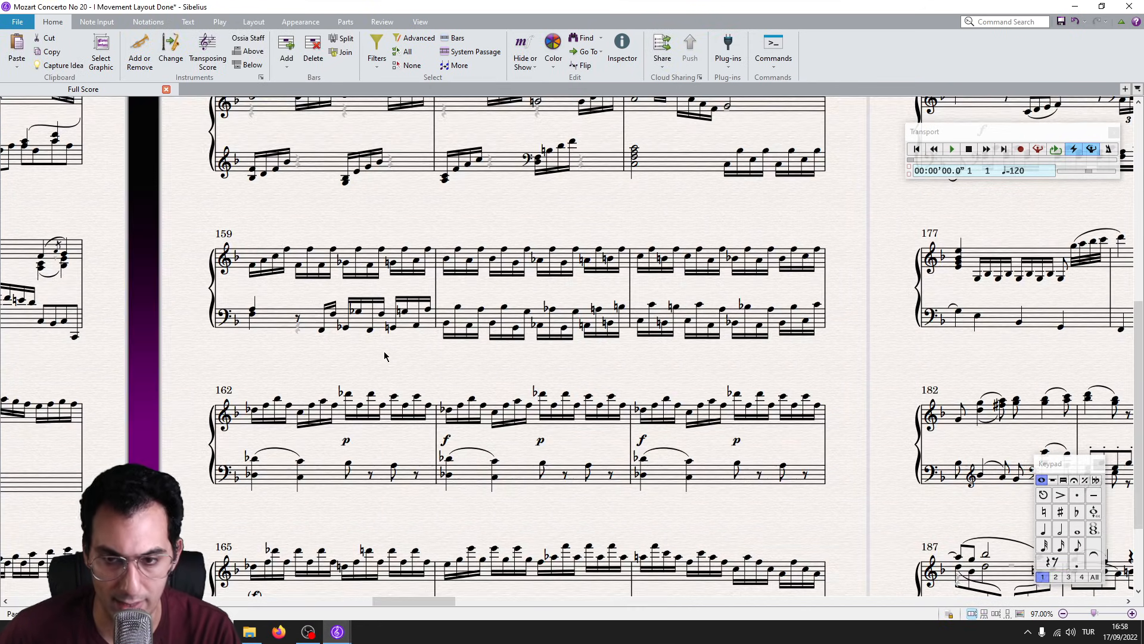
{"action": "left_click", "coordinate": [414, 270]}
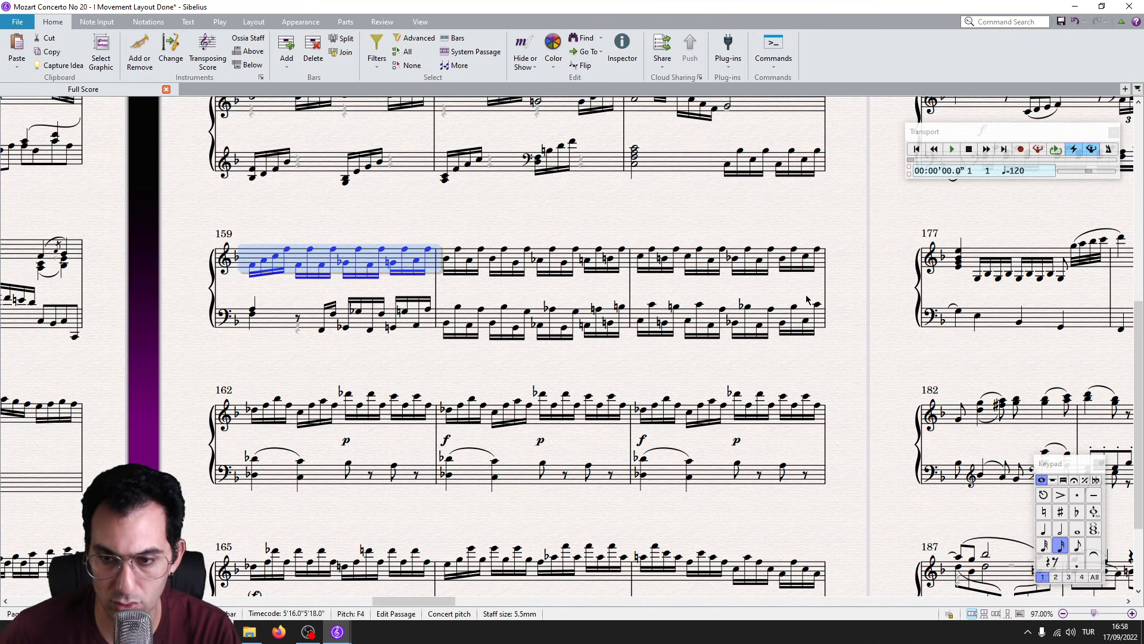
{"action": "left_click", "coordinate": [803, 320], "text": "shift"}
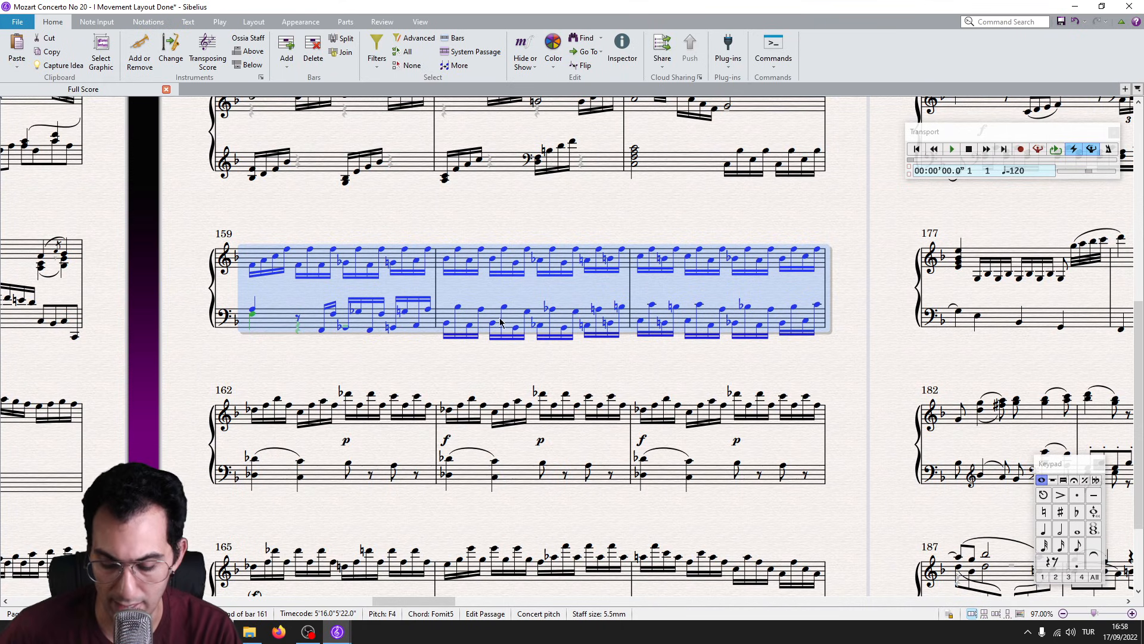
{"action": "key", "text": "ctrl+alt+e"}
{"action": "key", "text": "m"}
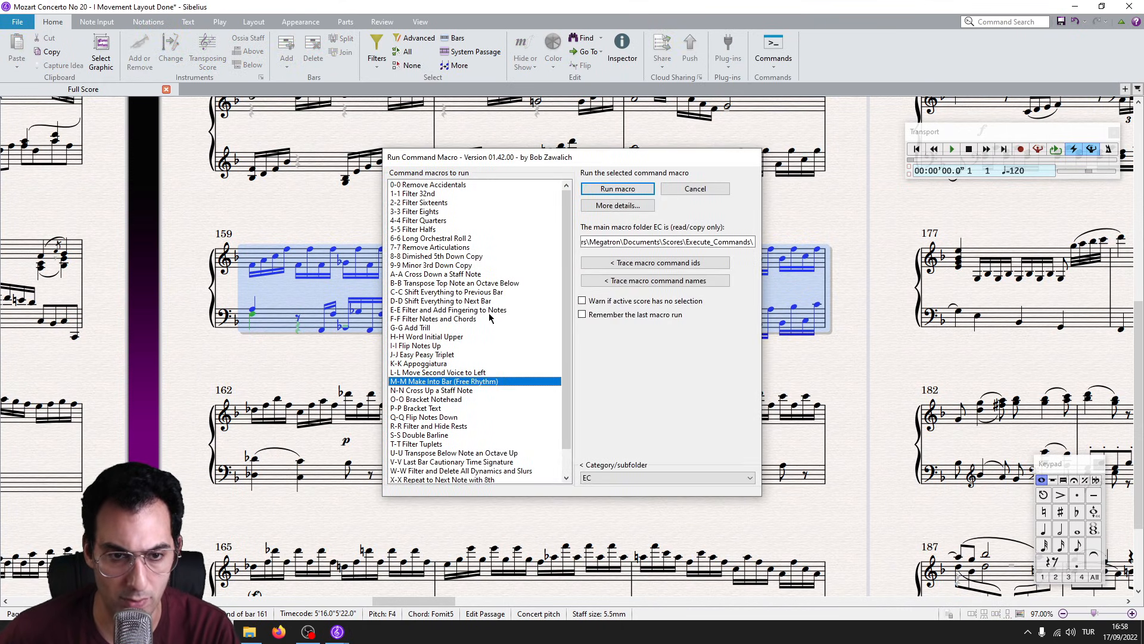
{"action": "key", "text": "Return"}
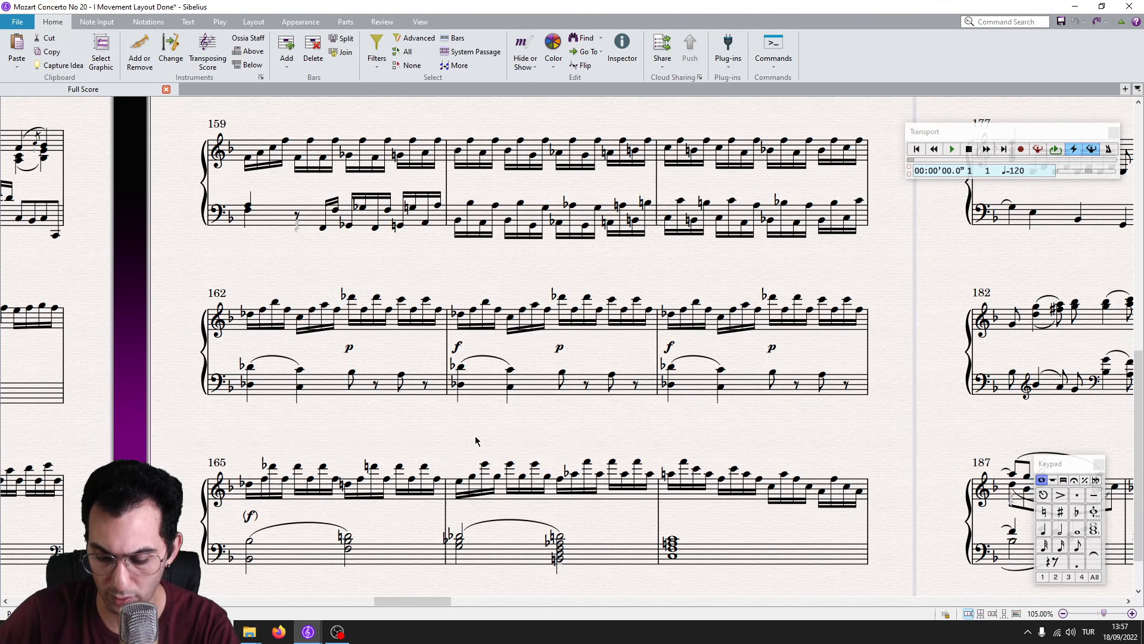
Bracket the top noteheads of the left-hand staff in bars 162–164 with a command macro.
{"action": "key", "text": "ctrl+shift+m"}
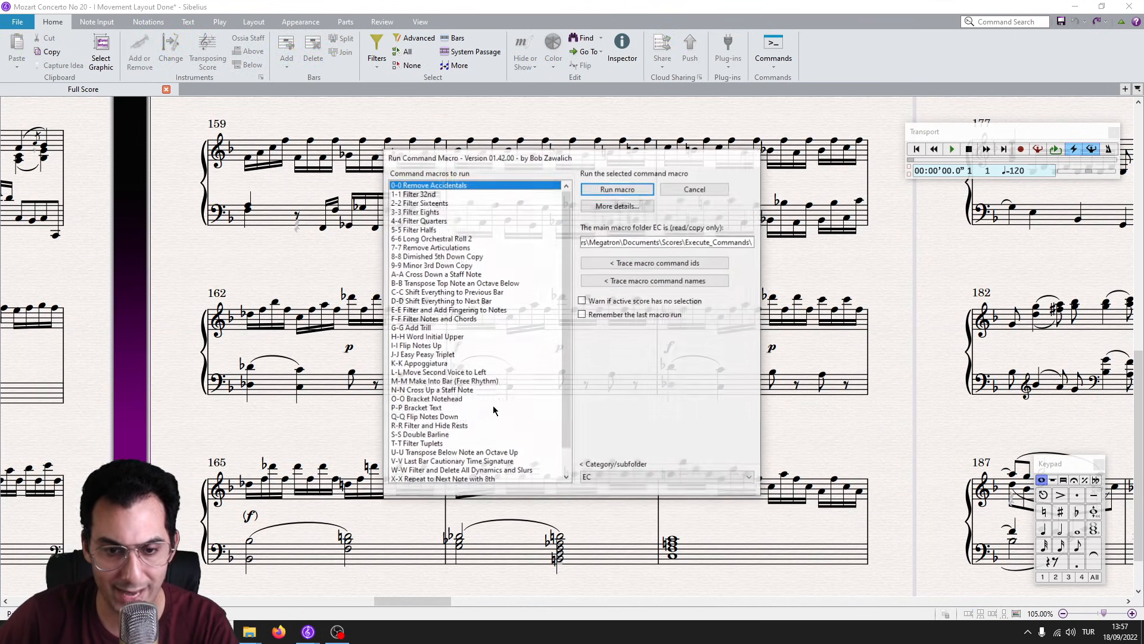
{"action": "key", "text": "Escape"}
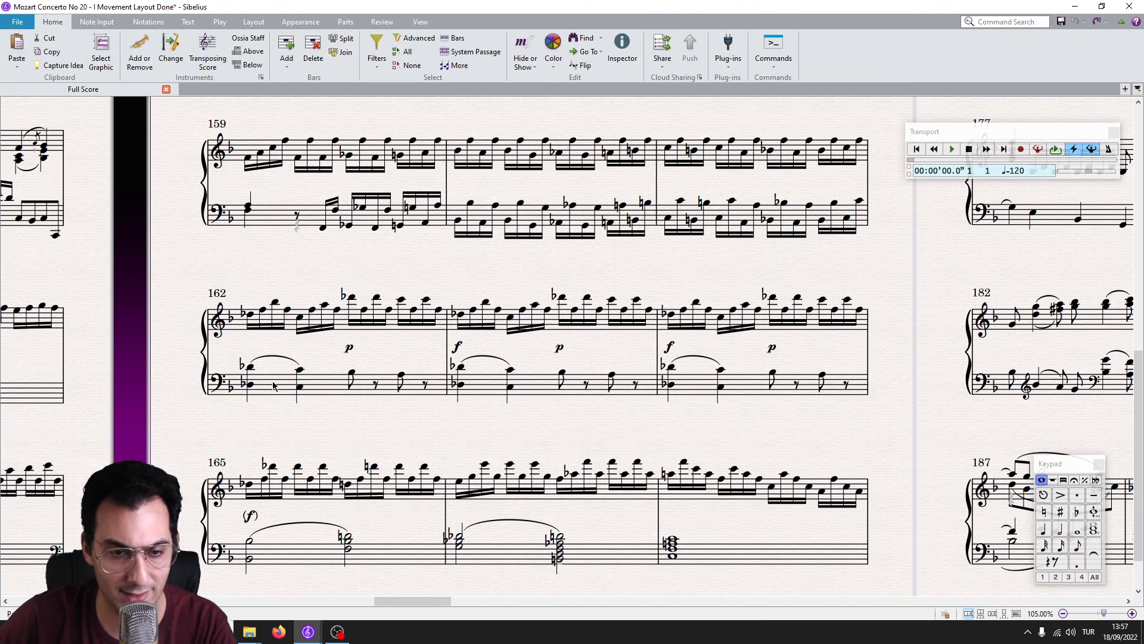
{"action": "left_click", "coordinate": [275, 386]}
{"action": "left_click", "coordinate": [755, 390], "text": "shift"}
{"action": "key", "text": "ctrl+shift+alt+t"}
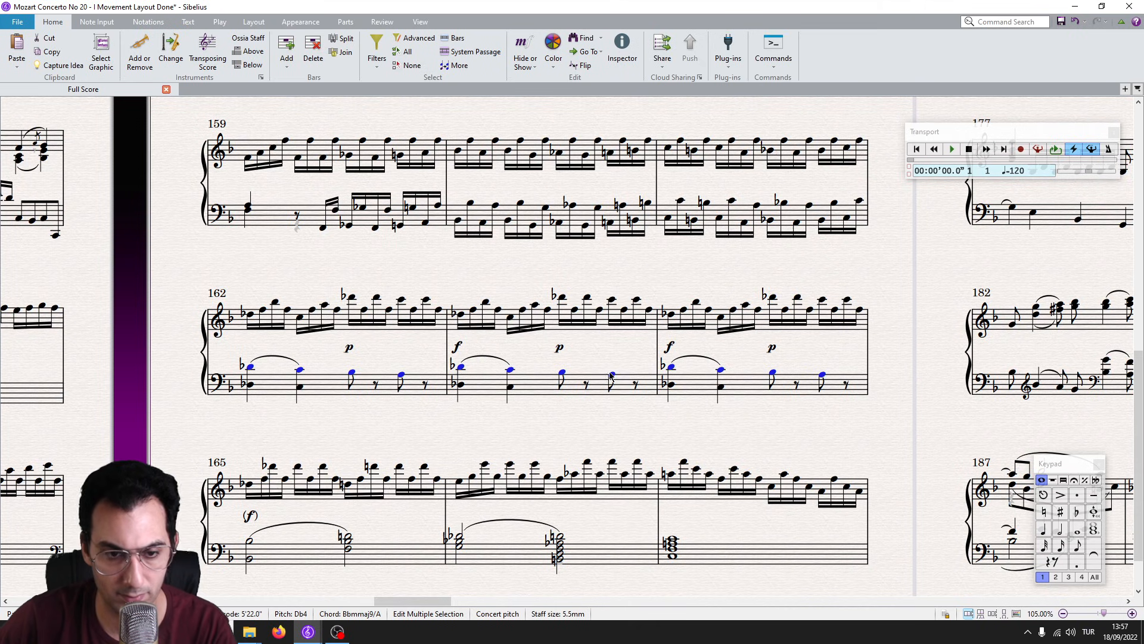
{"action": "key", "text": "ctrl+shift+m"}
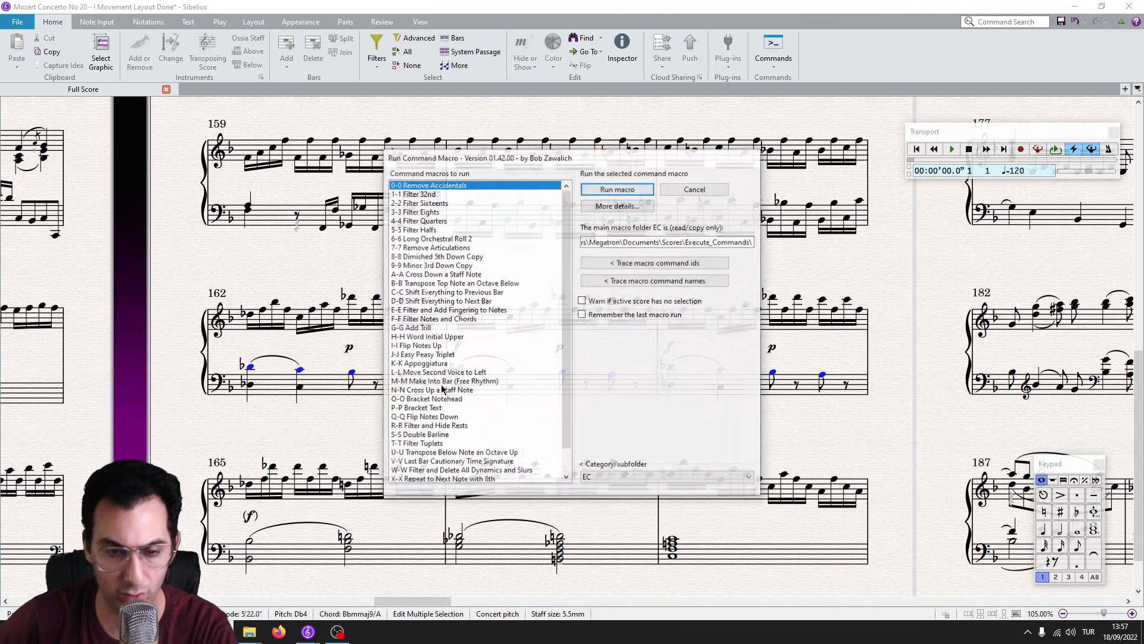
{"action": "key", "text": "Return"}
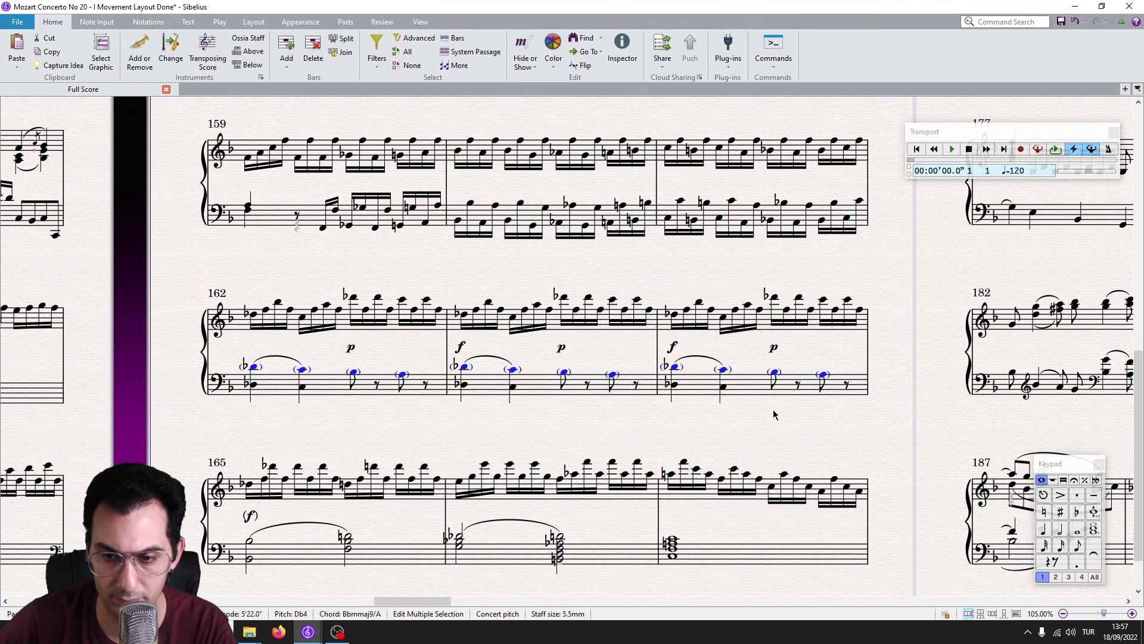
Put the dynamics of the right-hand staff in bars 162–164 in brackets with the P-P Bracket Text macro.
{"action": "left_click", "coordinate": [344, 325]}
{"action": "left_click", "coordinate": [816, 322], "text": "shift"}
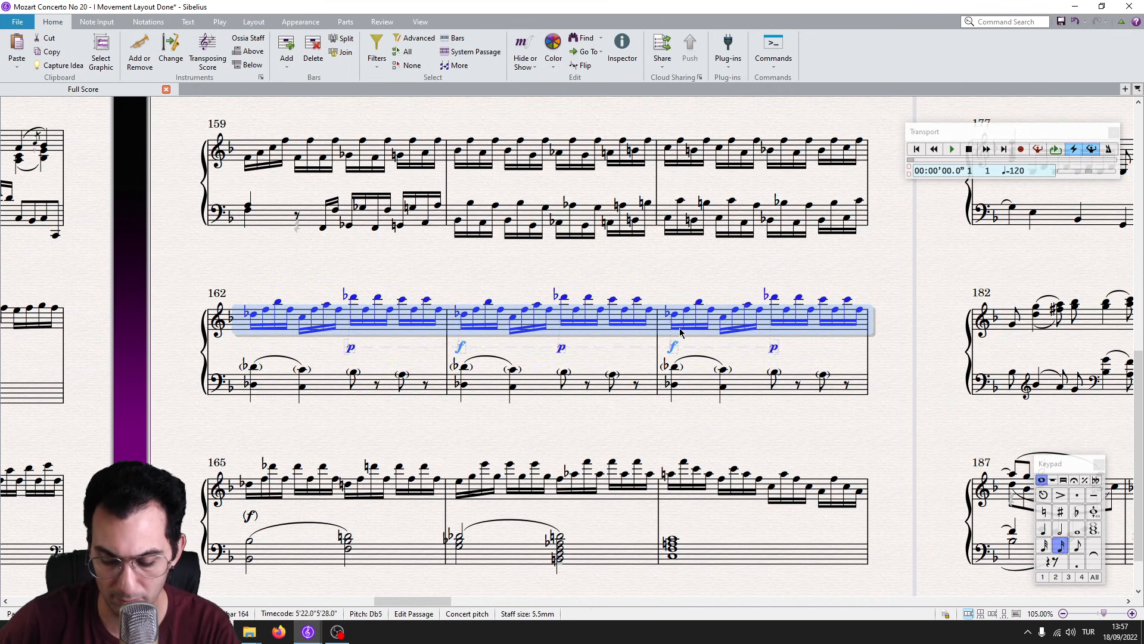
{"action": "key", "text": "ctrl+shift+m"}
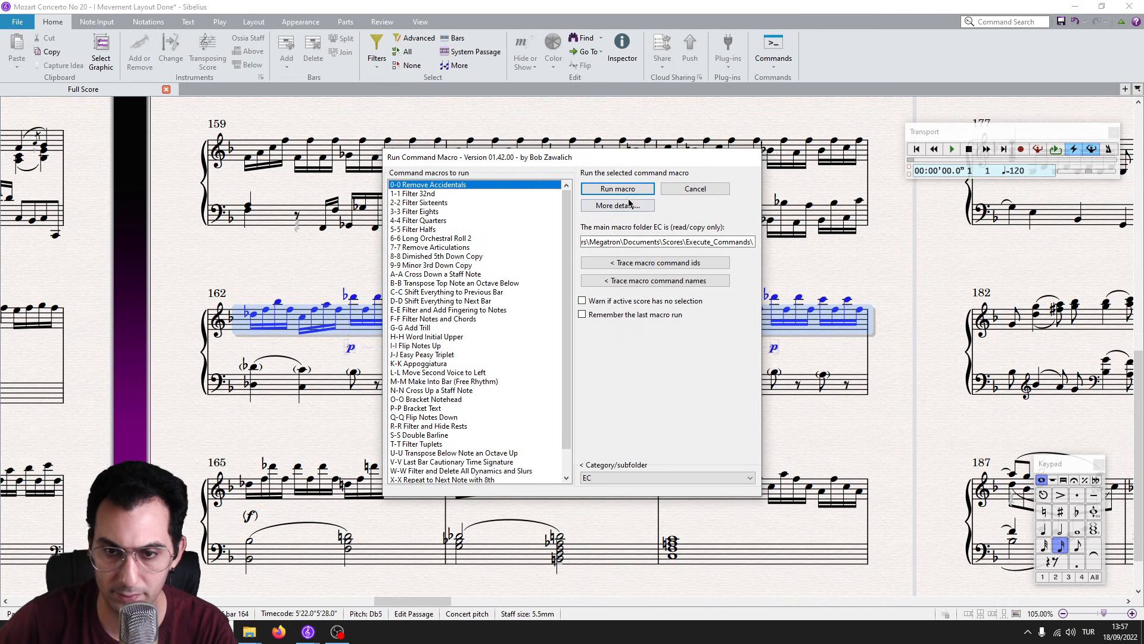
{"action": "left_click", "coordinate": [435, 408]}
{"action": "left_click", "coordinate": [618, 189]}
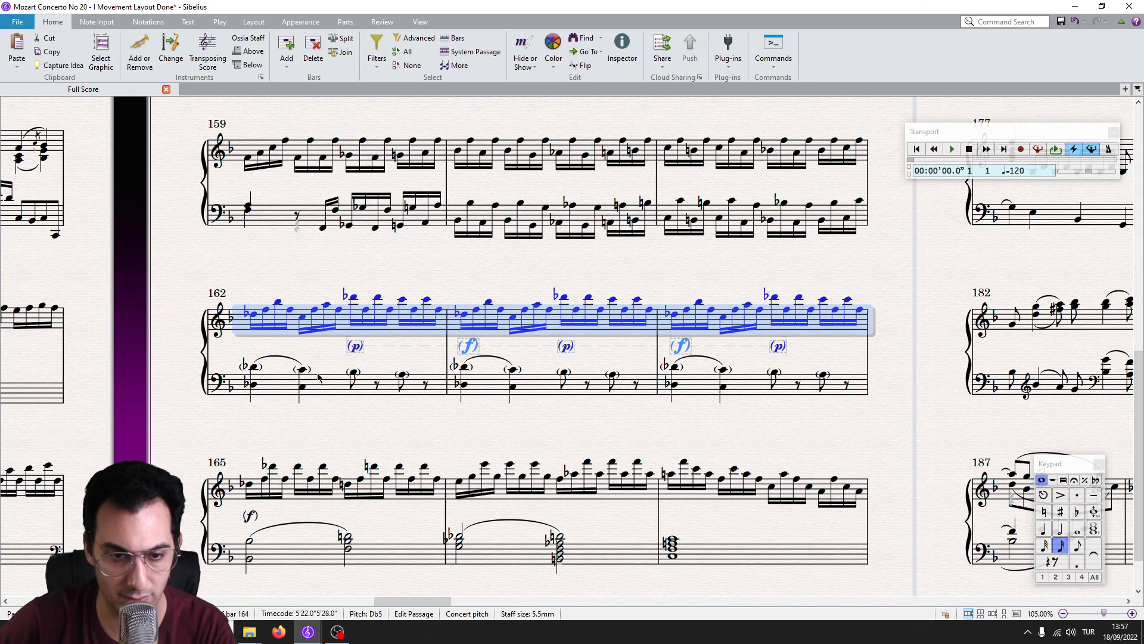
{"action": "key", "text": "Escape"}
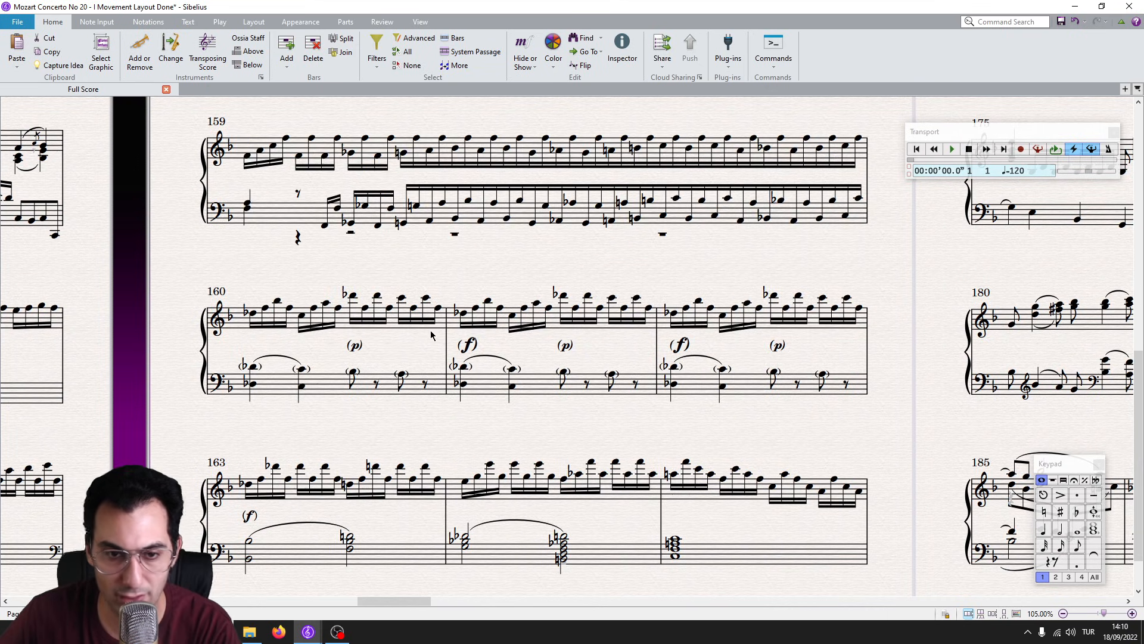
Hide the rests in the left-hand staff of bar 159 with the R-R Filter and Hide Rests macro.
{"action": "key", "text": "ctrl+shift+m"}
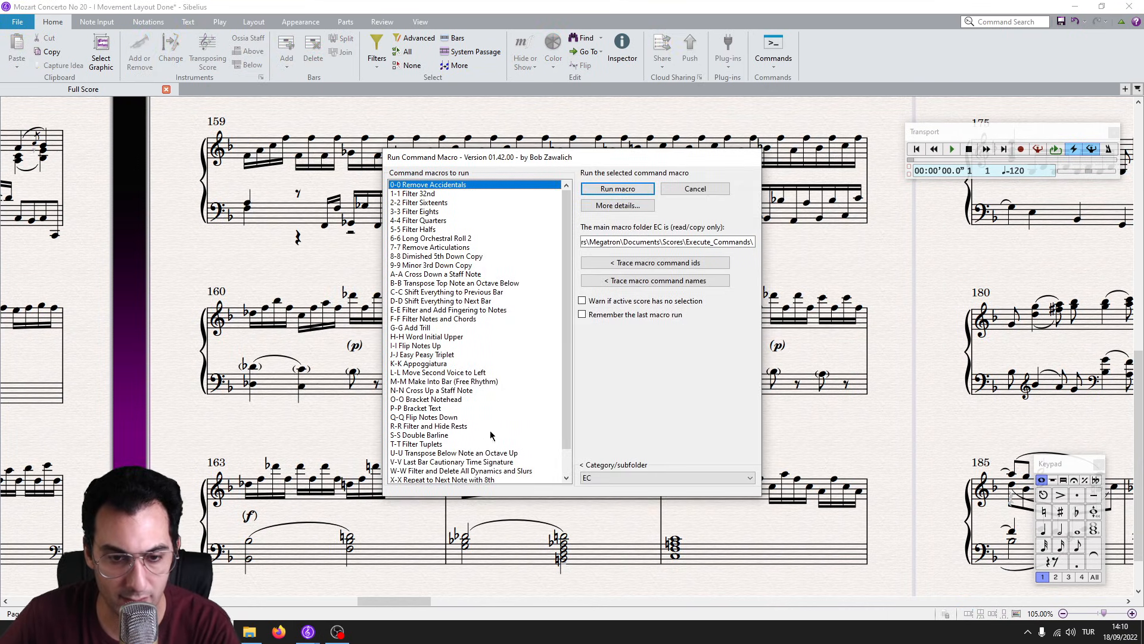
{"action": "left_click", "coordinate": [429, 427]}
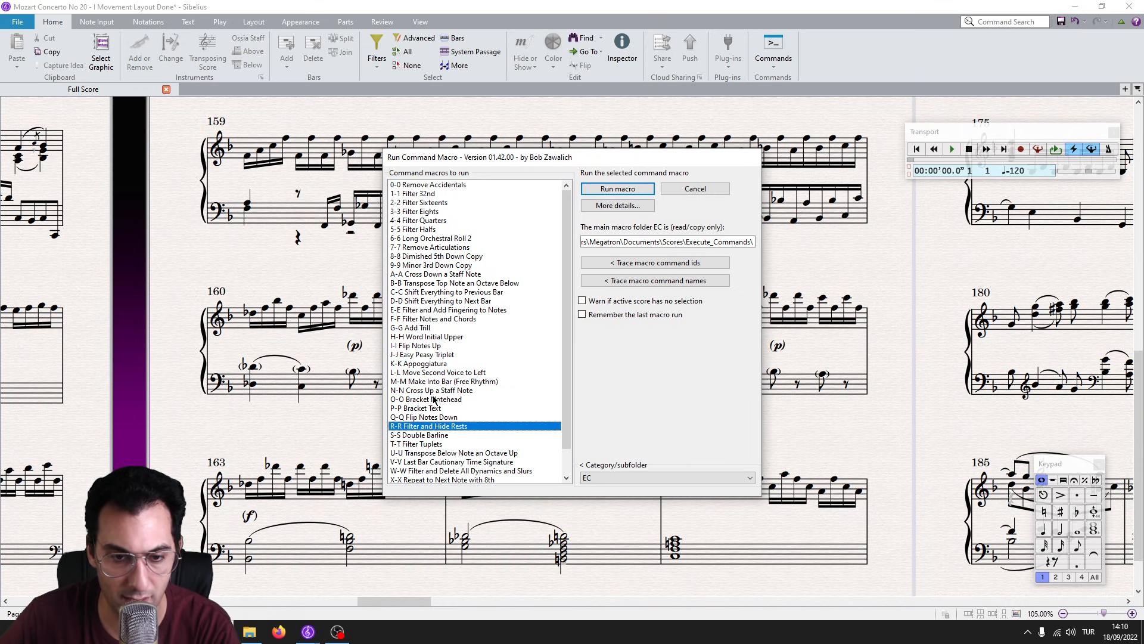
{"action": "double_click", "coordinate": [440, 425]}
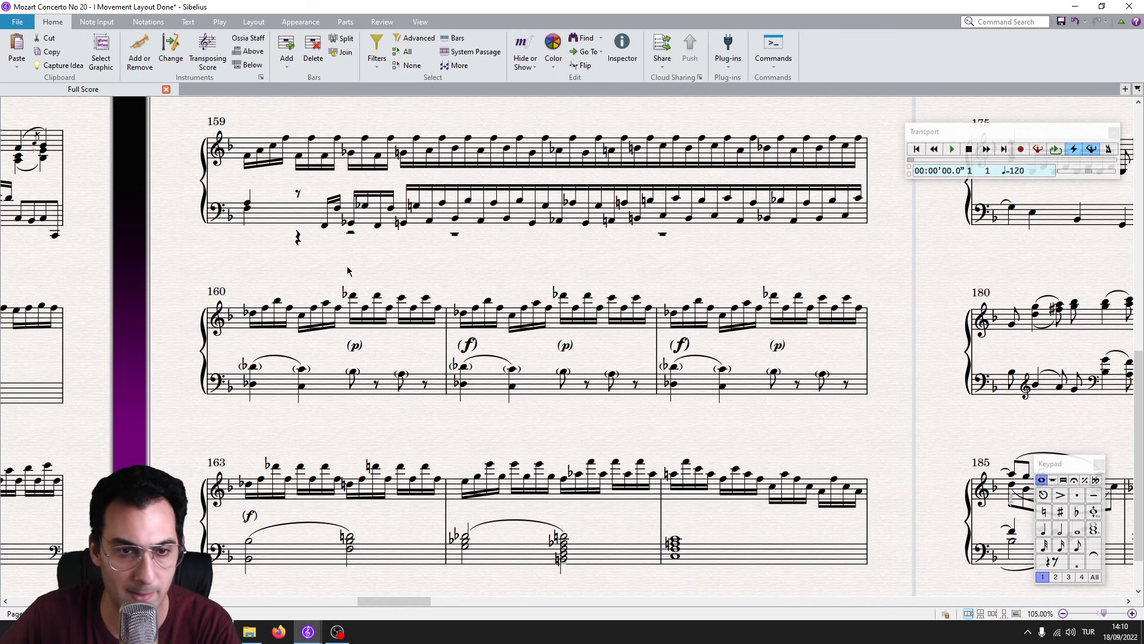
{"action": "left_click", "coordinate": [292, 218]}
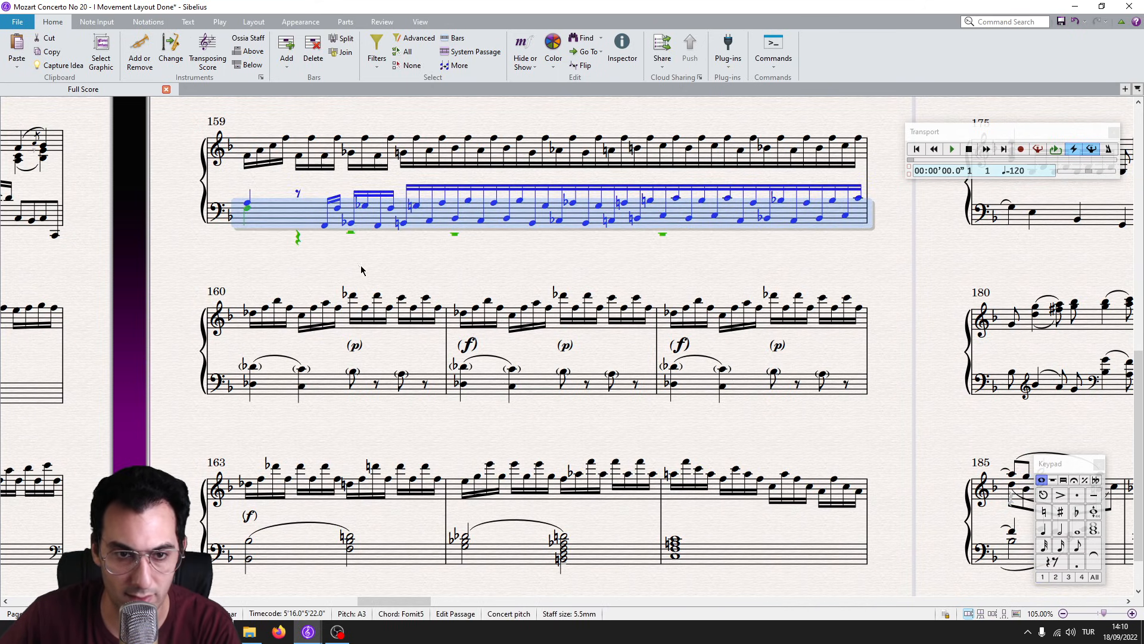
{"action": "key", "text": "ctrl+shift+m"}
{"action": "key", "text": "r"}
{"action": "key", "text": "Return"}
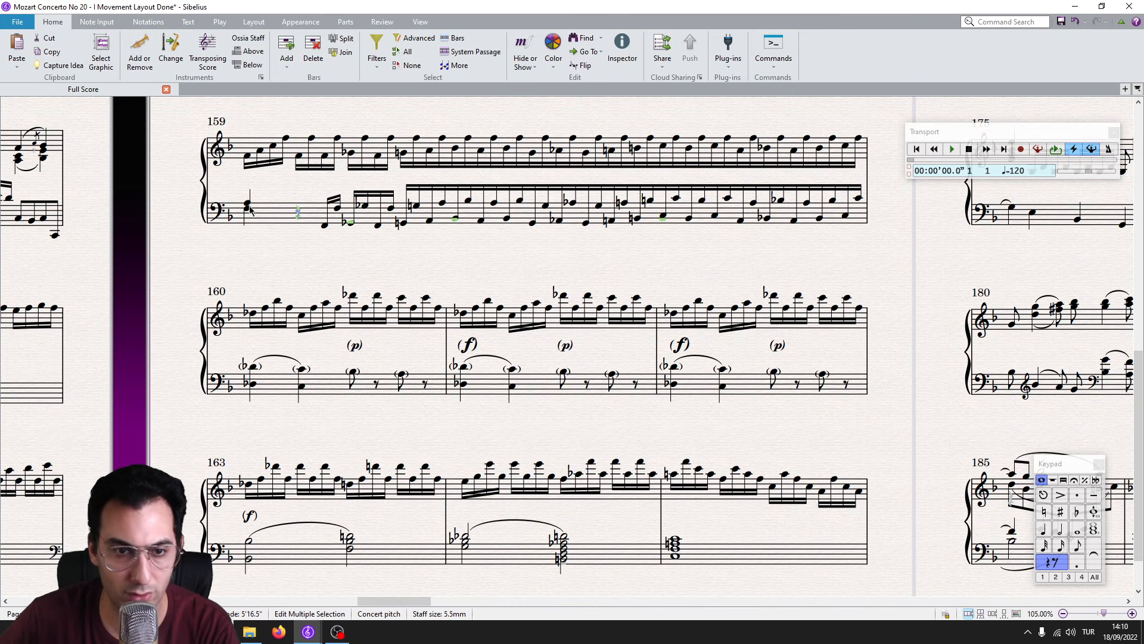
{"action": "key", "text": "Escape"}
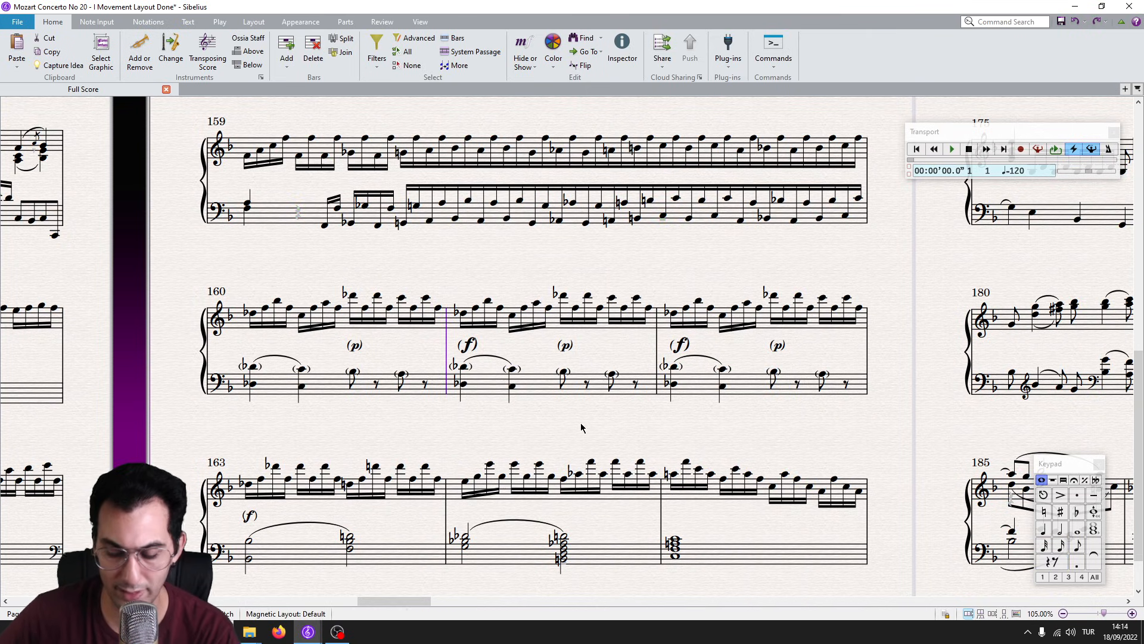
Change the barline after bar 160 to a double barline with the S-S Double Barline macro.
{"action": "key", "text": "ctrl+shift+m"}
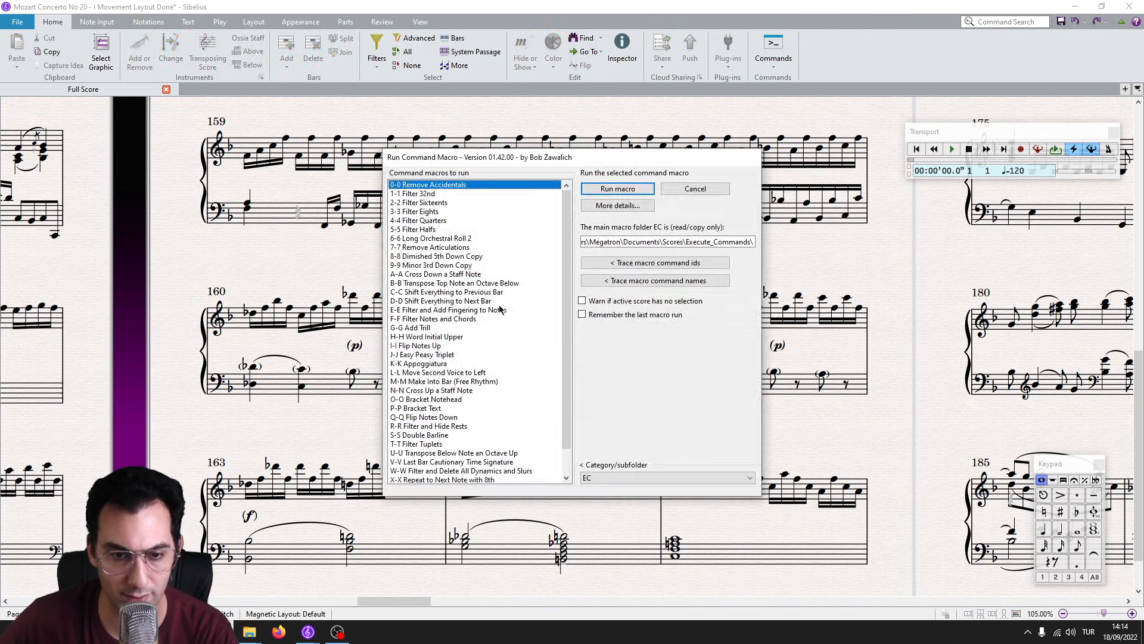
{"action": "left_click", "coordinate": [437, 435]}
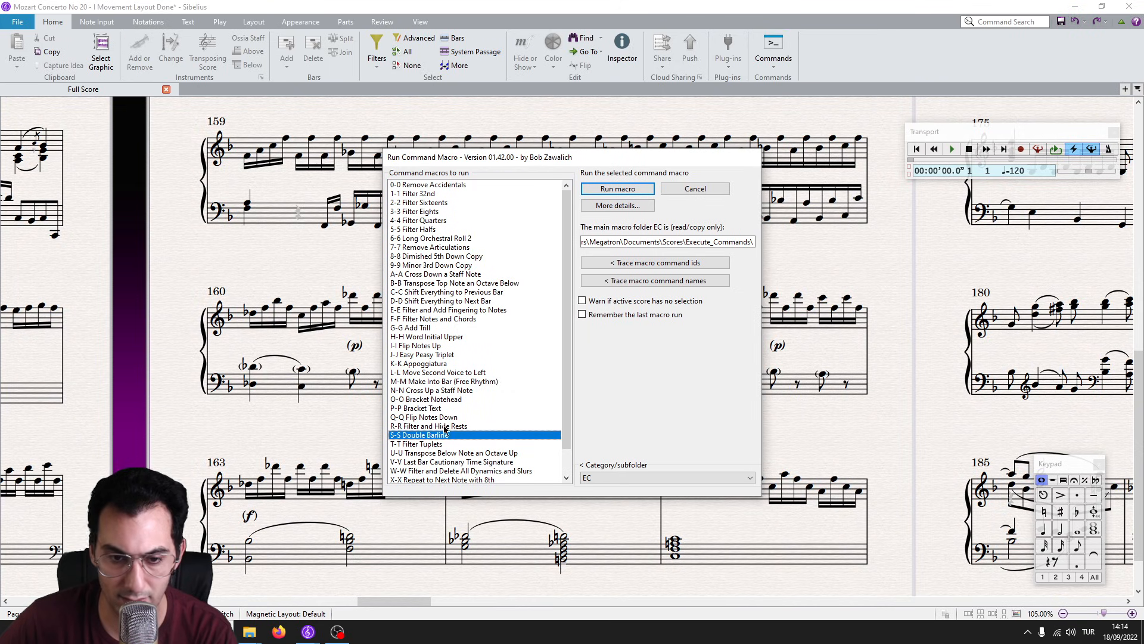
{"action": "key", "text": "Return"}
{"action": "key", "text": "ctrl+shift+m"}
{"action": "key", "text": "s"}
{"action": "key", "text": "Return"}
Apply the S-S Double Barline macro to the barlines after bars 161 and 162.
{"action": "left_click", "coordinate": [658, 337]}
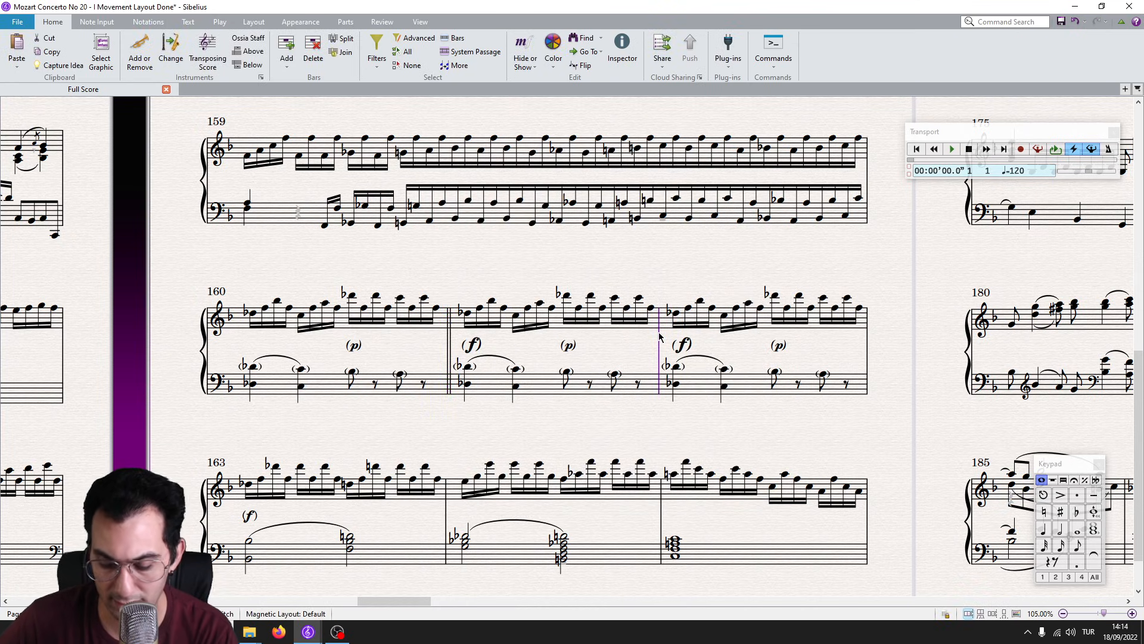
{"action": "key", "text": "ctrl+shift+m"}
{"action": "key", "text": "Return"}
{"action": "left_click", "coordinate": [867, 340]}
{"action": "key", "text": "ctrl+shift+m"}
{"action": "key", "text": "Return"}
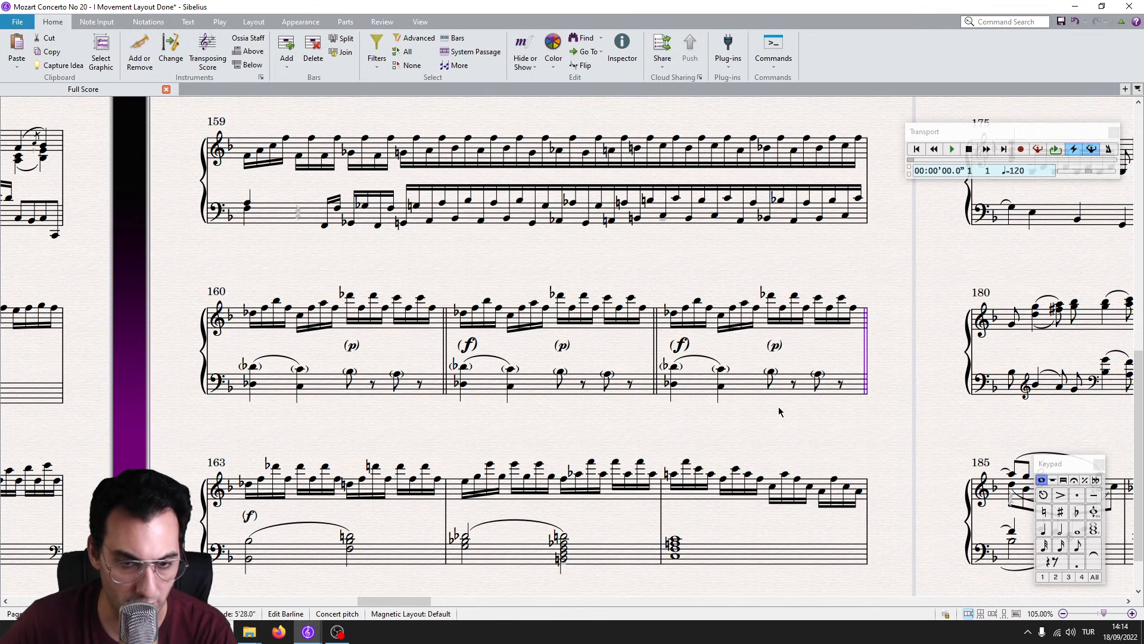
Choose the T-T Filter Tuplets macro and switch to the Rach. 3 - 3rd Mvnt score.
{"action": "key", "text": "ctrl+shift+m"}
{"action": "left_click", "coordinate": [413, 445]}
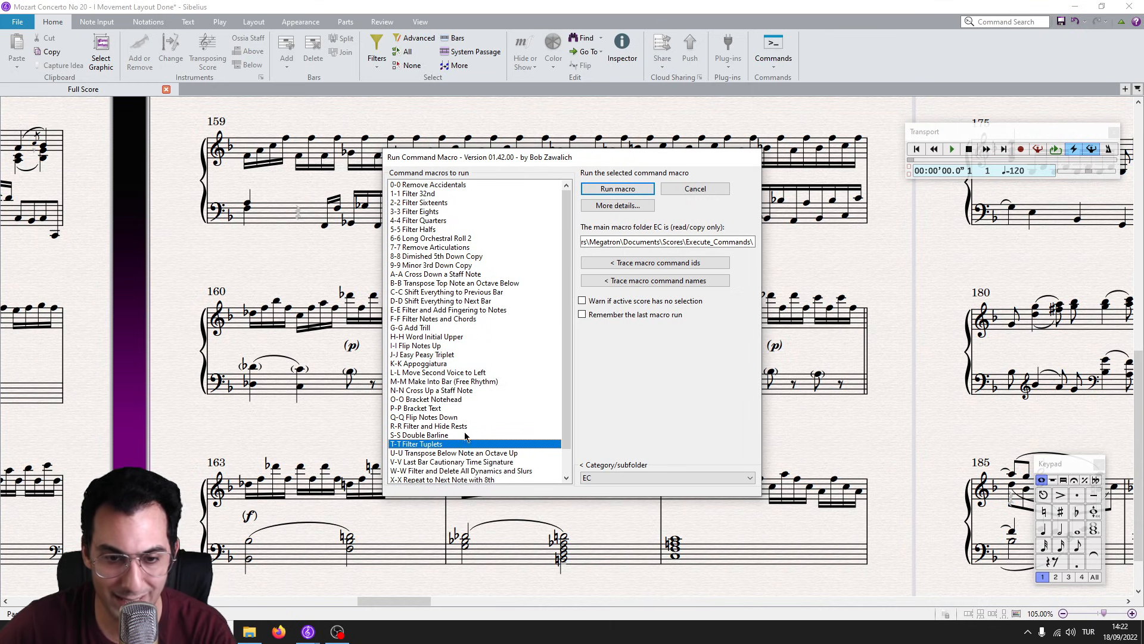
{"action": "key", "text": "Return"}
{"action": "mouse_move", "coordinate": [308, 631]}
{"action": "left_click", "coordinate": [366, 605]}
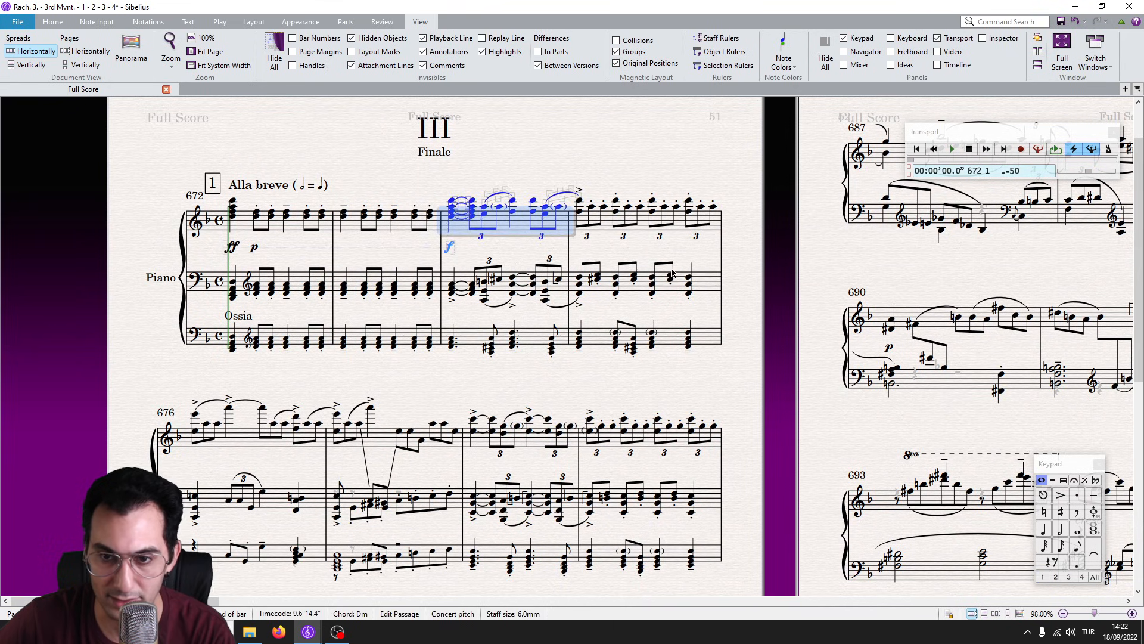
Filter the tuplets in bars 674–675 of the two main piano staves with T-T Filter Tuplets and hide them.
{"action": "left_click", "coordinate": [702, 286], "text": "shift"}
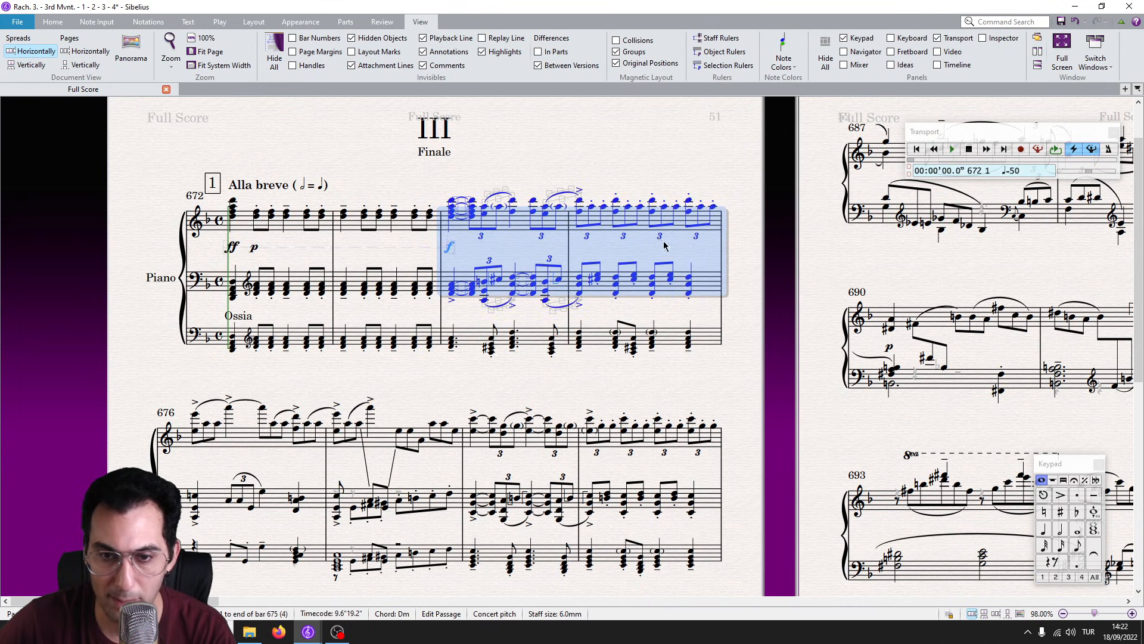
{"action": "key", "text": "ctrl+shift+m"}
{"action": "key", "text": "t"}
{"action": "key", "text": "Return"}
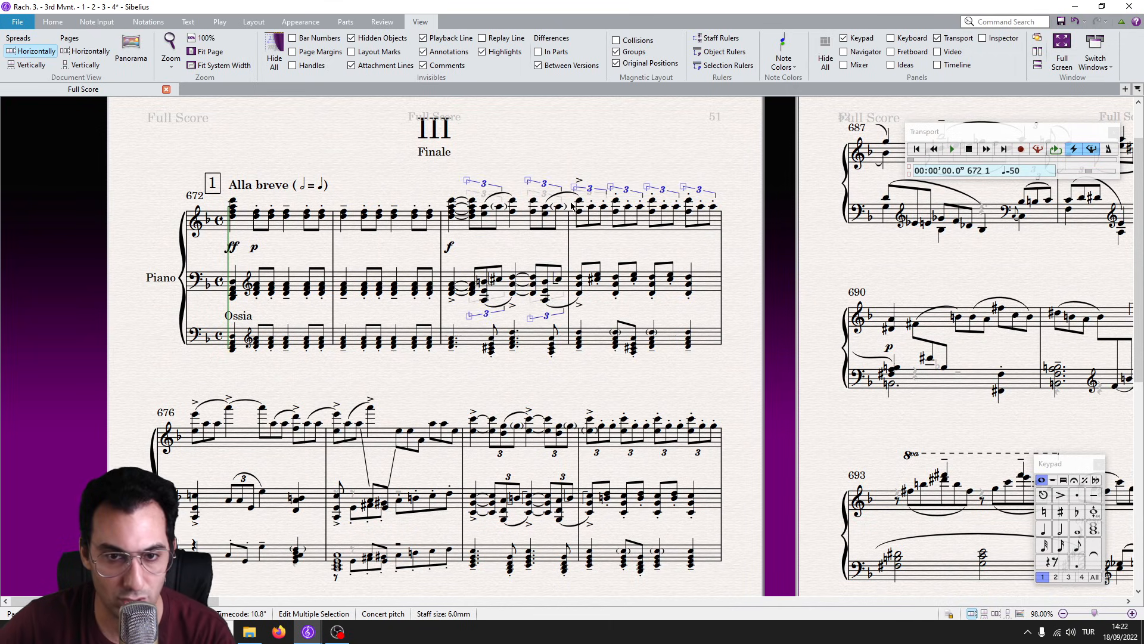
{"action": "key", "text": "ctrl+z"}
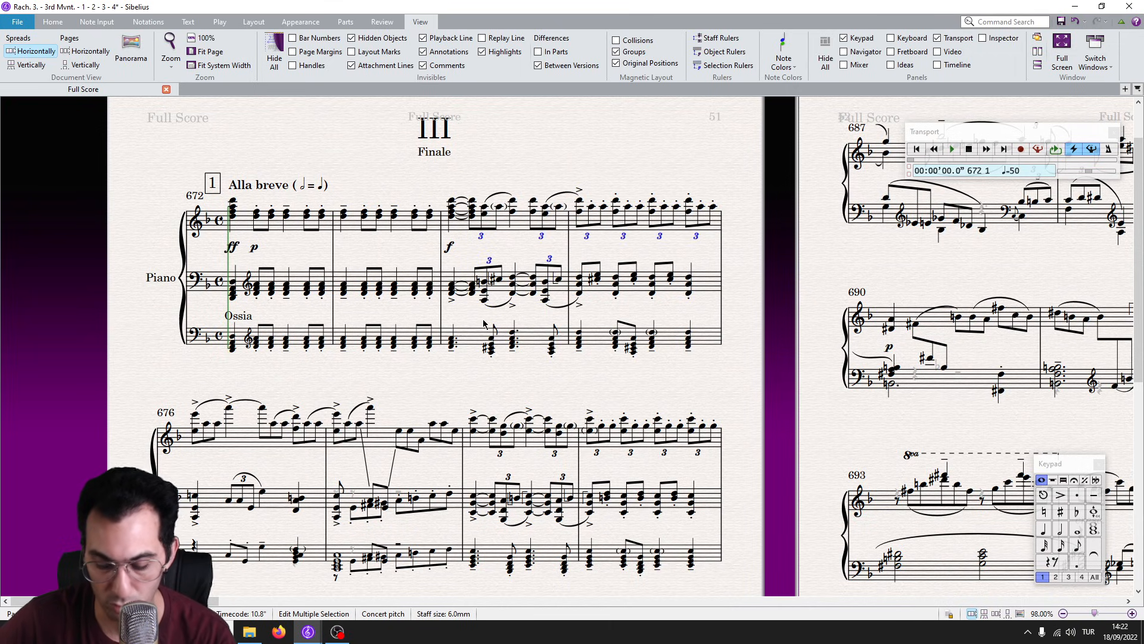
{"action": "key", "text": "ctrl+shift+h"}
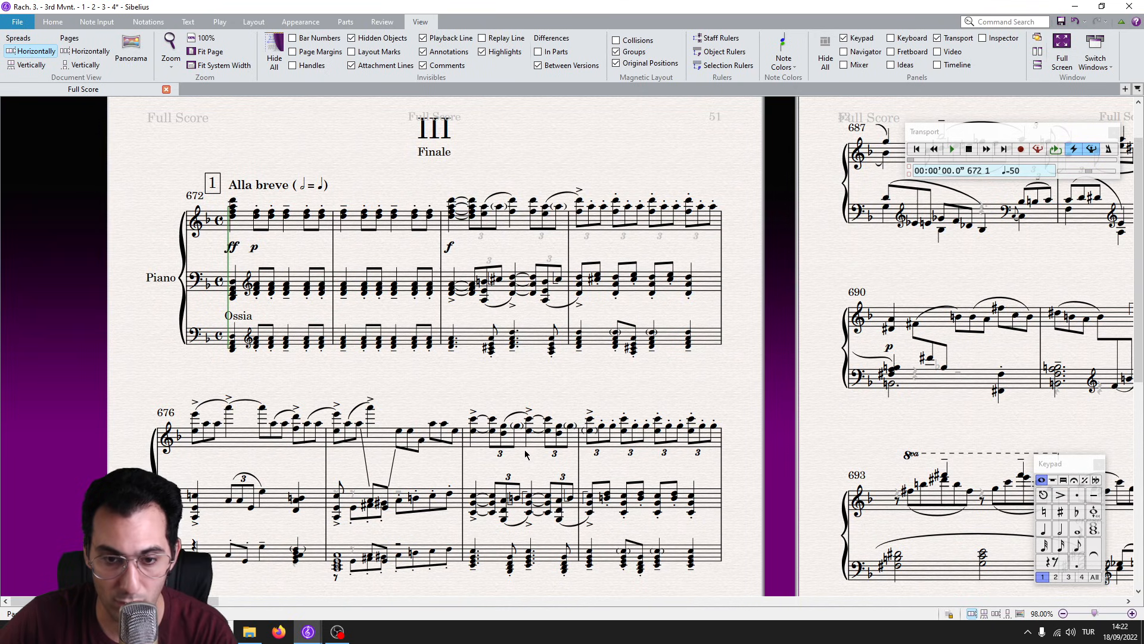
Set the tuplet display to None for bars 678–679 of the two main piano staves in the Inspector, then close it.
{"action": "left_click", "coordinate": [513, 442]}
{"action": "left_click", "coordinate": [713, 504], "text": "shift"}
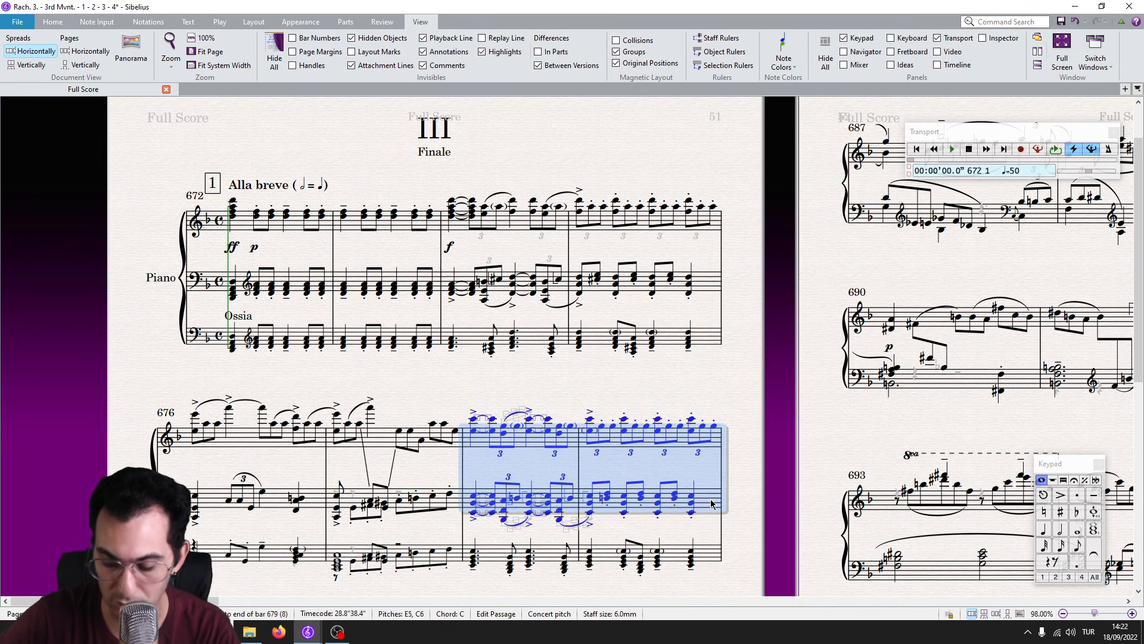
{"action": "key", "text": "ctrl+alt+i"}
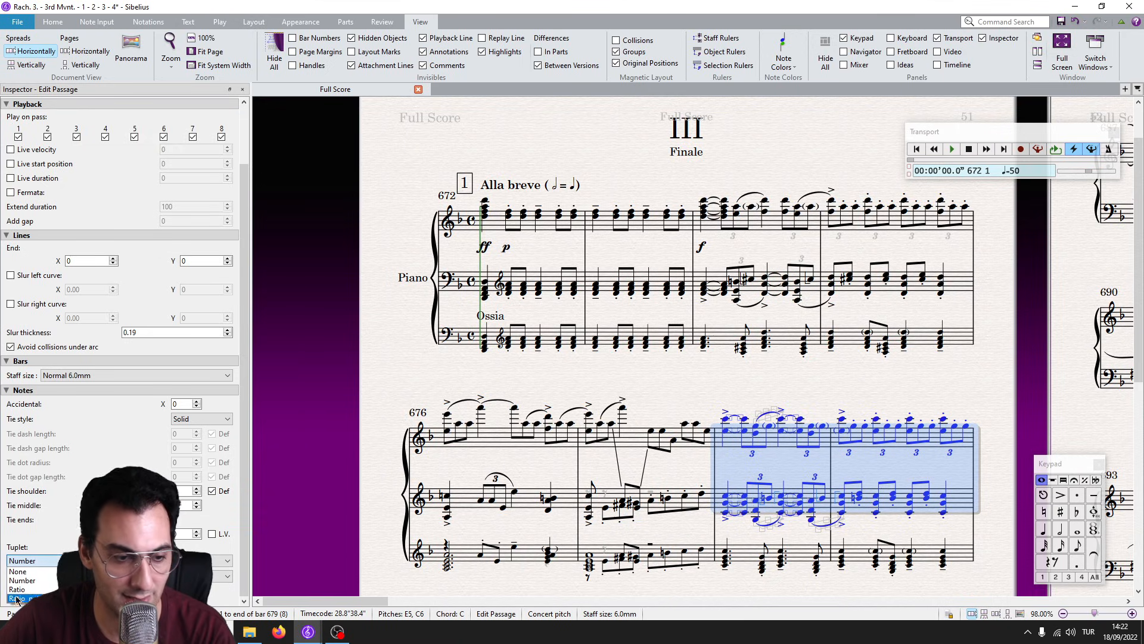
{"action": "left_click", "coordinate": [26, 571]}
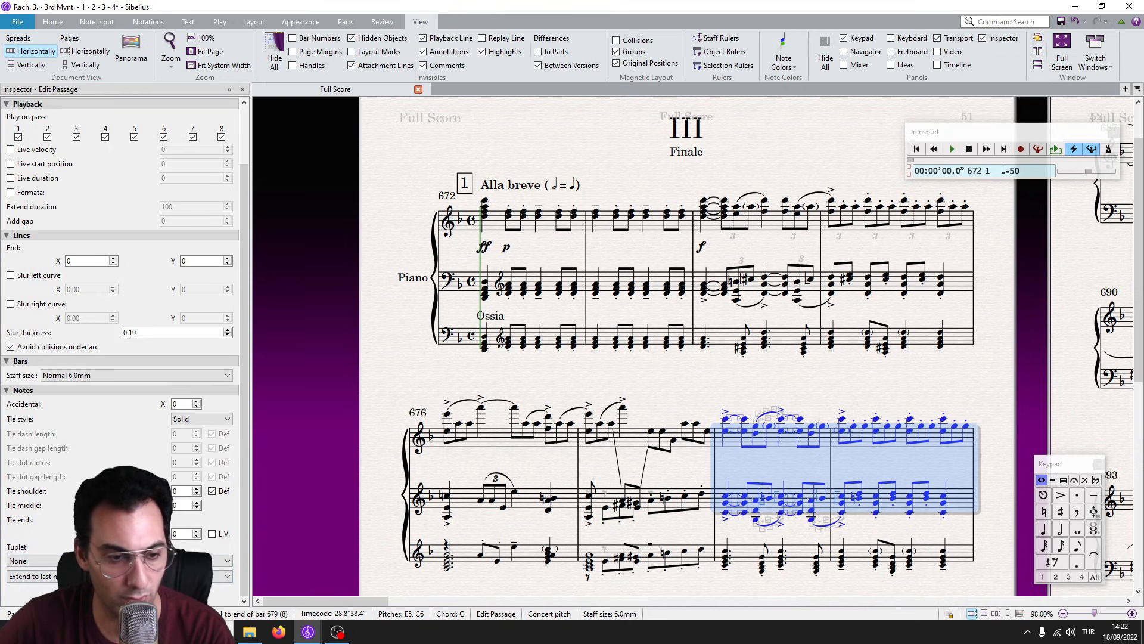
{"action": "left_click", "coordinate": [242, 89]}
Run the T-T Filter Tuplets macro again on the two main piano staves of bars 674–675.
{"action": "left_click_drag", "start_coordinate": [483, 241], "coordinate": [707, 291]}
{"action": "key", "text": "ctrl+alt+m"}
{"action": "key", "text": "t"}
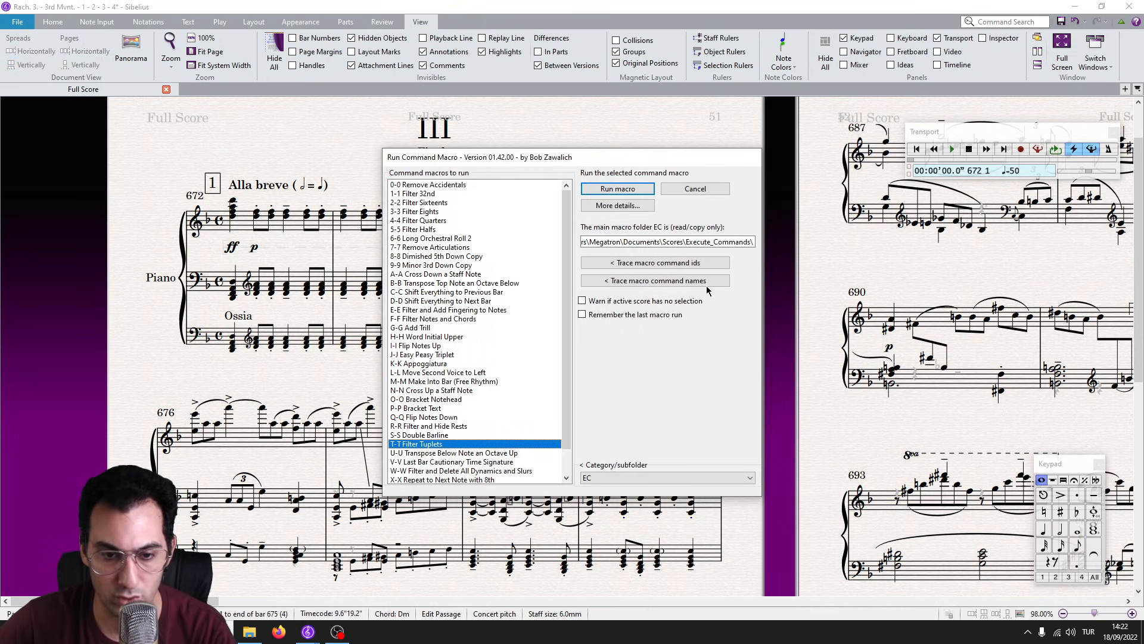
{"action": "key", "text": "Return"}
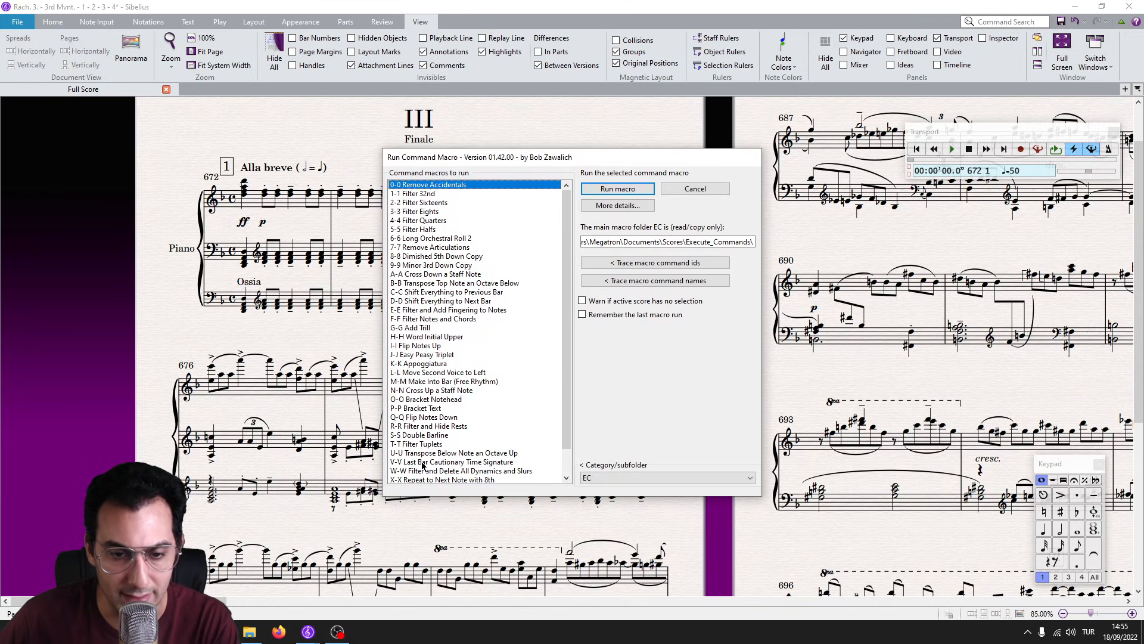
Add a 5/4 time signature to the empty last bar of the score with the V-V Last Bar Cautionary Time Signature macro.
{"action": "left_click", "coordinate": [423, 464]}
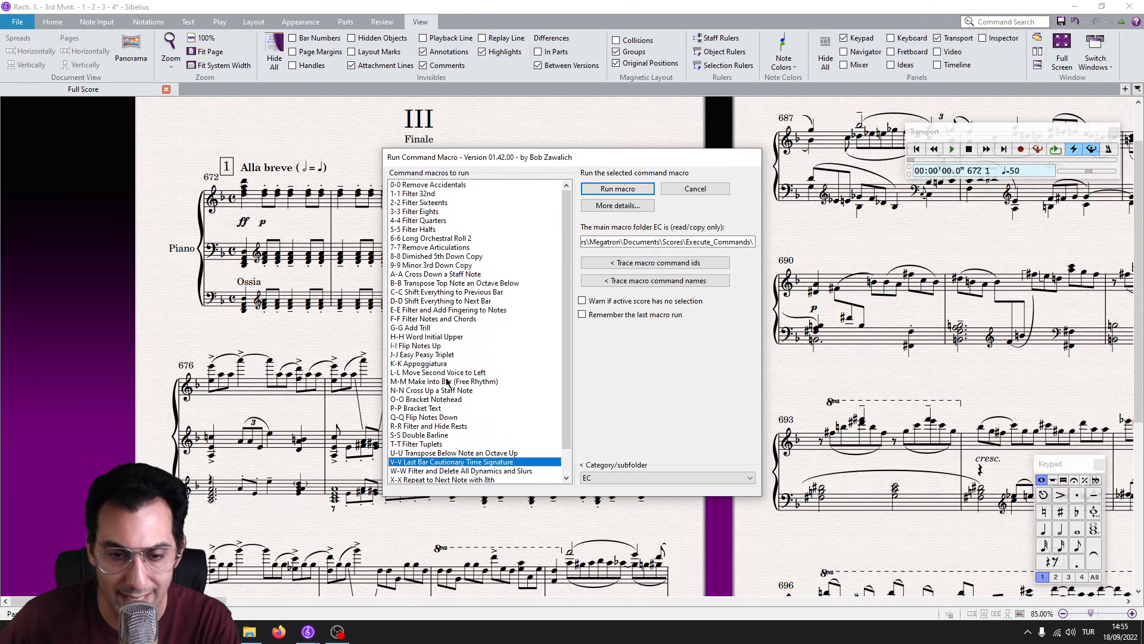
{"action": "scroll", "coordinate": [451, 381], "scroll_direction": "down", "scroll_amount": 1}
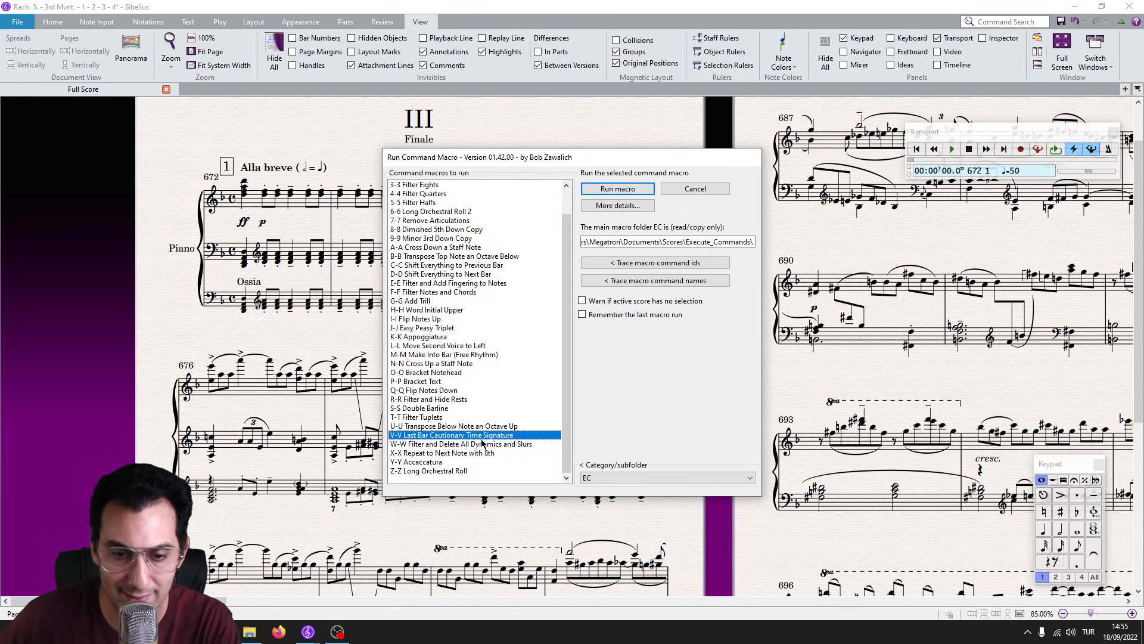
{"action": "double_click", "coordinate": [447, 438]}
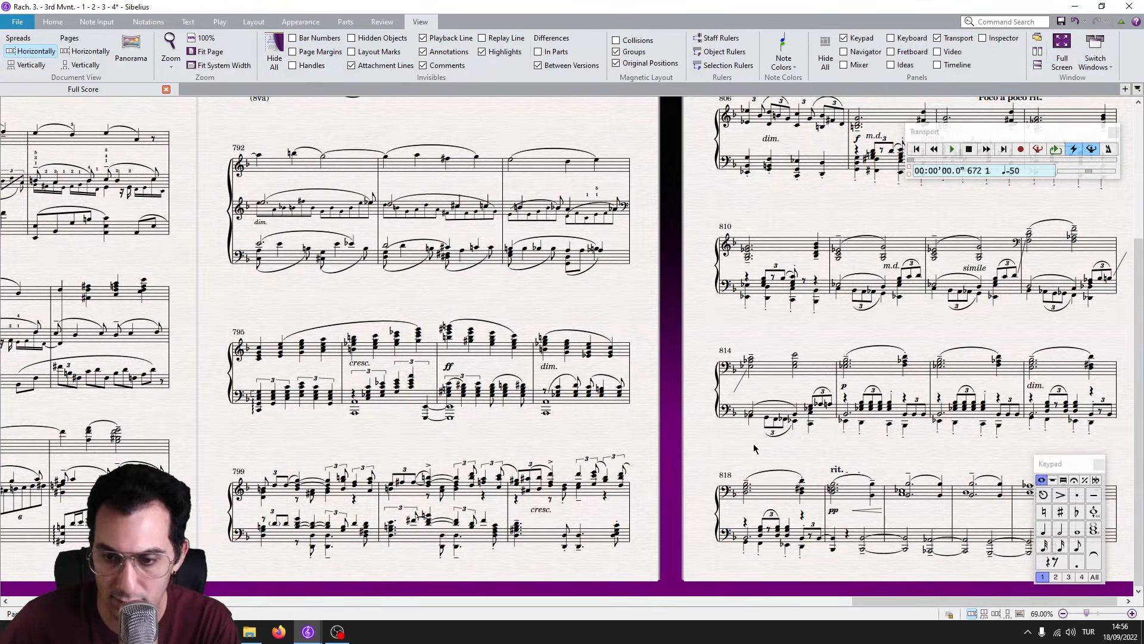
{"action": "left_click_drag", "start_coordinate": [754, 448], "coordinate": [398, 432]}
{"action": "left_click_drag", "start_coordinate": [795, 275], "coordinate": [695, 346]}
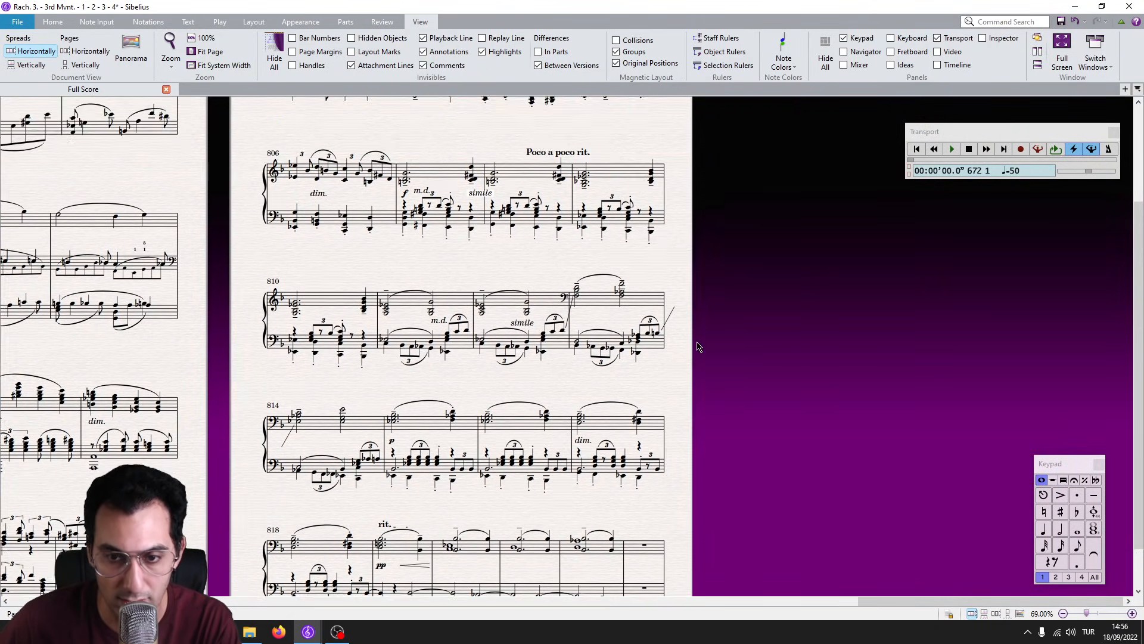
{"action": "scroll", "coordinate": [671, 493], "scroll_direction": "up", "scroll_amount": 3}
{"action": "left_click_drag", "start_coordinate": [649, 474], "coordinate": [598, 308]}
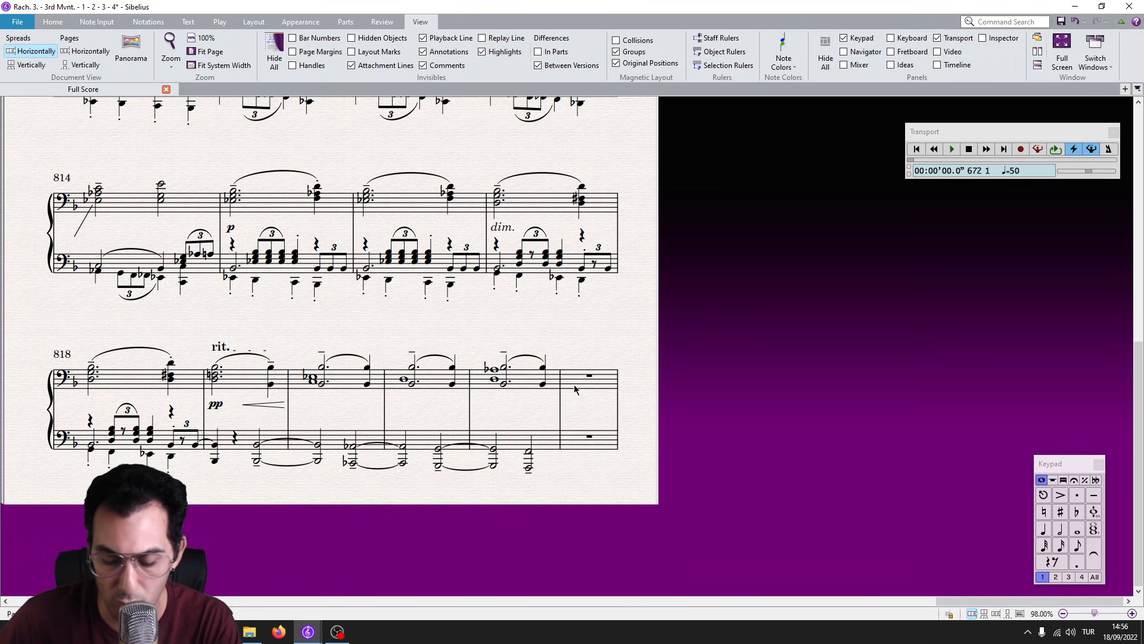
{"action": "left_click", "coordinate": [617, 411]}
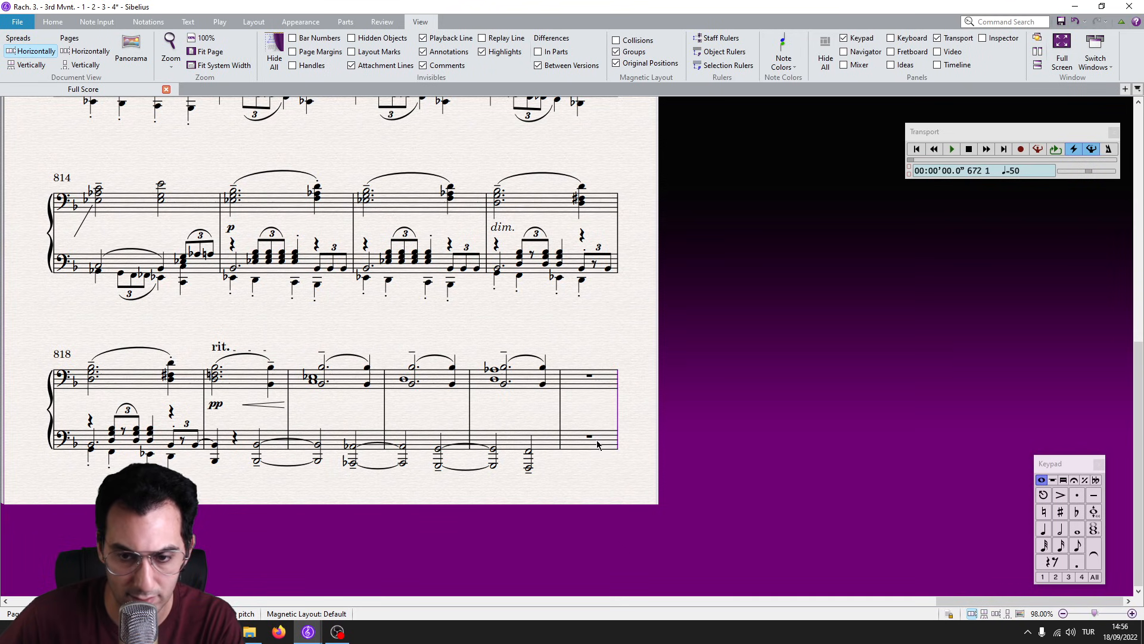
{"action": "key", "text": "ctrl+shift+m"}
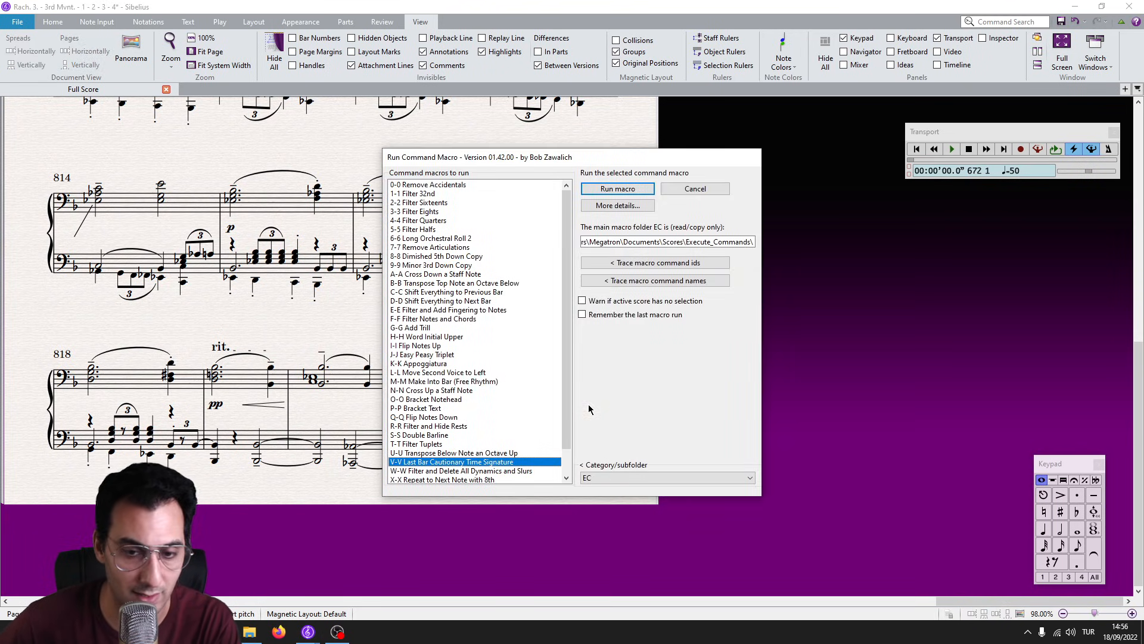
{"action": "key", "text": "Return"}
{"action": "left_click", "coordinate": [696, 271]}
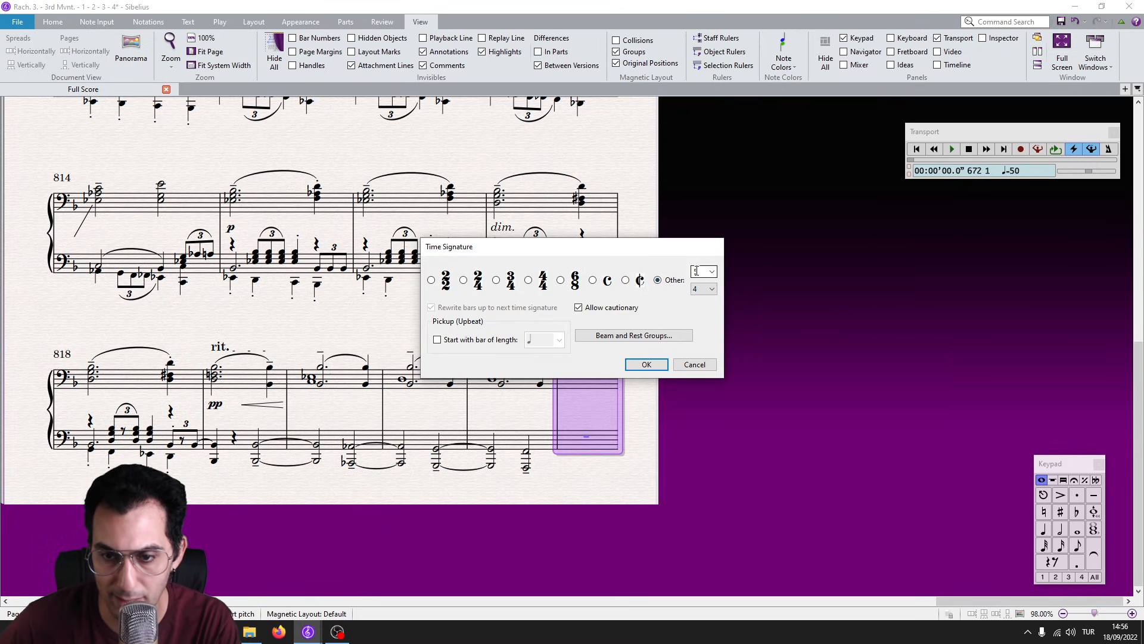
{"action": "left_click", "coordinate": [645, 364]}
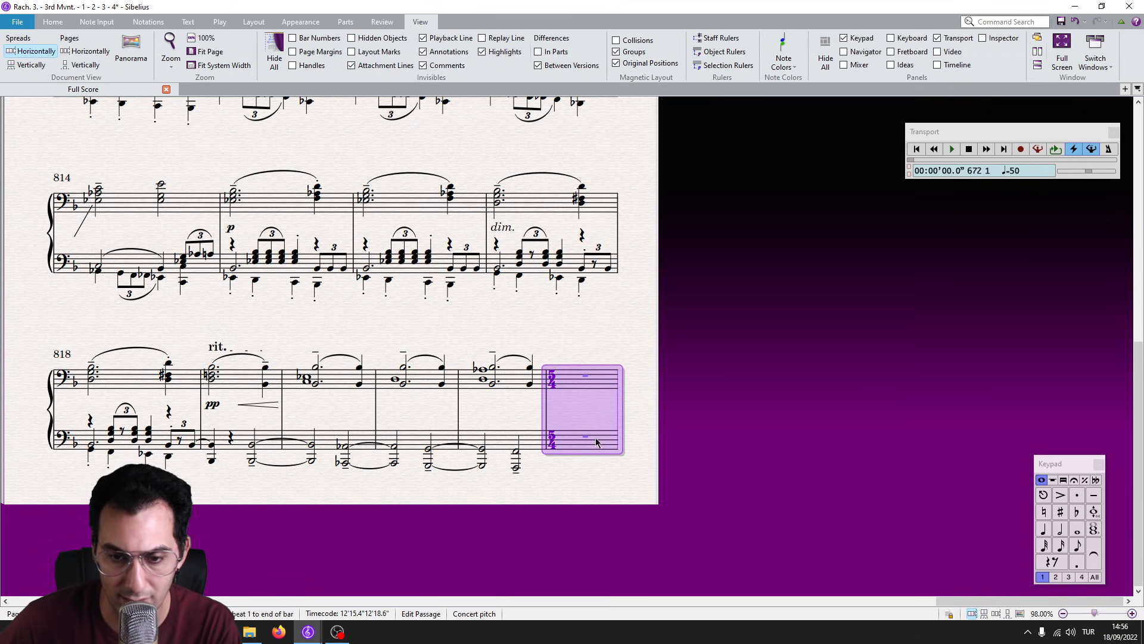
Shrink the empty last bar to the width of its 5/4 time signature by adjusting its final barline.
{"action": "left_click", "coordinate": [618, 413]}
{"action": "key", "text": "alt+shift+Right"}
{"action": "key", "text": "alt+shift+Right"}
{"action": "key", "text": "alt+shift+Right"}
{"action": "key", "text": "alt+shift+Right"}
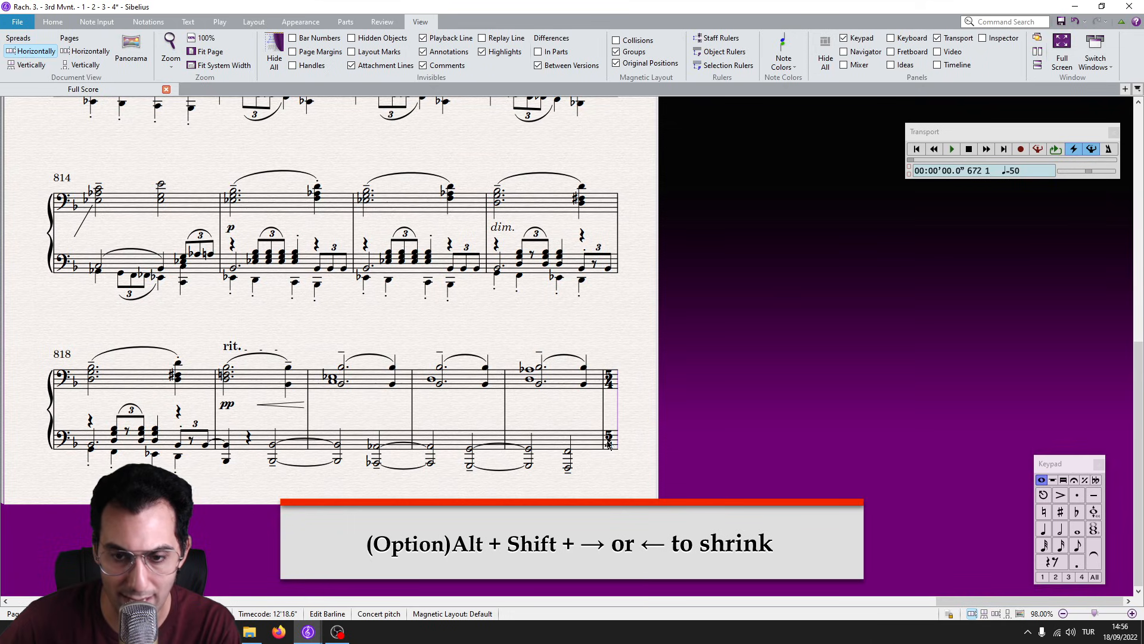
{"action": "key", "text": "Escape"}
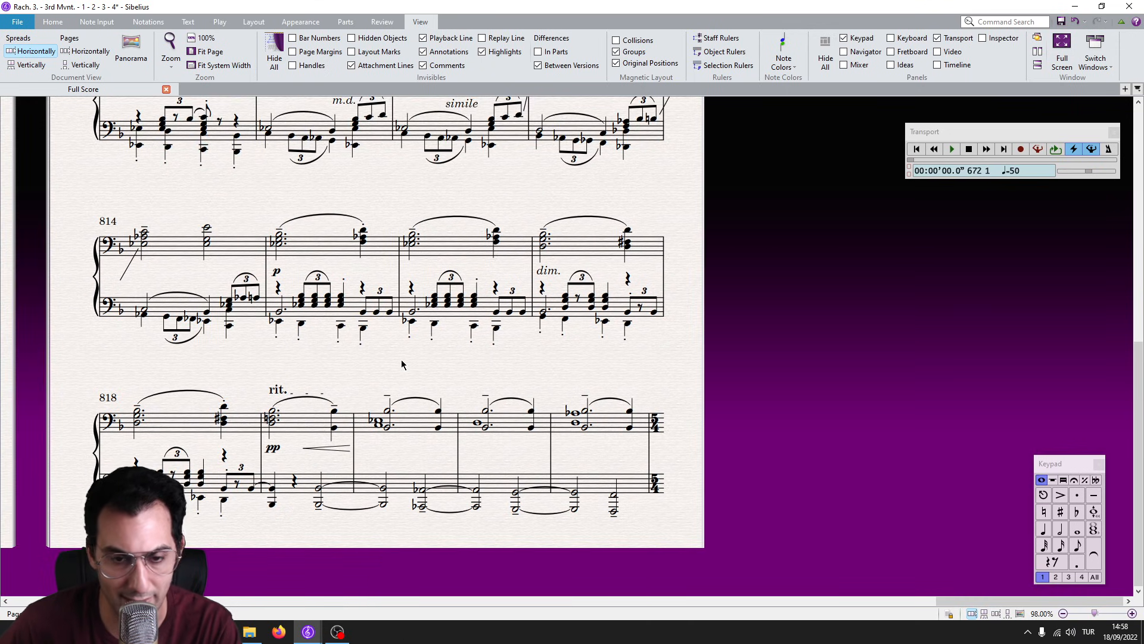
Delete the dynamics and slurs in bars 815–818 of the upper staff with the W-W Filter and Delete All Dynamics and Slurs macro.
{"action": "key", "text": "ctrl+alt+m"}
{"action": "key", "text": "w"}
{"action": "scroll", "coordinate": [447, 398], "scroll_direction": "down", "scroll_amount": 1}
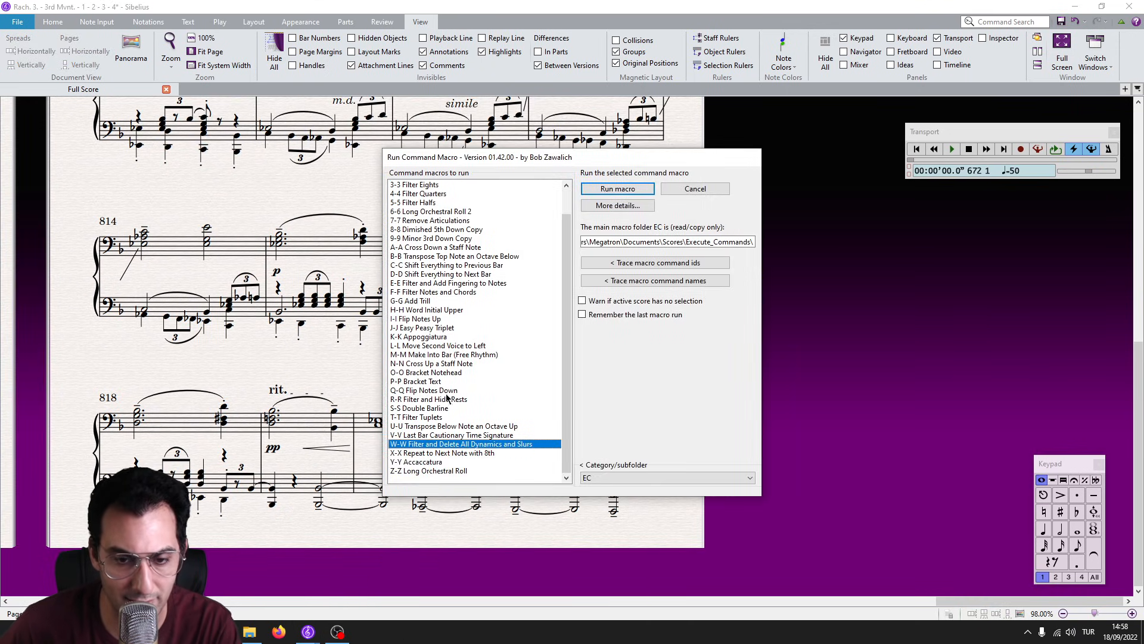
{"action": "double_click", "coordinate": [475, 444]}
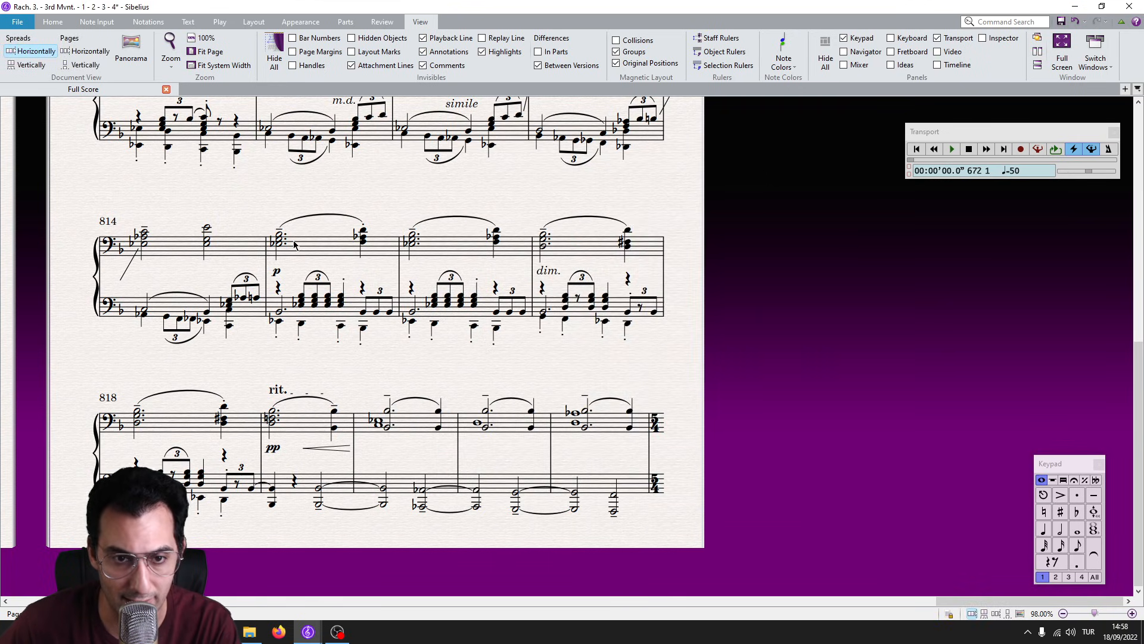
{"action": "left_click", "coordinate": [313, 244]}
{"action": "left_click", "coordinate": [241, 426], "text": "shift"}
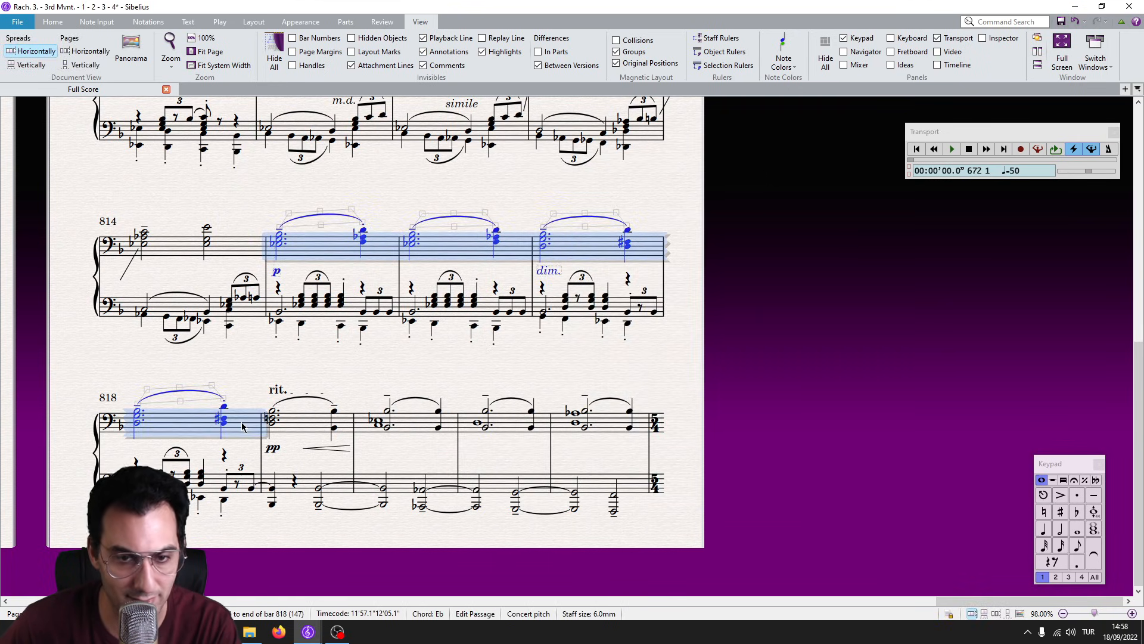
{"action": "key", "text": "ctrl+alt+m"}
{"action": "key", "text": "Return"}
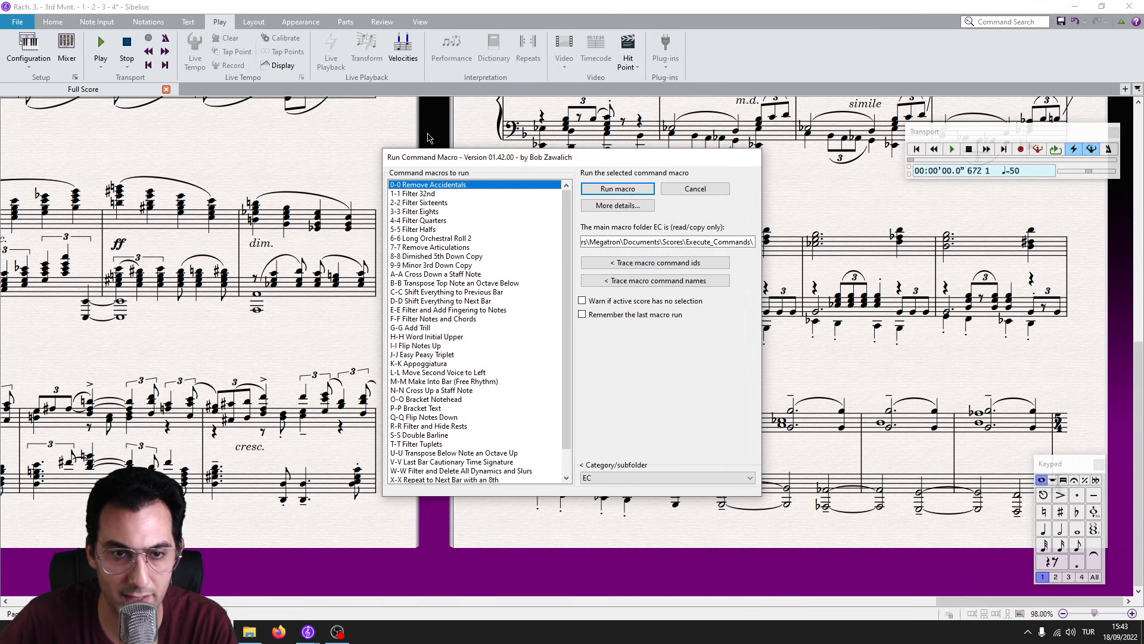
Choose the X-X Repeat to Next Bar with an 8th macro and switch to the Luqman e Gabriele score.
{"action": "scroll", "coordinate": [524, 311], "scroll_direction": "down", "scroll_amount": 1}
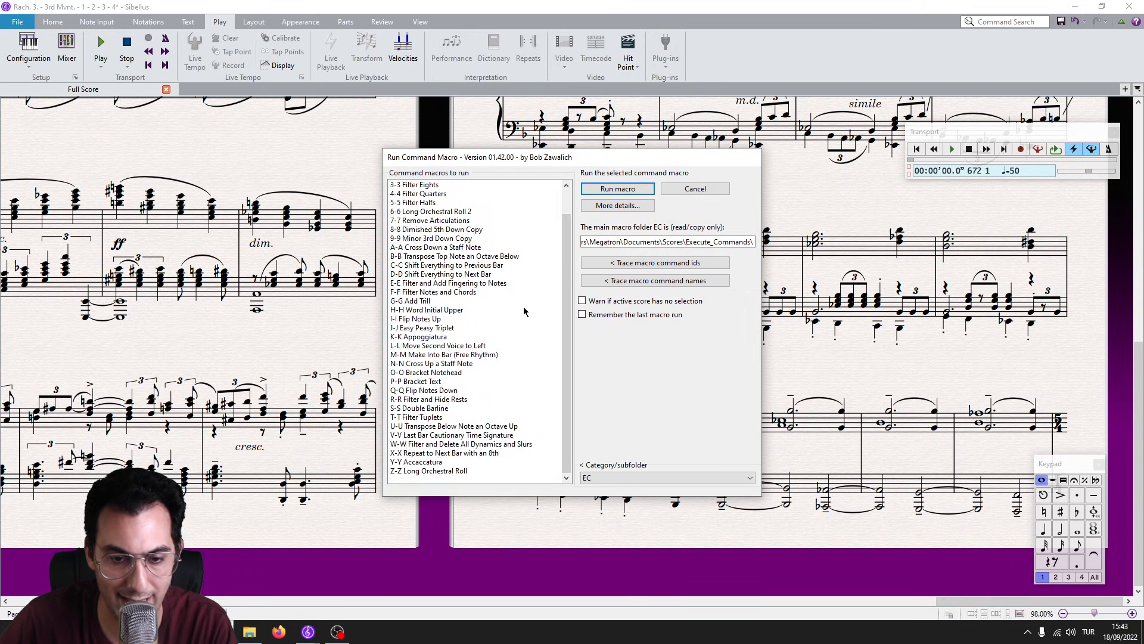
{"action": "left_click", "coordinate": [438, 455]}
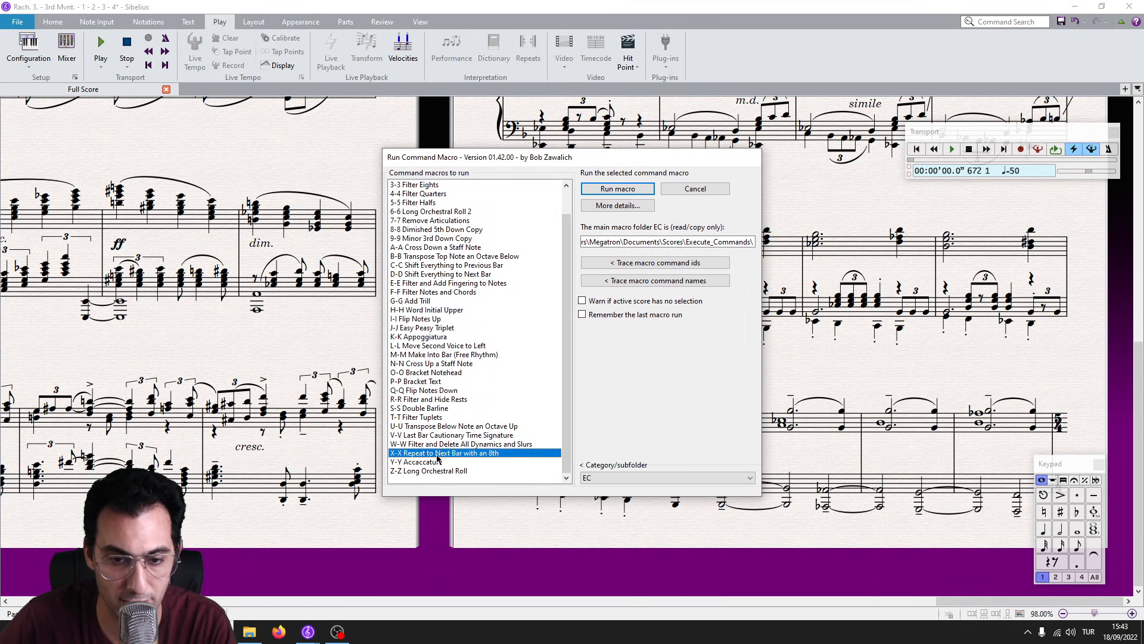
{"action": "double_click", "coordinate": [469, 453]}
{"action": "mouse_move", "coordinate": [308, 632]}
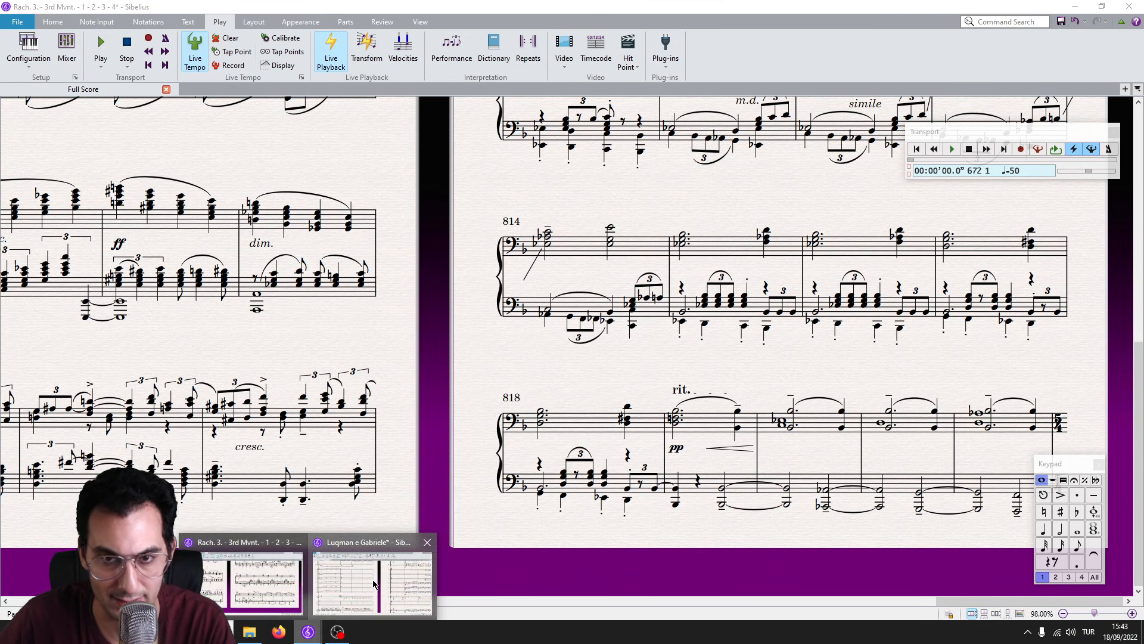
{"action": "left_click", "coordinate": [391, 582]}
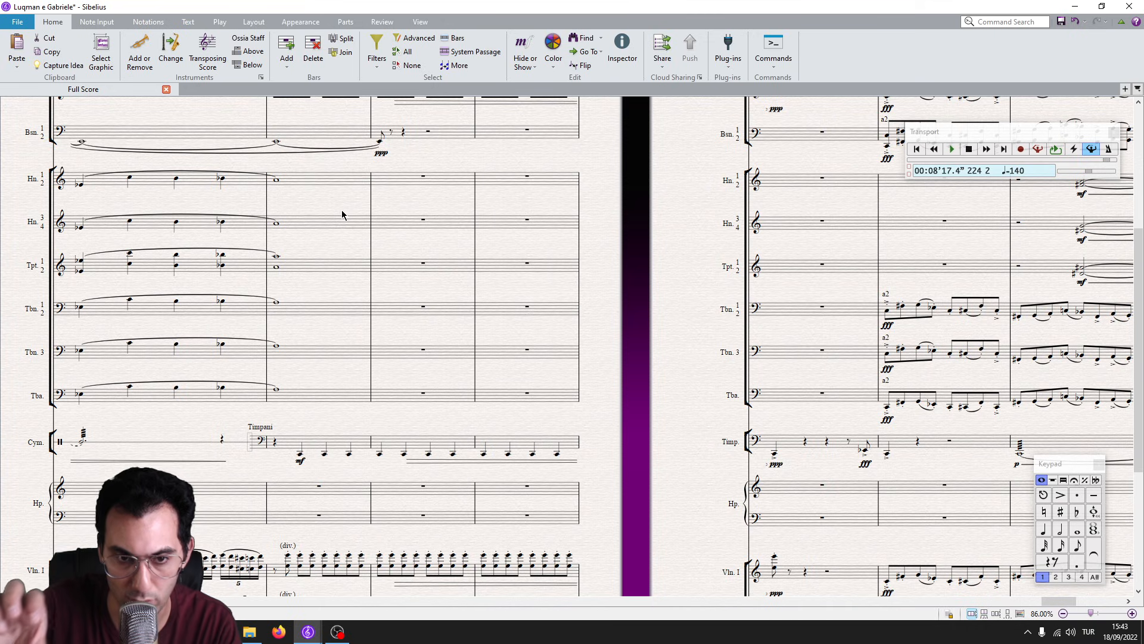
Run the X-X Repeat to Next Bar with an 8th macro on bar 214 of the brass staves, from Horn 1-2 to Tuba.
{"action": "left_click", "coordinate": [320, 183]}
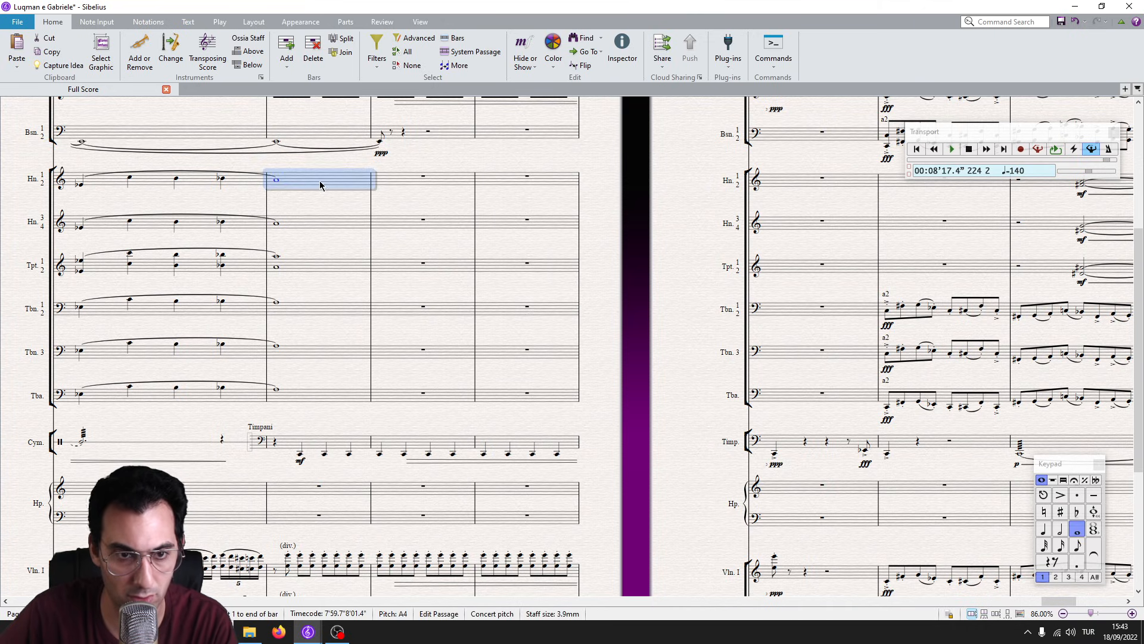
{"action": "left_click", "coordinate": [349, 401], "text": "shift"}
{"action": "key", "text": "ctrl+alt+e"}
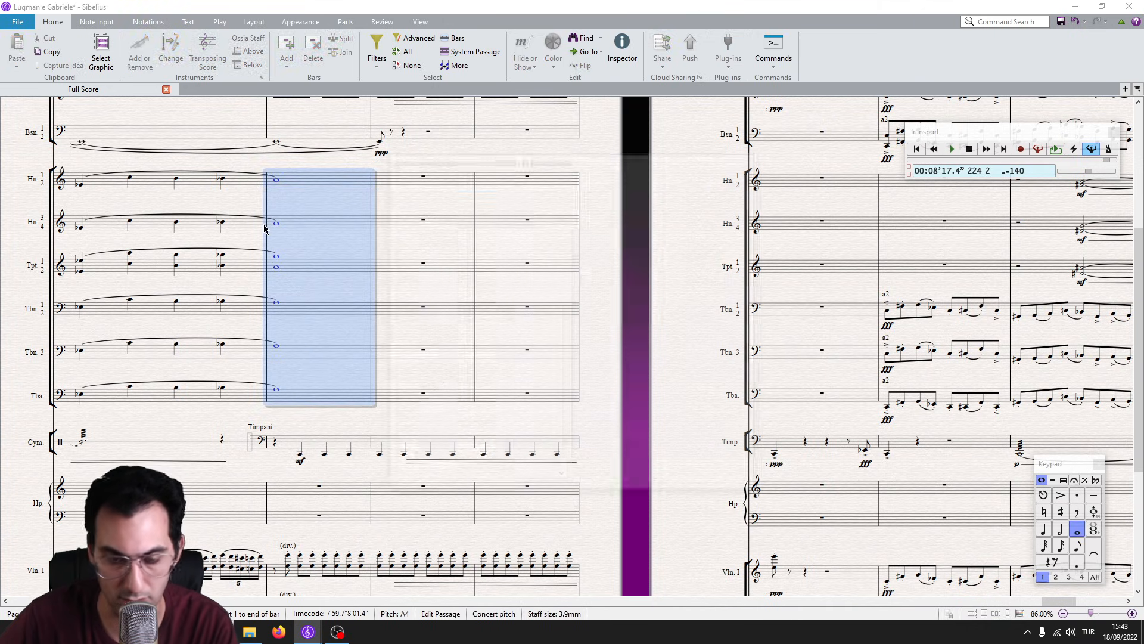
{"action": "key", "text": "x"}
{"action": "key", "text": "Return"}
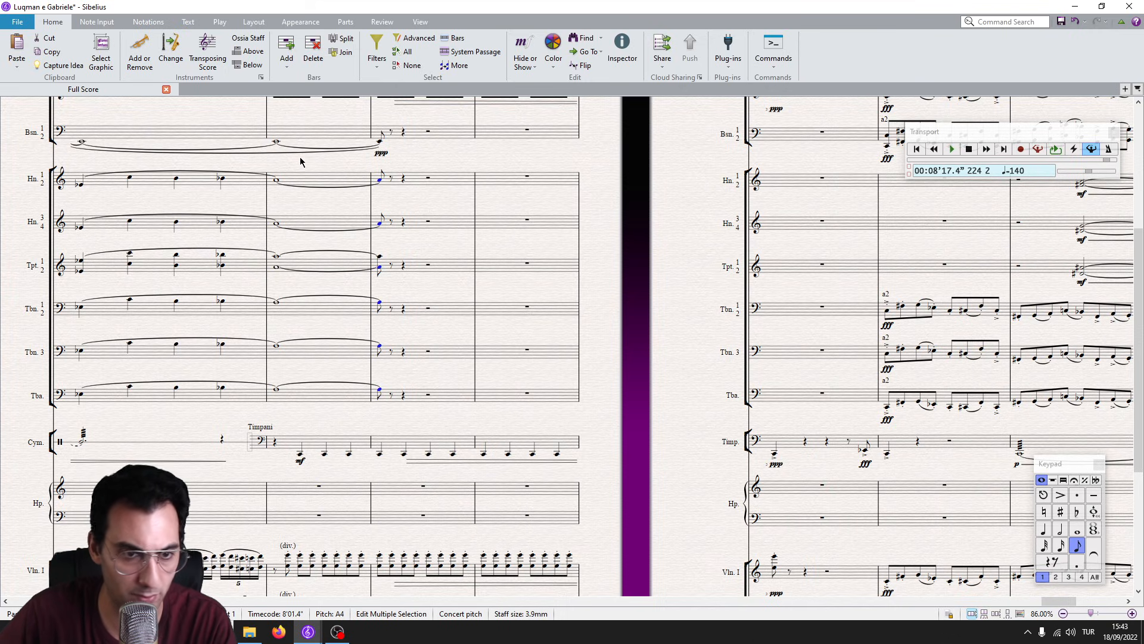
Add hairpins under bar 214 in all brass staves, leading to the tied eighth notes.
{"action": "left_click", "coordinate": [342, 397], "text": "shift"}
{"action": "key", "text": "h"}
{"action": "key", "text": "shift+space"}
Add a pp dynamic under the tied eighth notes at the start of bar 215 in all brass staves.
{"action": "left_click", "coordinate": [393, 402], "text": "shift"}
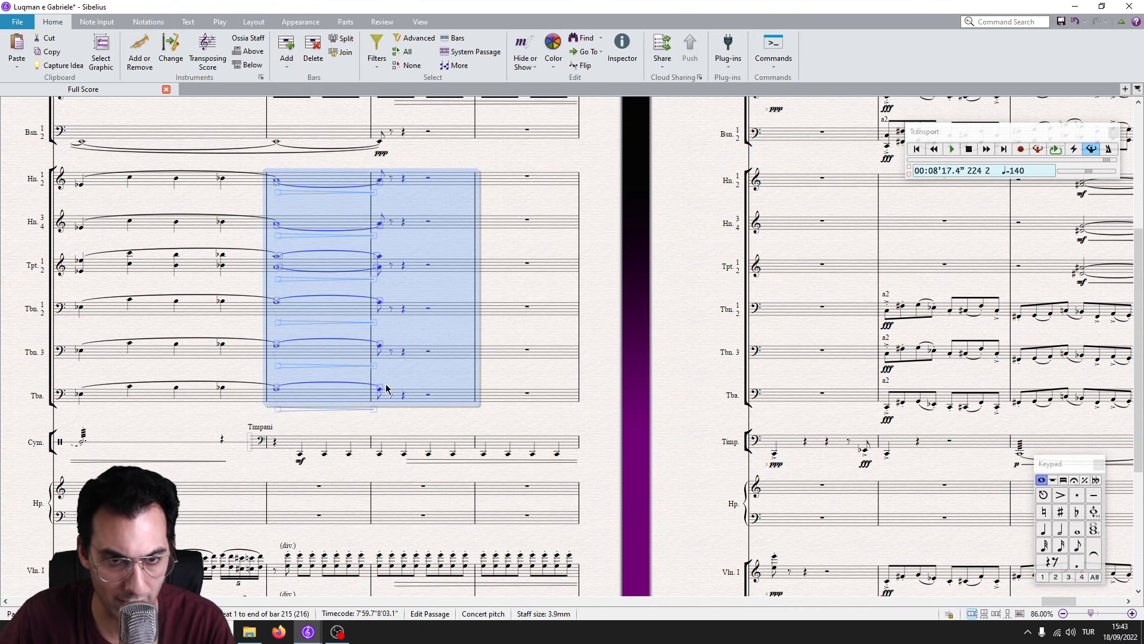
{"action": "left_click", "coordinate": [386, 387]}
{"action": "key", "text": "ctrl+e"}
{"action": "key", "text": "ctrl+p"}
{"action": "key", "text": "ctrl+p"}
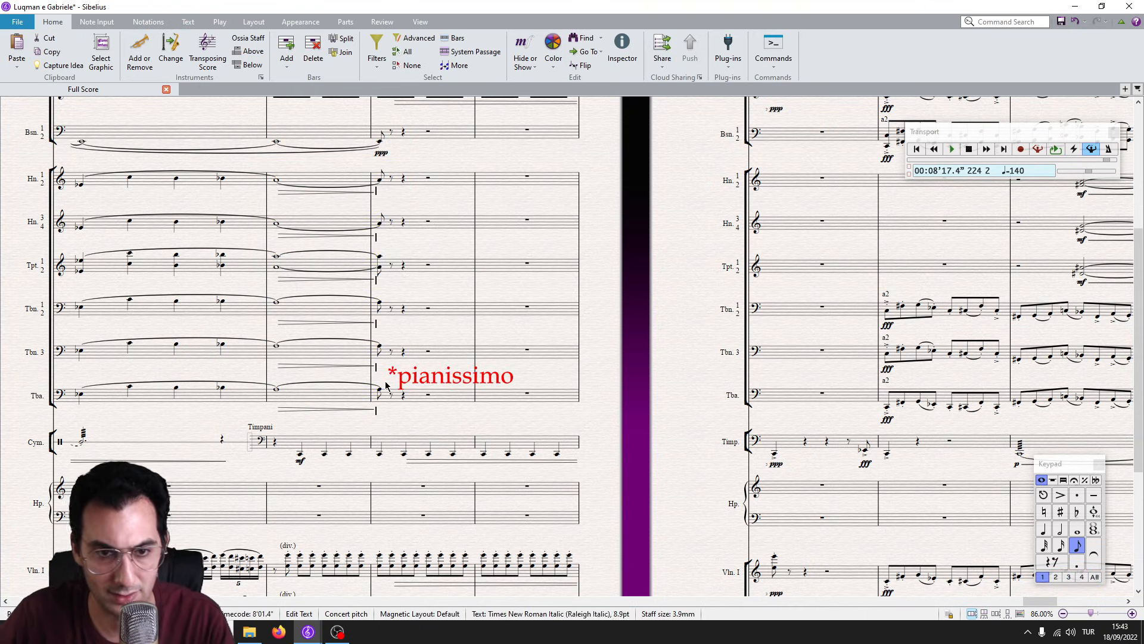
{"action": "key", "text": "Escape"}
{"action": "key", "text": "Escape"}
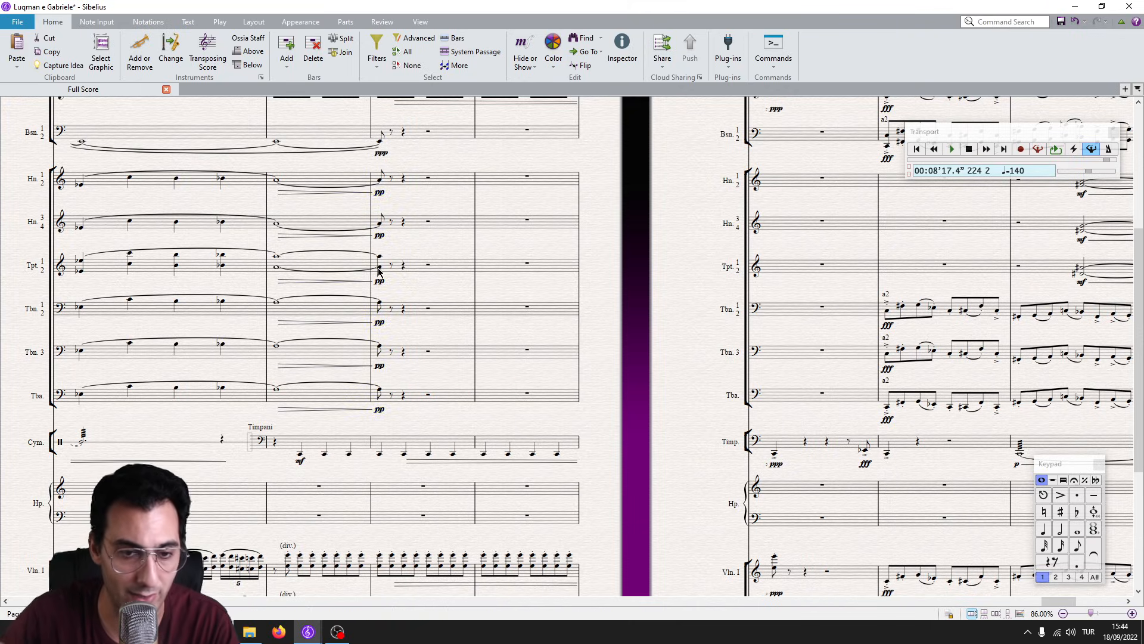
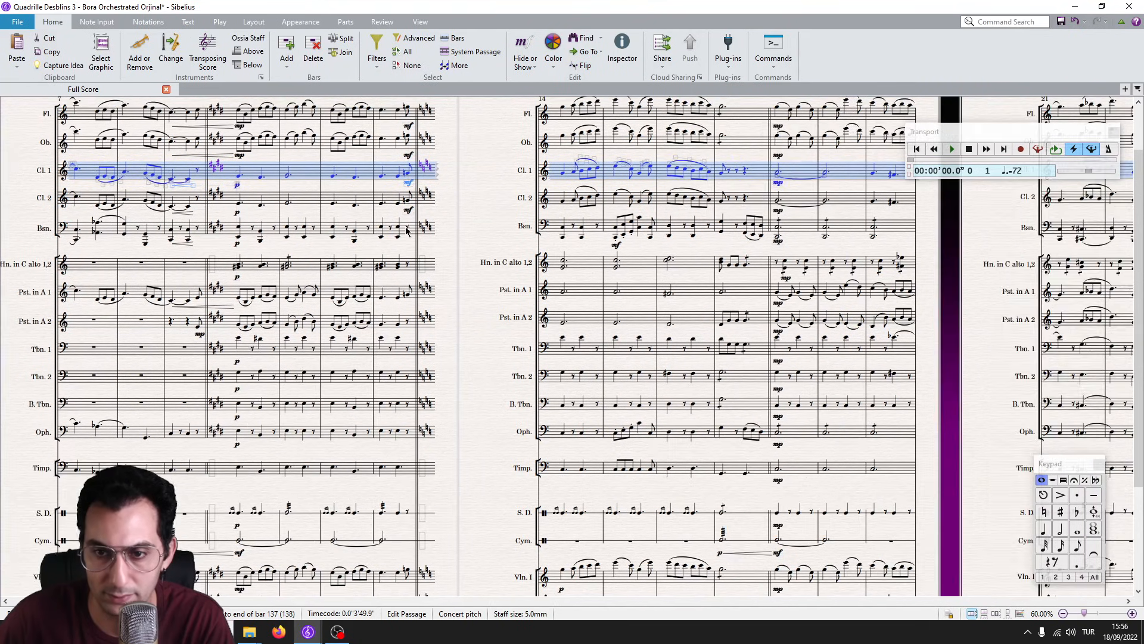
Copy the first system's Piston in A 2 passage to the Piston in A 1 staff above, and undo the copy.
{"action": "left_click", "coordinate": [267, 324]}
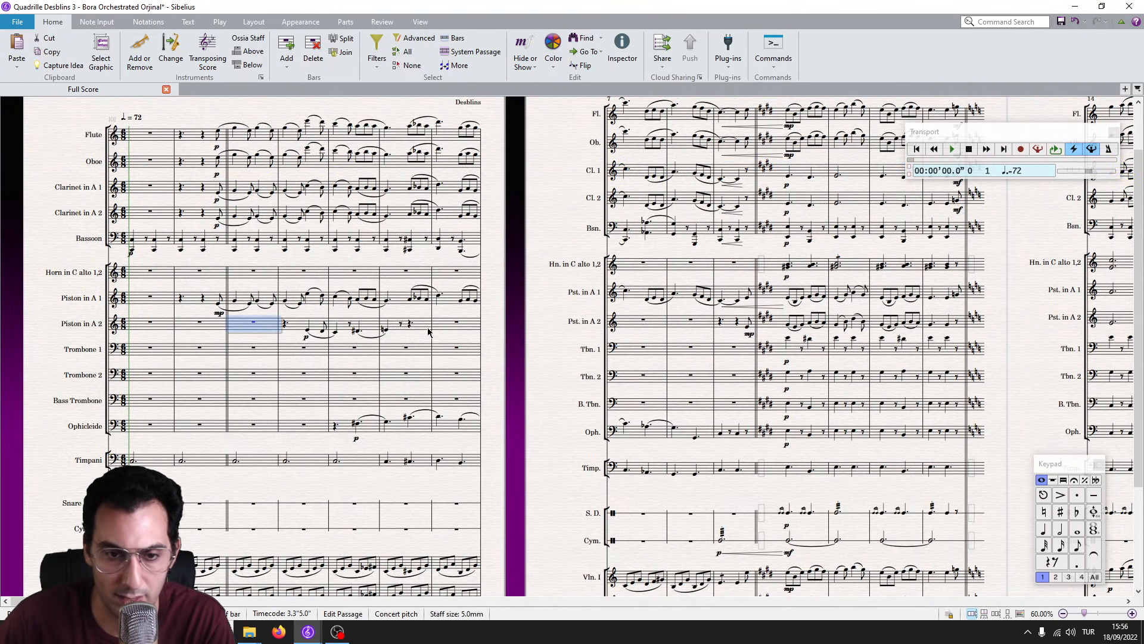
{"action": "left_click", "coordinate": [428, 330], "text": "shift"}
{"action": "double_click", "coordinate": [462, 331]}
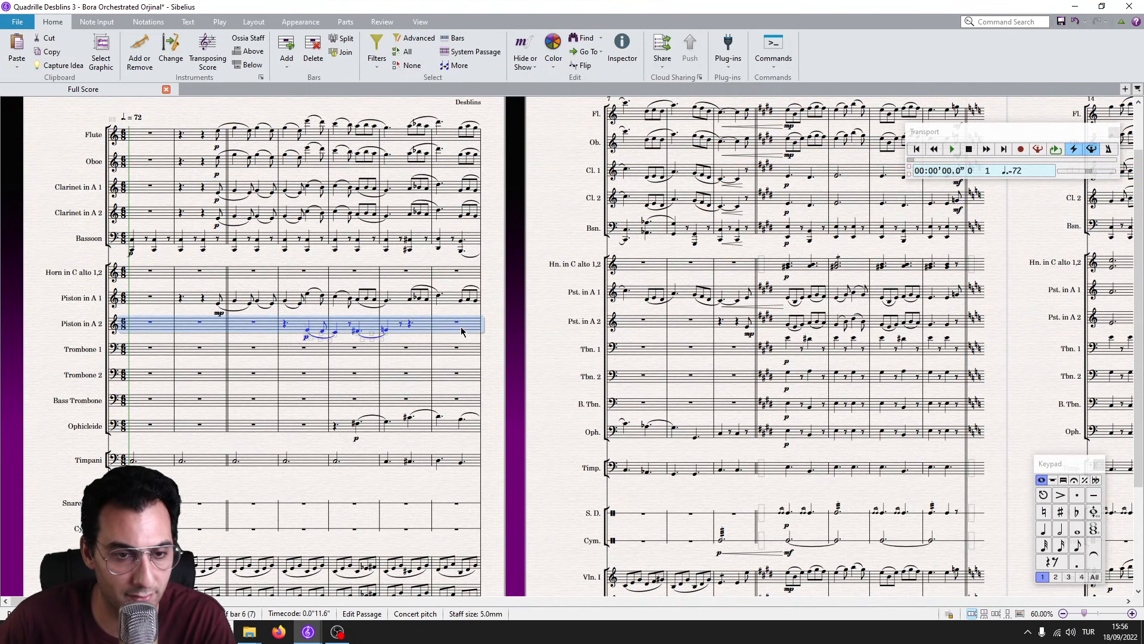
{"action": "key", "text": "ctrl+alt+Up"}
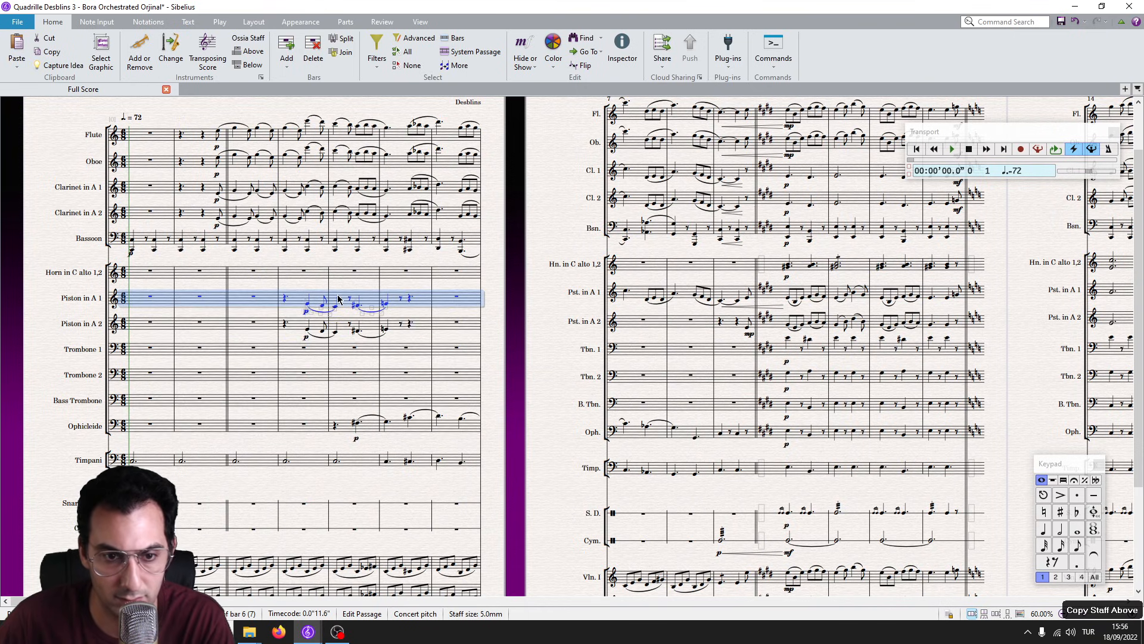
{"action": "key", "text": "ctrl+z"}
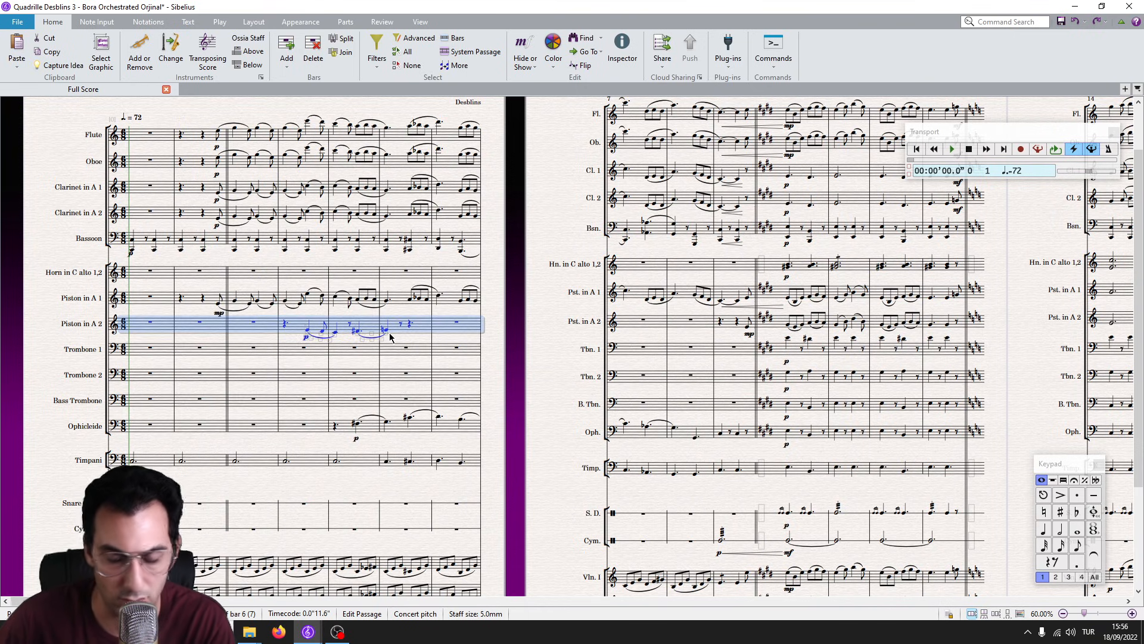
Move the selected Piston in A 2 passage to the staff above and back down to its own staff.
{"action": "key", "text": "ctrl+alt+Up"}
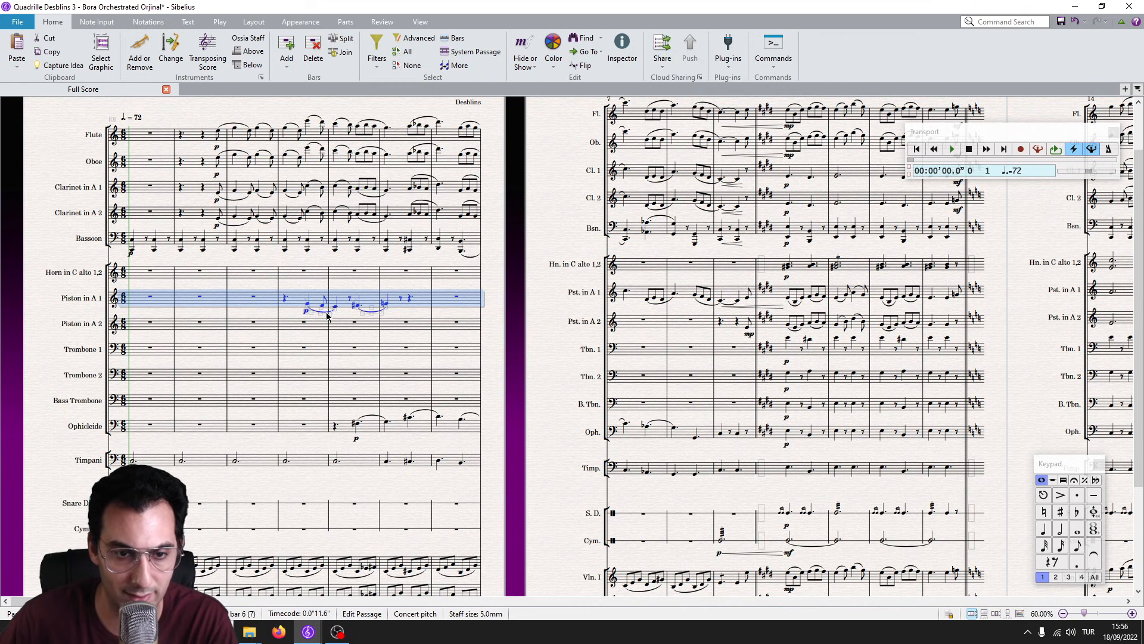
{"action": "key", "text": "ctrl+alt+Down"}
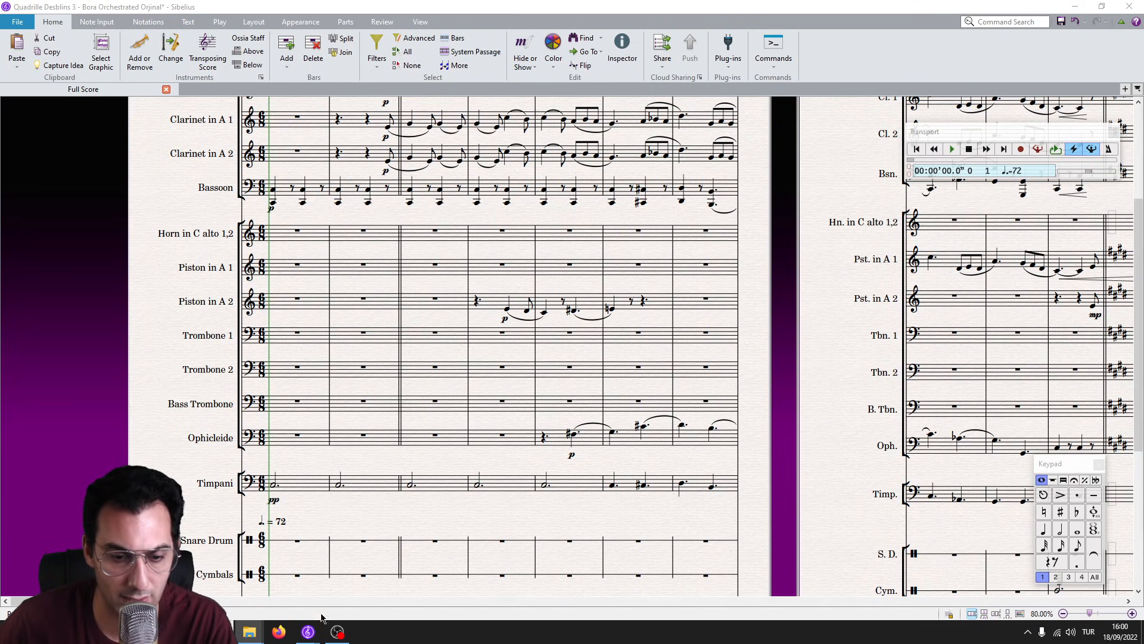
Switch to the Luqman e Gabriele score at the string section of bars 221–223.
{"action": "mouse_move", "coordinate": [308, 631]}
{"action": "left_click", "coordinate": [361, 587]}
{"action": "key", "text": "Escape"}
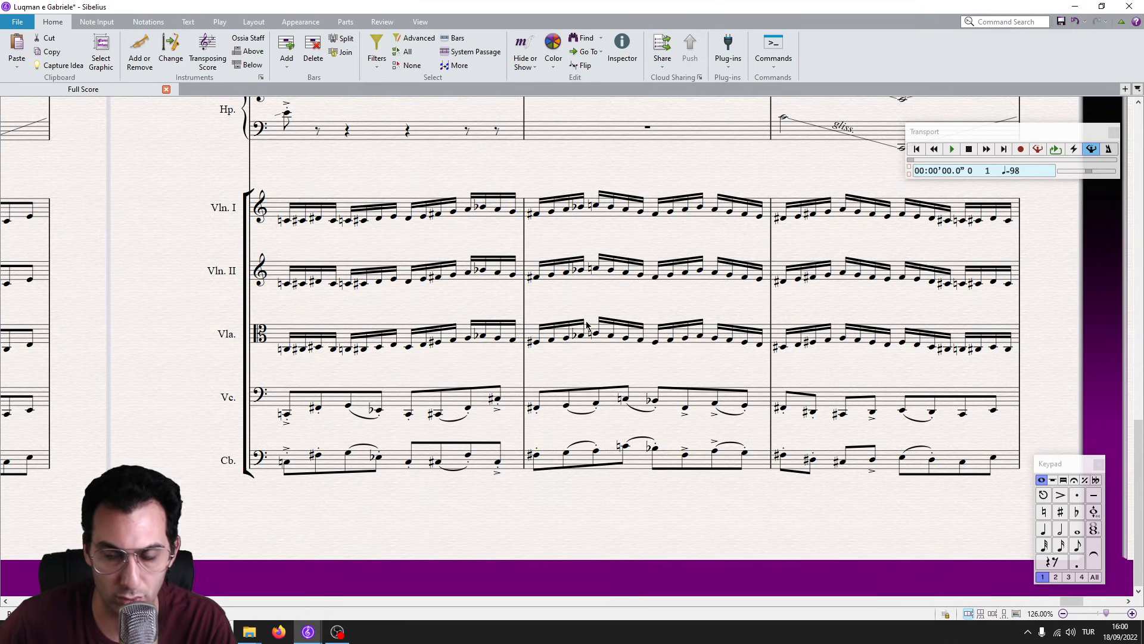
{"action": "scroll", "coordinate": [392, 448], "scroll_direction": "down", "scroll_amount": 5}
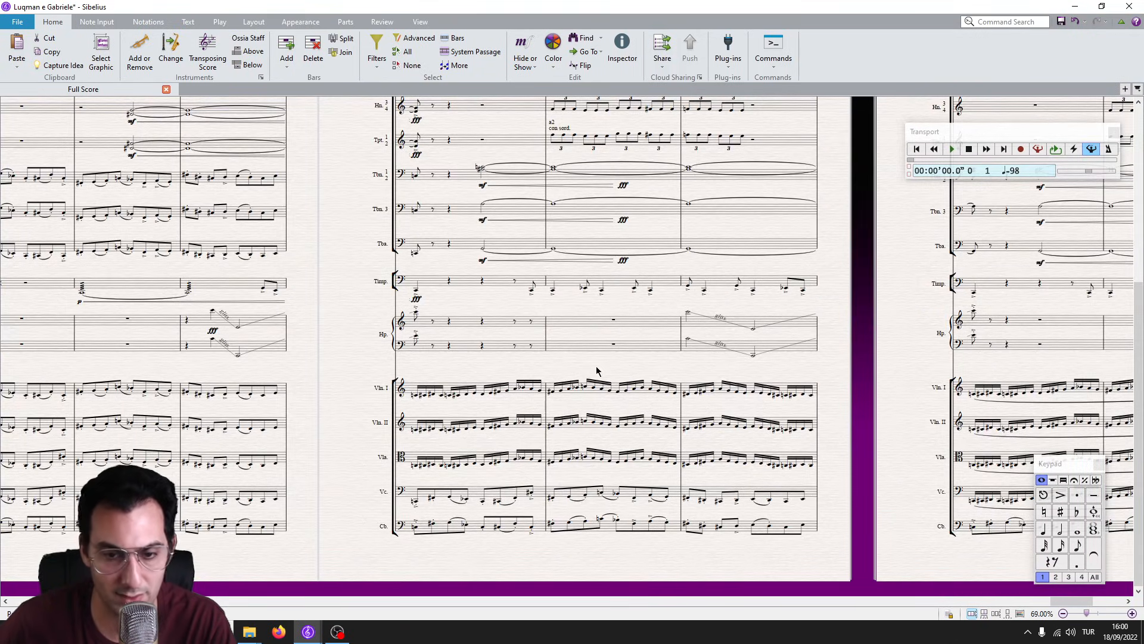
{"action": "scroll", "coordinate": [487, 374], "scroll_direction": "up", "scroll_amount": 4}
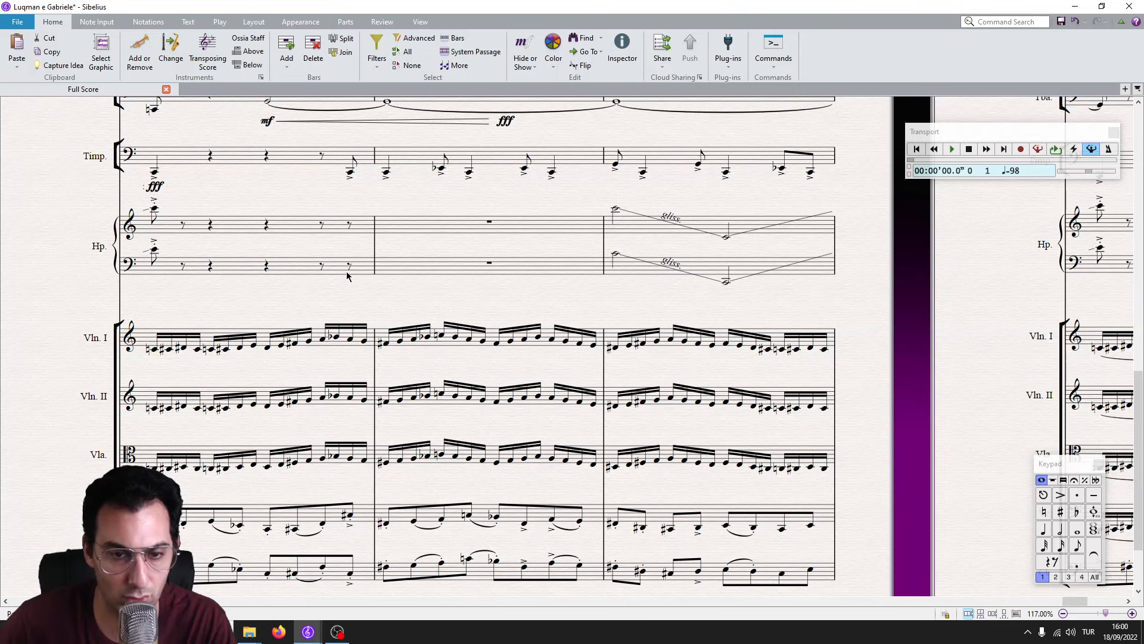
{"action": "left_click_drag", "start_coordinate": [322, 234], "coordinate": [481, 233]}
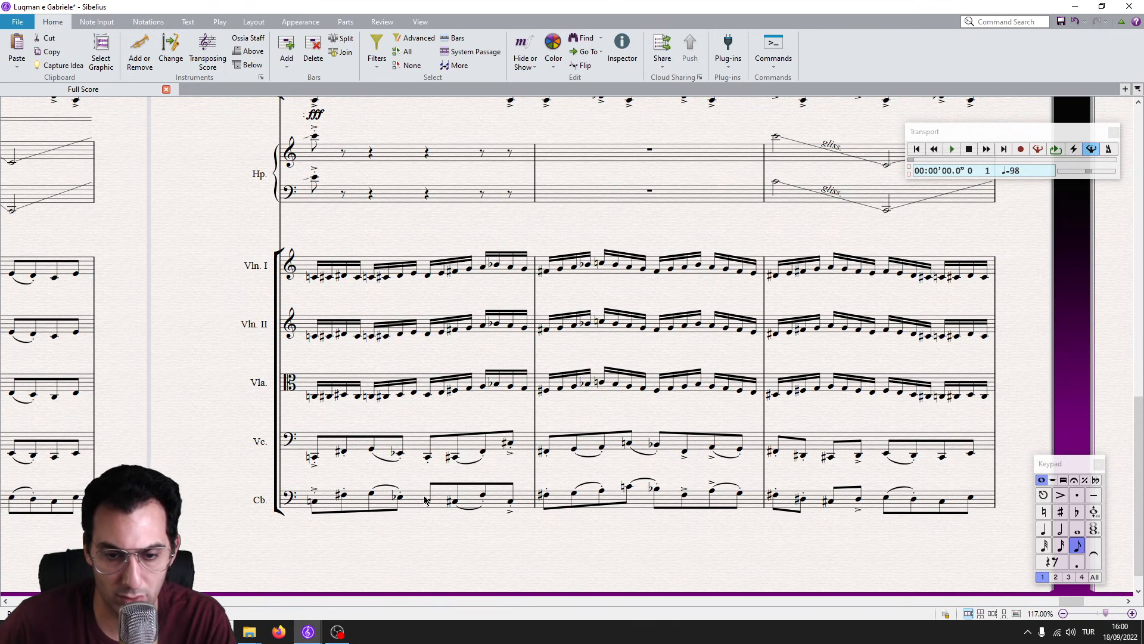
Add a pp dynamic under the first note of bar 221 in all five string staves.
{"action": "left_click", "coordinate": [419, 501]}
{"action": "left_click", "coordinate": [736, 272], "text": "shift"}
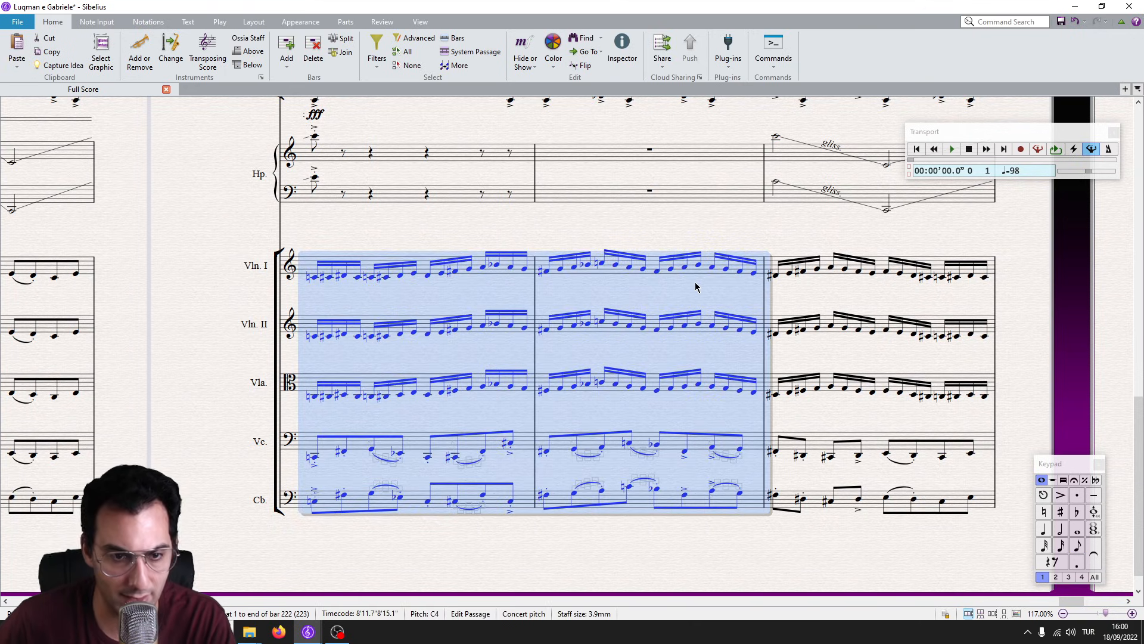
{"action": "key", "text": "Left"}
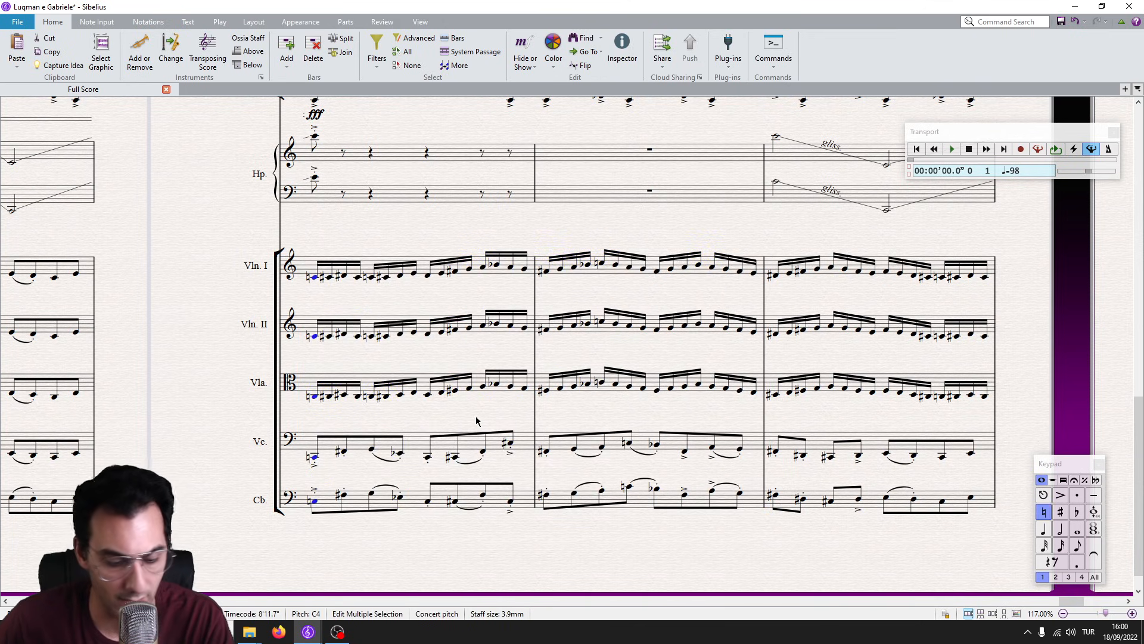
{"action": "key", "text": "ctrl+e"}
{"action": "type", "text": "pp"}
{"action": "key", "text": "Escape"}
Add an f dynamic under the last note of bar 222 in all five string staves.
{"action": "left_click", "coordinate": [755, 271], "text": "shift"}
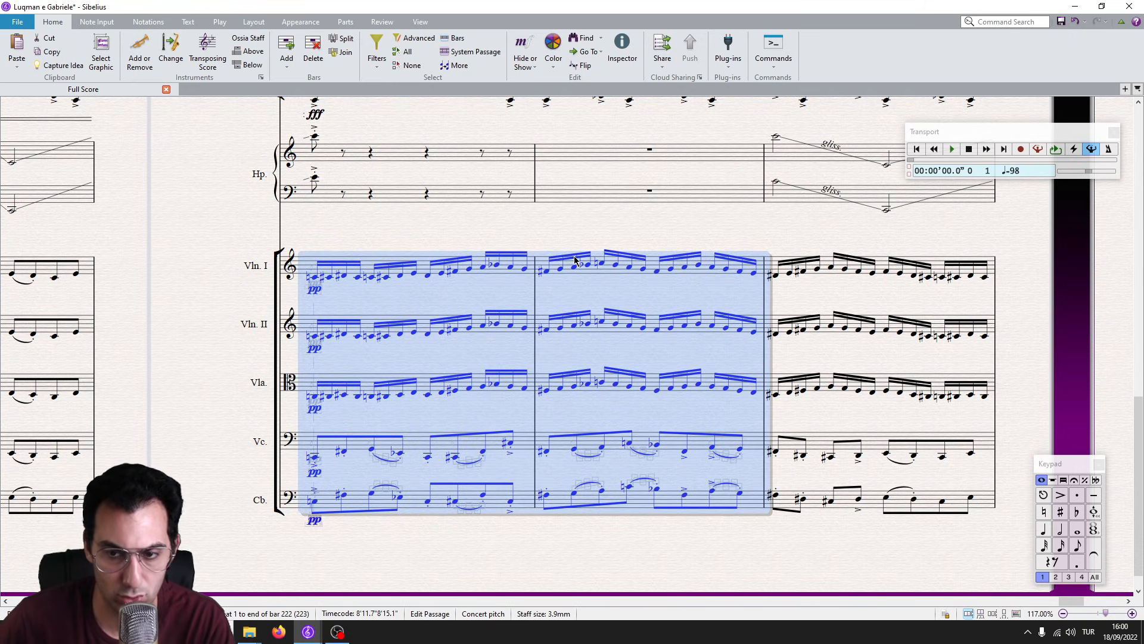
{"action": "key", "text": "Right"}
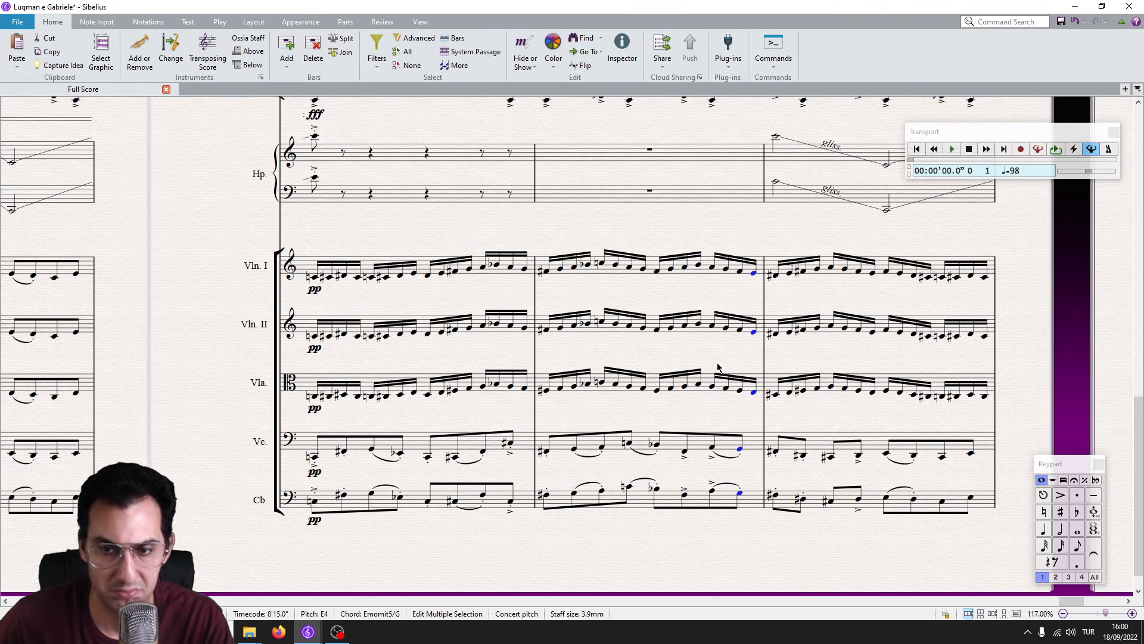
{"action": "key", "text": "ctrl+v"}
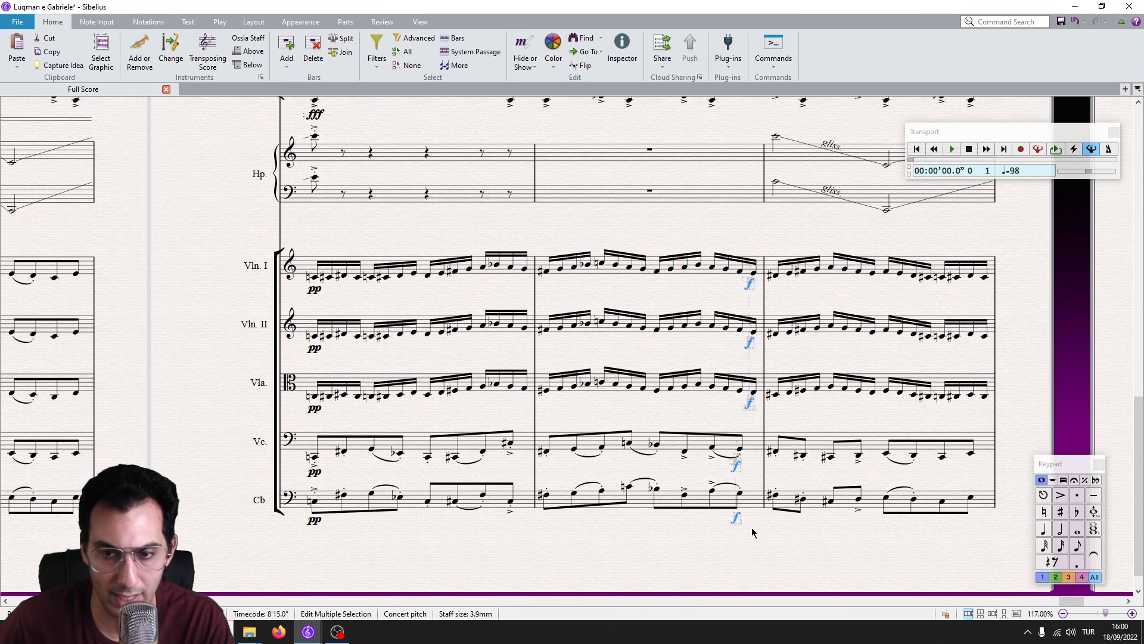
Add crescendo hairpins between the pp and f dynamics in all five string staves across bars 221–222.
{"action": "left_click", "coordinate": [325, 275], "text": "shift"}
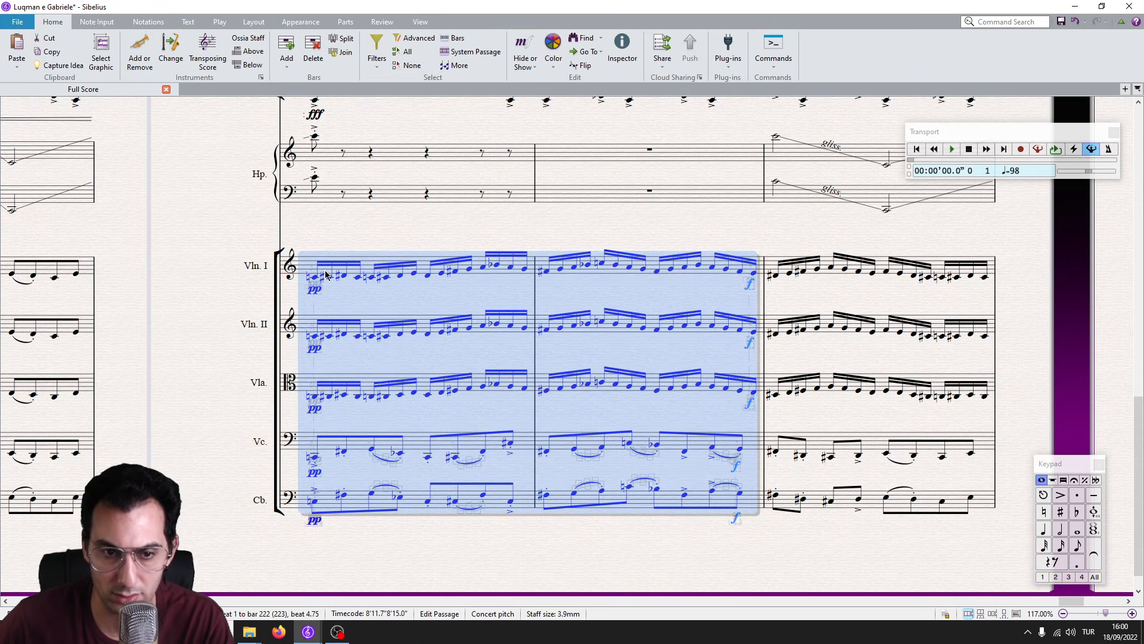
{"action": "key", "text": "h"}
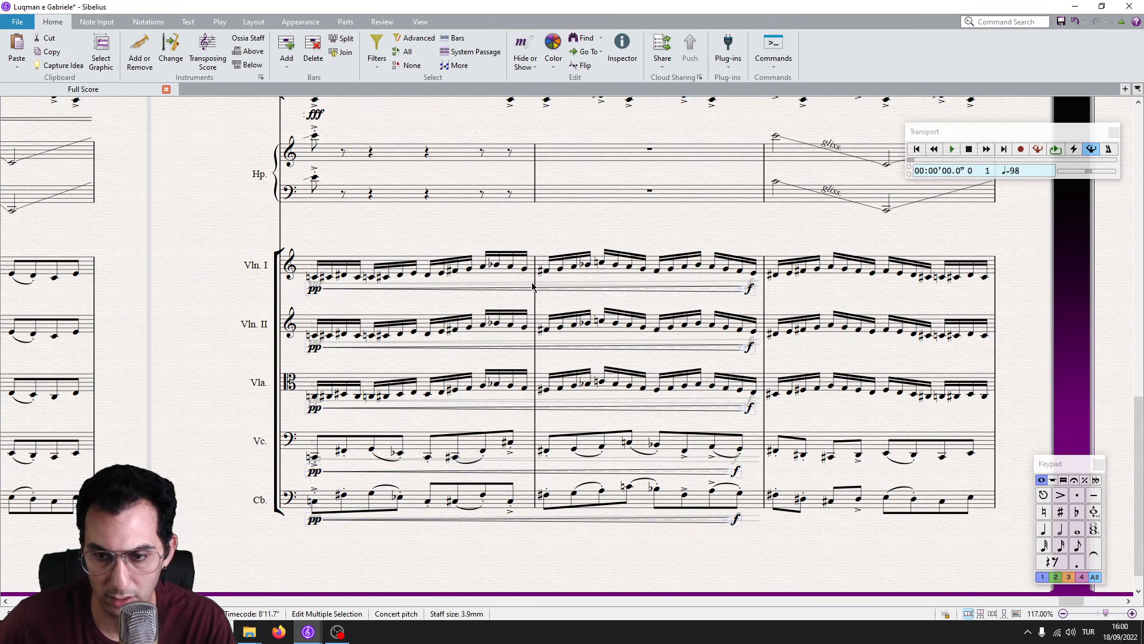
{"action": "left_click", "coordinate": [605, 222]}
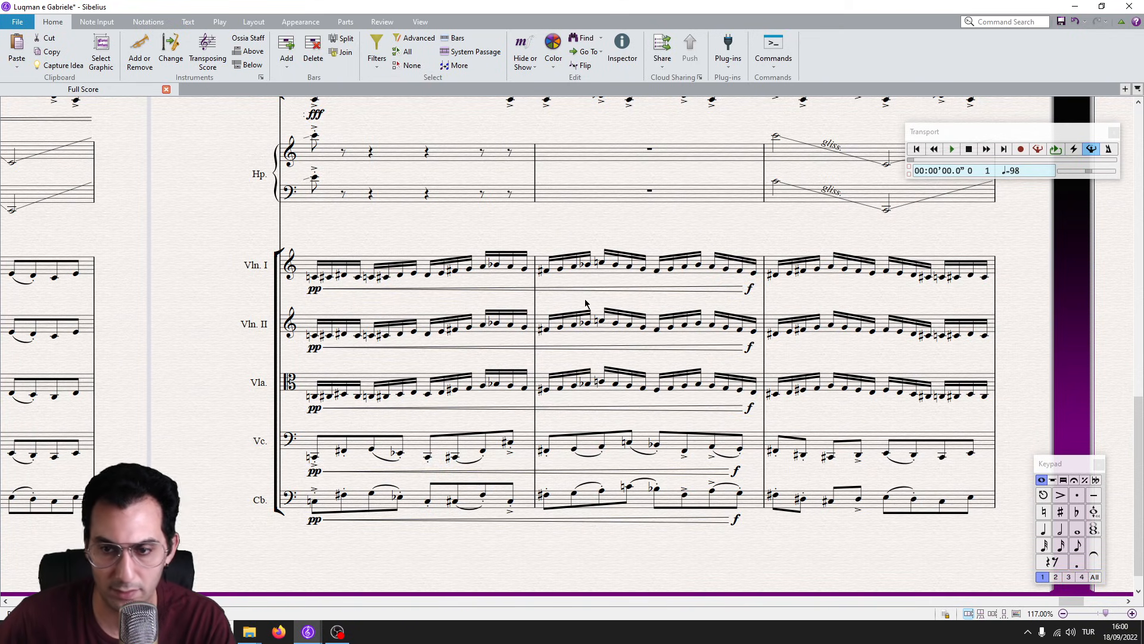
Select all the notes of bar 223 in the Violin I staff.
{"action": "left_click_drag", "start_coordinate": [832, 278], "coordinate": [589, 271]}
{"action": "left_click", "coordinate": [589, 269]}
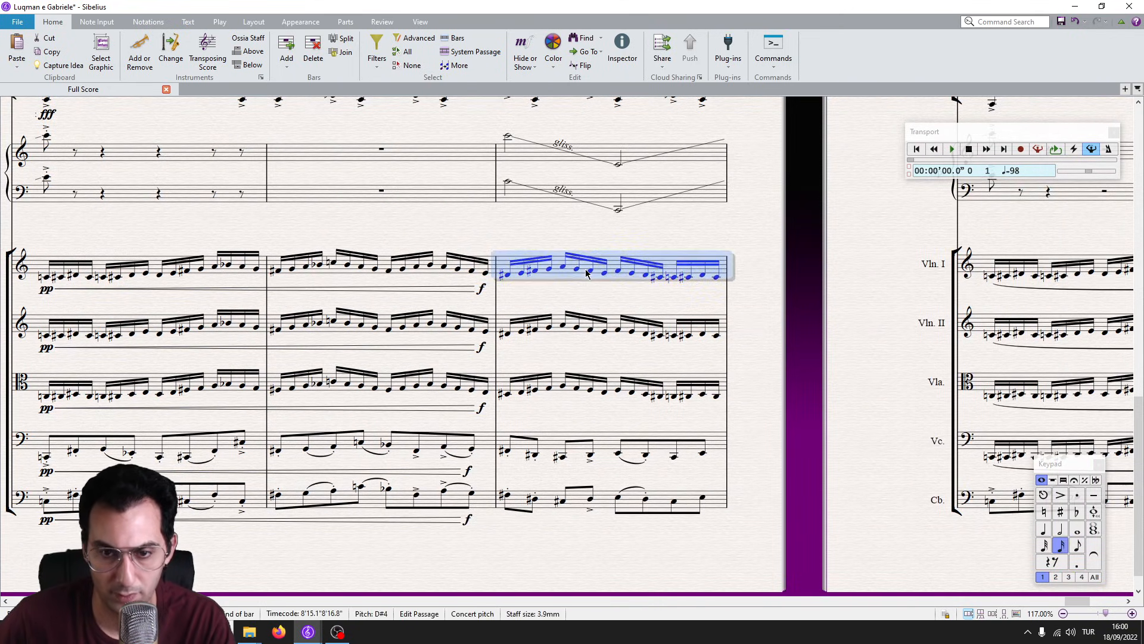
{"action": "left_click", "coordinate": [506, 275]}
{"action": "scroll", "coordinate": [505, 278], "scroll_direction": "up", "scroll_amount": 3}
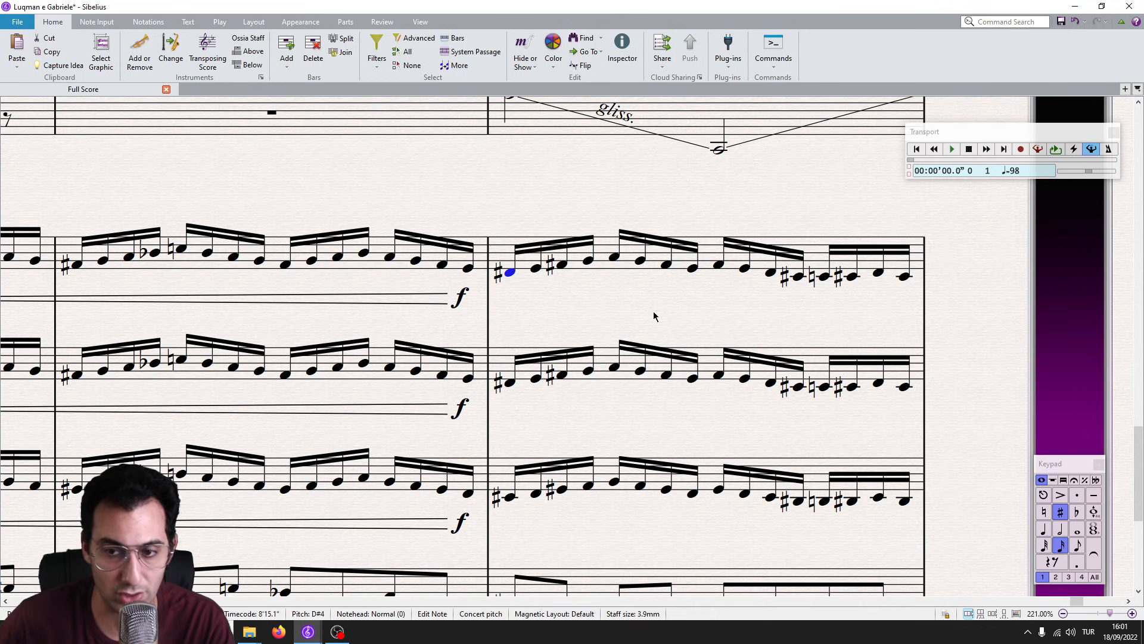
{"action": "left_click", "coordinate": [713, 255]}
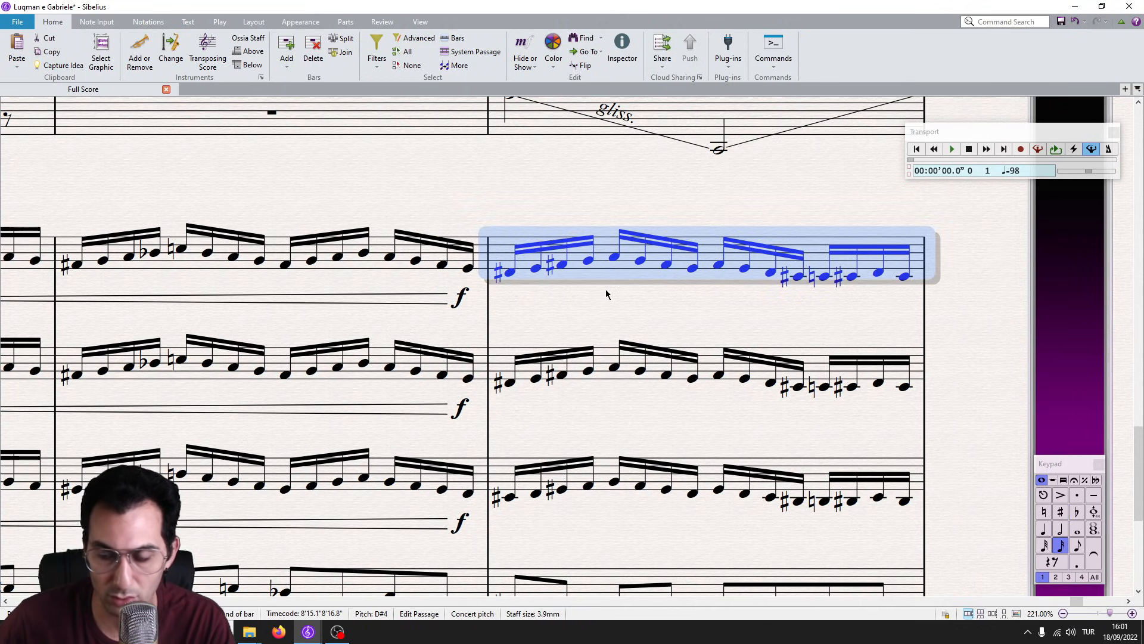
{"action": "key", "text": "Right"}
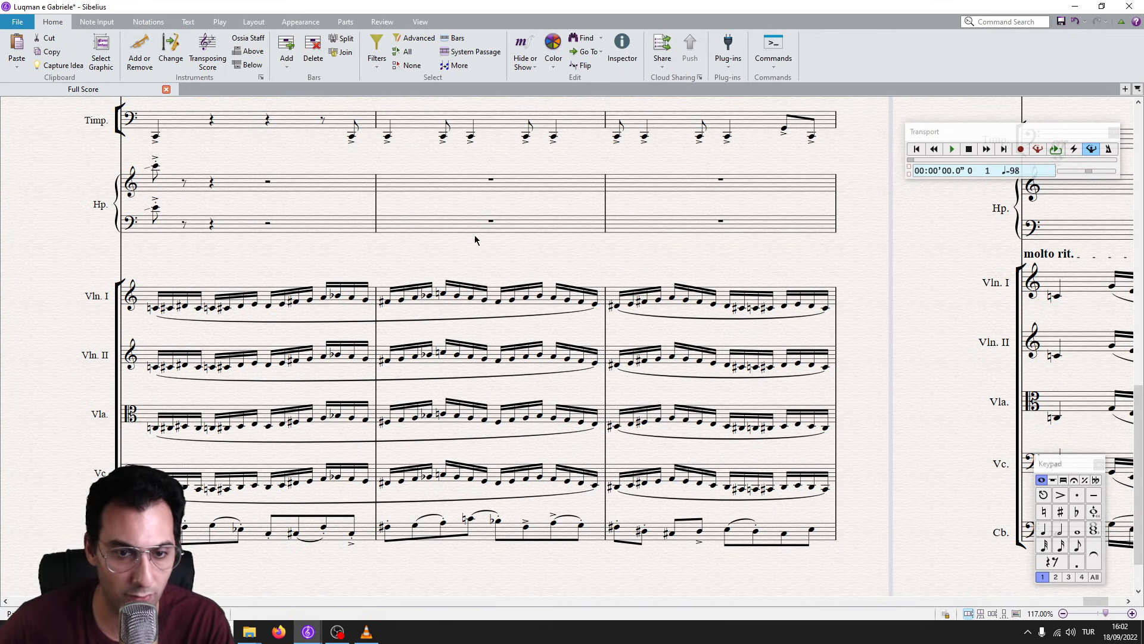
Go from the closing pages of the full score to its first bar.
{"action": "scroll", "coordinate": [455, 261], "scroll_direction": "down", "scroll_amount": 5}
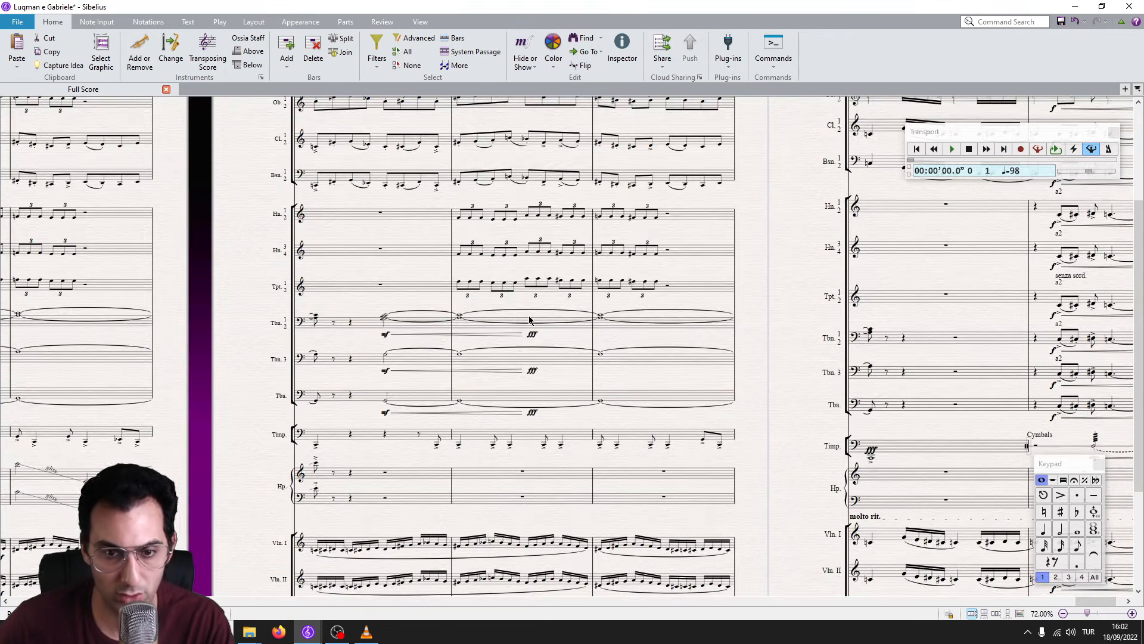
{"action": "scroll", "coordinate": [529, 320], "scroll_direction": "up", "scroll_amount": 1}
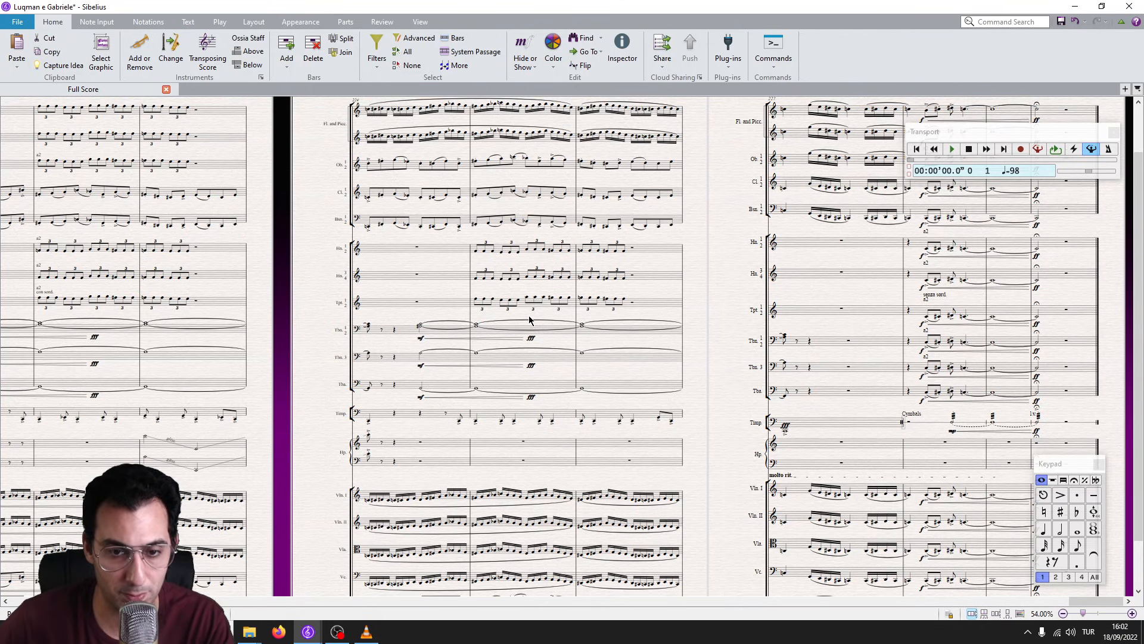
{"action": "key", "text": "ctrl+Home"}
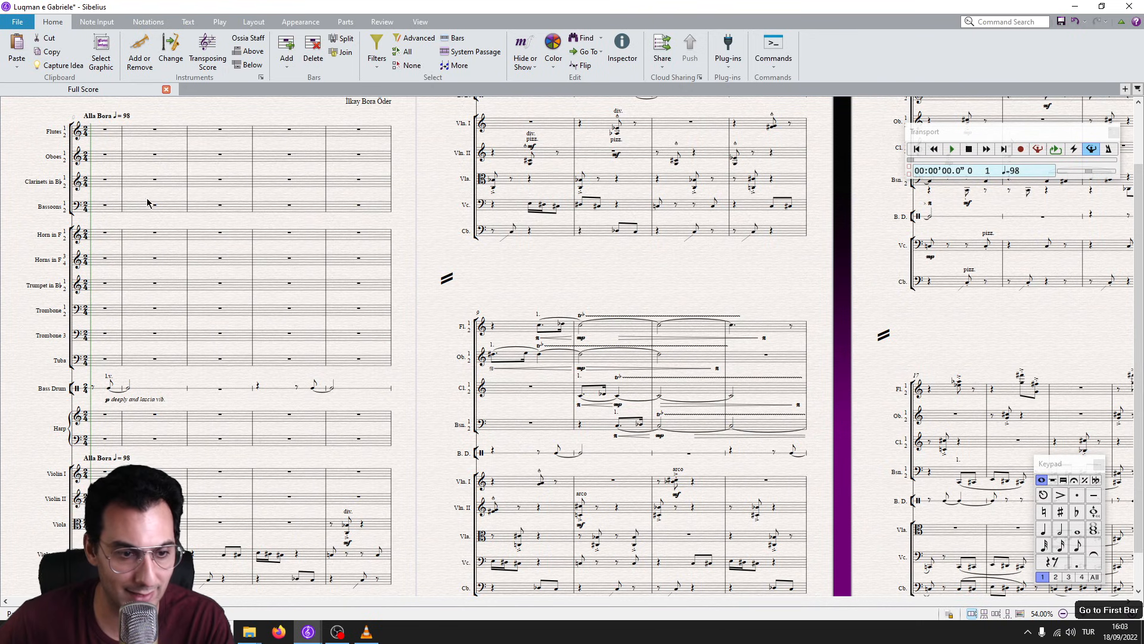
Move the playback line to the start of the harp passage in bar 36 on page 8, and rewind it to the beginning.
{"action": "left_click_drag", "start_coordinate": [814, 378], "coordinate": [516, 351]}
{"action": "scroll", "coordinate": [519, 353], "scroll_direction": "down", "scroll_amount": 1}
{"action": "scroll", "coordinate": [519, 352], "scroll_direction": "right", "scroll_amount": 20}
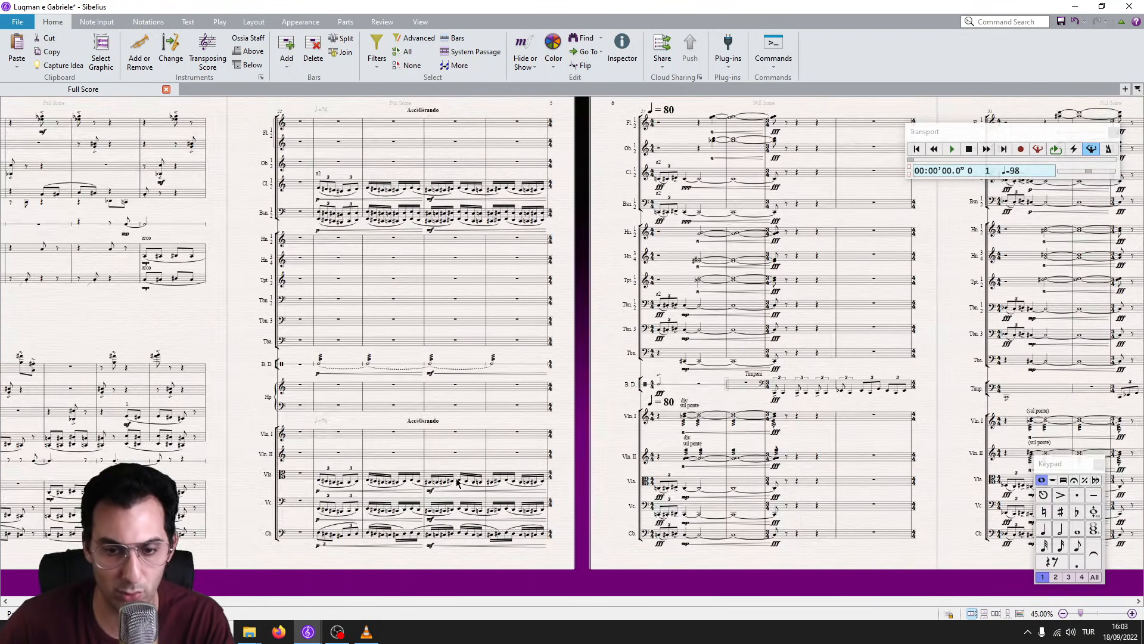
{"action": "scroll", "coordinate": [458, 481], "scroll_direction": "right", "scroll_amount": 15}
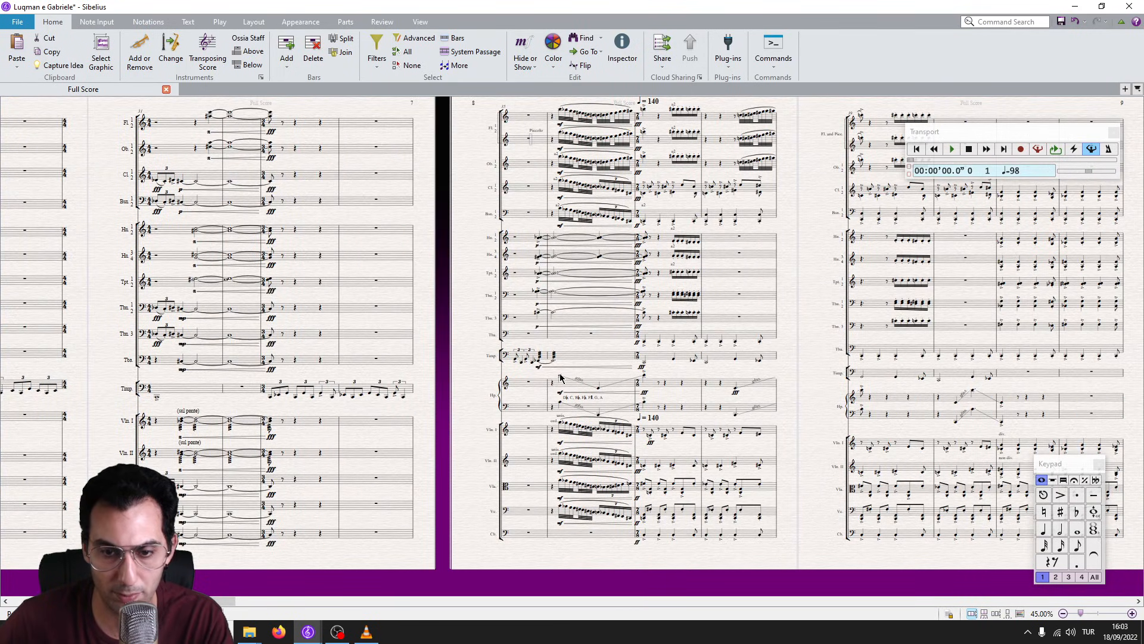
{"action": "left_click", "coordinate": [560, 378]}
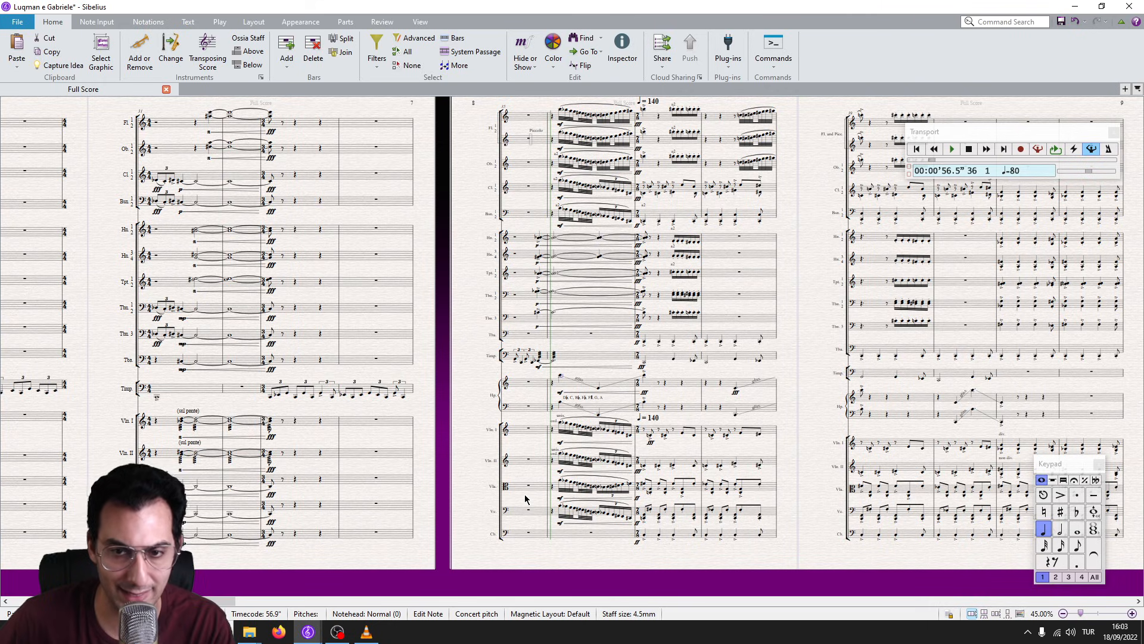
{"action": "left_click", "coordinate": [918, 149]}
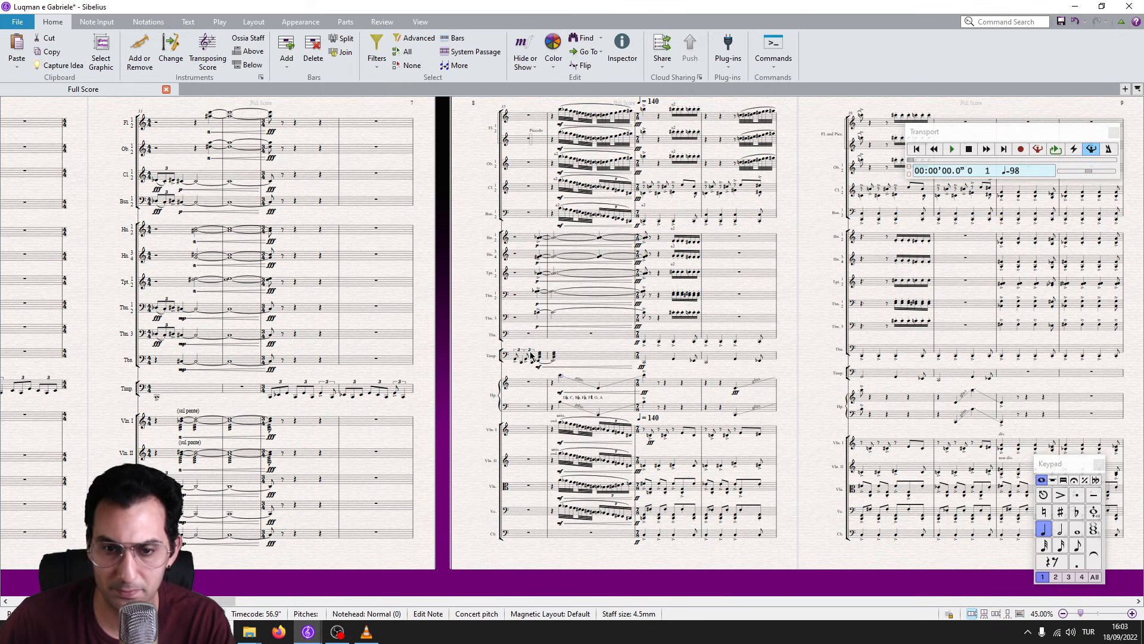
Move the playback line to the tied first-horn note in bar 35 and clear the selection.
{"action": "left_click", "coordinate": [540, 240]}
{"action": "key", "text": "space"}
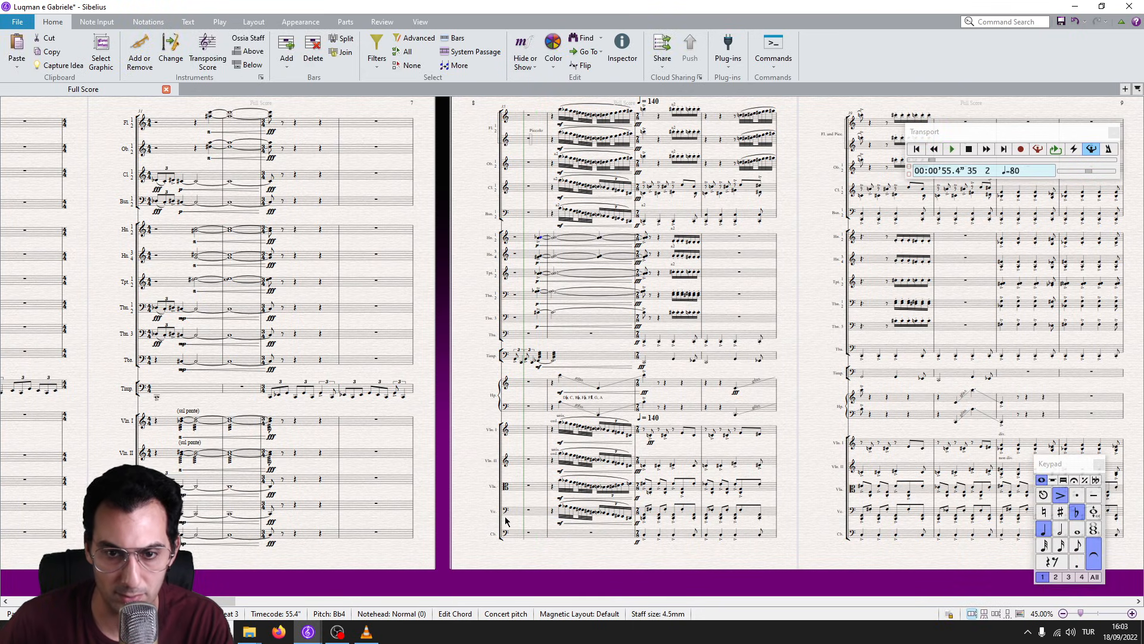
{"action": "key", "text": "Escape"}
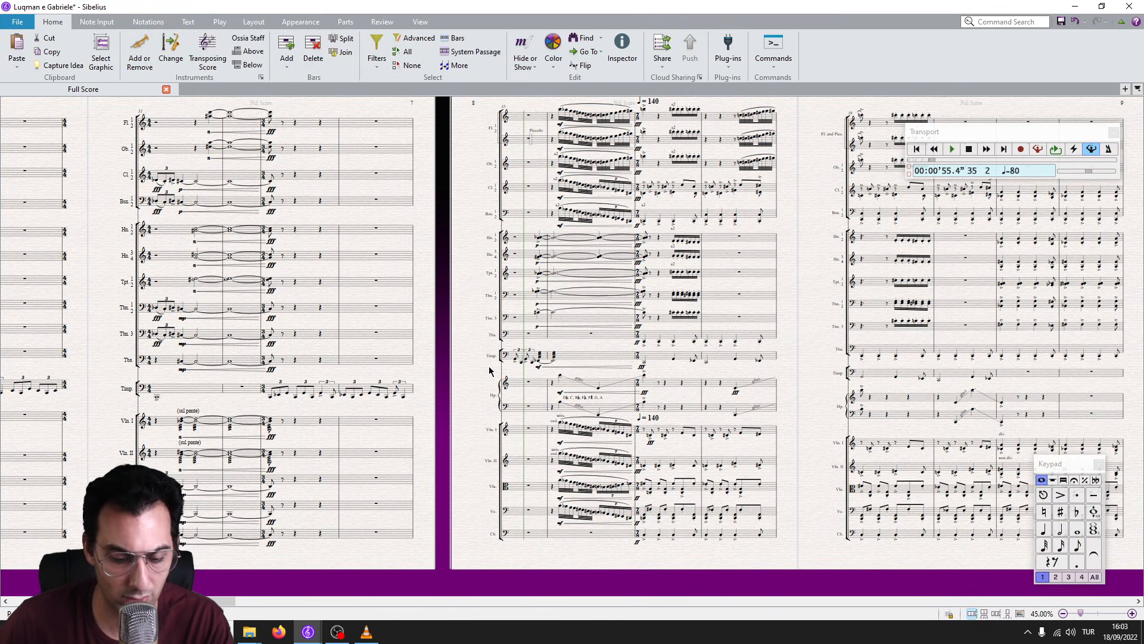
Return to the first bar of the score and reset the playback position to the start.
{"action": "key", "text": "ctrl+Home"}
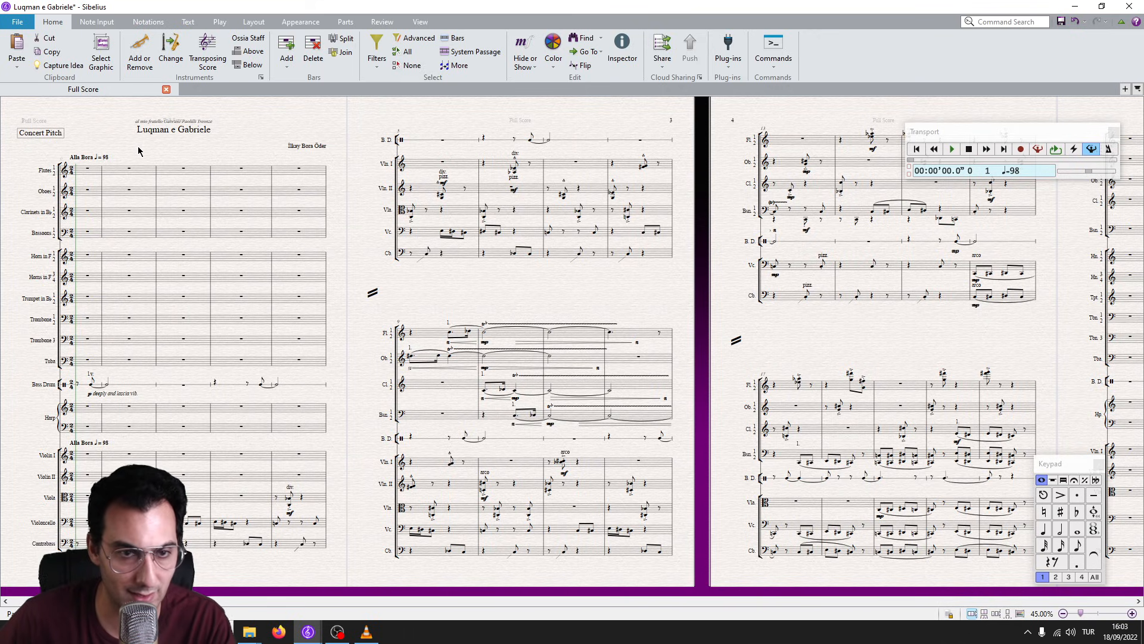
{"action": "key", "text": "space"}
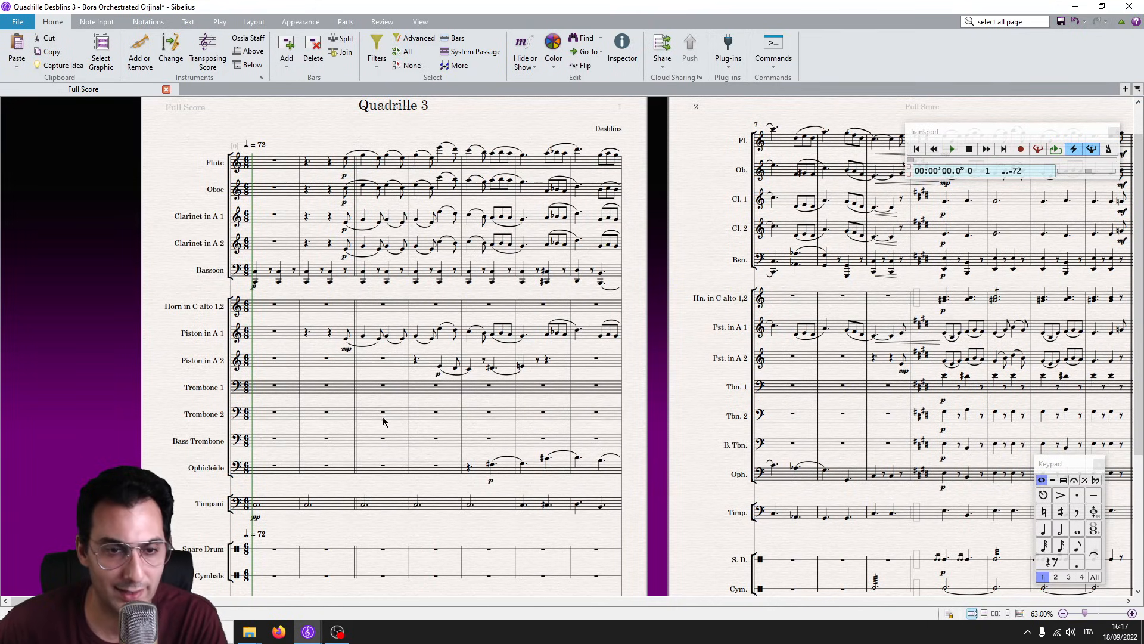
In the Quadrille 3 score, copy the whole Clarinet in A 2 part into the Piston in A 2 staff from bar 1, and undo the paste.
{"action": "scroll", "coordinate": [329, 216], "scroll_direction": "down", "scroll_amount": 3}
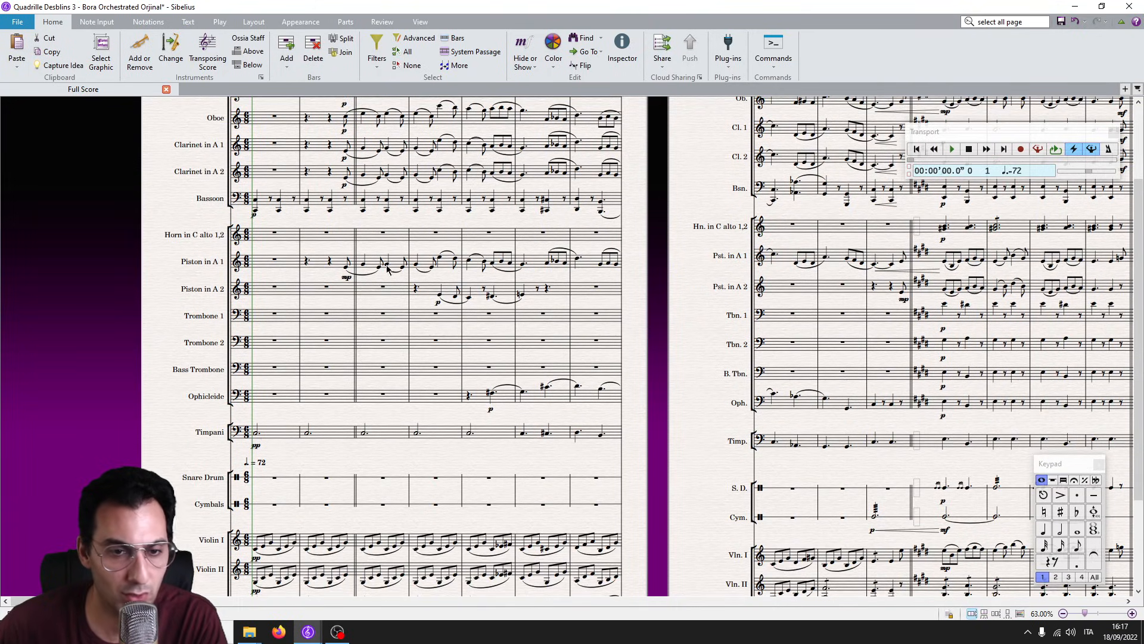
{"action": "scroll", "coordinate": [330, 216], "scroll_direction": "up", "scroll_amount": 1}
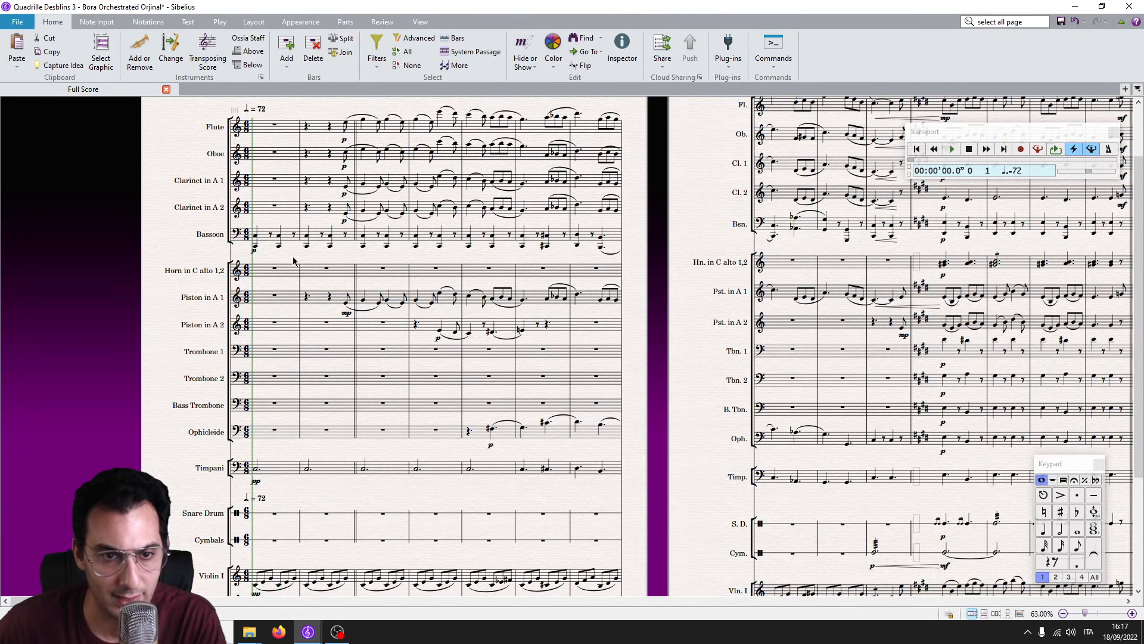
{"action": "triple_click", "coordinate": [291, 209]}
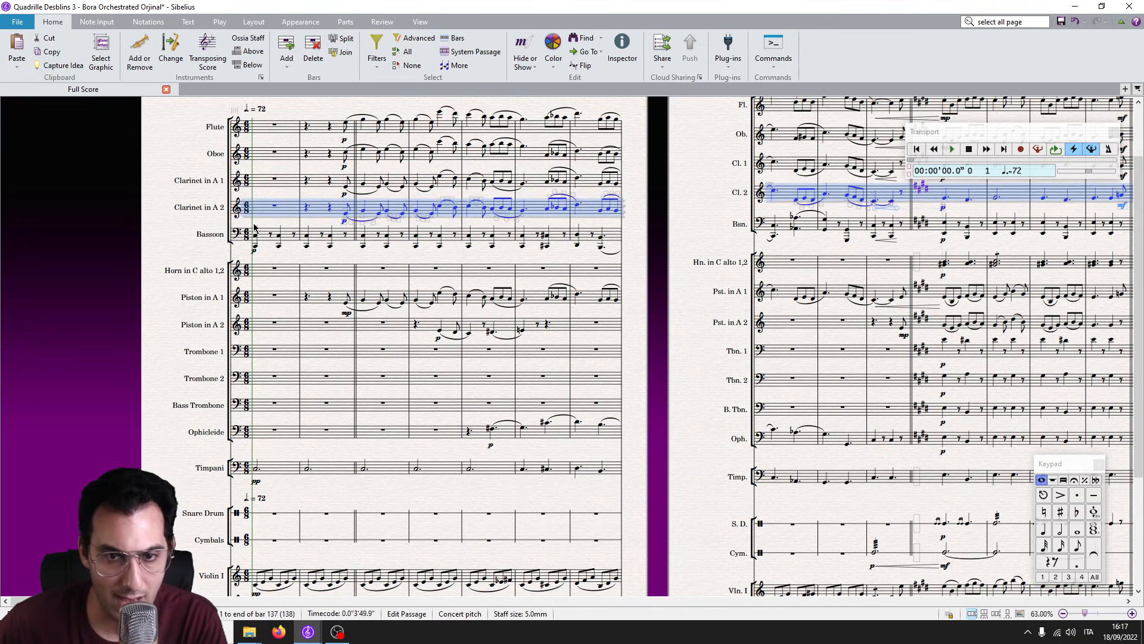
{"action": "scroll", "coordinate": [342, 182], "scroll_direction": "right", "scroll_amount": 5}
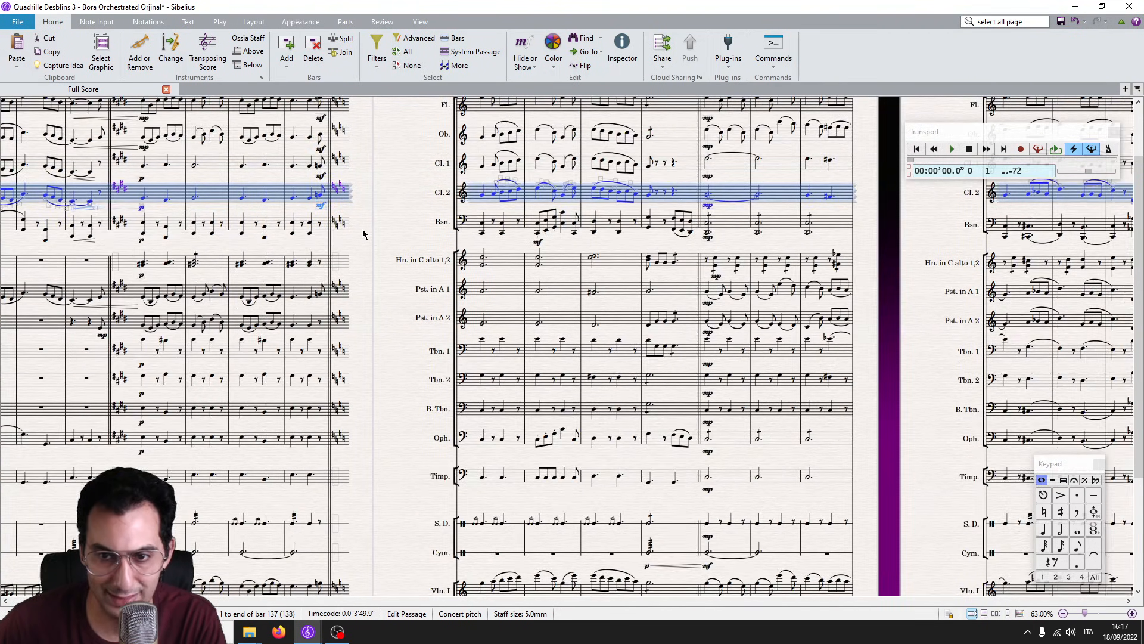
{"action": "scroll", "coordinate": [365, 233], "scroll_direction": "left", "scroll_amount": 3}
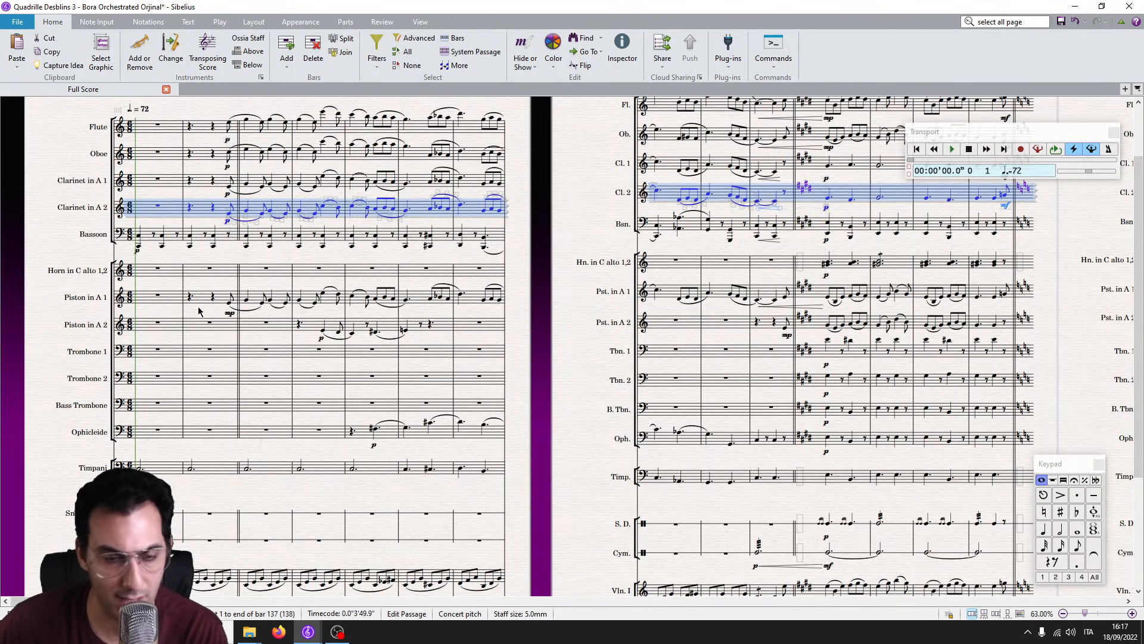
{"action": "left_click", "coordinate": [159, 329]}
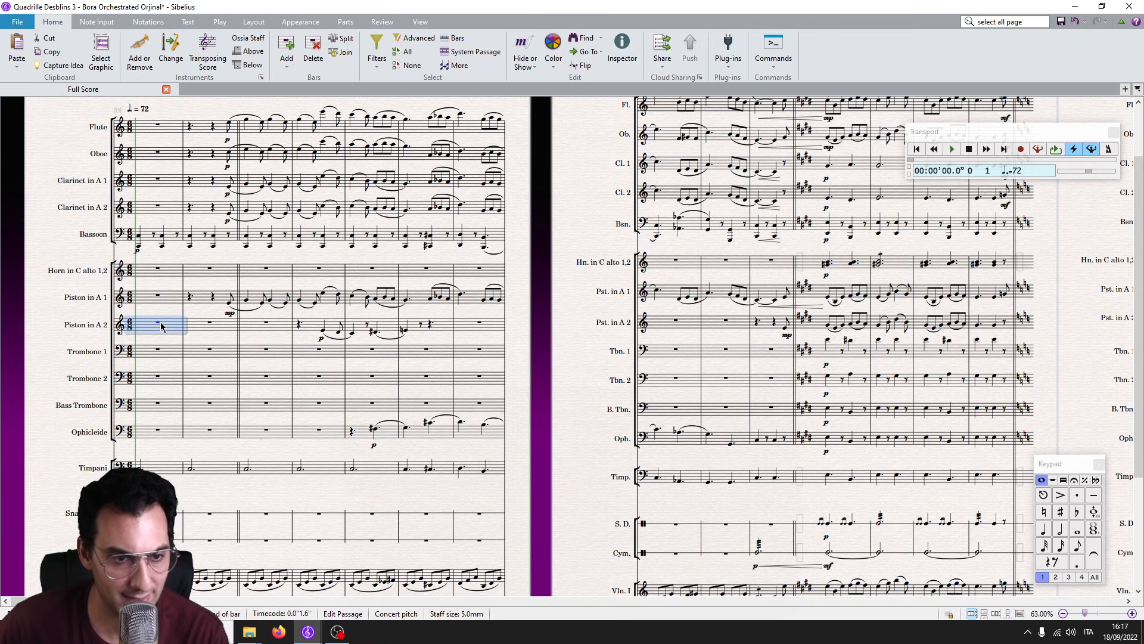
{"action": "key", "text": "ctrl+shift+End"}
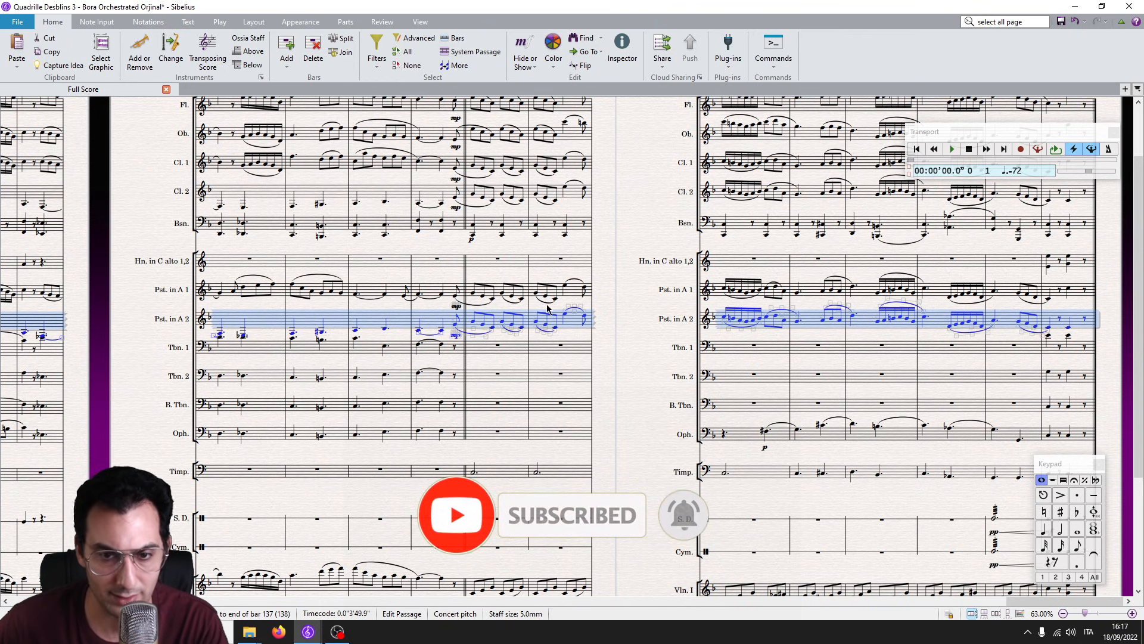
{"action": "key", "text": "ctrl+Home"}
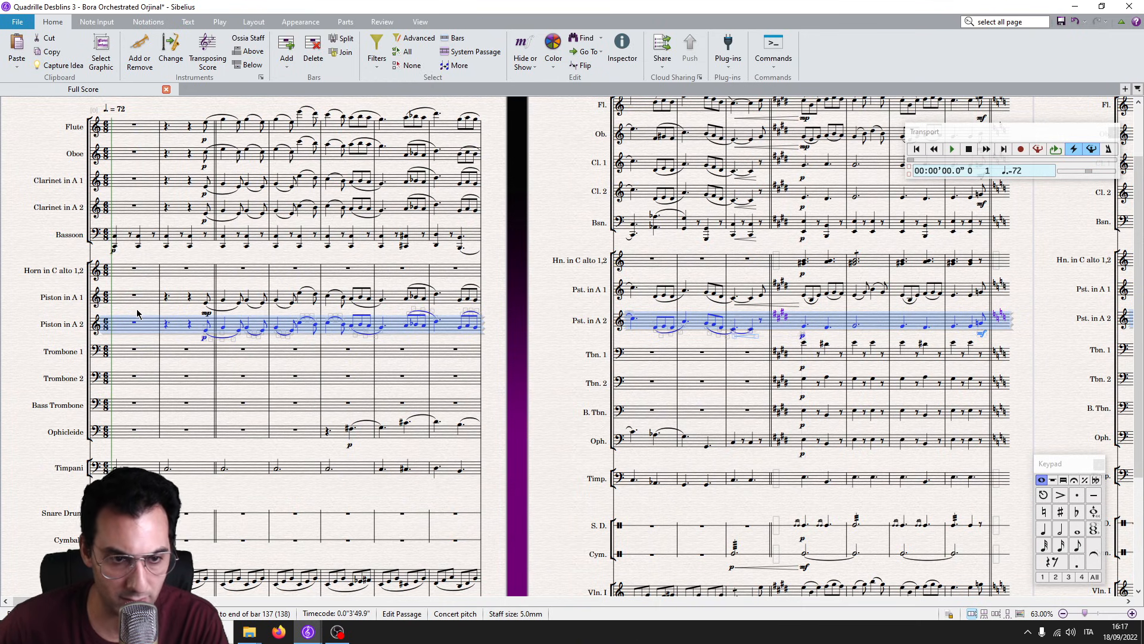
{"action": "key", "text": "ctrl+z"}
{"action": "key", "text": "Escape"}
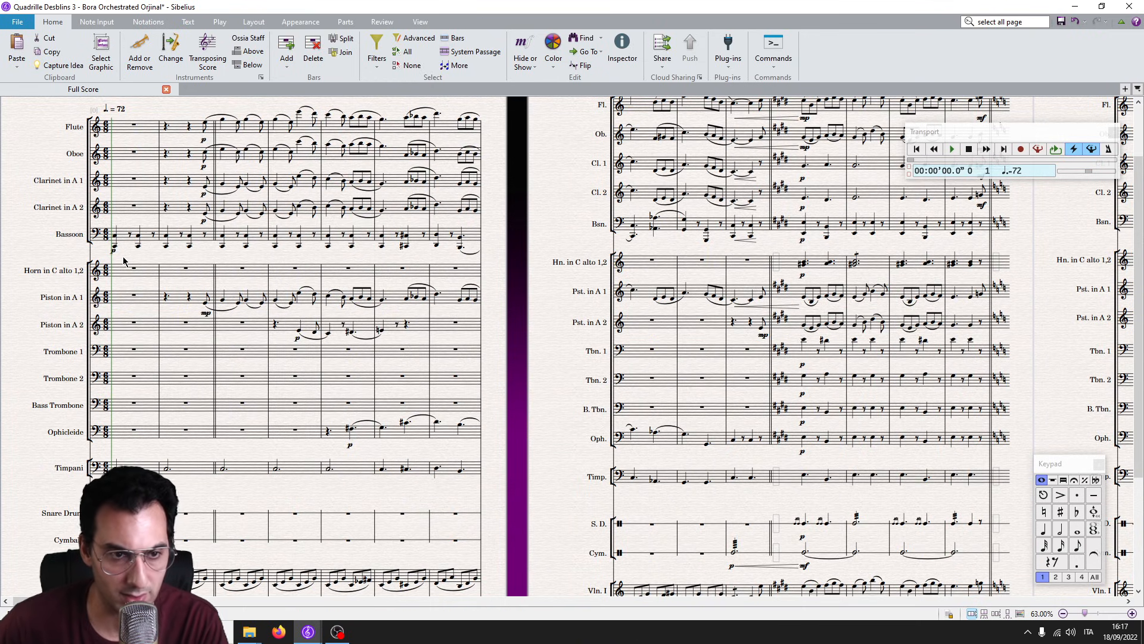
Copy the entire Clarinet in A 2 part and paste it into the Piston in A 2 staff from bar 1.
{"action": "triple_click", "coordinate": [146, 207]}
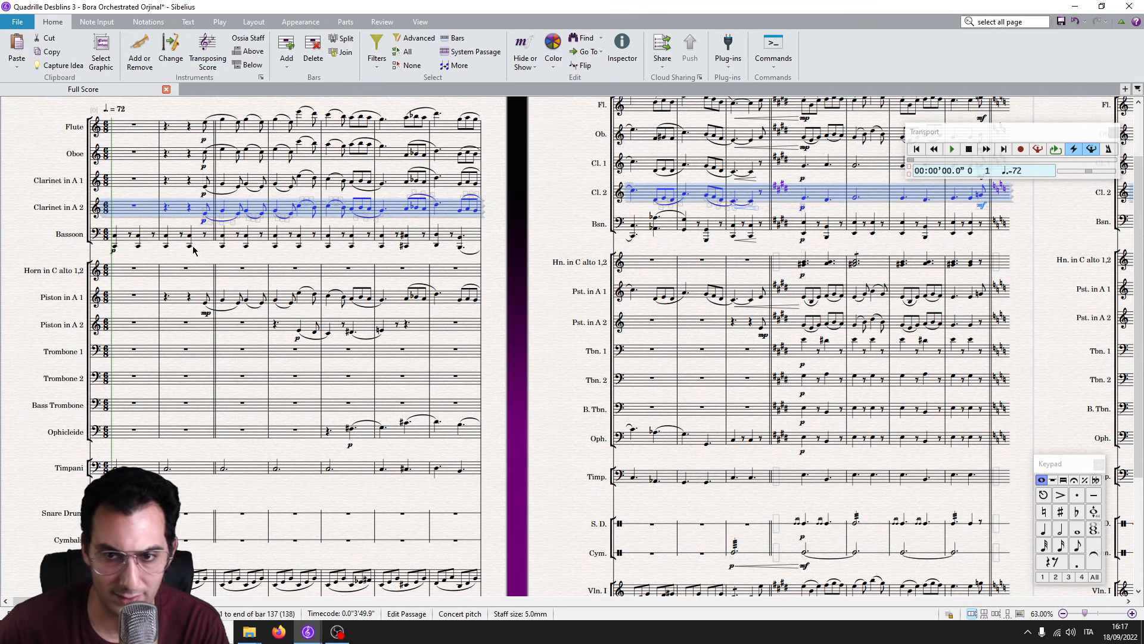
{"action": "key", "text": "Escape"}
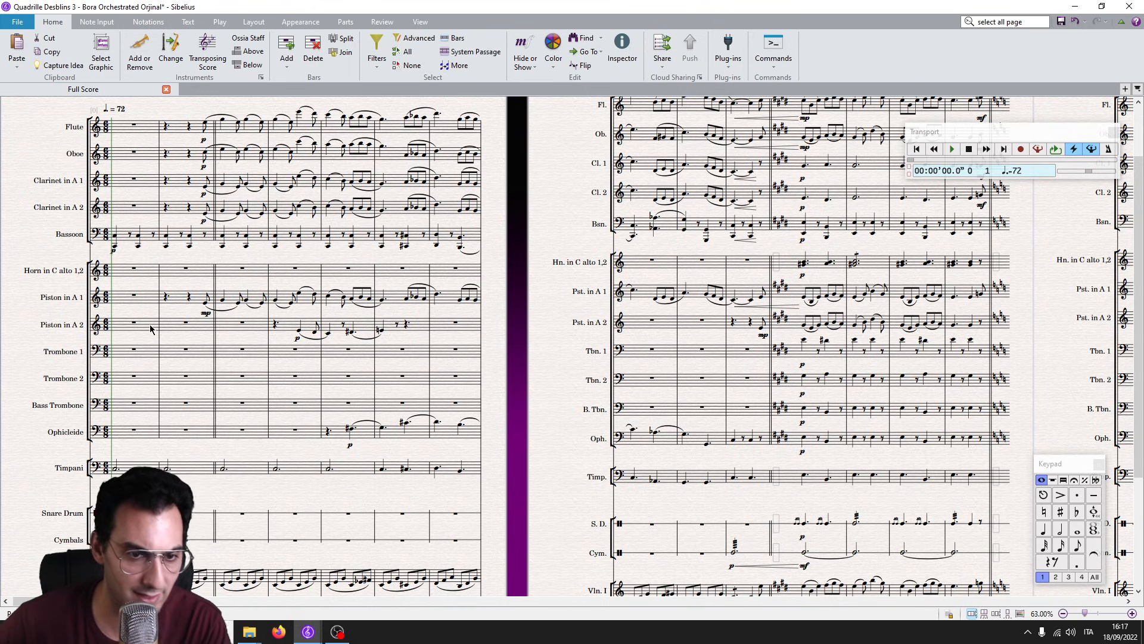
{"action": "left_click", "coordinate": [150, 325]}
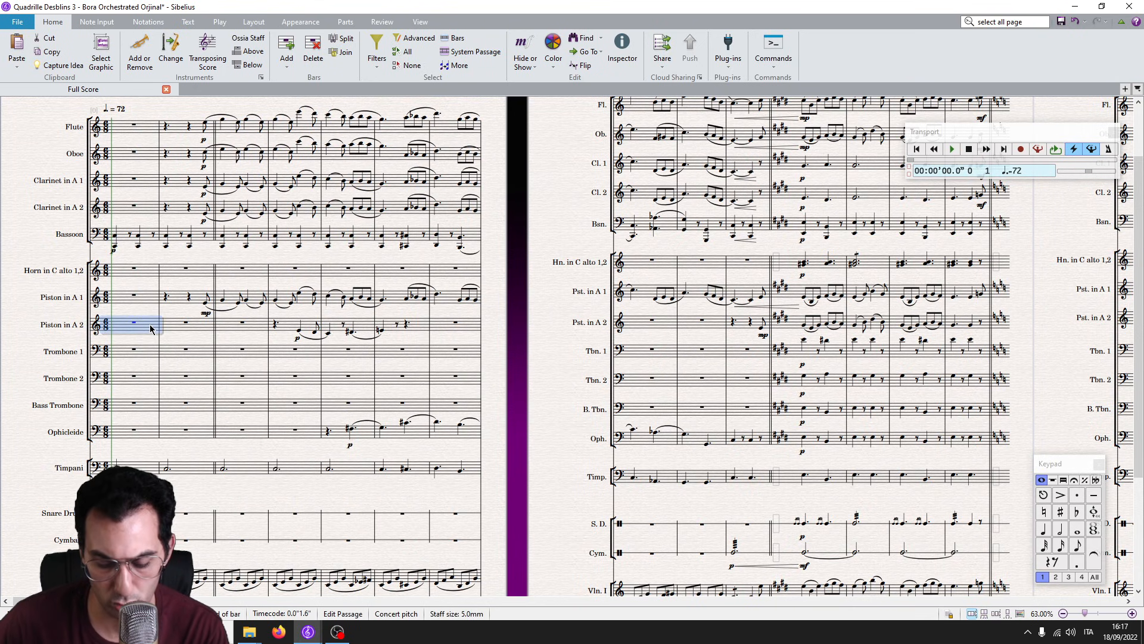
{"action": "triple_click", "coordinate": [149, 324]}
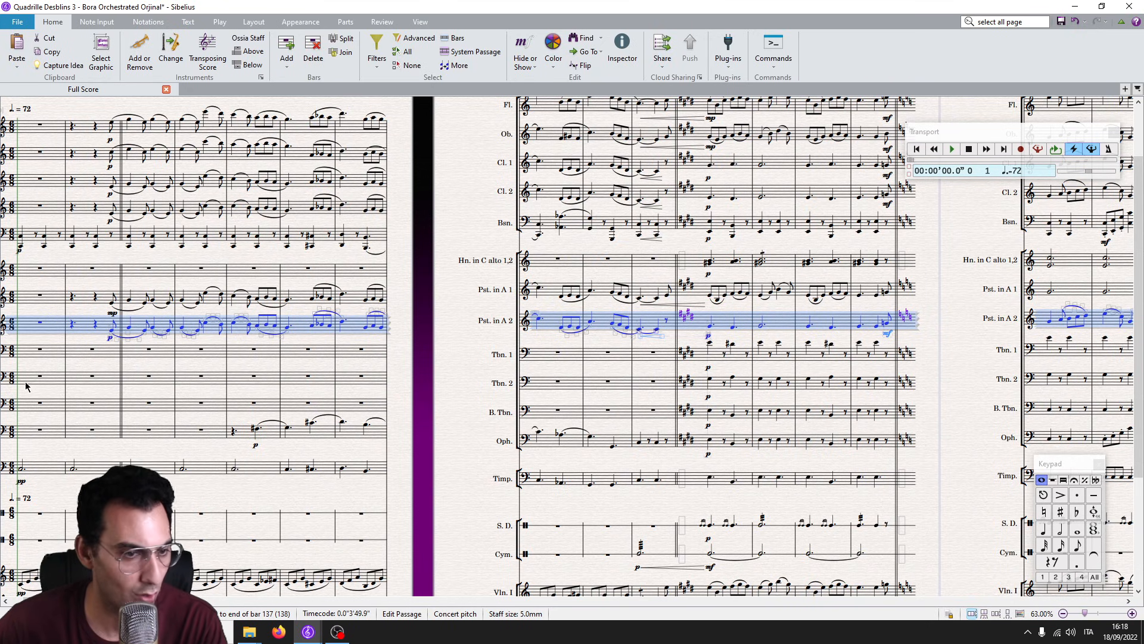
Paste the copied clarinet part into the Bass Trombone and Violin I staves, each from bar 1.
{"action": "left_click", "coordinate": [36, 405]}
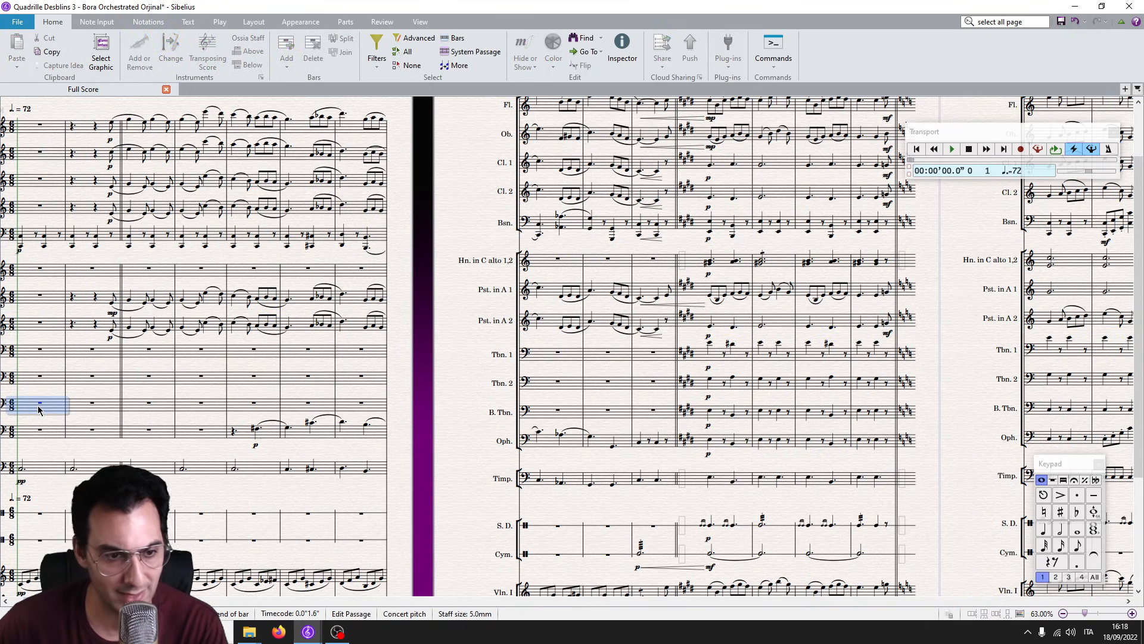
{"action": "key", "text": "ctrl+v"}
{"action": "scroll", "coordinate": [49, 472], "scroll_direction": "down", "scroll_amount": 4}
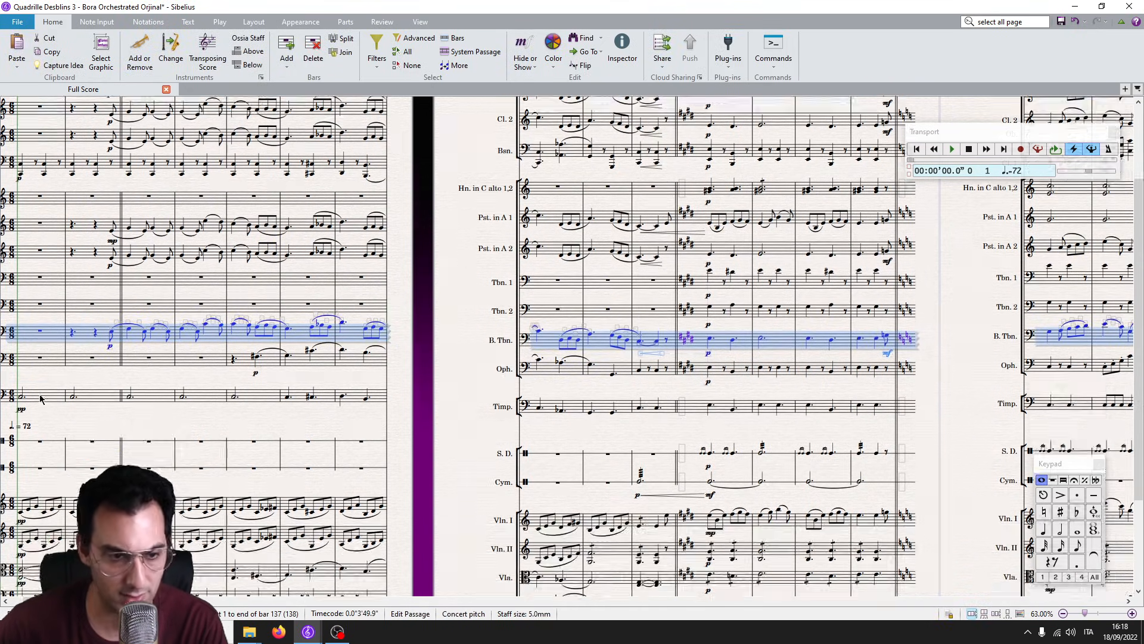
{"action": "left_click", "coordinate": [41, 438]}
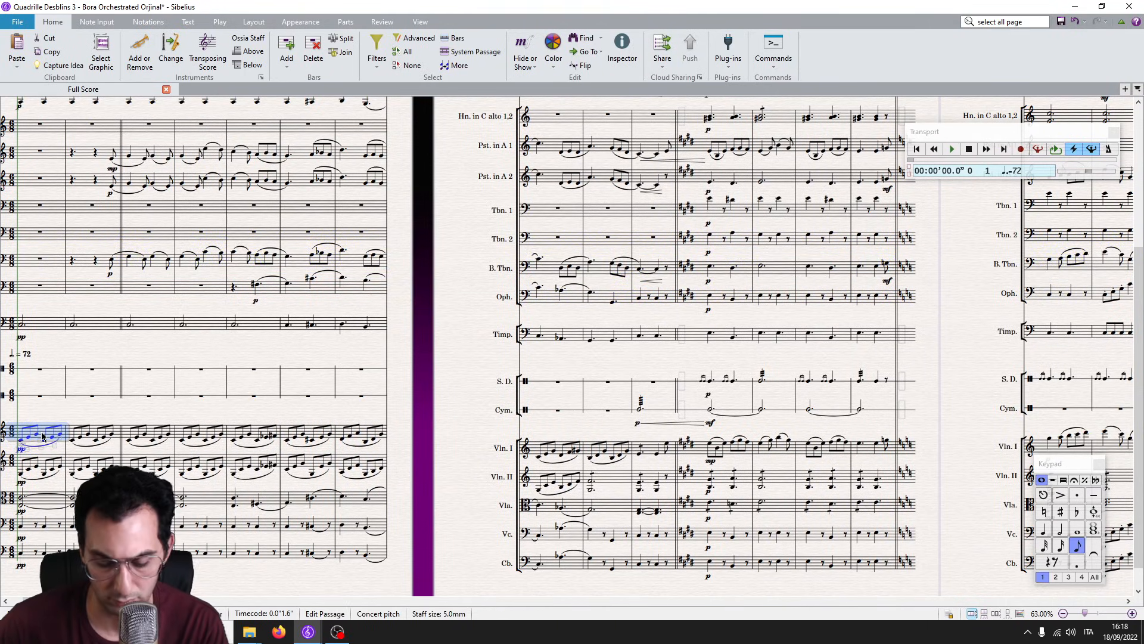
{"action": "key", "text": "ctrl+v"}
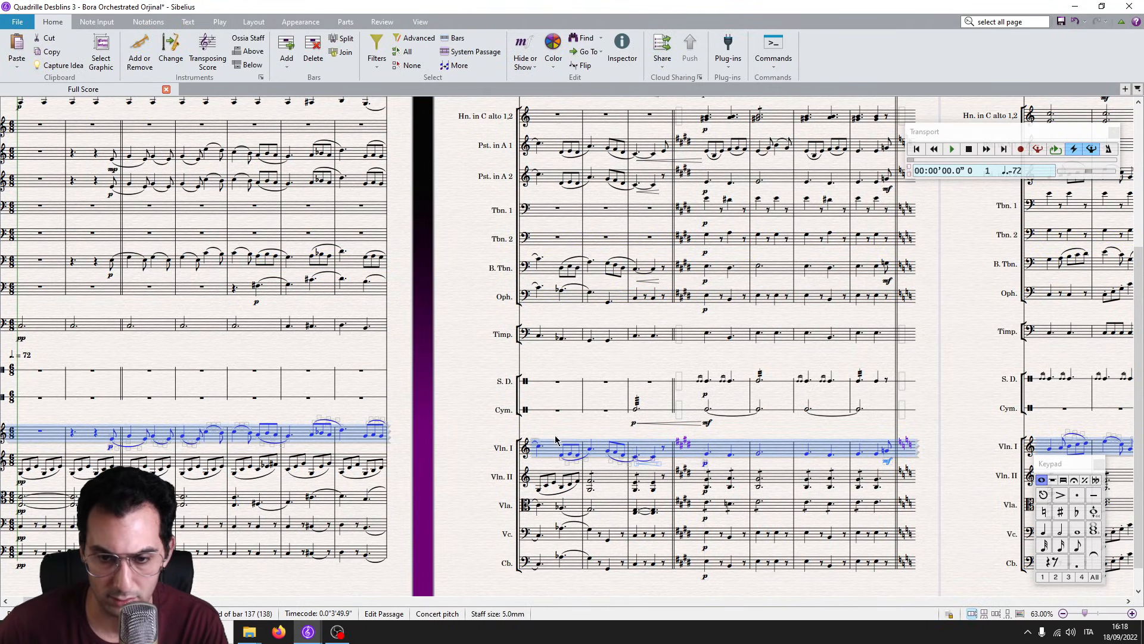
Select all the music on the first page of the Quadrille 3 score, and clear the selection.
{"action": "scroll", "coordinate": [91, 448], "scroll_direction": "up", "scroll_amount": 3}
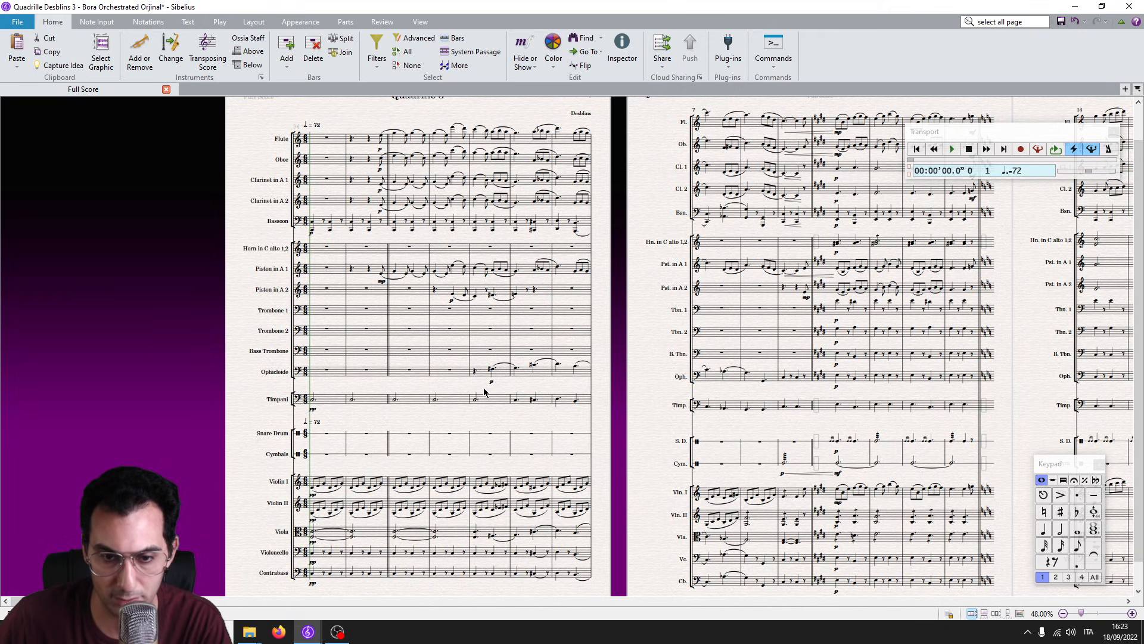
{"action": "left_click", "coordinate": [338, 143]}
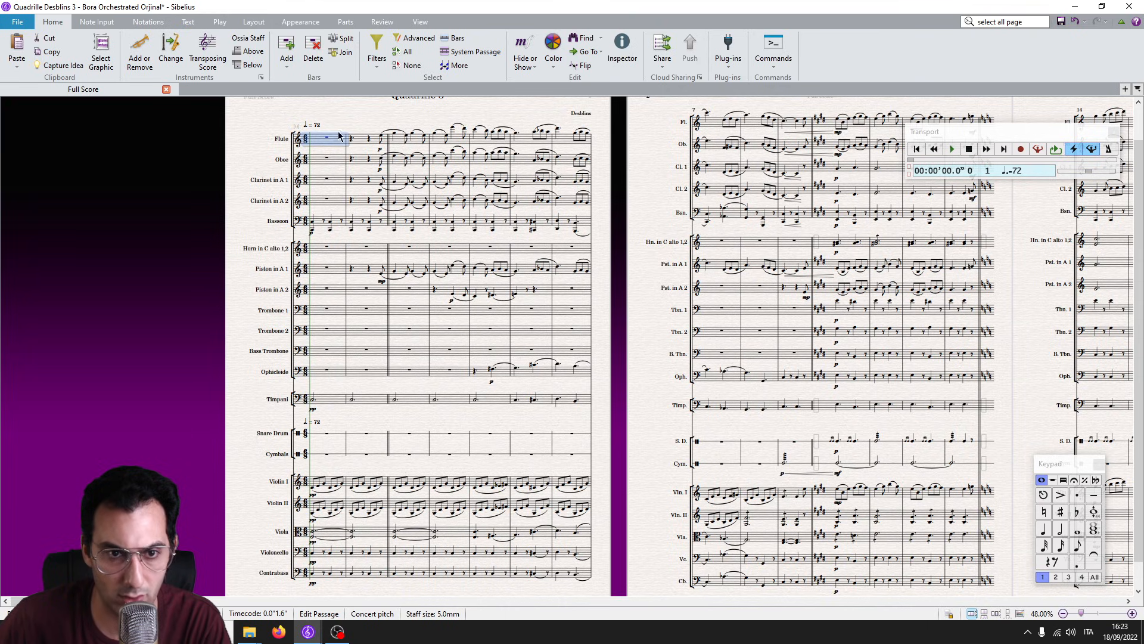
{"action": "left_click", "coordinate": [380, 137]}
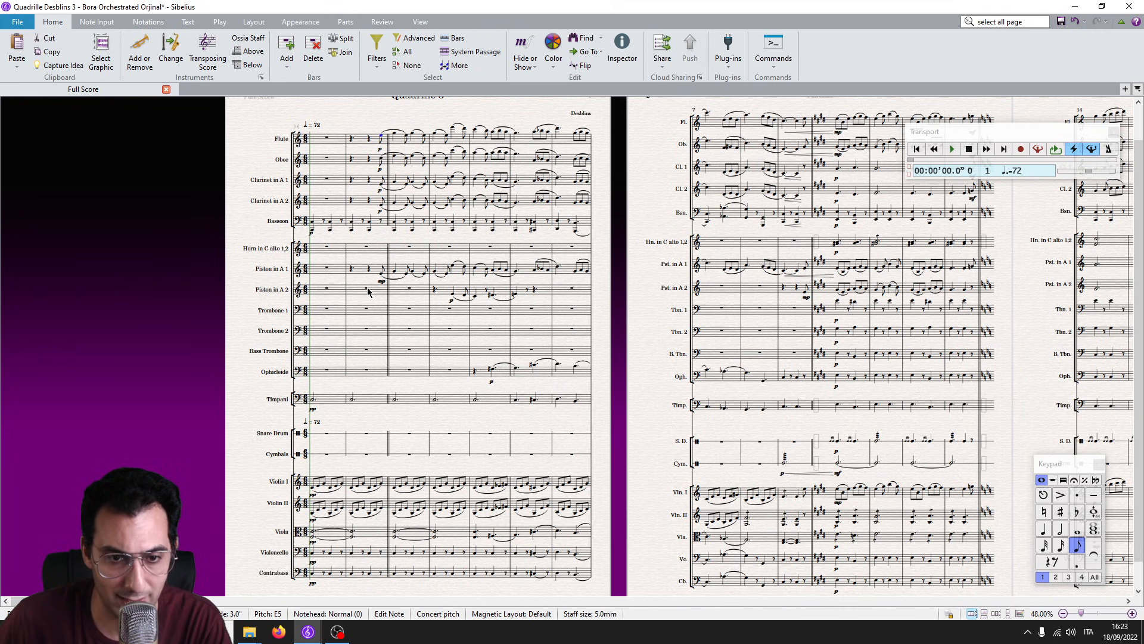
{"action": "key", "text": "ctrl+shift+a"}
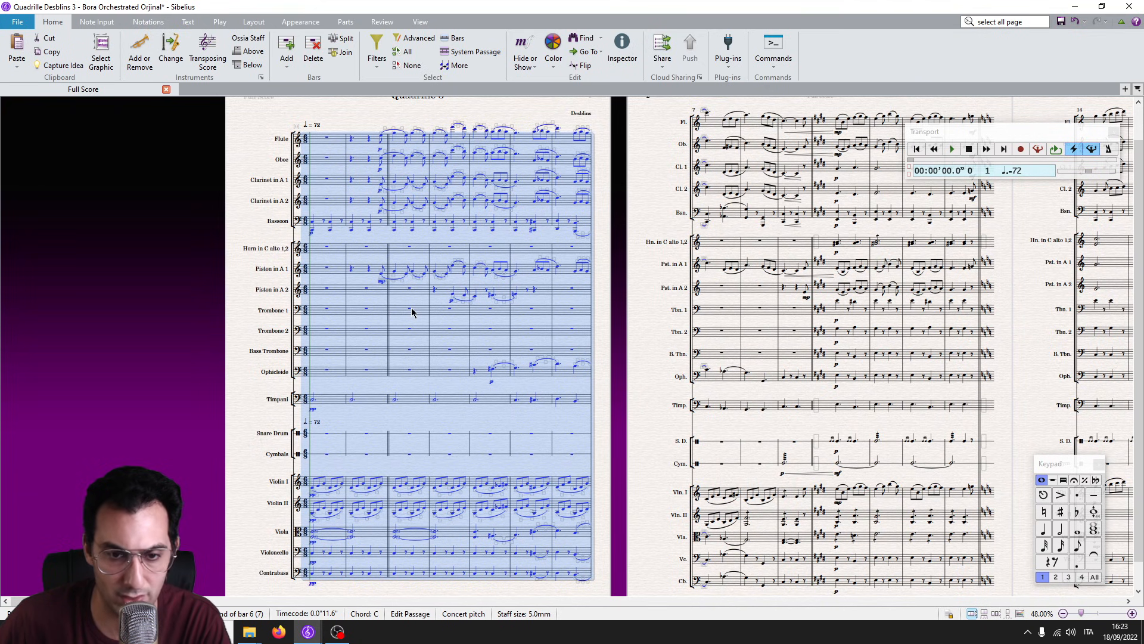
{"action": "key", "text": "Escape"}
On the second page, move the Piston in A 2 staff down and widen the Piston in A 1 note spacing just after the key change.
{"action": "scroll", "coordinate": [417, 304], "scroll_direction": "right", "scroll_amount": 5}
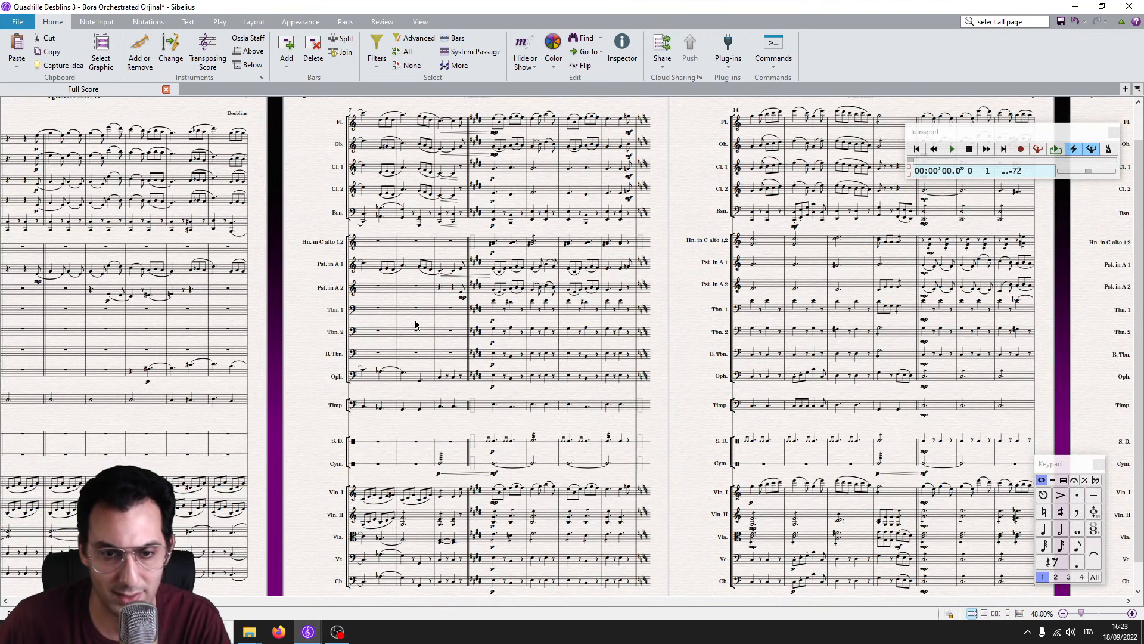
{"action": "left_click_drag", "start_coordinate": [417, 290], "coordinate": [419, 329]}
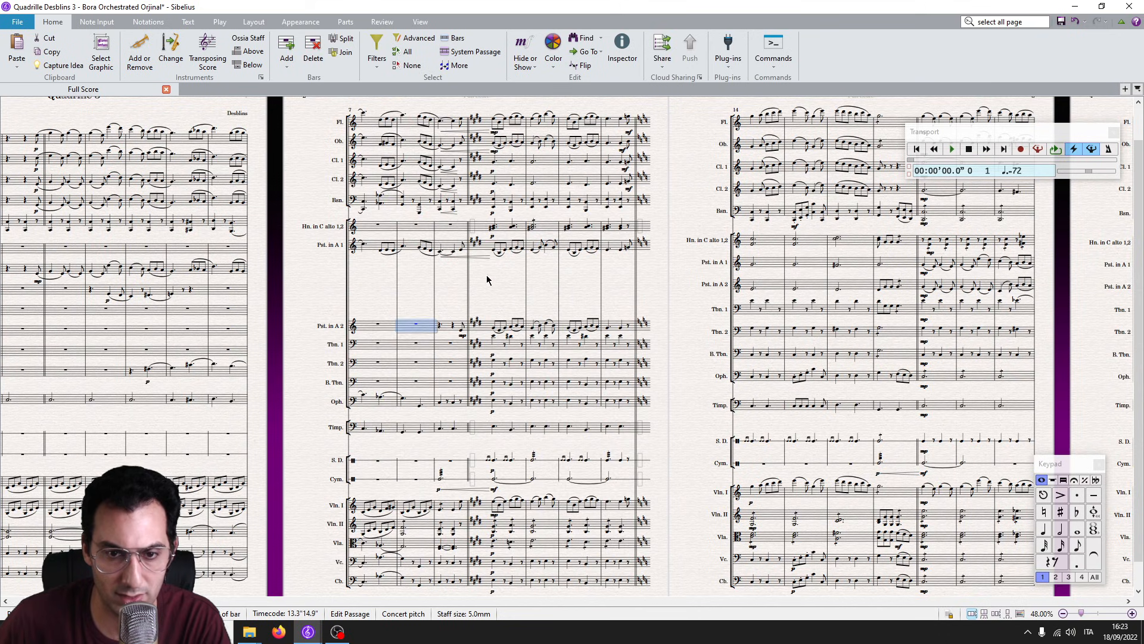
{"action": "left_click_drag", "start_coordinate": [506, 250], "coordinate": [546, 240]}
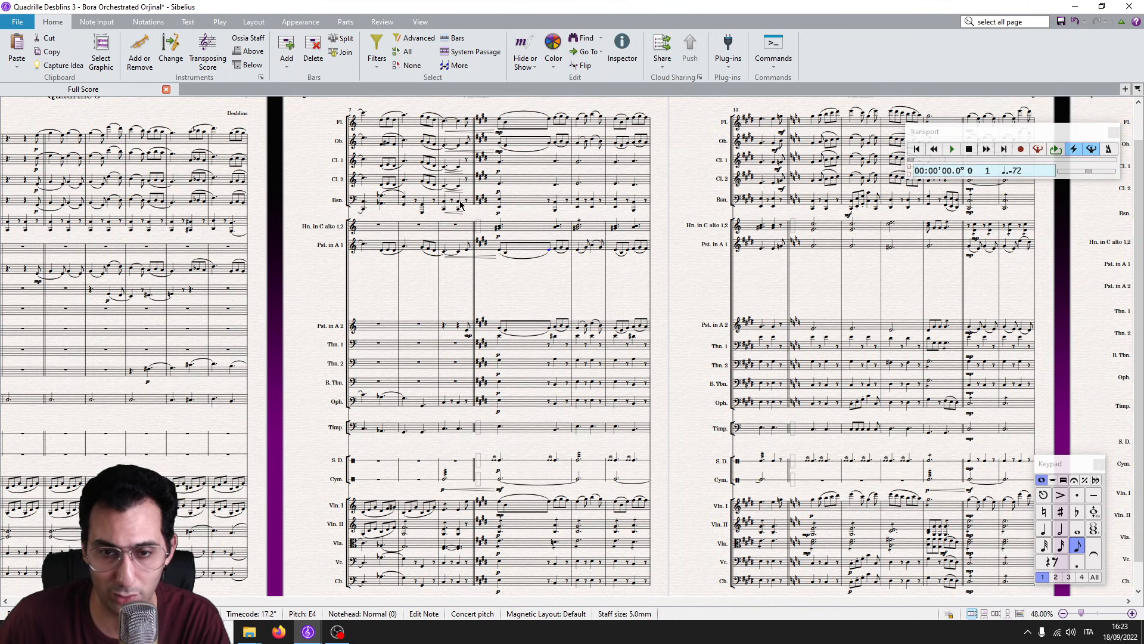
Select bar 7 of the flute staff on the second page, and narrow the selection to an eighth note in it.
{"action": "left_click", "coordinate": [376, 127]}
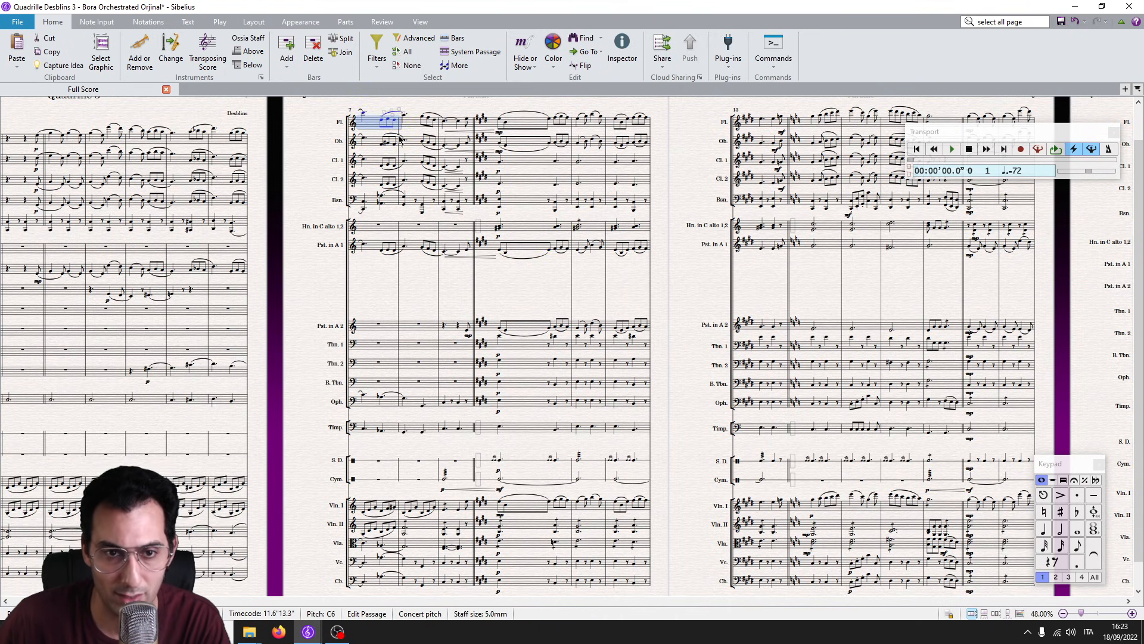
{"action": "left_click", "coordinate": [383, 122]}
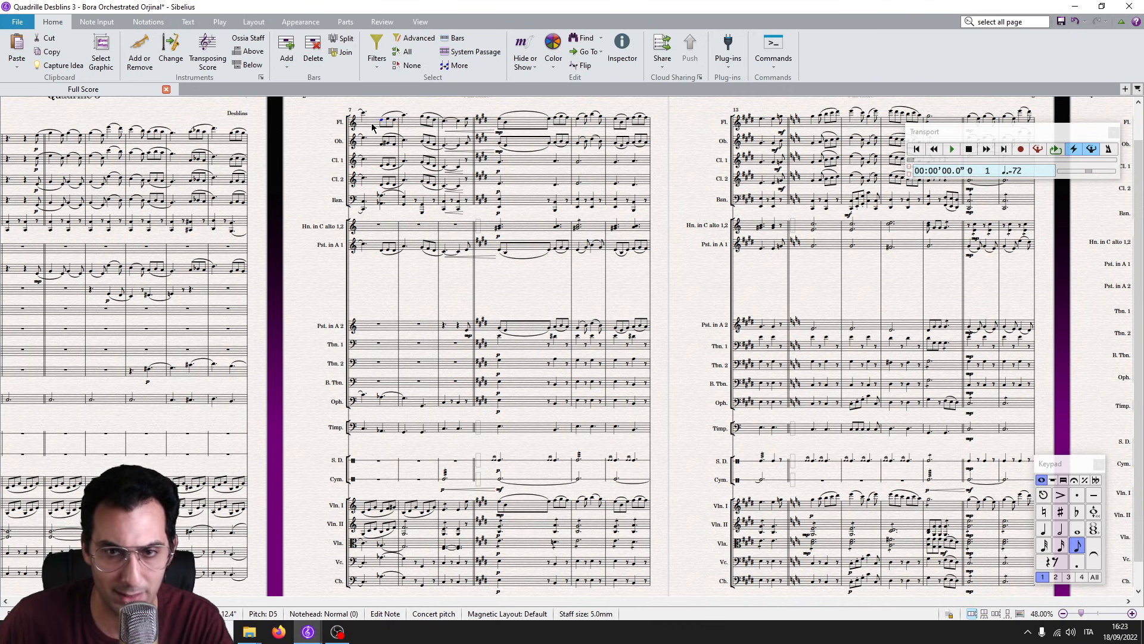
{"action": "key", "text": "ctrl+shift+n"}
{"action": "key", "text": "ctrl+shift+n"}
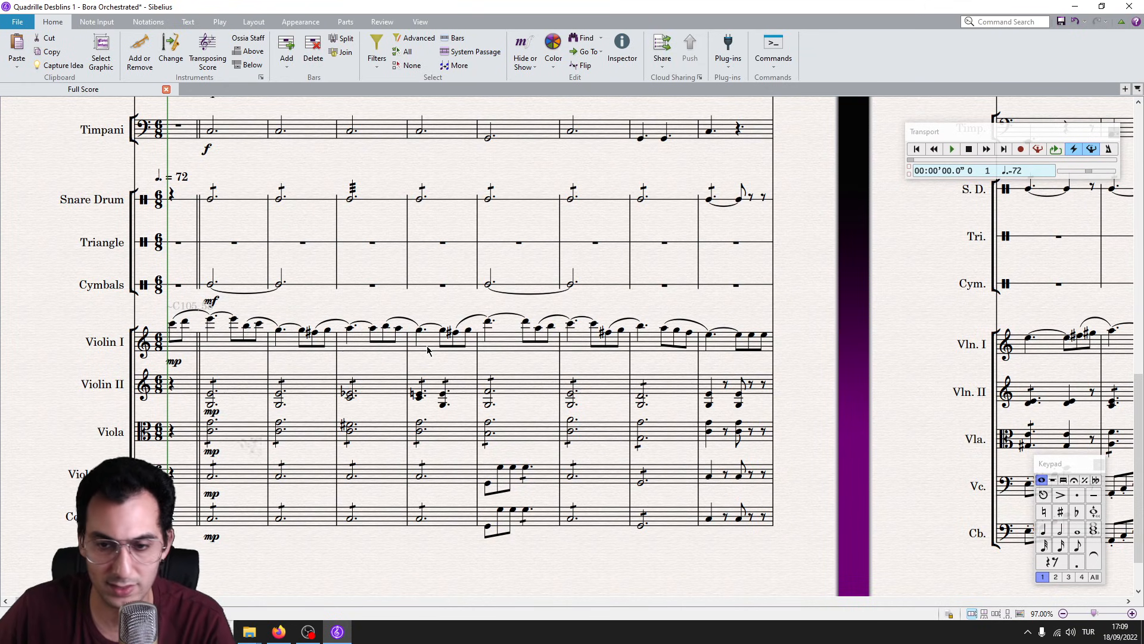
In the Quadrille 1 score, copy the Violin I melody of the first system into the Violin II staff, an octave lower.
{"action": "double_click", "coordinate": [290, 351]}
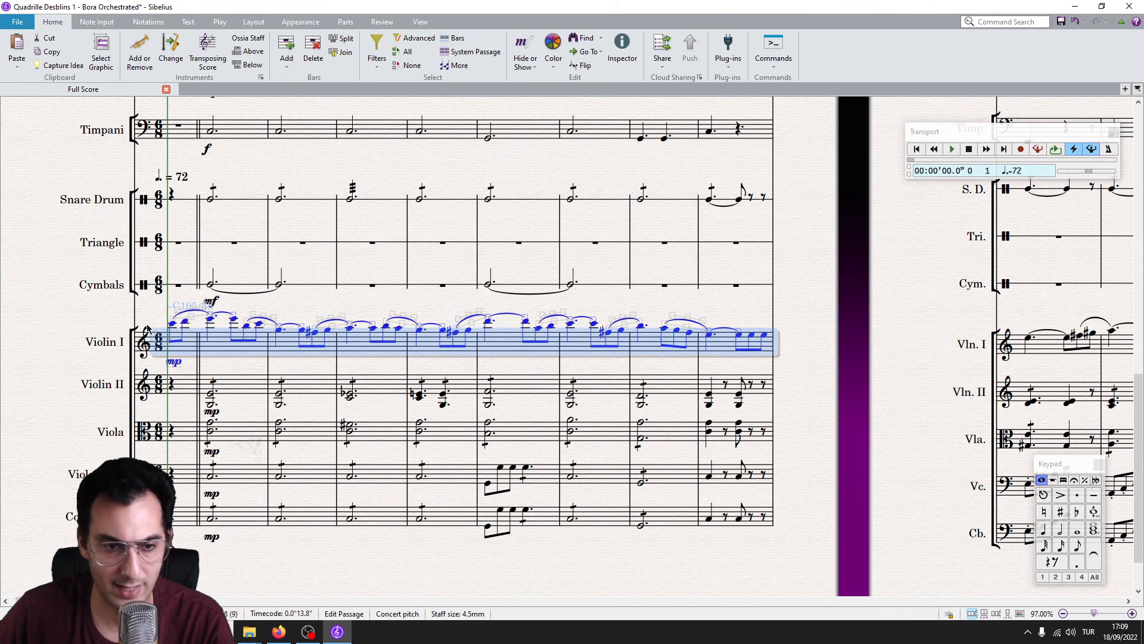
{"action": "key", "text": "ctrl+shift+Down"}
{"action": "key", "text": "ctrl+Down"}
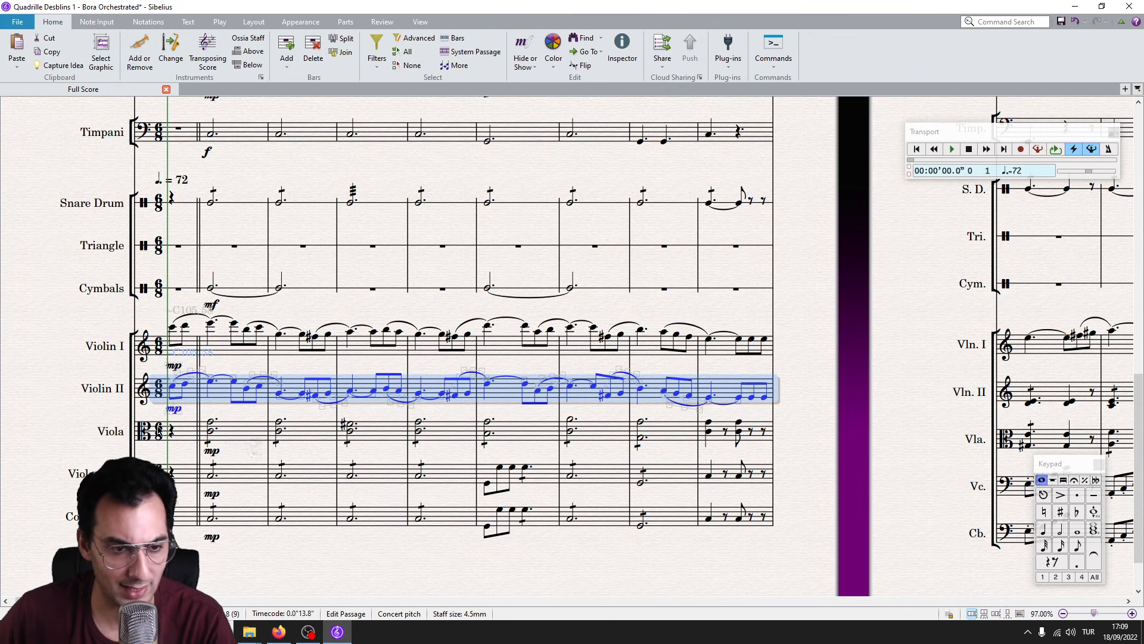
Filter the first notes and re-input the pitches of Violin II's pickup and first full bar as E, D, C, C, B, A.
{"action": "key", "text": "ctrl+shift+i"}
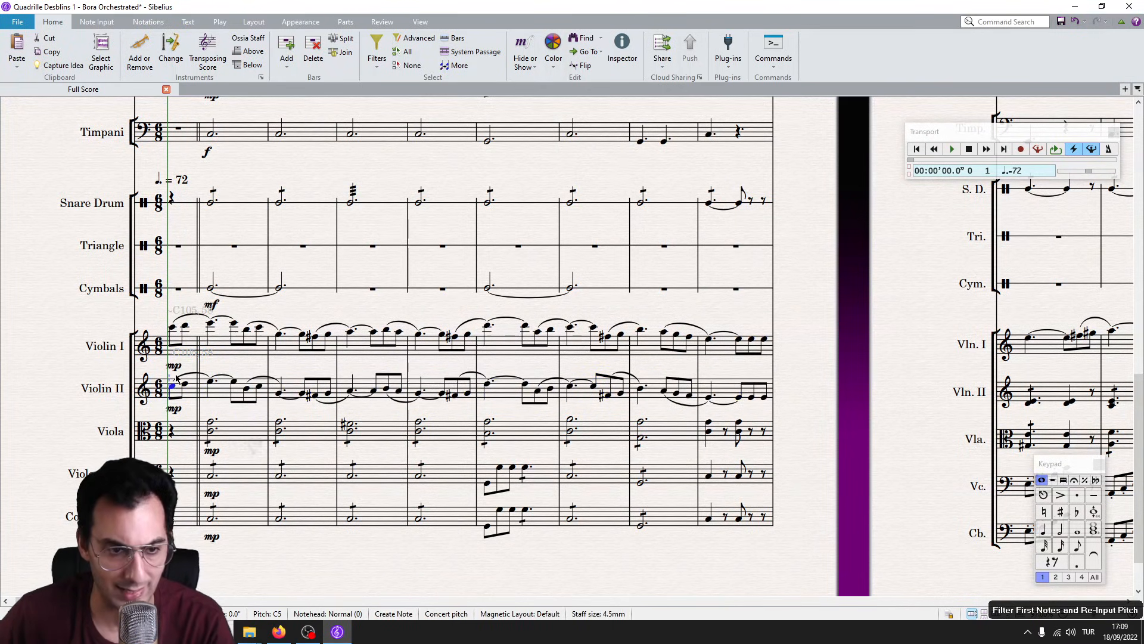
{"action": "scroll", "coordinate": [172, 383], "scroll_direction": "up", "scroll_amount": 5}
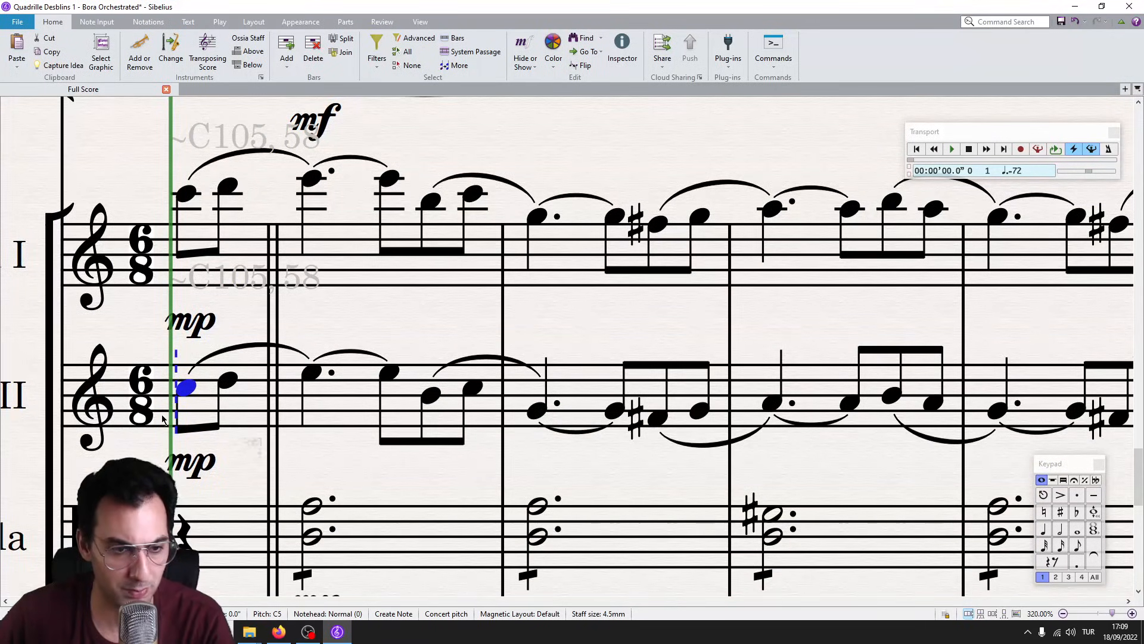
{"action": "scroll", "coordinate": [177, 352], "scroll_direction": "down", "scroll_amount": 3}
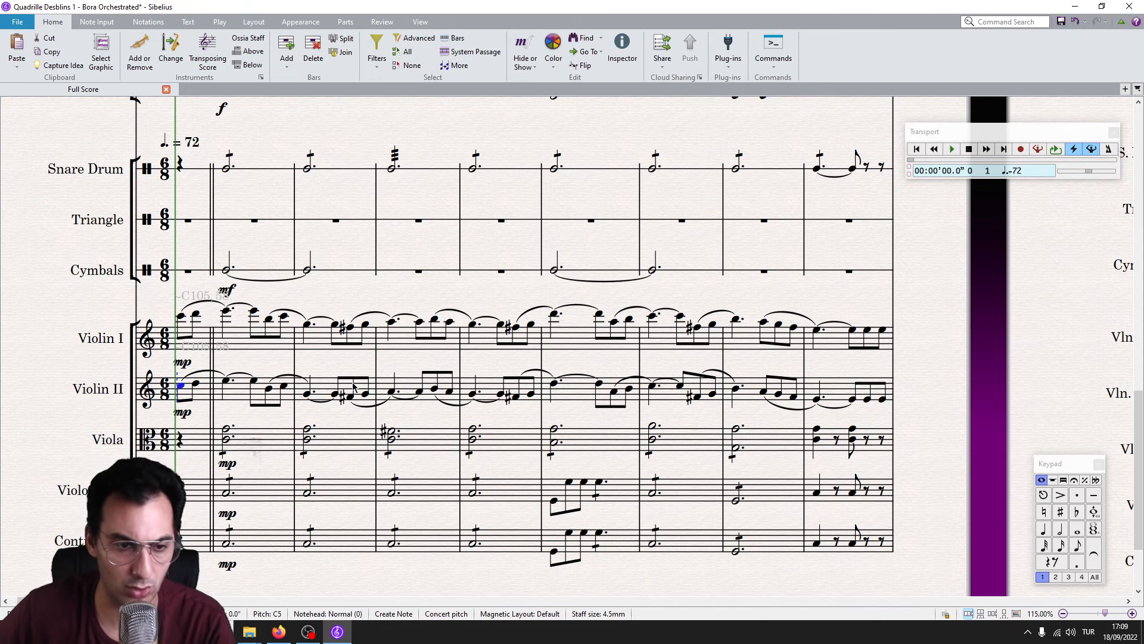
{"action": "key", "text": "c"}
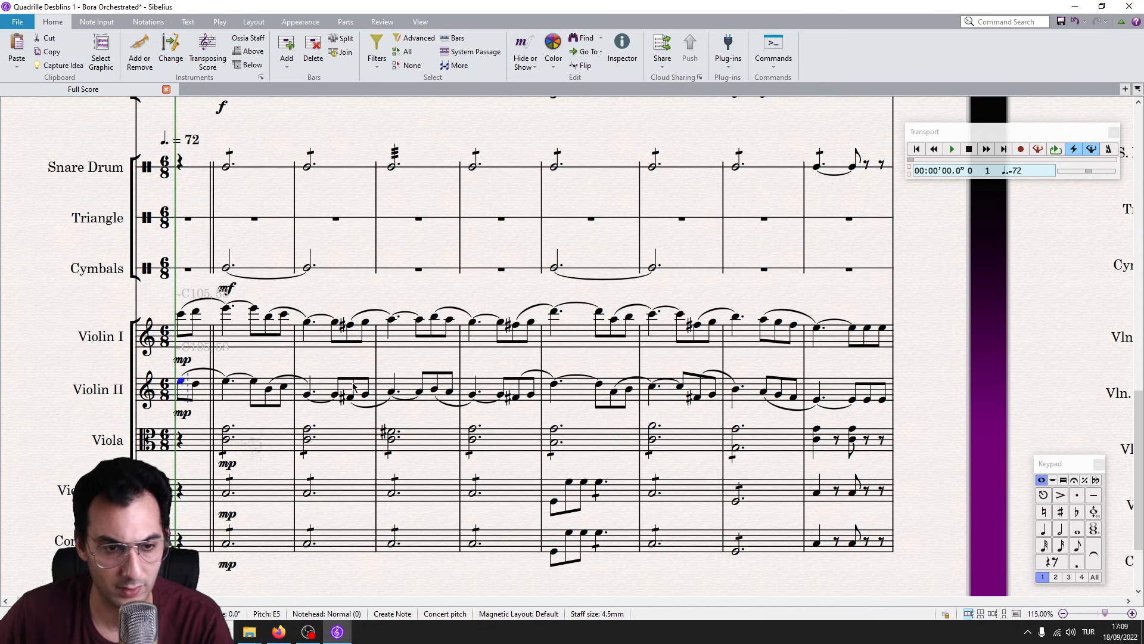
{"action": "key", "text": "KP_Enter"}
{"action": "key", "text": "KP_3"}
{"action": "key", "text": "c"}
{"action": "key", "text": "b"}
{"action": "key", "text": "a"}
Continue re-inputting the Violin II pitches with G, G, F, E in the second full bar and A, A starting the third.
{"action": "key", "text": "g"}
{"action": "key", "text": "KP_Enter"}
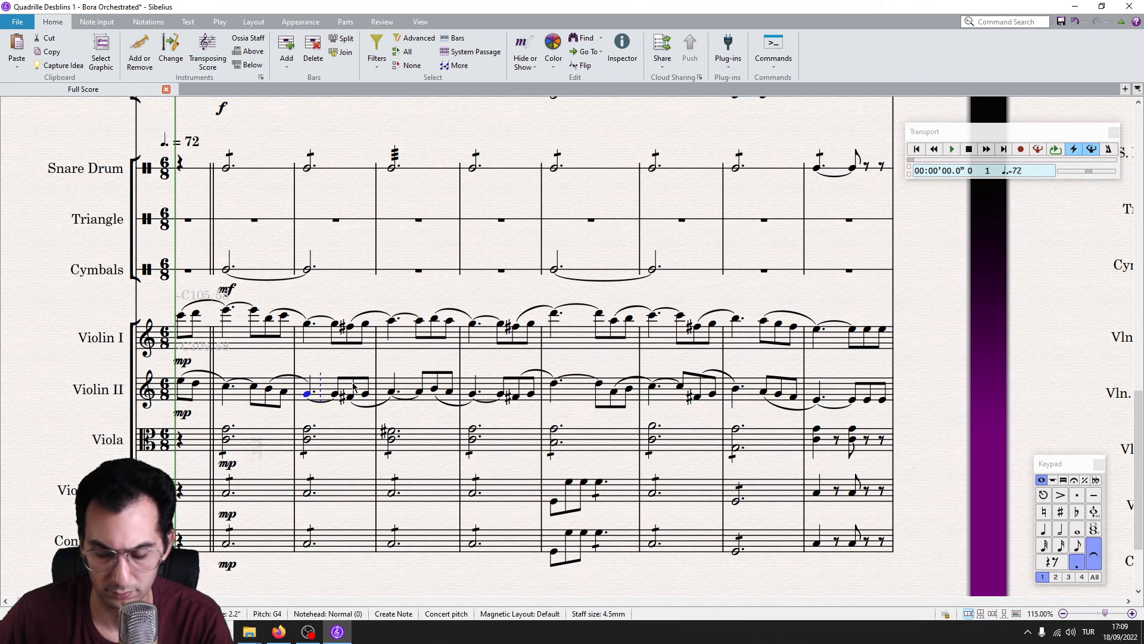
{"action": "key", "text": "g"}
{"action": "key", "text": "f"}
{"action": "key", "text": "e"}
{"action": "key", "text": "a"}
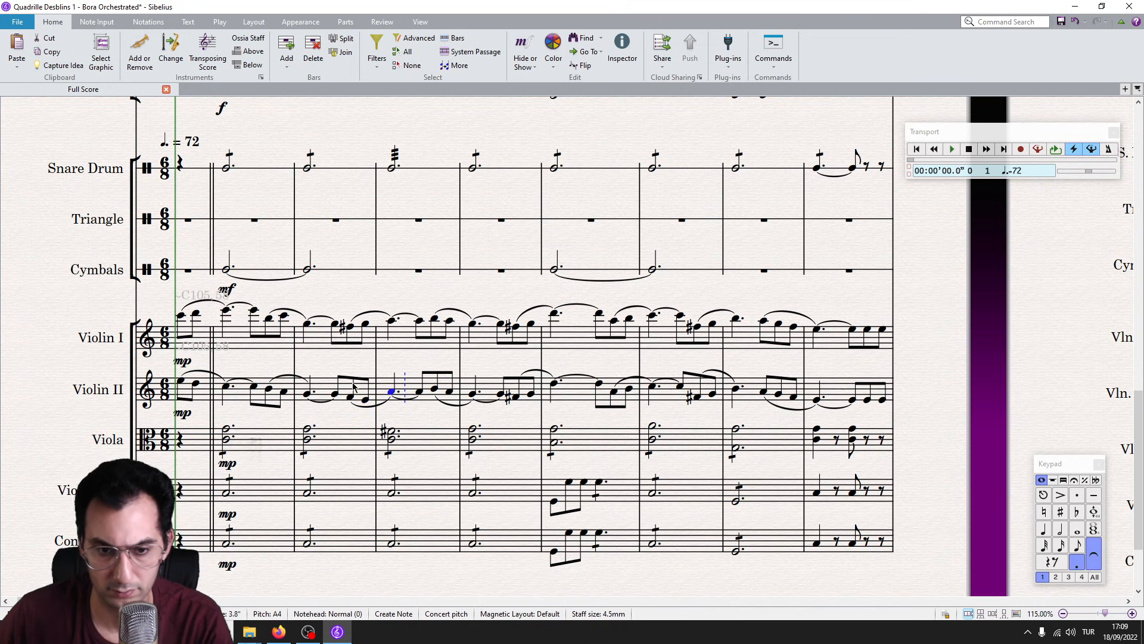
{"action": "key", "text": "a"}
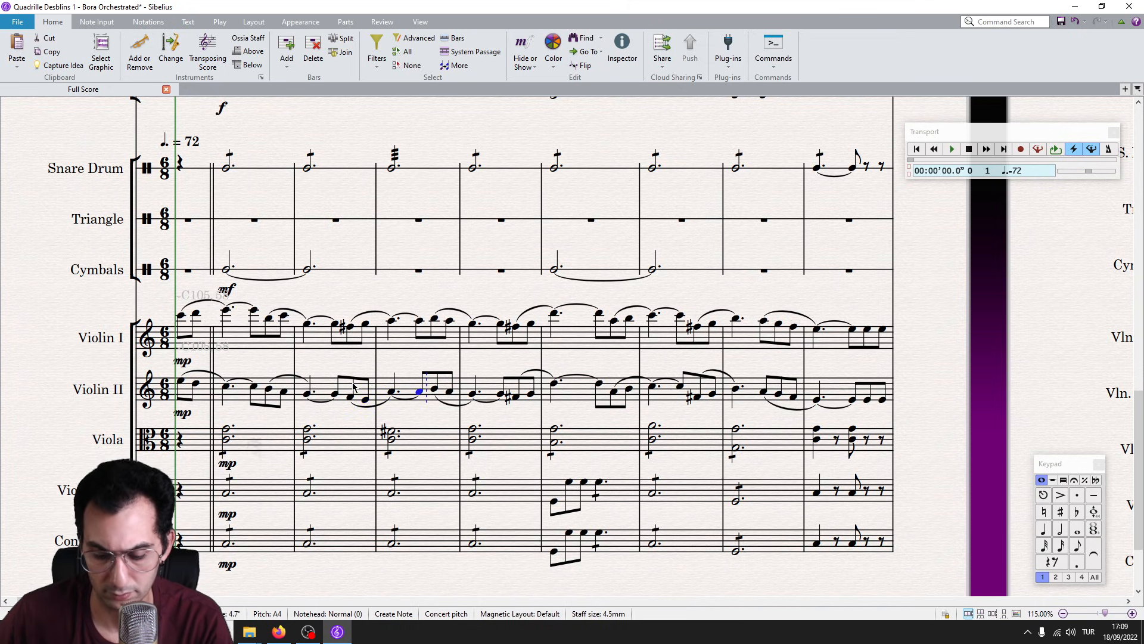
{"action": "key", "text": "d"}
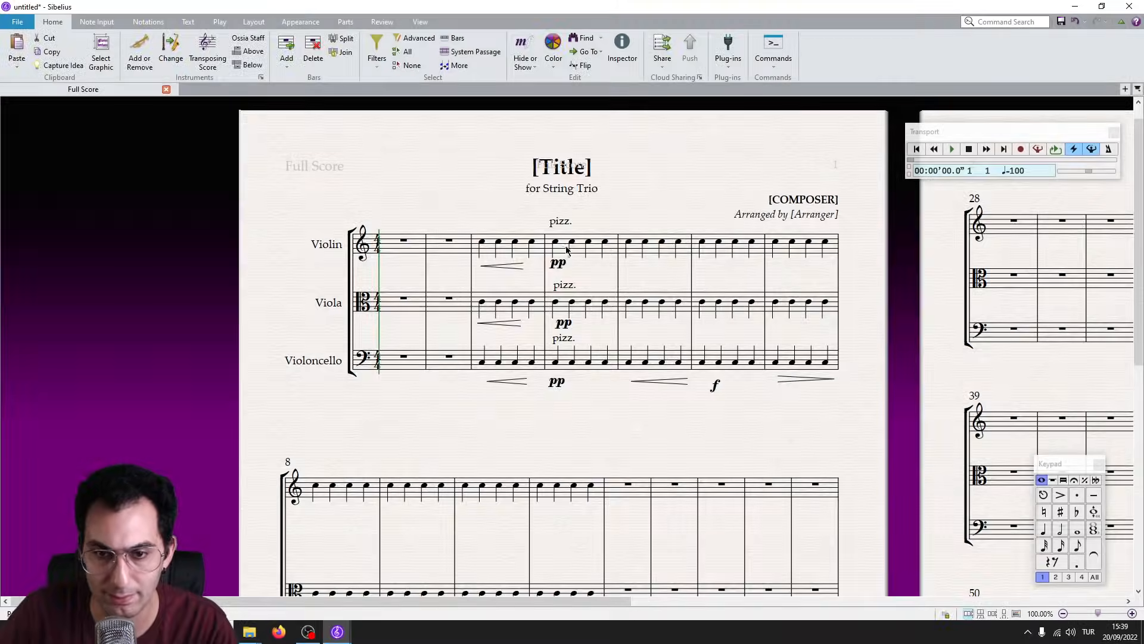
In the untitled string trio, select bar 4 across all three staves and review the engraving macros offered by Run Command Macro.
{"action": "left_click", "coordinate": [571, 254]}
{"action": "scroll", "coordinate": [597, 371], "scroll_direction": "up", "scroll_amount": 3, "text": "ctrl"}
{"action": "left_click", "coordinate": [584, 450], "text": "shift"}
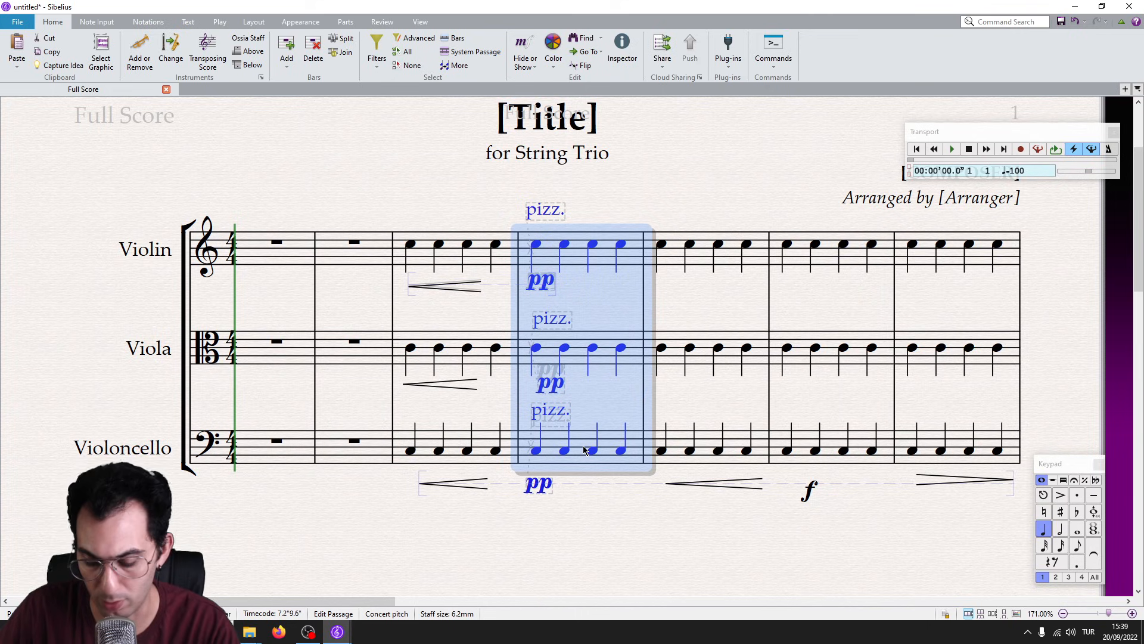
{"action": "key", "text": "ctrl+shift+m"}
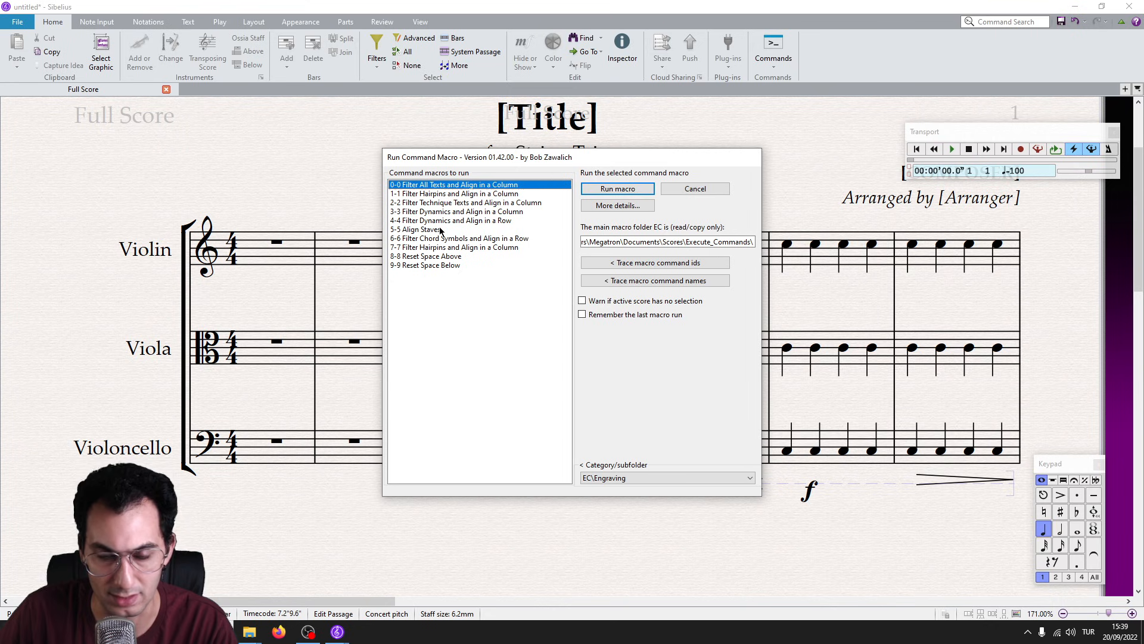
{"action": "key", "text": "Return"}
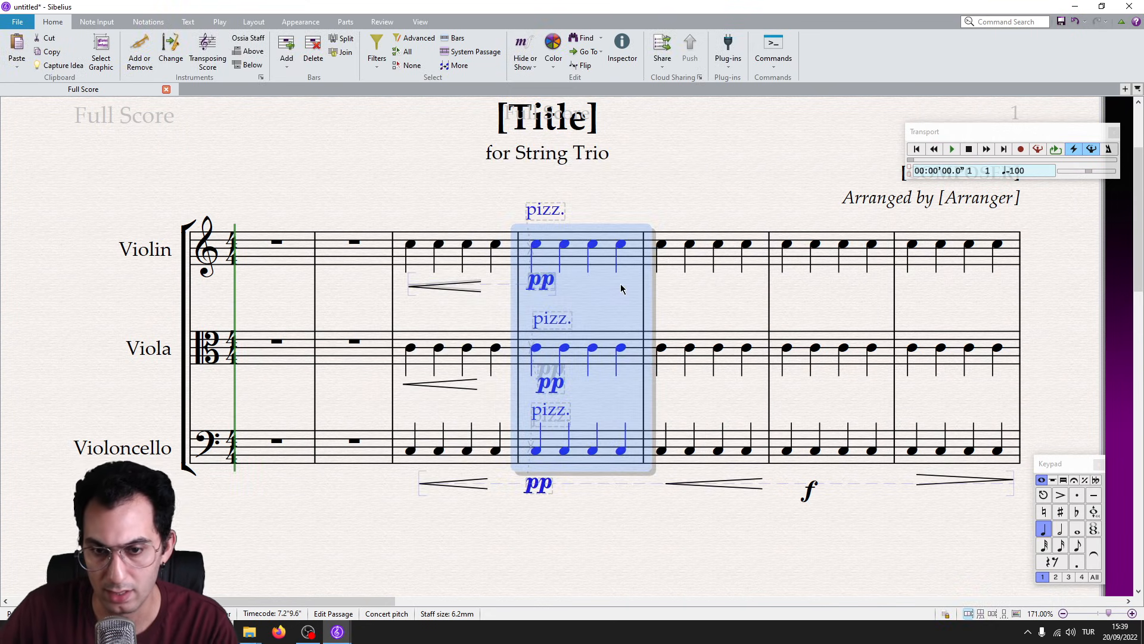
{"action": "key", "text": "Escape"}
Run the Filter All Texts and Align in a Column macro on bar 4 of all three staves to align the pizz. and pp markings.
{"action": "scroll", "coordinate": [599, 265], "scroll_direction": "up", "scroll_amount": 2}
{"action": "scroll", "coordinate": [609, 219], "scroll_direction": "down", "scroll_amount": 2}
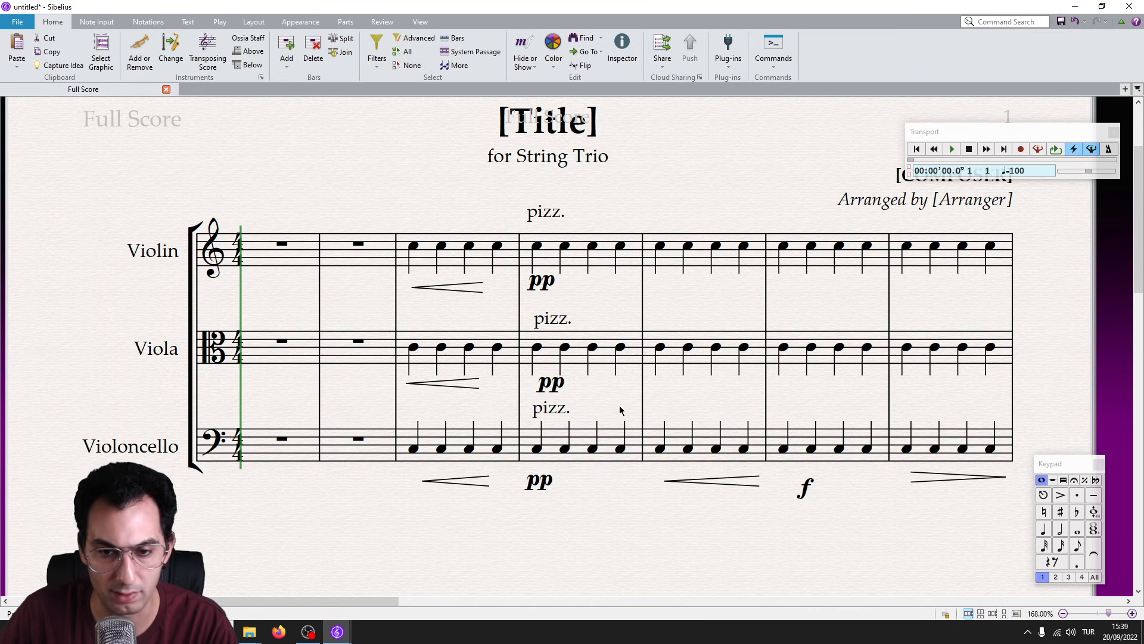
{"action": "left_click", "coordinate": [550, 223]}
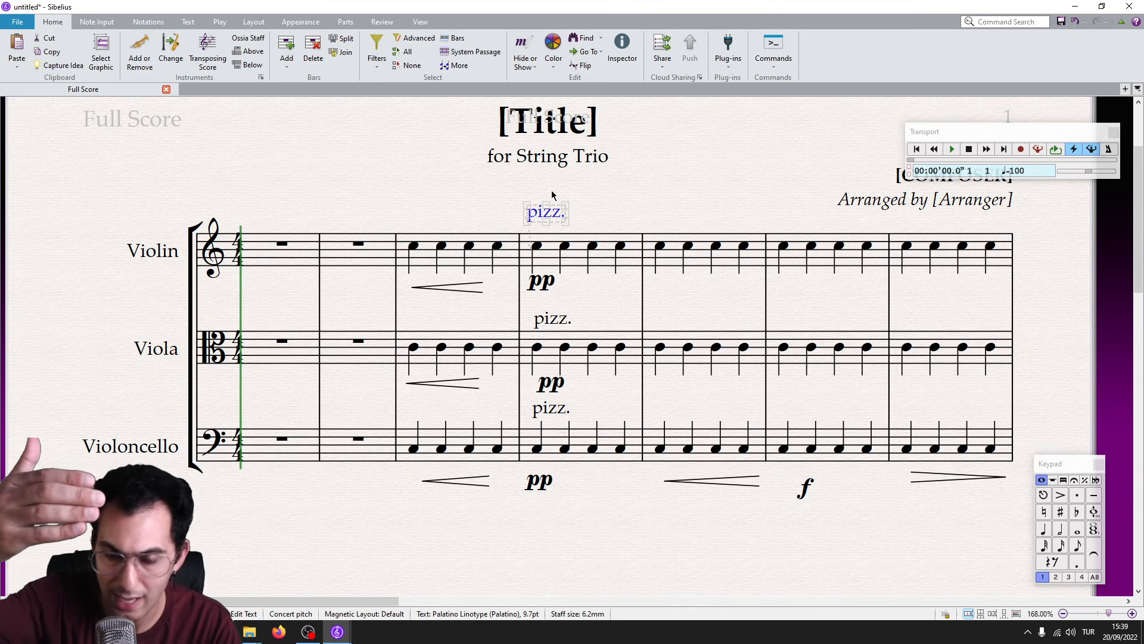
{"action": "scroll", "coordinate": [552, 191], "scroll_direction": "up", "scroll_amount": 3}
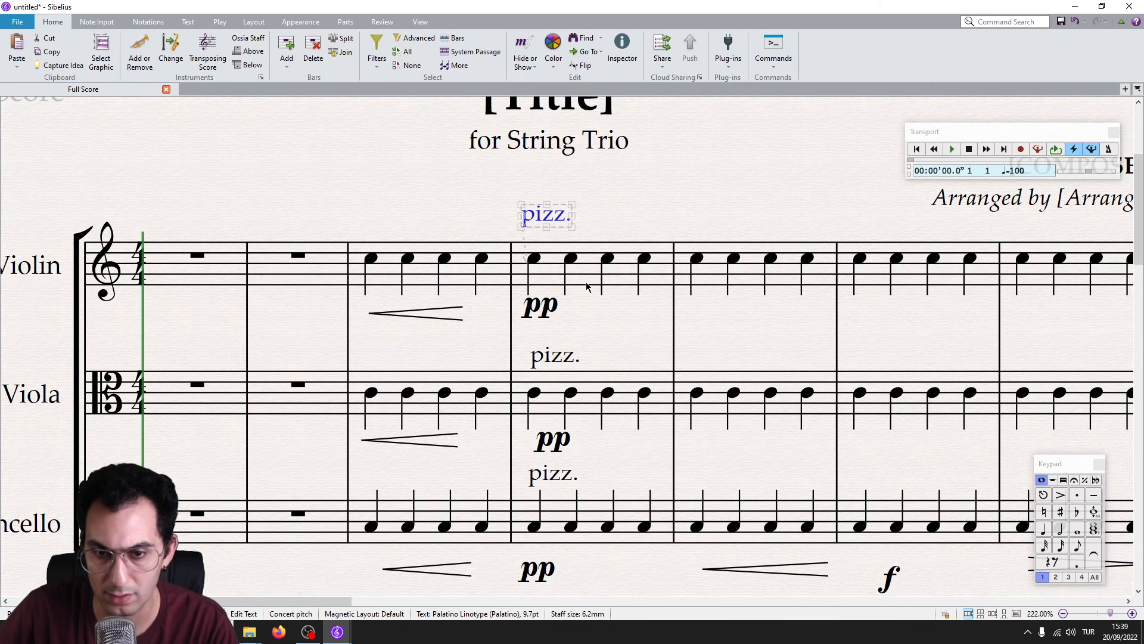
{"action": "scroll", "coordinate": [583, 401], "scroll_direction": "down", "scroll_amount": 5}
{"action": "scroll", "coordinate": [582, 400], "scroll_direction": "down", "scroll_amount": 3}
{"action": "left_click", "coordinate": [599, 400], "text": "shift"}
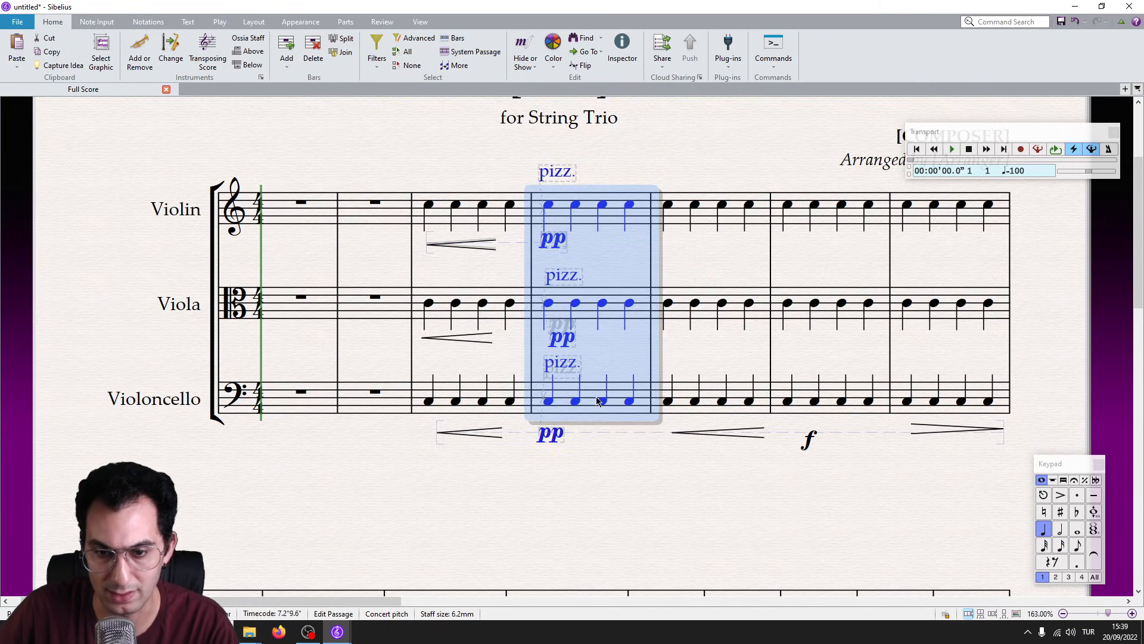
{"action": "key", "text": "ctrl+alt+e"}
{"action": "key", "text": "Return"}
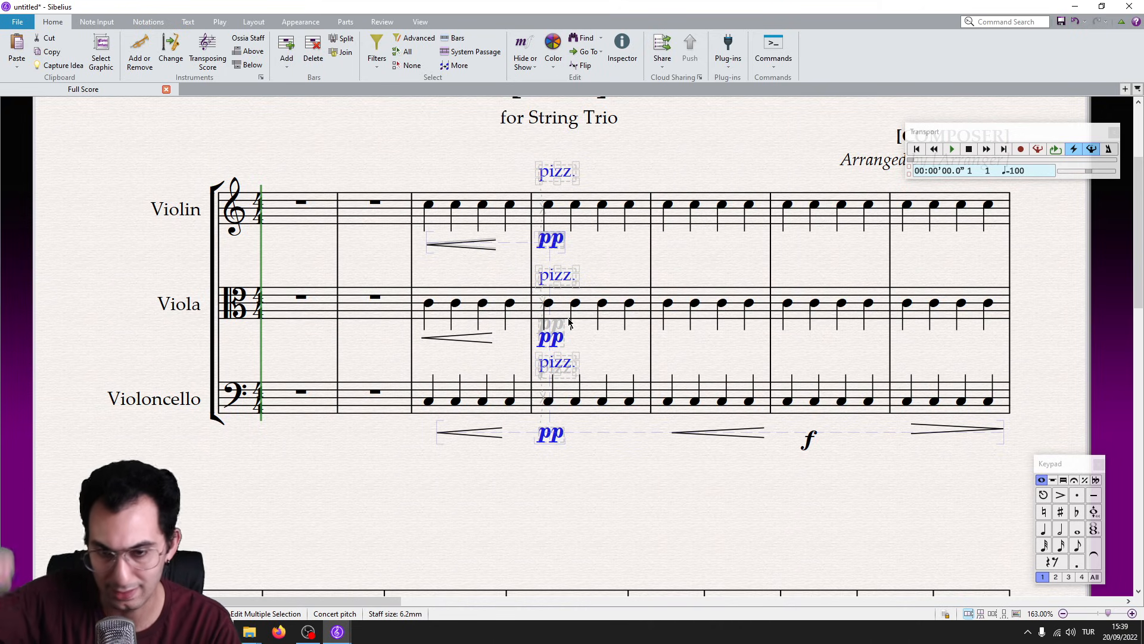
{"action": "left_click", "coordinate": [599, 332]}
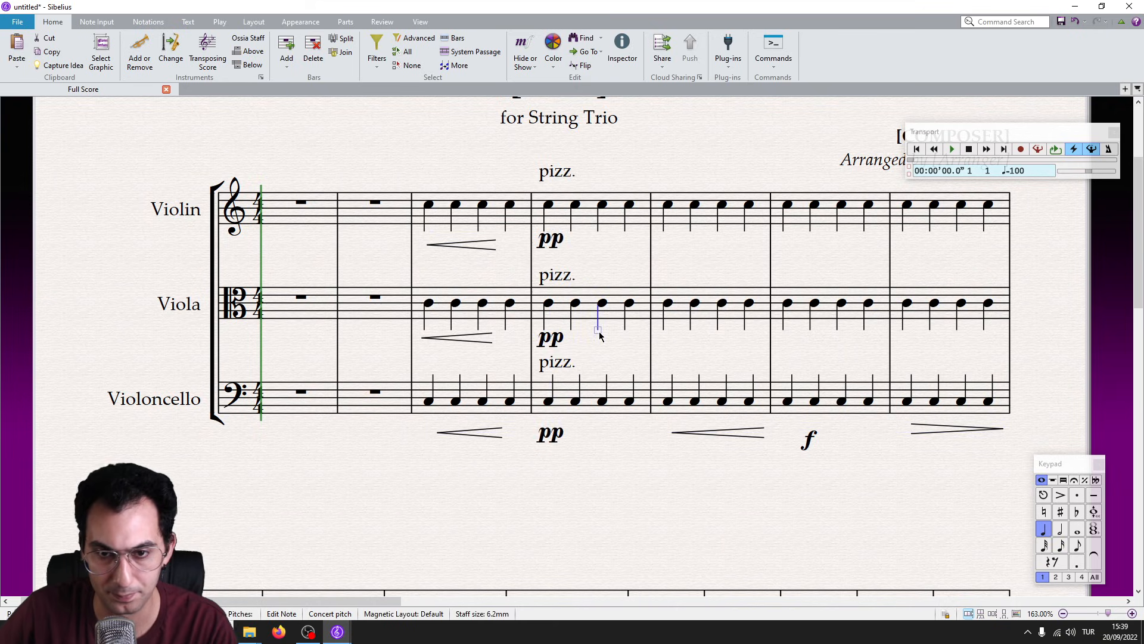
{"action": "key", "text": "Escape"}
{"action": "left_click", "coordinate": [494, 407]}
{"action": "left_click", "coordinate": [438, 218], "text": "shift"}
{"action": "key", "text": "ctrl+alt+m"}
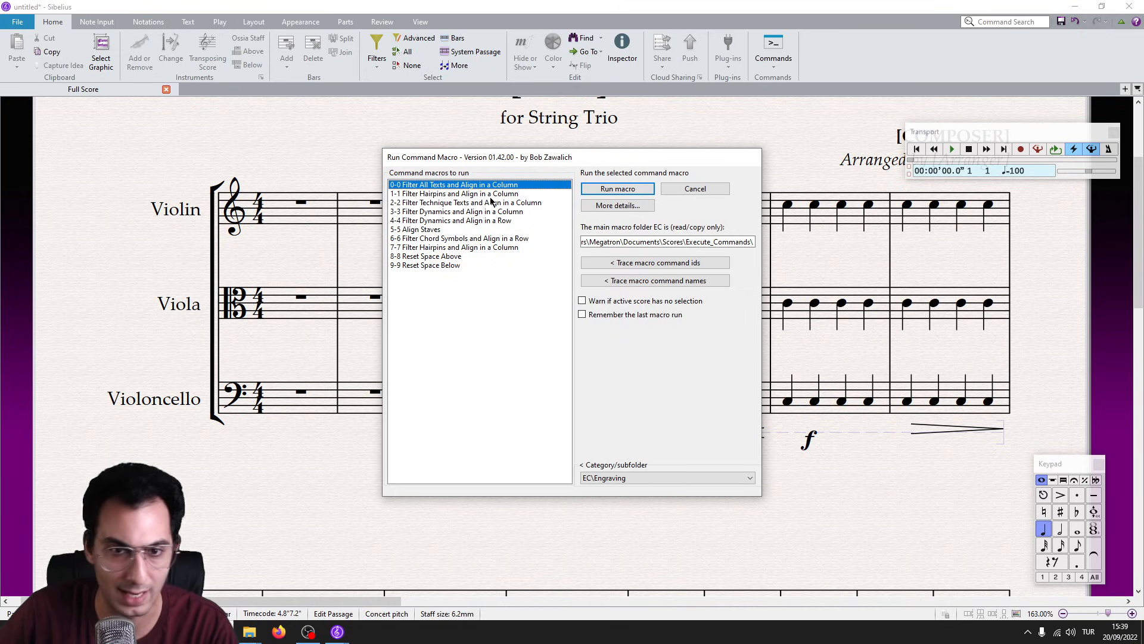
{"action": "left_click", "coordinate": [618, 189]}
{"action": "scroll", "coordinate": [441, 286], "scroll_direction": "up", "scroll_amount": 3}
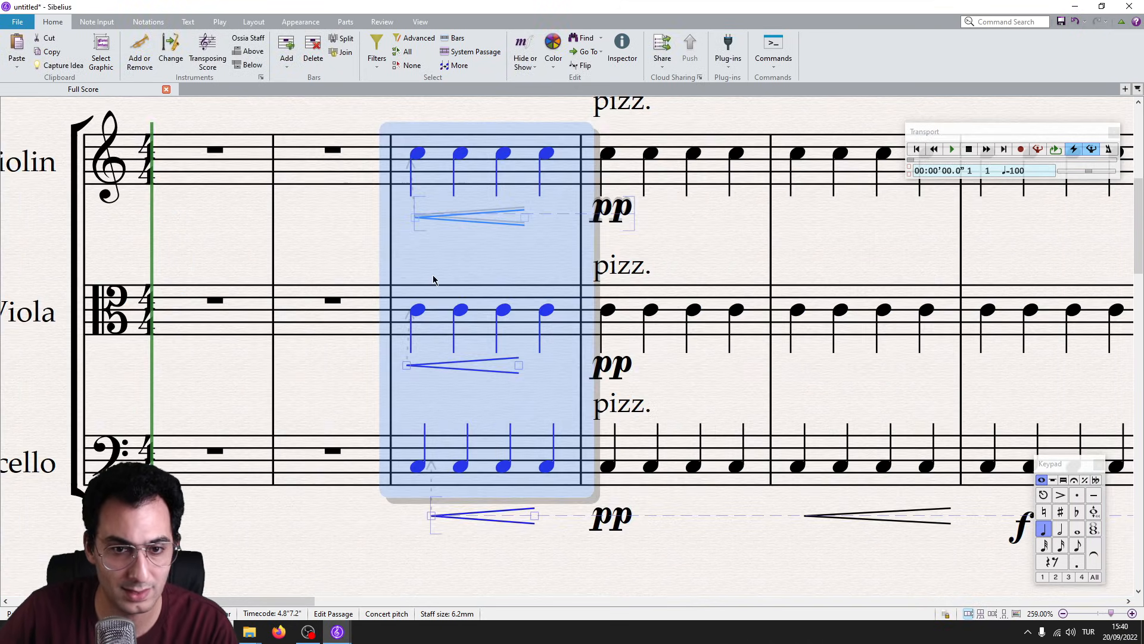
{"action": "key", "text": "Escape"}
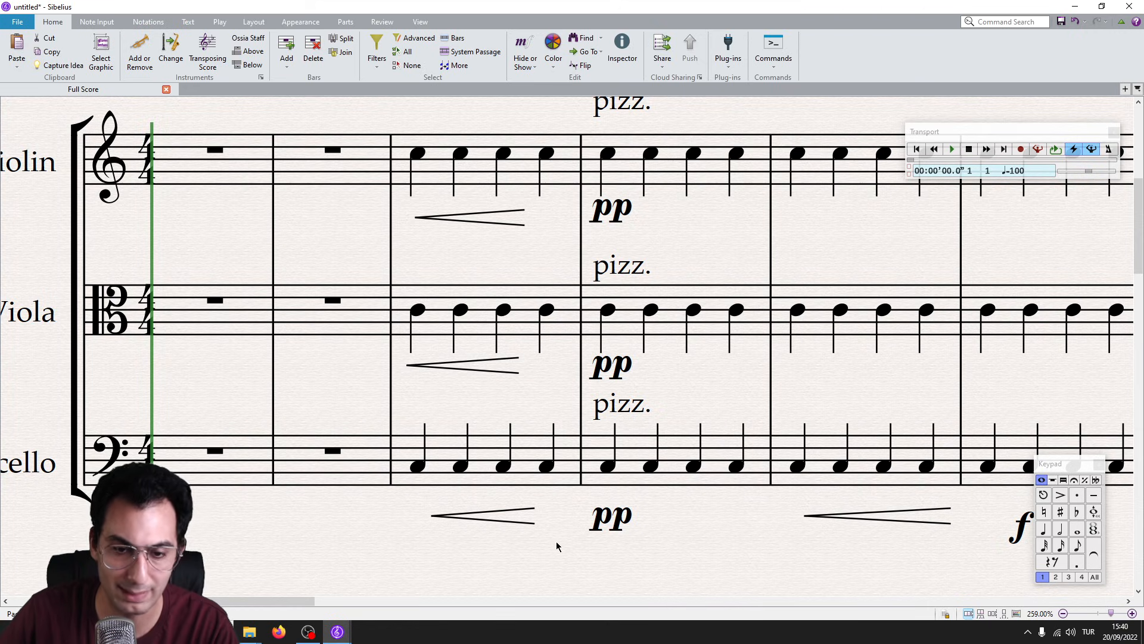
Run the Filter Hairpins and Align in a Column macro on bar 3 of all three staves to align the crescendo hairpins.
{"action": "left_click", "coordinate": [490, 484]}
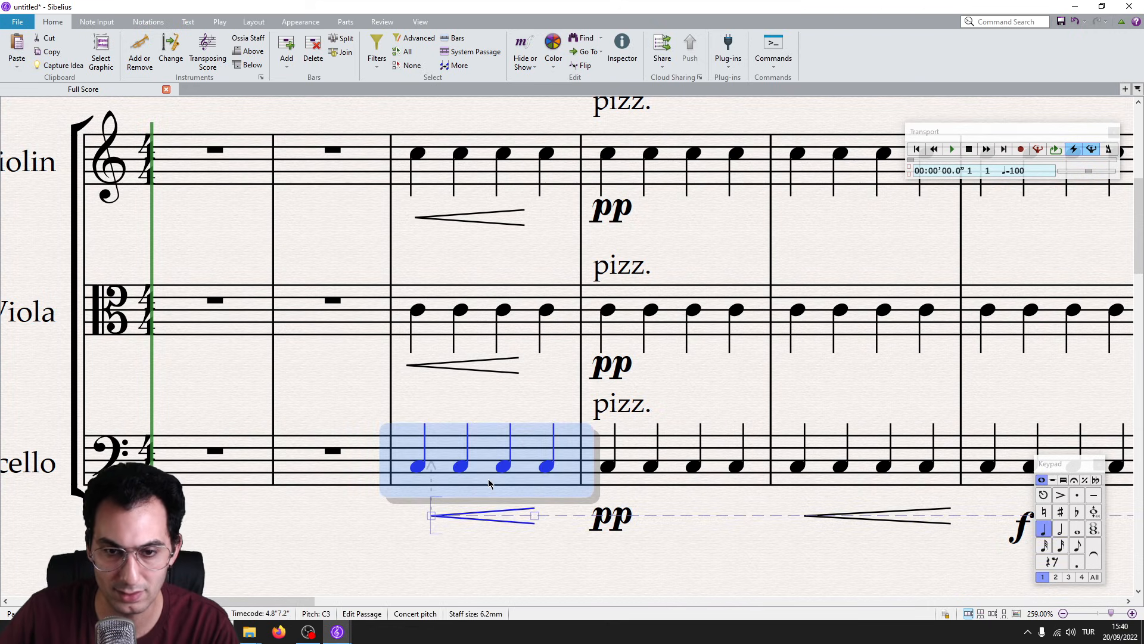
{"action": "left_click", "coordinate": [437, 179], "text": "shift"}
{"action": "key", "text": "ctrl+shift+e"}
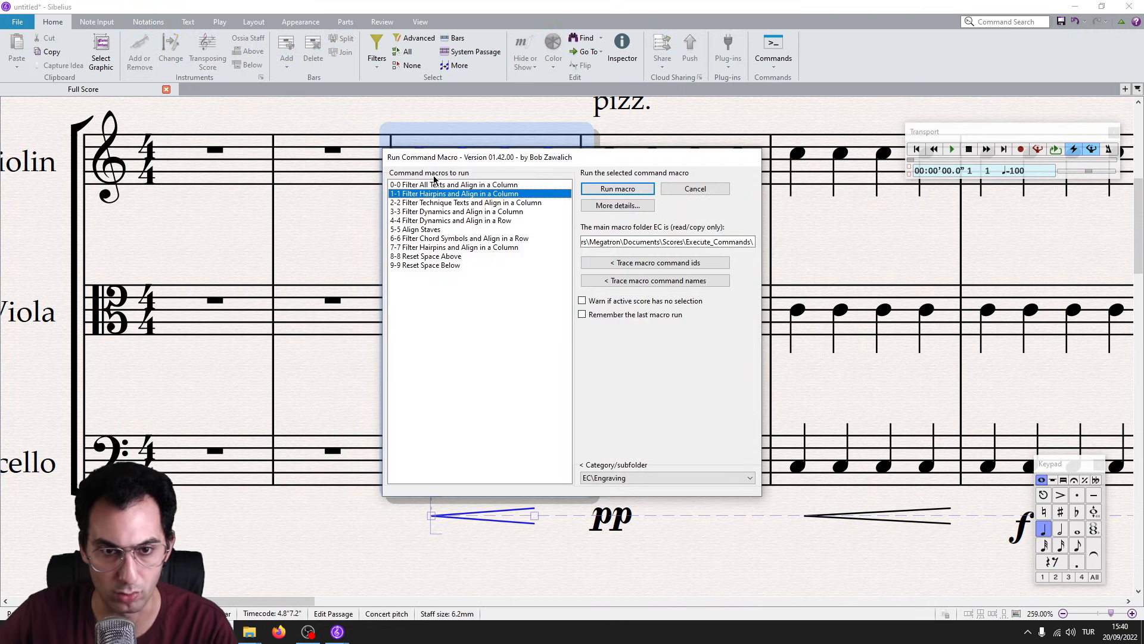
{"action": "key", "text": "Return"}
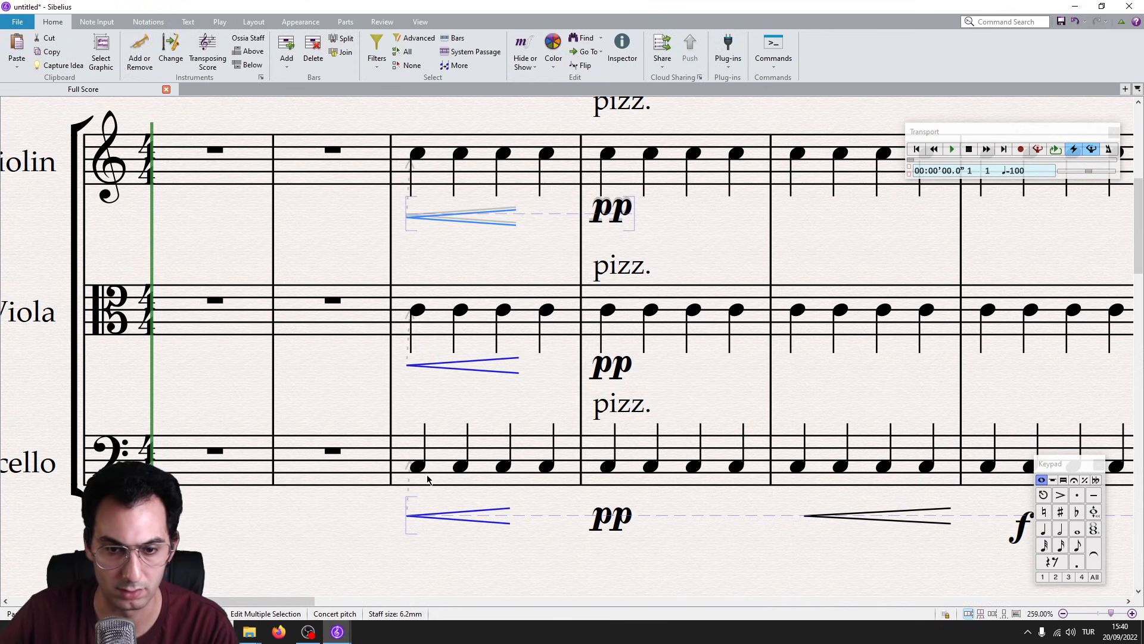
Examine the vertical alignment of the two hairpins and the f marking under Violoncello bars 5 to 7.
{"action": "key", "text": "Escape"}
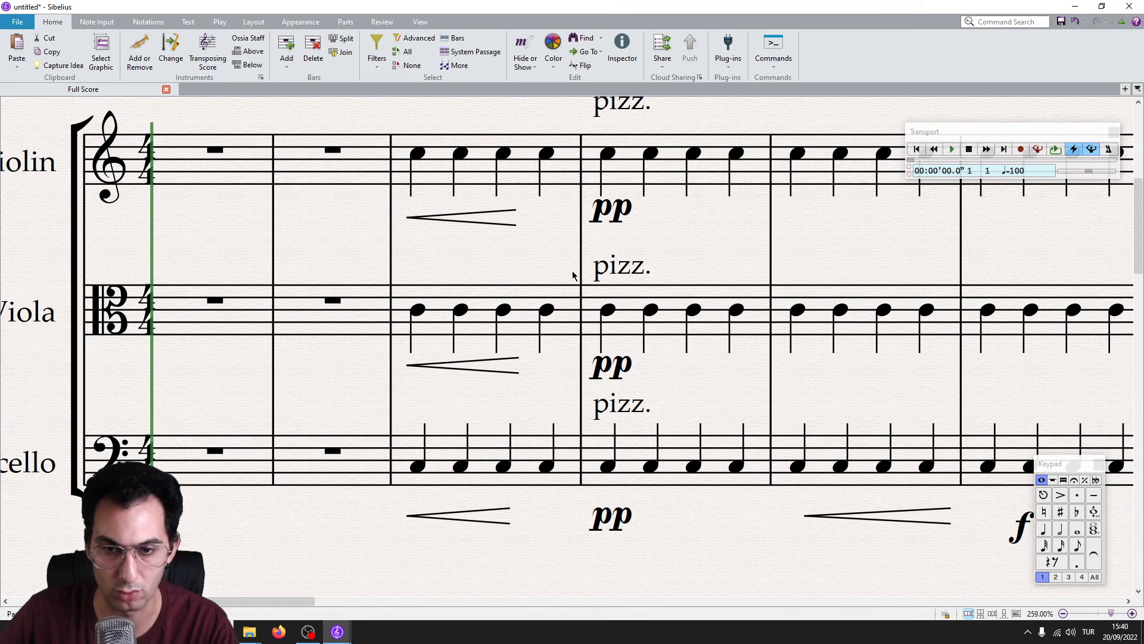
{"action": "scroll", "coordinate": [583, 298], "scroll_direction": "down", "scroll_amount": 2}
{"action": "scroll", "coordinate": [609, 432], "scroll_direction": "right", "scroll_amount": 3}
{"action": "scroll", "coordinate": [431, 465], "scroll_direction": "left", "scroll_amount": 1}
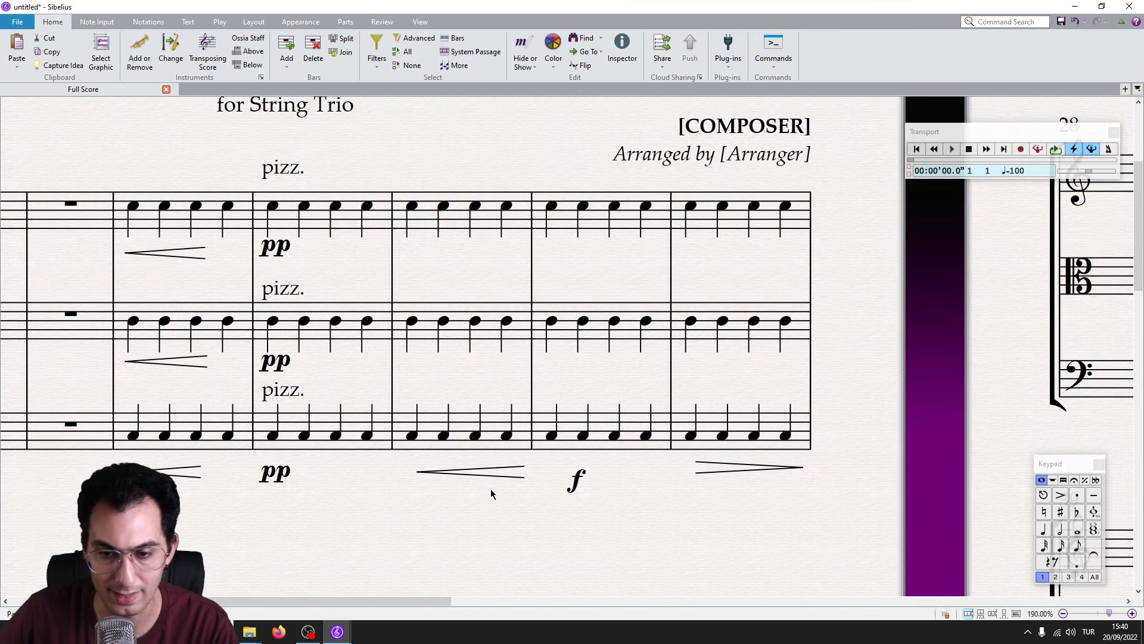
{"action": "left_click", "coordinate": [441, 437]}
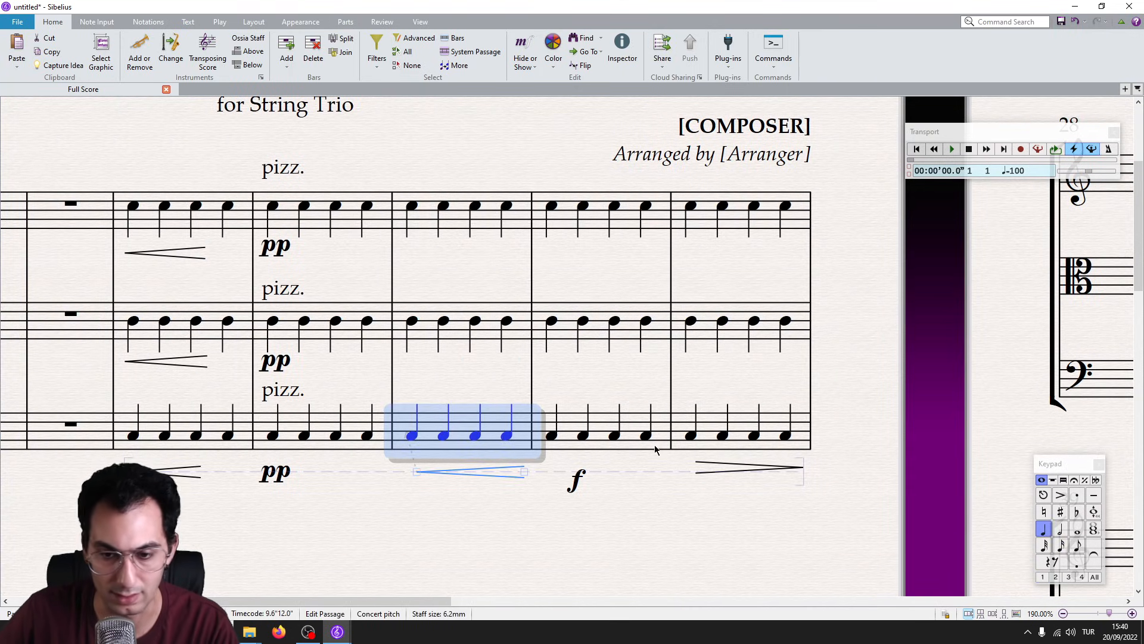
{"action": "left_click", "coordinate": [738, 437], "text": "shift"}
{"action": "scroll", "coordinate": [577, 498], "scroll_direction": "up", "scroll_amount": 3}
{"action": "left_click", "coordinate": [519, 512]}
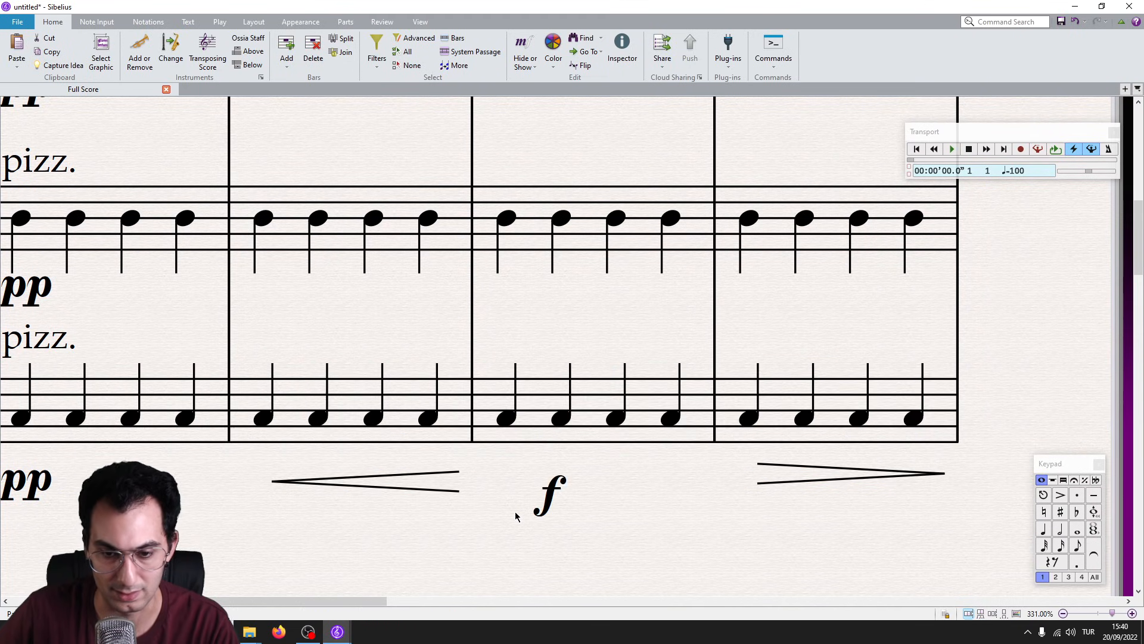
{"action": "left_click", "coordinate": [558, 490]}
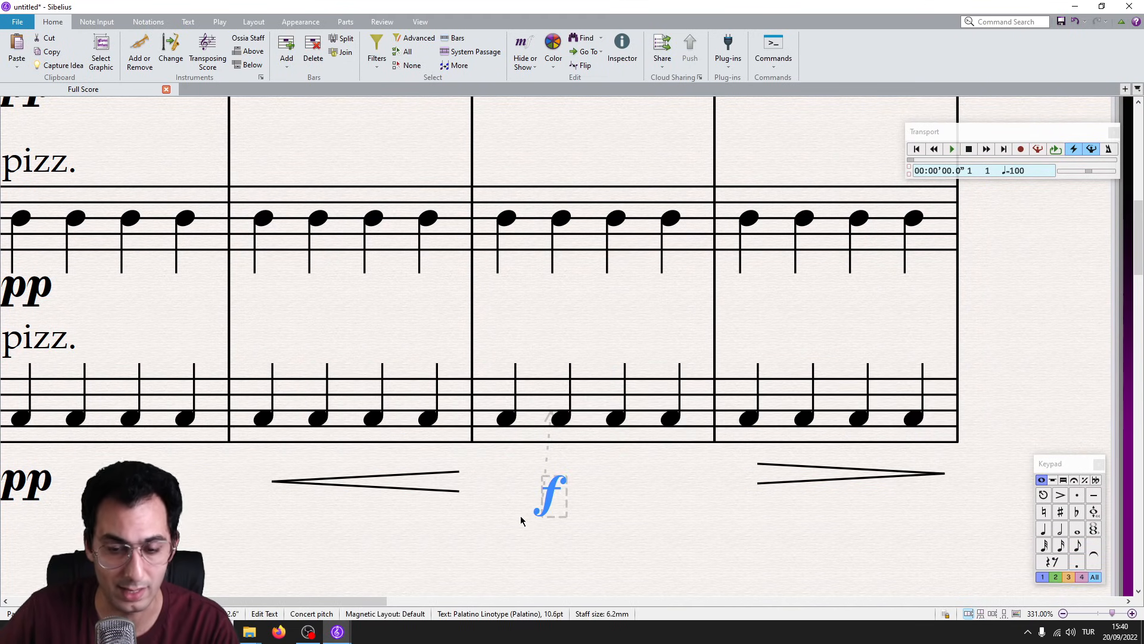
Run the Filter Dynamics and Align in a Row macro on Violoncello bars 5 to 7.
{"action": "left_click", "coordinate": [345, 416]}
{"action": "left_click", "coordinate": [845, 415], "text": "shift"}
{"action": "key", "text": "ctrl+alt+m"}
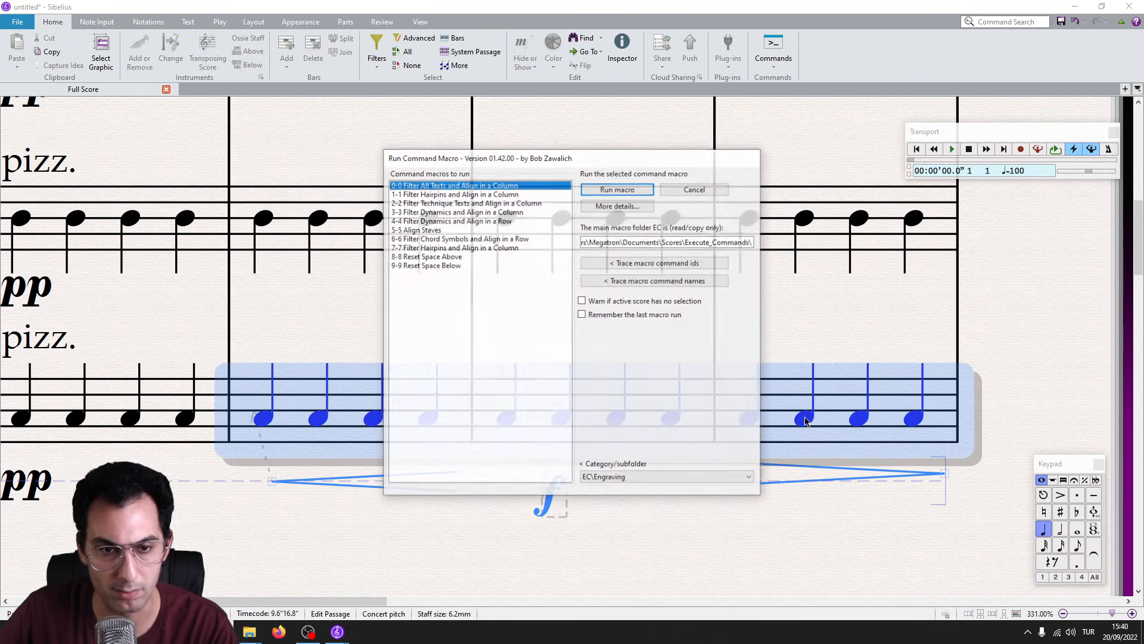
{"action": "left_click", "coordinate": [451, 222]}
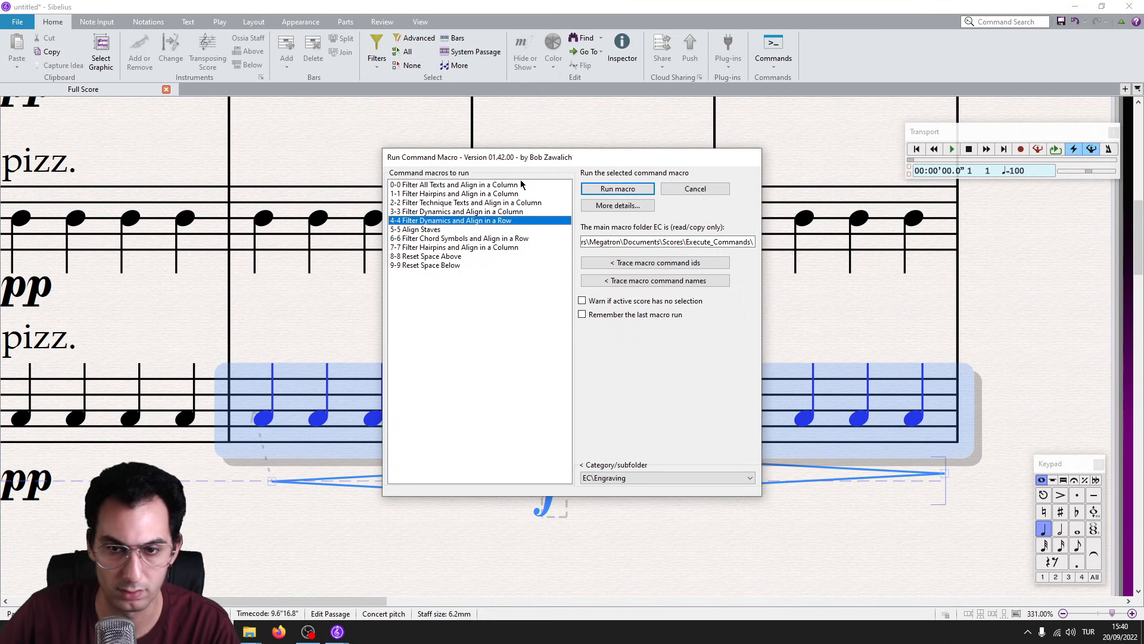
{"action": "left_click", "coordinate": [617, 189]}
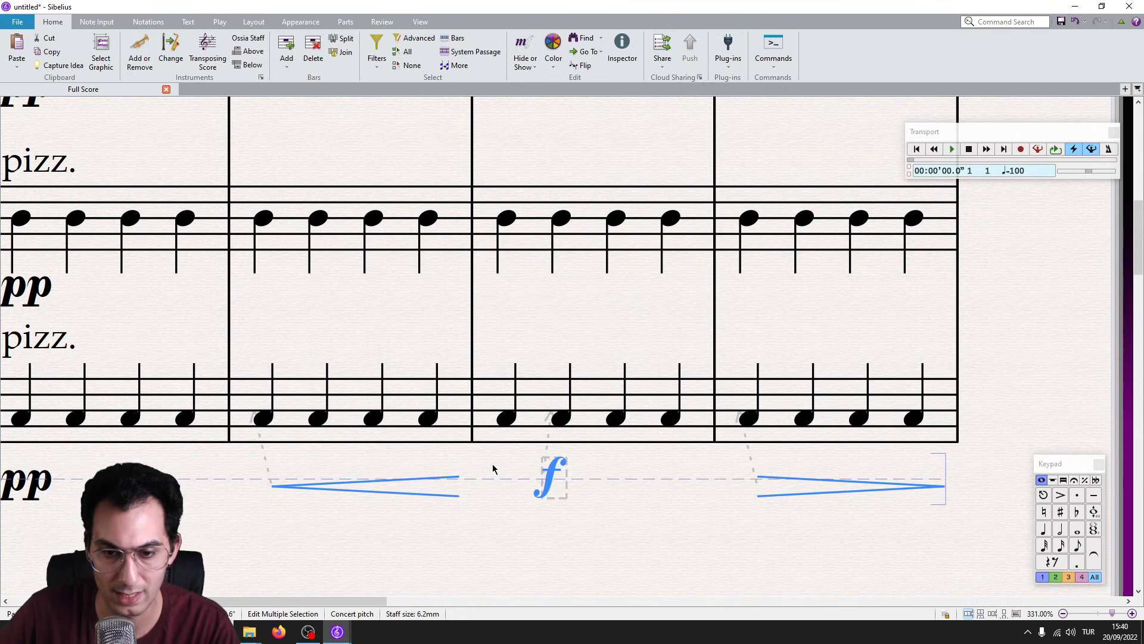
{"action": "key", "text": "ctrl+minus"}
{"action": "key", "text": "Escape"}
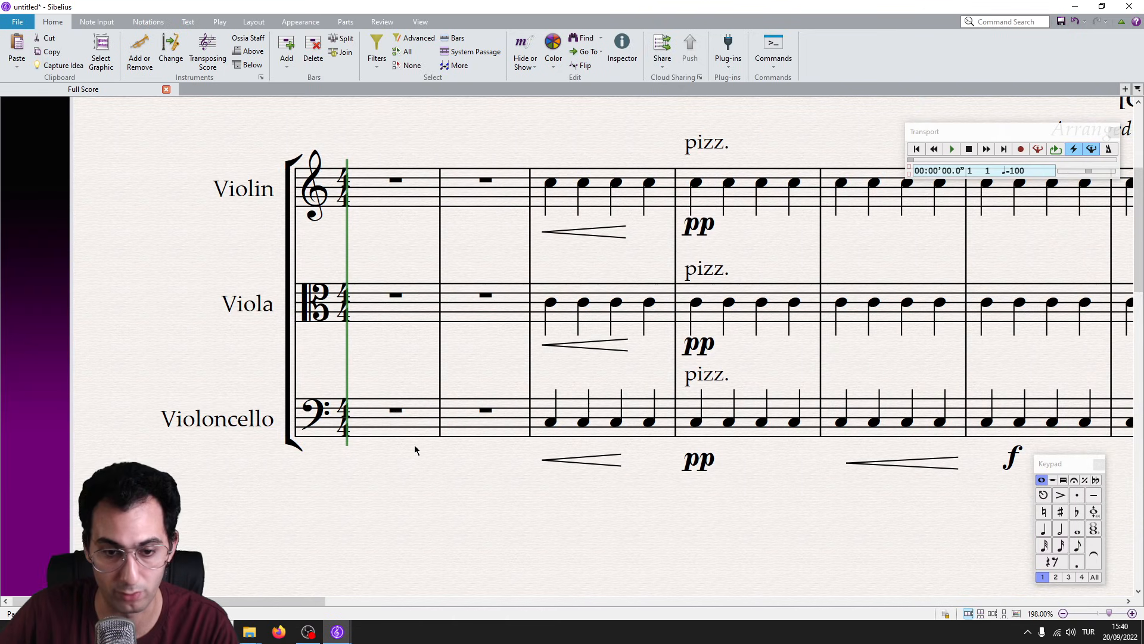
Run the Filter Dynamics and Align in a Row macro on the Violoncello staff for the whole first system.
{"action": "double_click", "coordinate": [477, 425]}
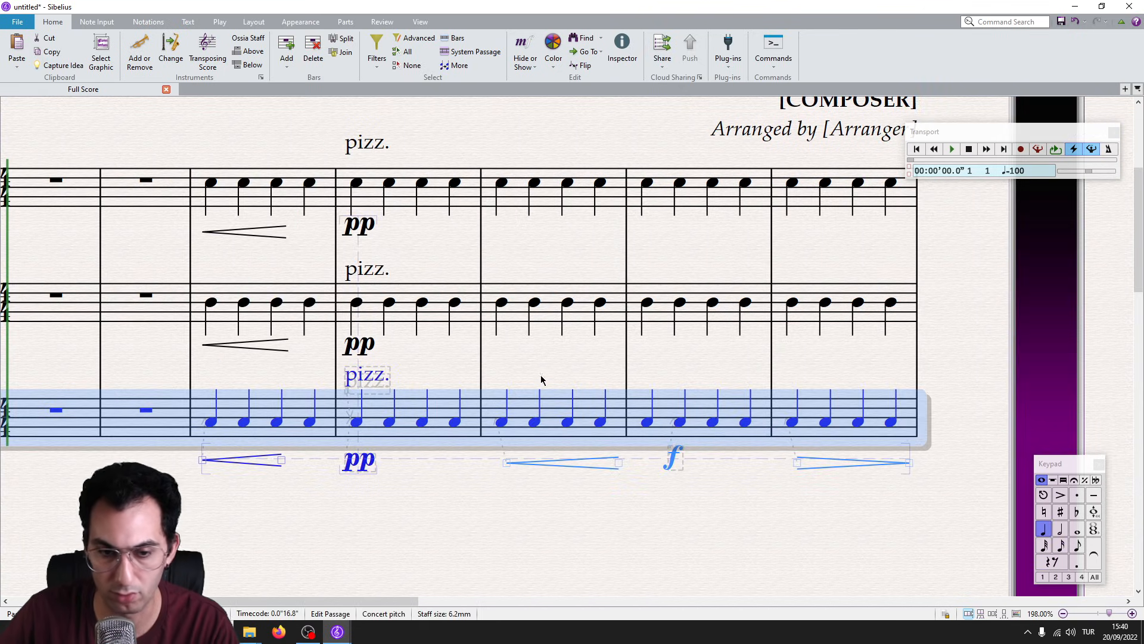
{"action": "key", "text": "ctrl+shift+m"}
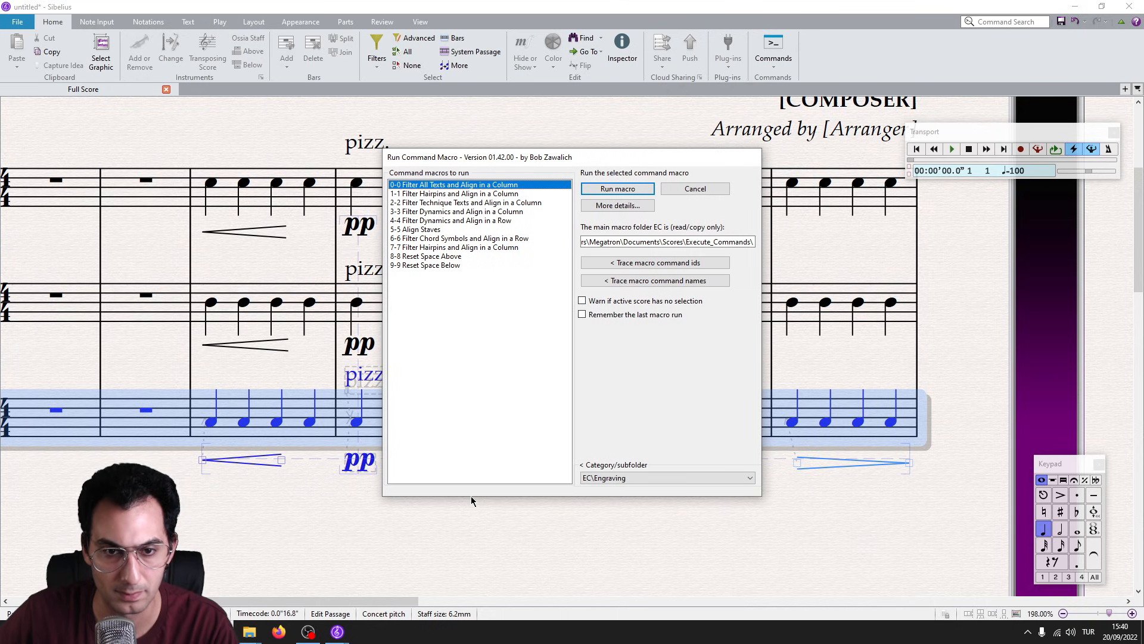
{"action": "key", "text": "5"}
{"action": "key", "text": "4"}
{"action": "key", "text": "Return"}
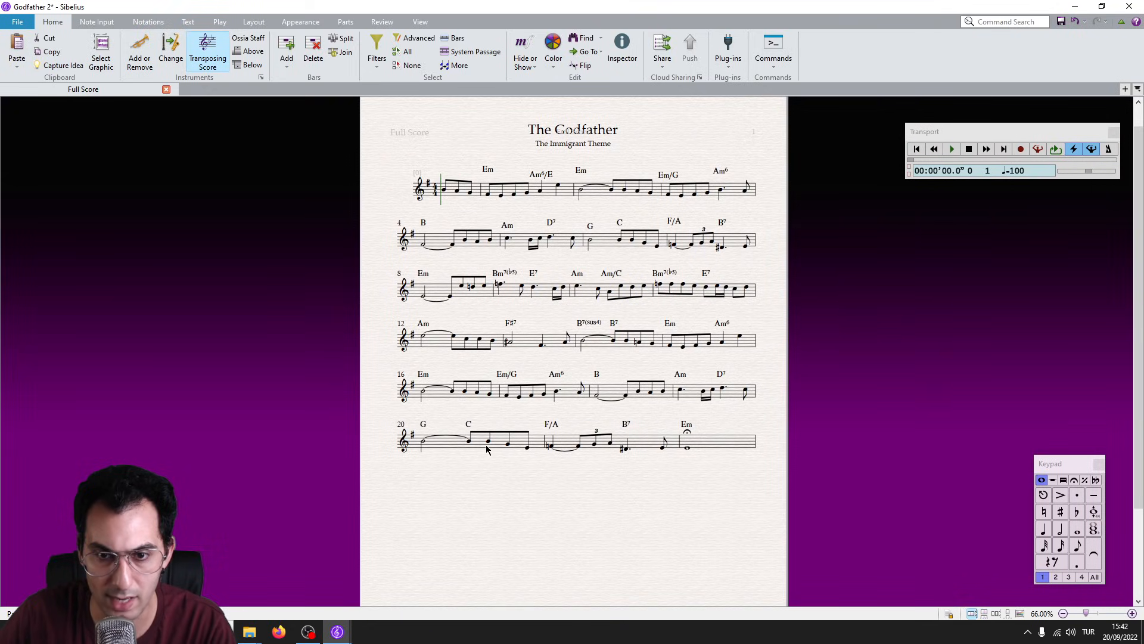
Look over the chord symbols across the systems of the Godfather 2 lead sheet.
{"action": "scroll", "coordinate": [486, 446], "scroll_direction": "up", "scroll_amount": 2}
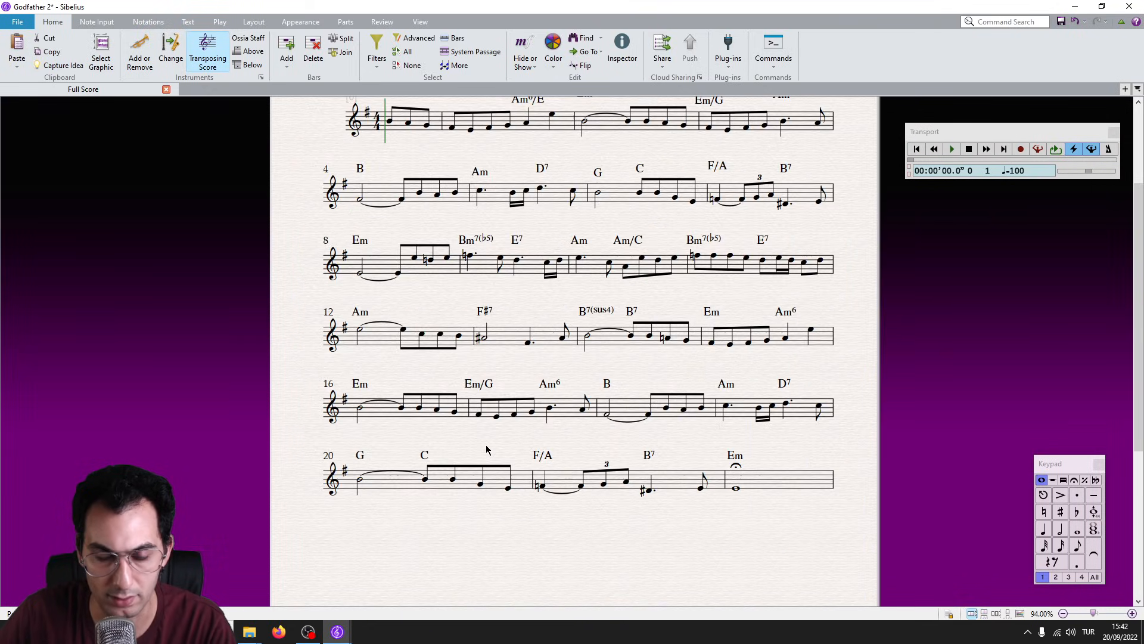
{"action": "scroll", "coordinate": [486, 446], "scroll_direction": "down", "scroll_amount": 1}
{"action": "left_click_drag", "start_coordinate": [504, 317], "coordinate": [503, 406]}
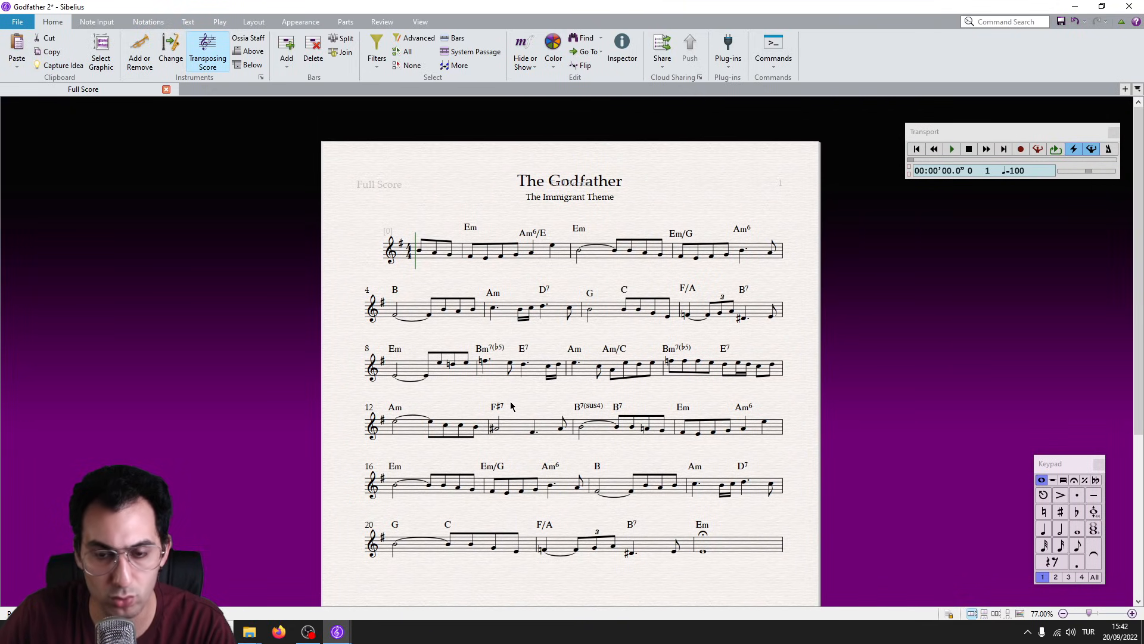
{"action": "scroll", "coordinate": [512, 406], "scroll_direction": "up", "scroll_amount": 1}
{"action": "scroll", "coordinate": [511, 406], "scroll_direction": "down", "scroll_amount": 1}
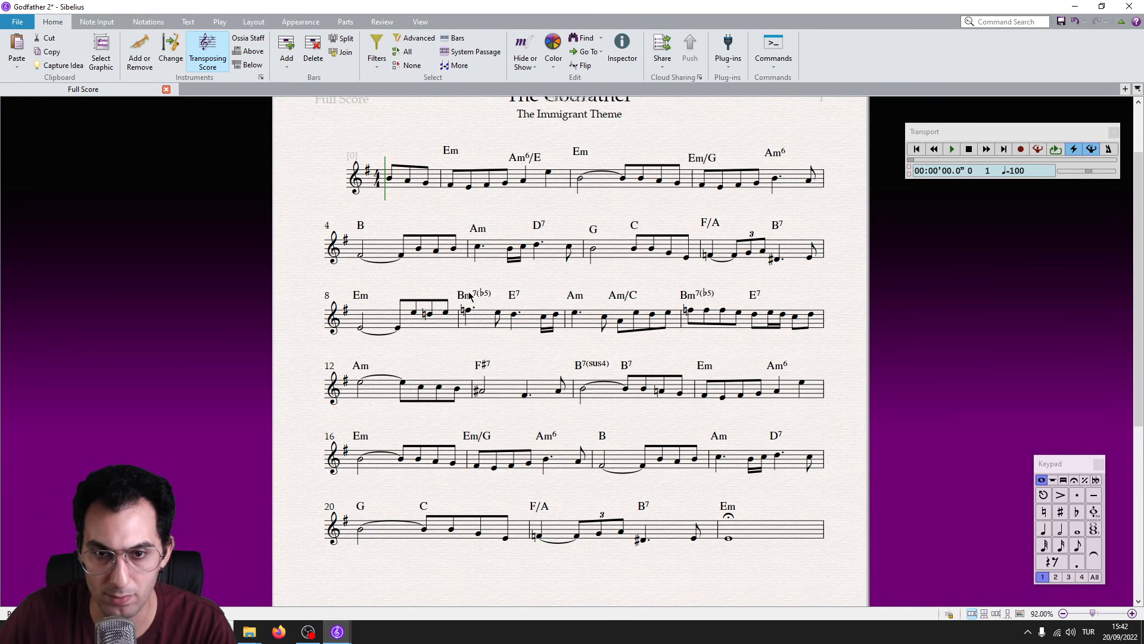
{"action": "scroll", "coordinate": [534, 263], "scroll_direction": "down", "scroll_amount": 1}
{"action": "scroll", "coordinate": [489, 184], "scroll_direction": "up", "scroll_amount": 6}
{"action": "left_click_drag", "start_coordinate": [463, 145], "coordinate": [508, 372]}
Compare the heights of individual chord symbols above the first two systems of the lead sheet.
{"action": "left_click", "coordinate": [428, 269]}
{"action": "key", "text": "Tab"}
{"action": "key", "text": "Tab"}
{"action": "key", "text": "Tab"}
{"action": "key", "text": "Tab"}
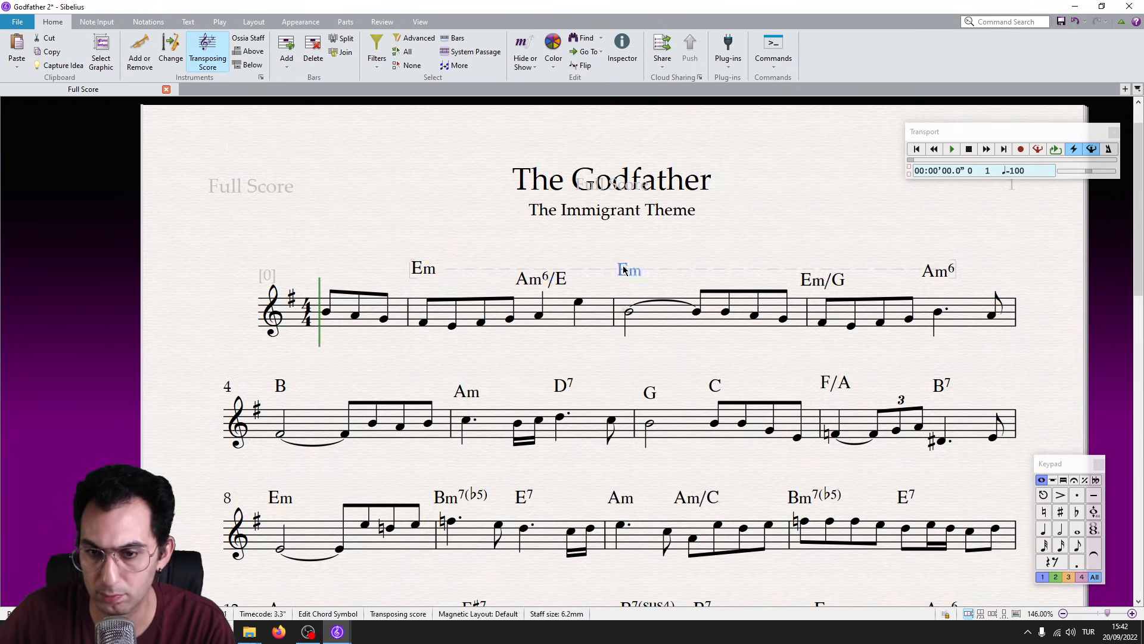
{"action": "left_click", "coordinate": [281, 388]}
{"action": "left_click", "coordinate": [471, 395]}
{"action": "left_click", "coordinate": [571, 388]}
{"action": "left_click", "coordinate": [655, 394]}
{"action": "left_click", "coordinate": [716, 387]}
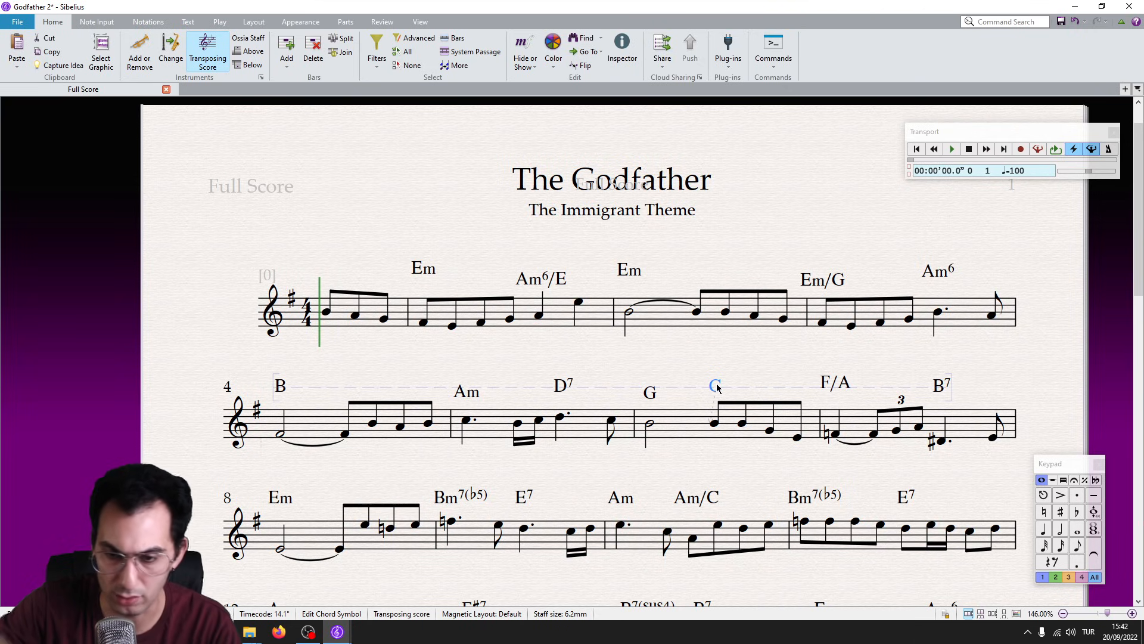
{"action": "scroll", "coordinate": [554, 346], "scroll_direction": "down", "scroll_amount": 3}
{"action": "scroll", "coordinate": [554, 346], "scroll_direction": "down", "scroll_amount": 1}
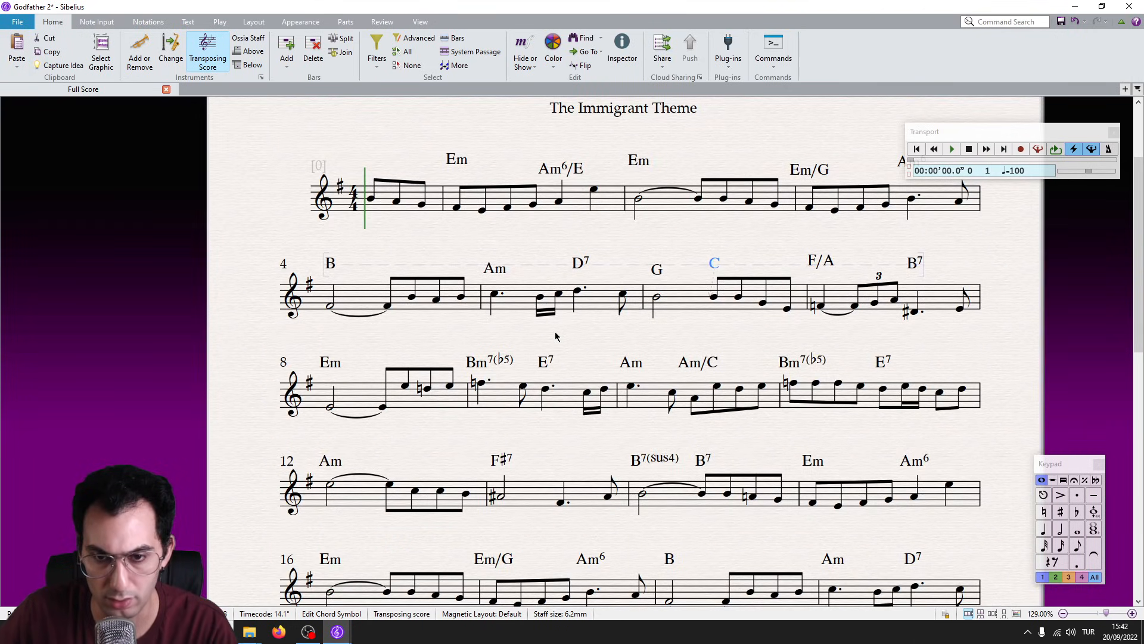
Select the entire lead sheet and run the Filter Chord Symbols and Align in a Row macro.
{"action": "key", "text": "ctrl+a"}
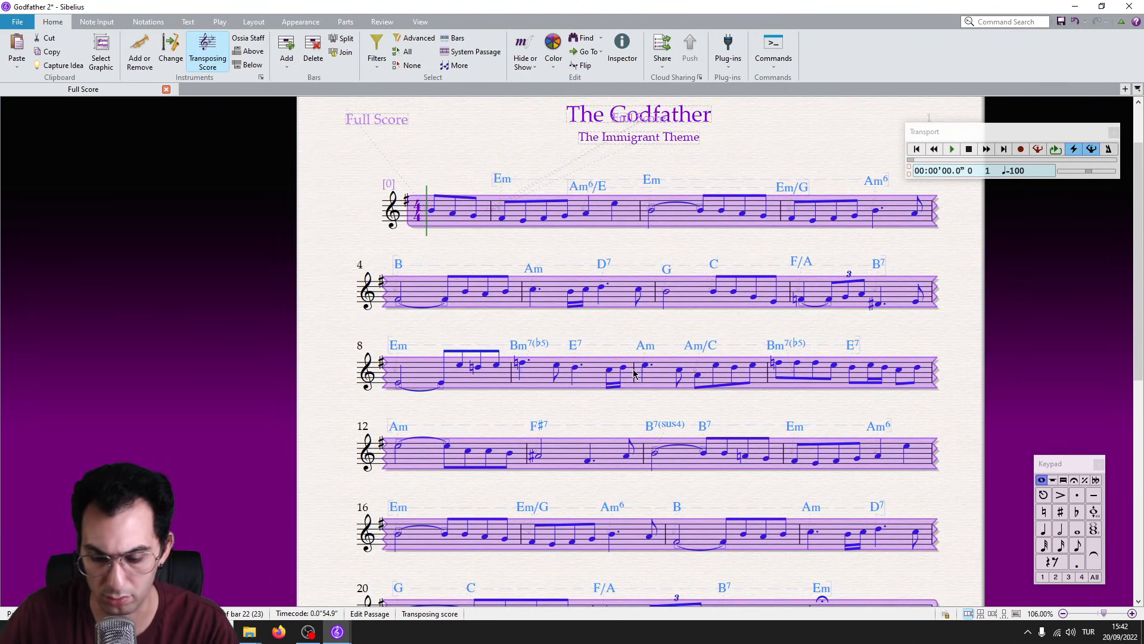
{"action": "key", "text": "ctrl+shift+e"}
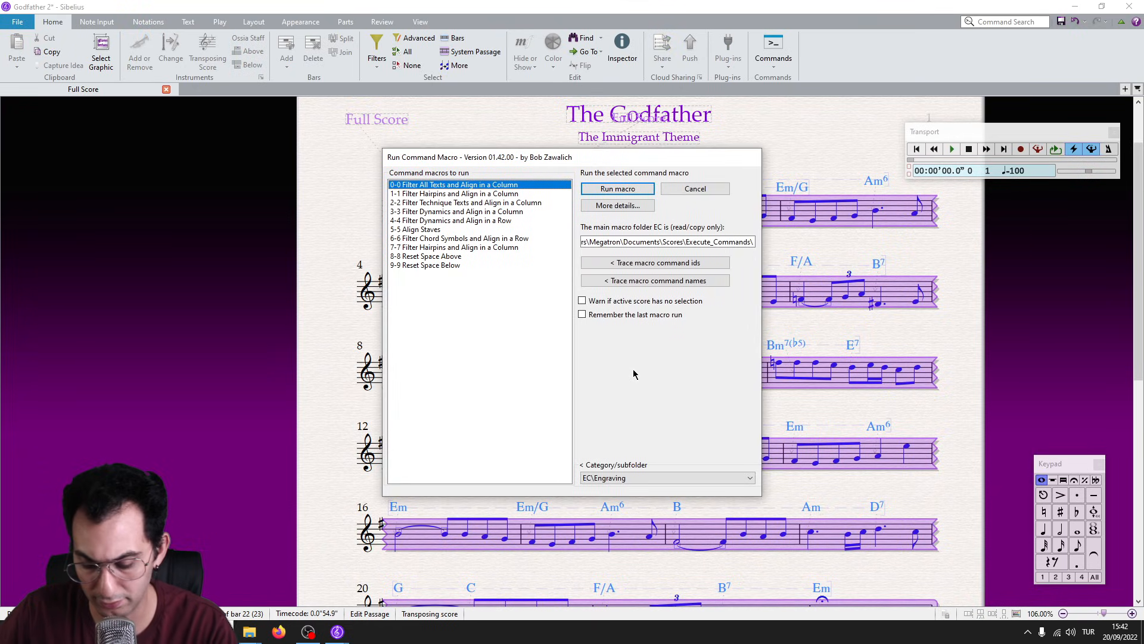
{"action": "key", "text": "6"}
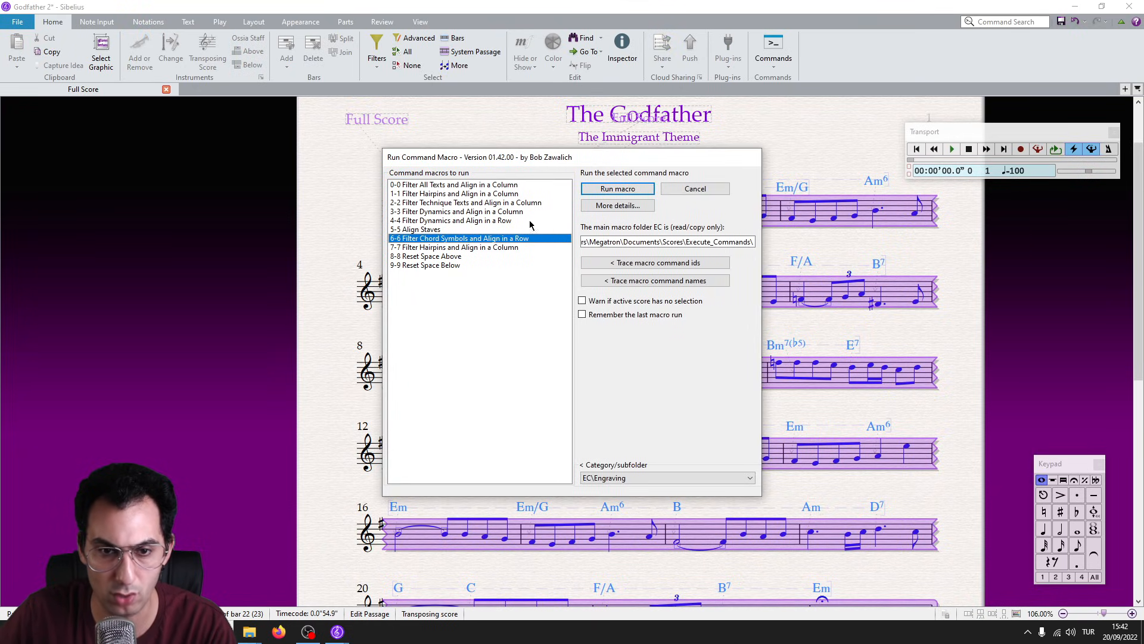
{"action": "key", "text": "Return"}
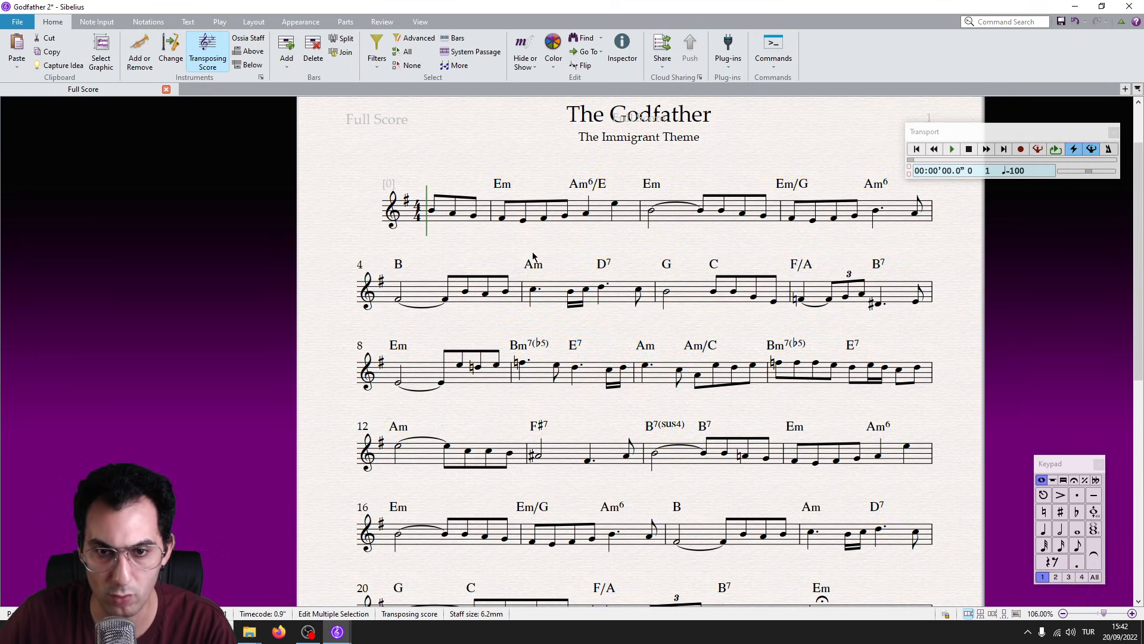
{"action": "key", "text": "Escape"}
{"action": "scroll", "coordinate": [533, 257], "scroll_direction": "down", "scroll_amount": 2}
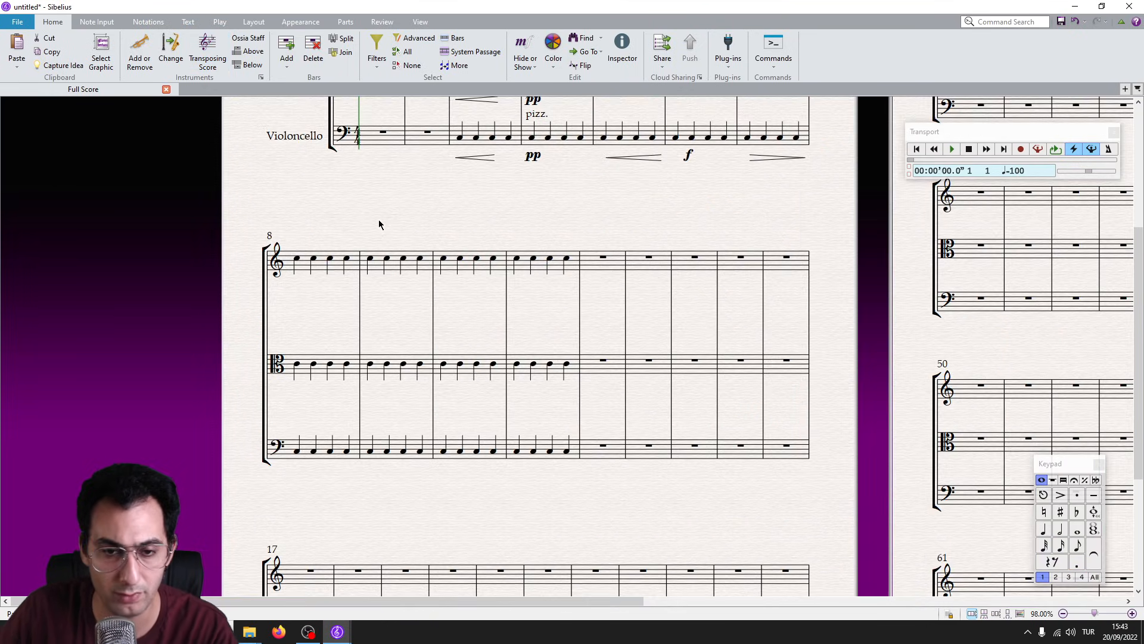
In the untitled string trio, review the Reset Space Above and Reset Space Below macros in Run Command Macro.
{"action": "key", "text": "ctrl+shift+m"}
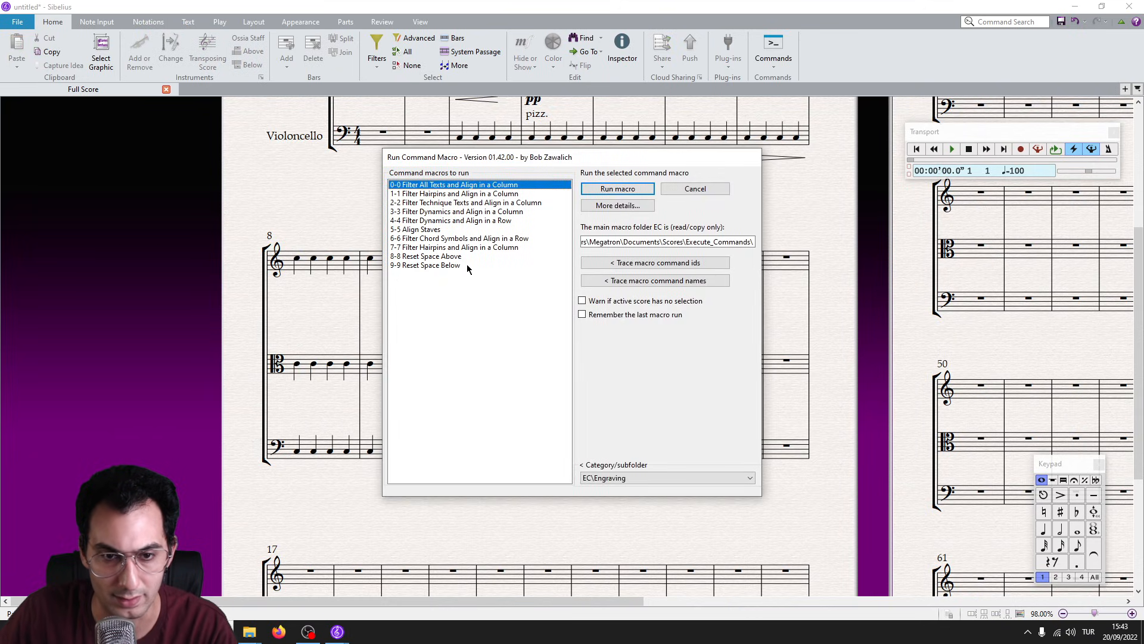
{"action": "left_click", "coordinate": [503, 258]}
{"action": "left_click", "coordinate": [451, 266]}
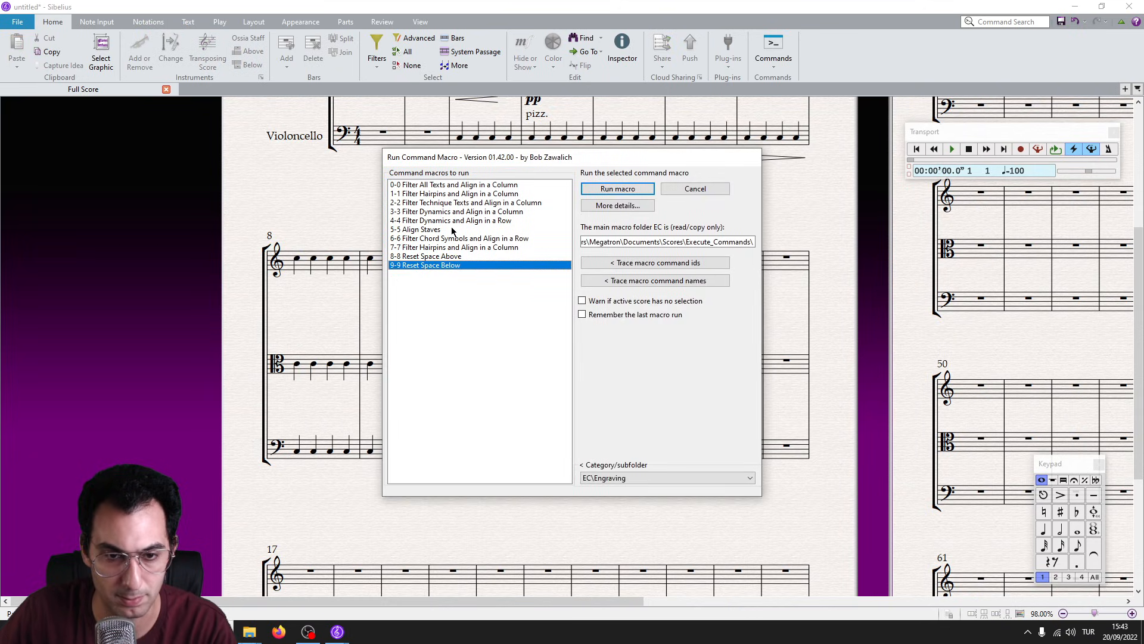
{"action": "key", "text": "Return"}
Run the Reset Space Above macro on the violin and viola staves in bars 8 to 16.
{"action": "left_click", "coordinate": [305, 269]}
{"action": "left_click", "coordinate": [795, 367], "text": "shift"}
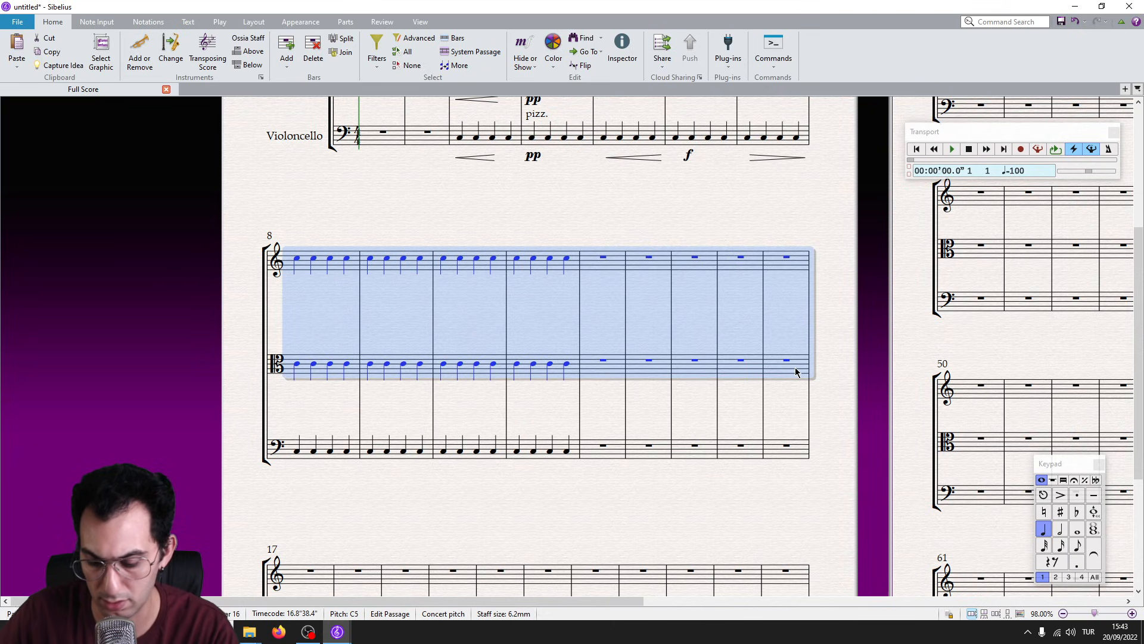
{"action": "key", "text": "ctrl+alt+m"}
{"action": "key", "text": "8"}
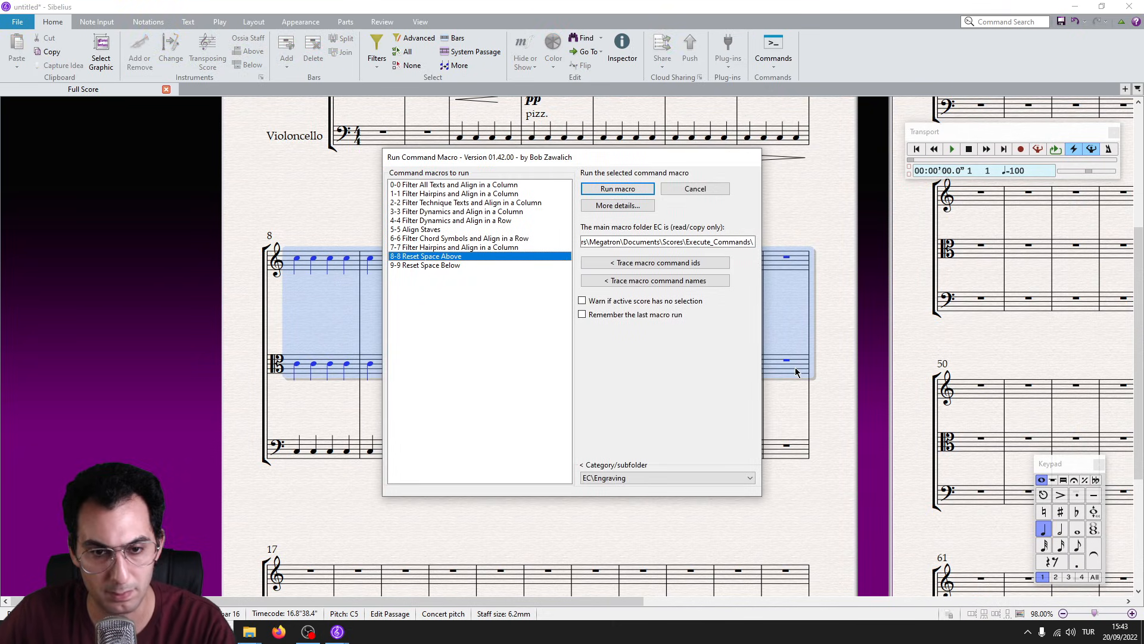
{"action": "key", "text": "Return"}
Extend the selection to the cello staff in bars 8 to 16 and reset its staff spacing with a command macro.
{"action": "left_click", "coordinate": [788, 328], "text": "shift"}
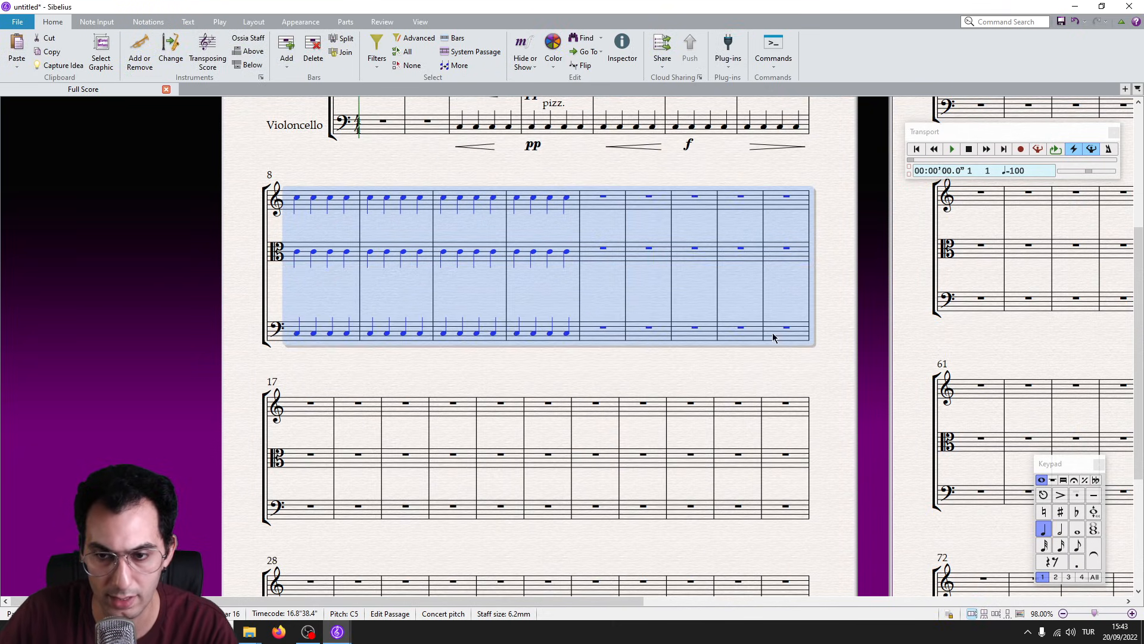
{"action": "key", "text": "ctrl+alt+m"}
{"action": "key", "text": "Return"}
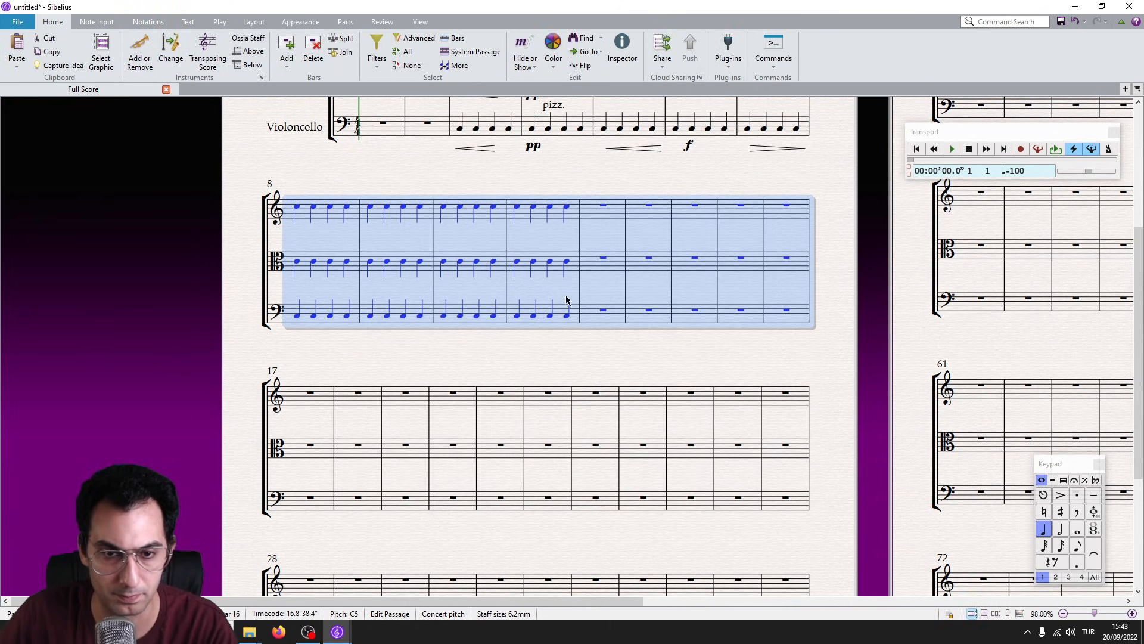
{"action": "key", "text": "ctrl+minus"}
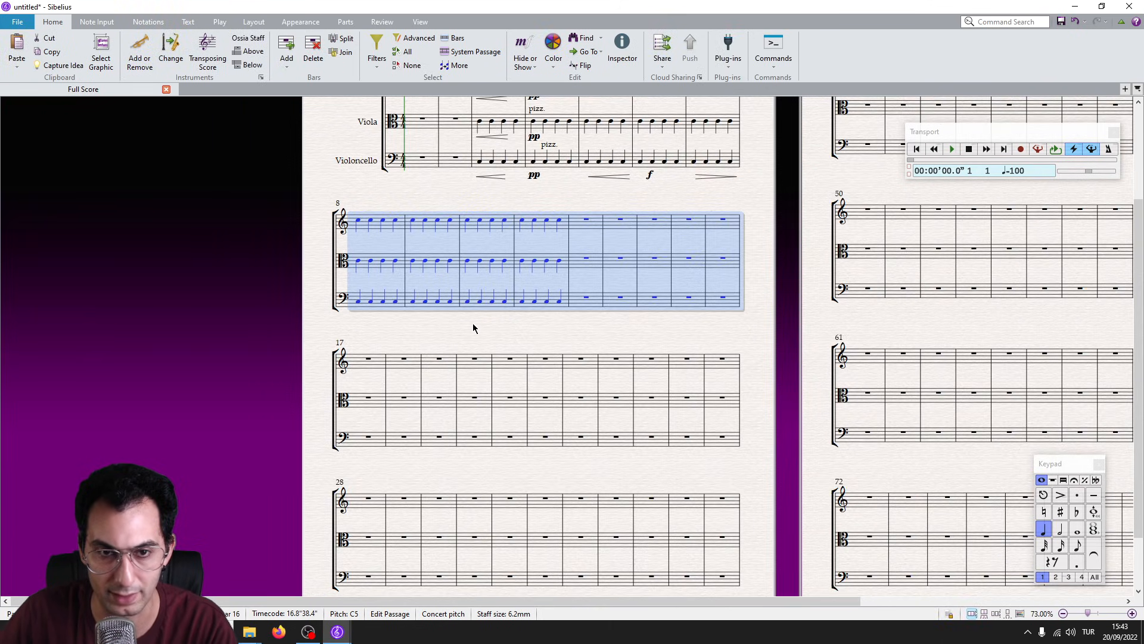
{"action": "key", "text": "Escape"}
Switch to the Mozart Concerto No 20 score and select all the music on pages 2 and 3, from bar 30 through bar 99.
{"action": "mouse_move", "coordinate": [337, 631]}
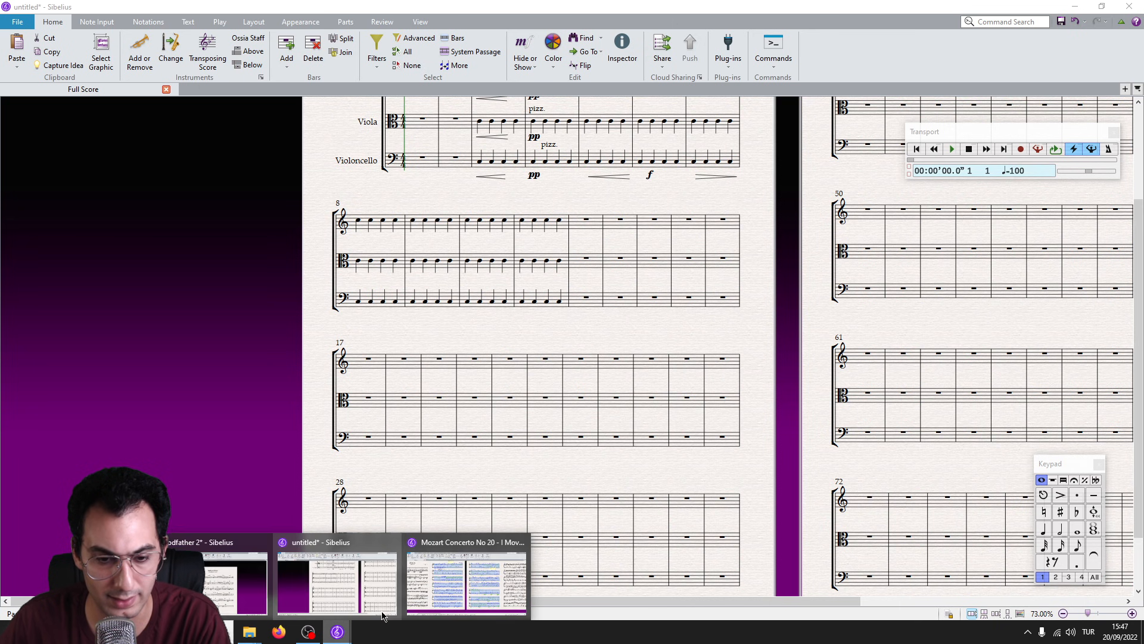
{"action": "left_click", "coordinate": [467, 581]}
{"action": "key", "text": "ctrl+alt+m"}
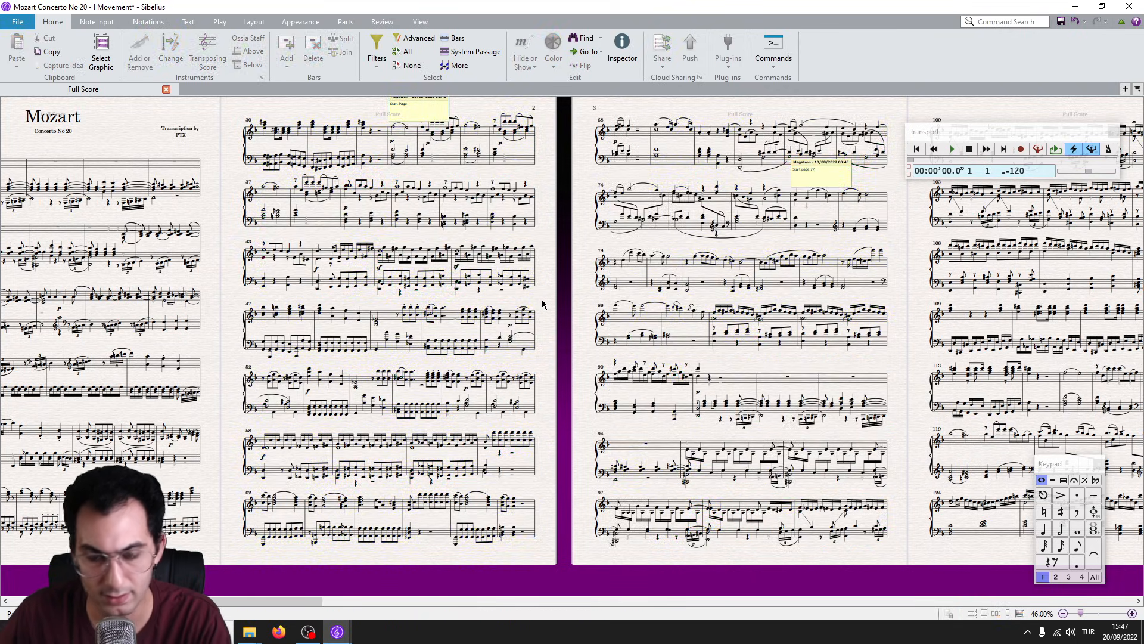
{"action": "key", "text": "Escape"}
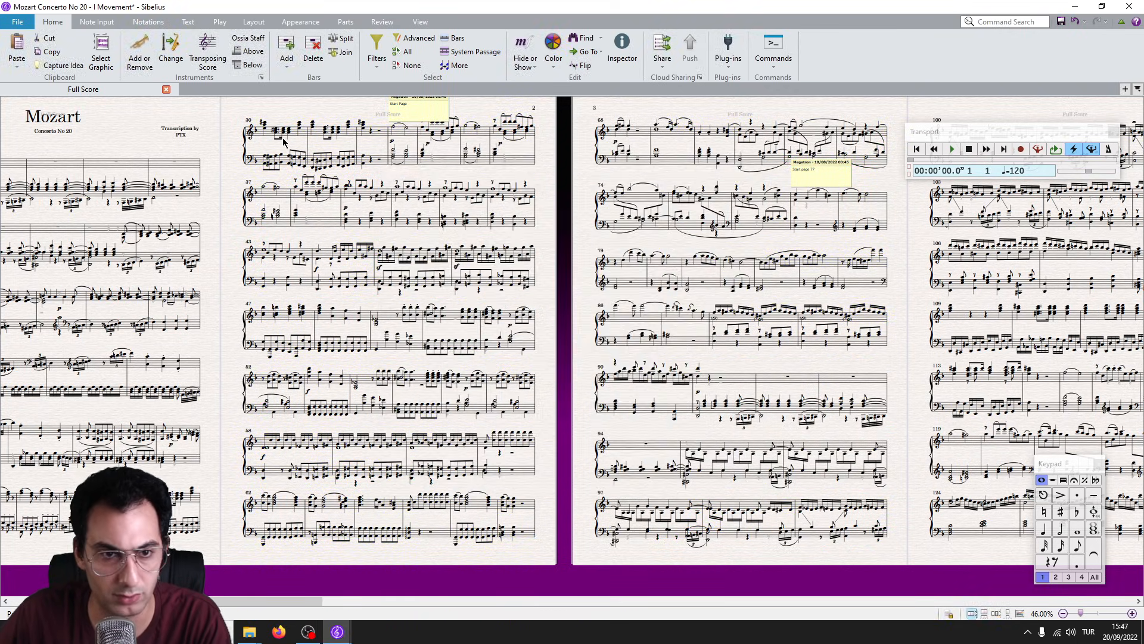
{"action": "left_click", "coordinate": [271, 137]}
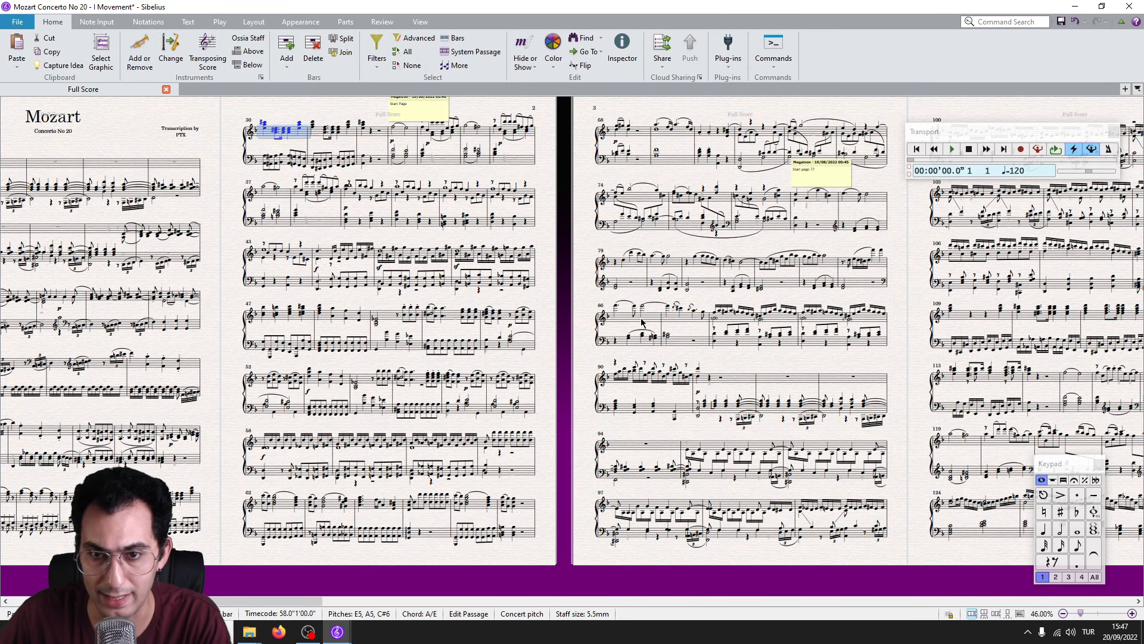
{"action": "scroll", "coordinate": [644, 321], "scroll_direction": "up", "scroll_amount": 1}
{"action": "left_click", "coordinate": [857, 561], "text": "shift"}
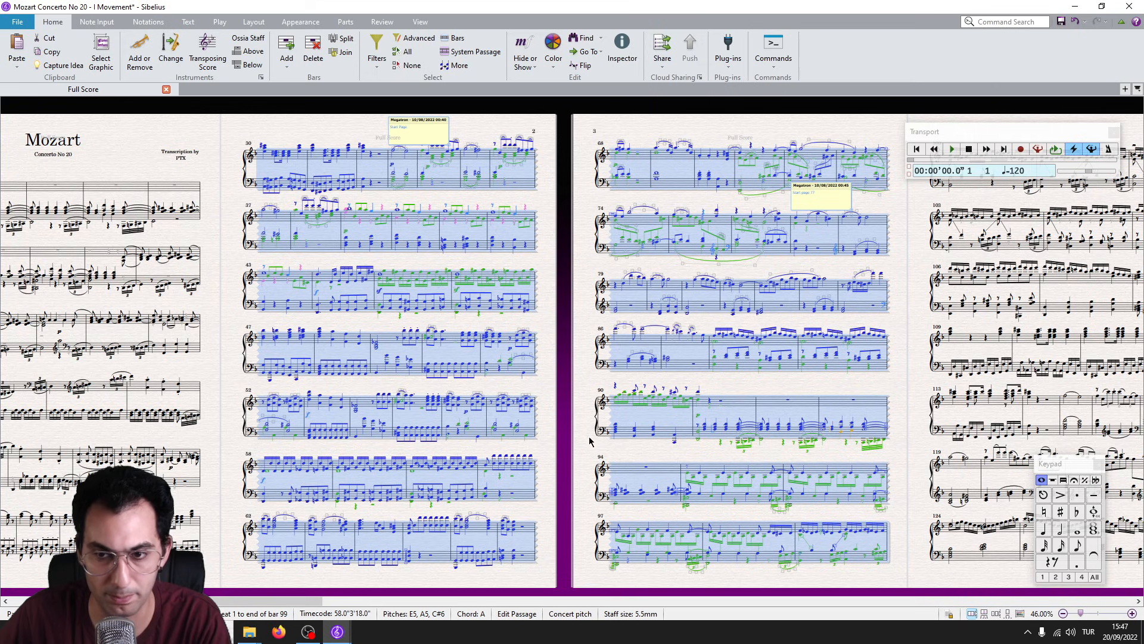
{"action": "scroll", "coordinate": [629, 440], "scroll_direction": "right", "scroll_amount": 3}
{"action": "scroll", "coordinate": [399, 447], "scroll_direction": "left", "scroll_amount": 3}
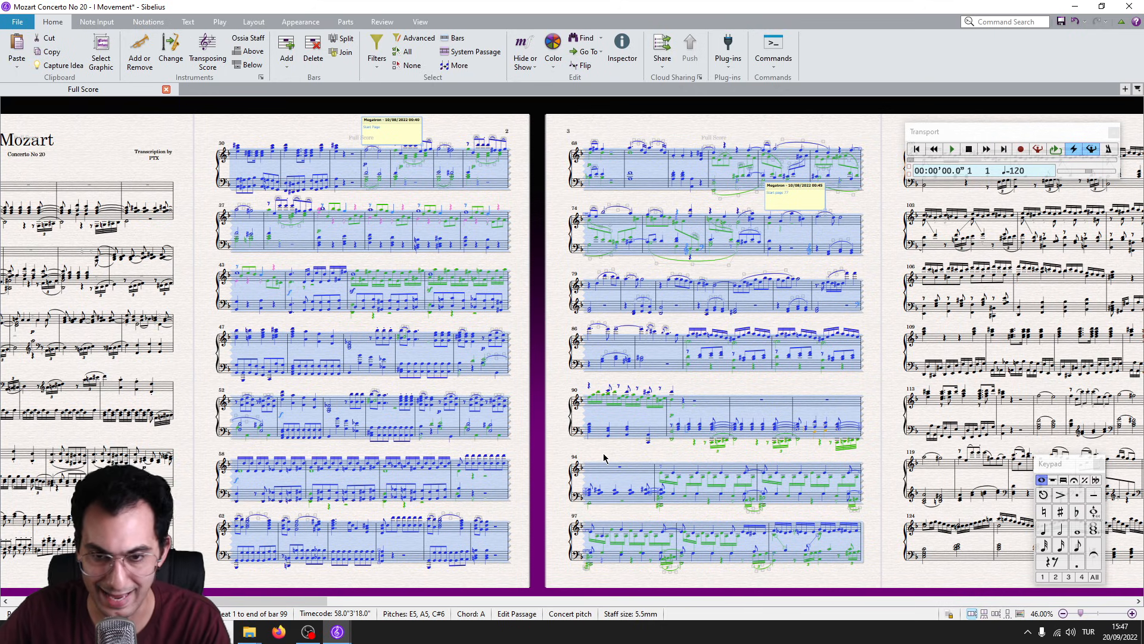
Run the Align Staves macro on the selected pages, aligning with the first selected page and locking the format, then clear the selection.
{"action": "key", "text": "ctrl+shift+r"}
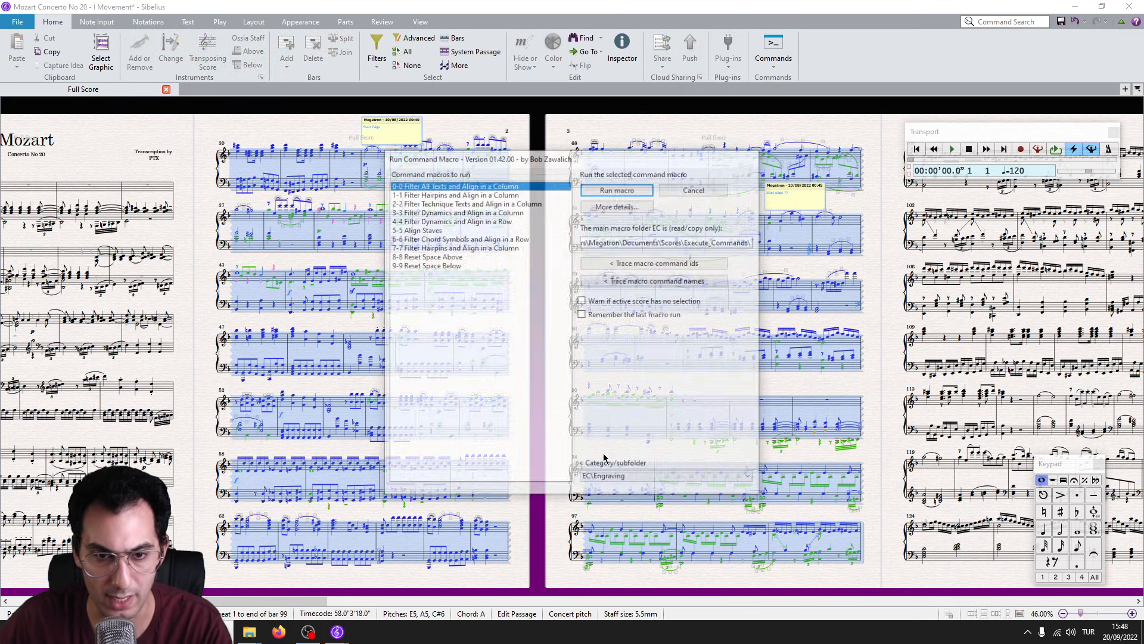
{"action": "key", "text": "Down"}
{"action": "key", "text": "Down"}
{"action": "key", "text": "Down"}
{"action": "key", "text": "Down"}
{"action": "key", "text": "Return"}
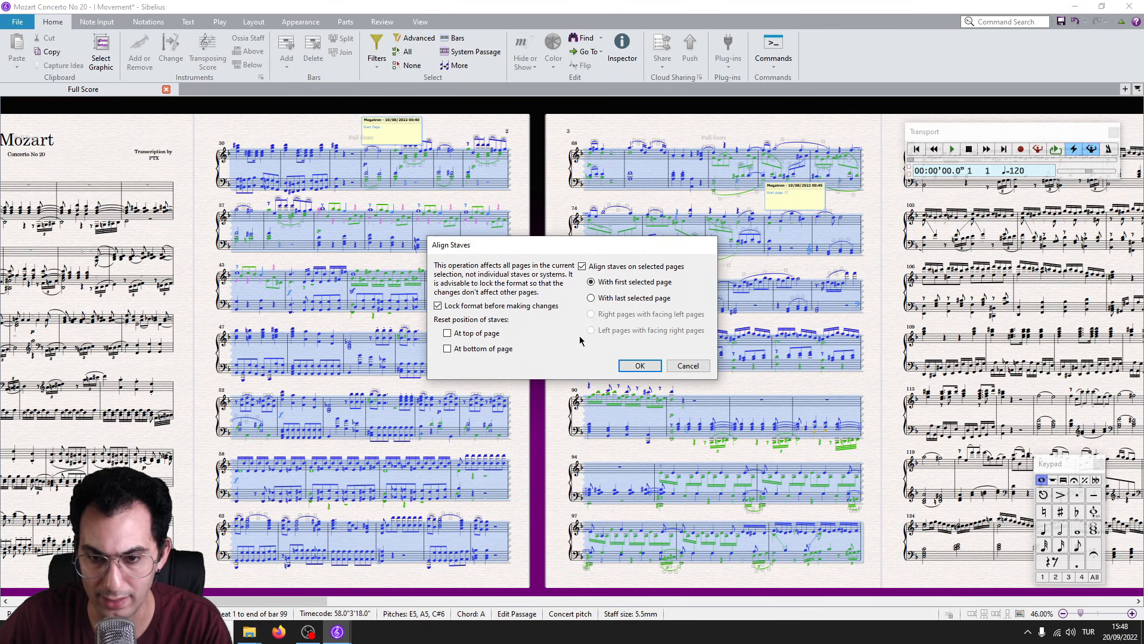
{"action": "left_click", "coordinate": [628, 366]}
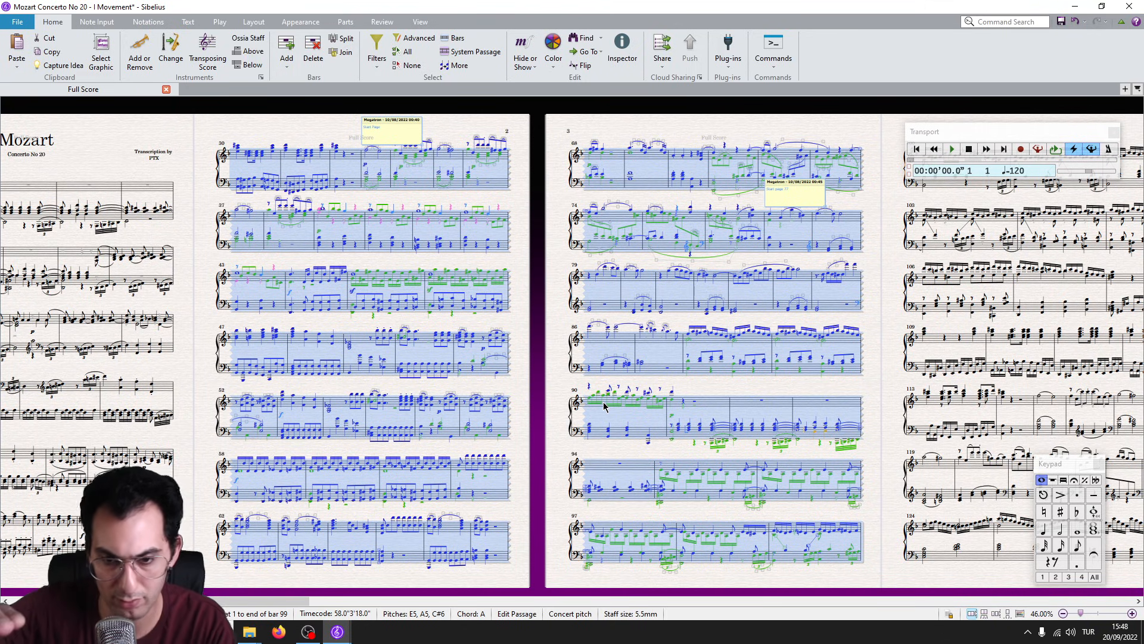
{"action": "scroll", "coordinate": [604, 405], "scroll_direction": "up", "scroll_amount": 2}
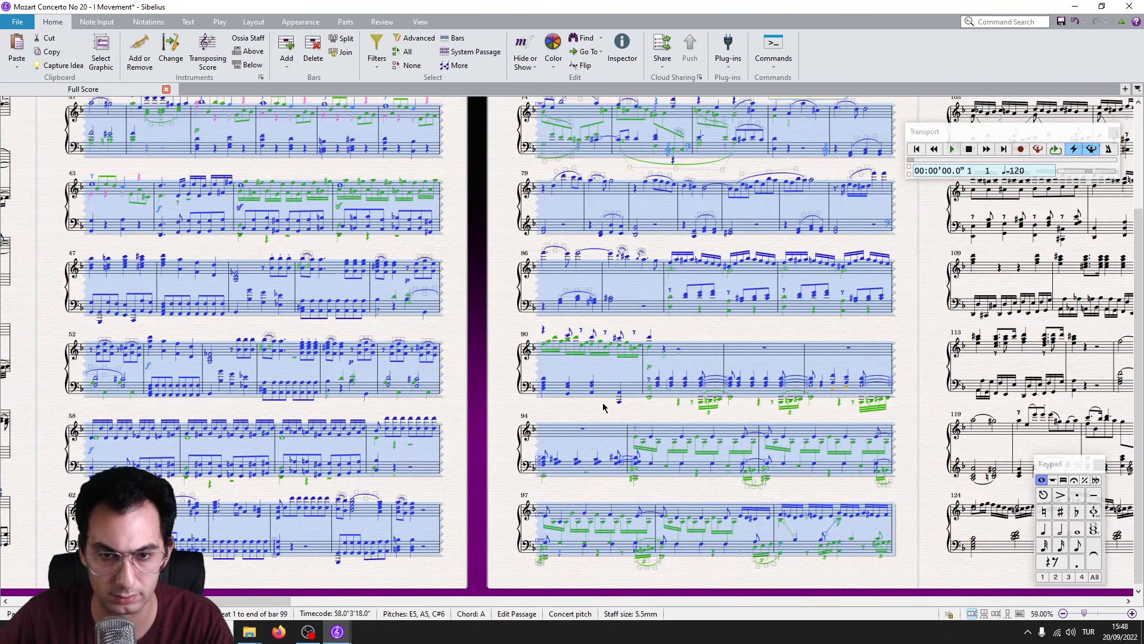
{"action": "key", "text": "Escape"}
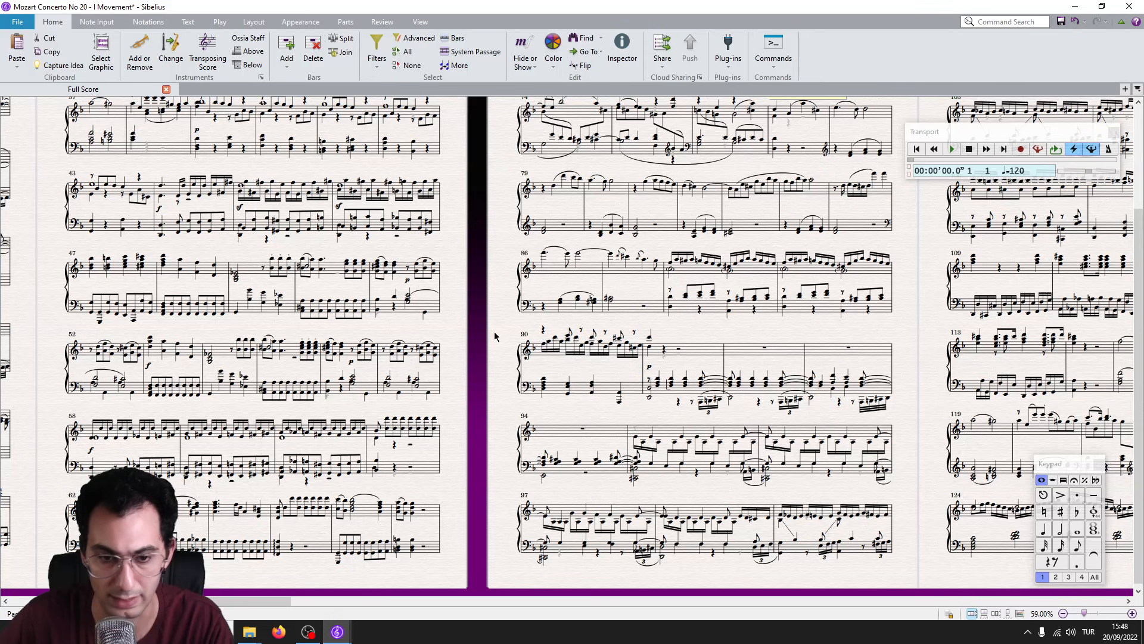
{"action": "scroll", "coordinate": [501, 334], "scroll_direction": "down", "scroll_amount": 1}
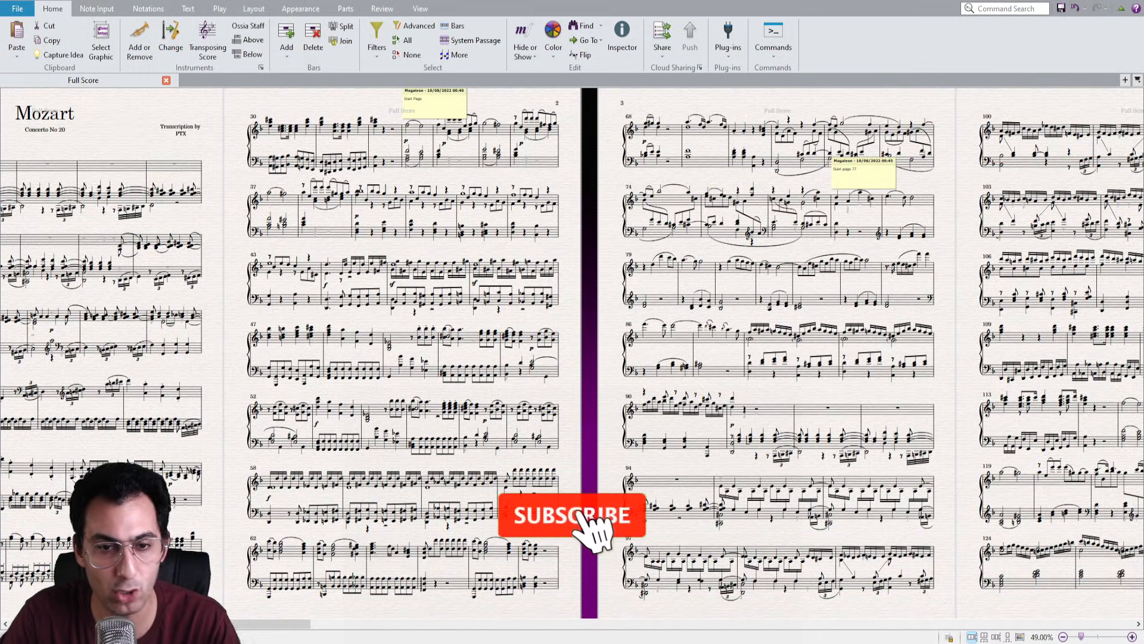